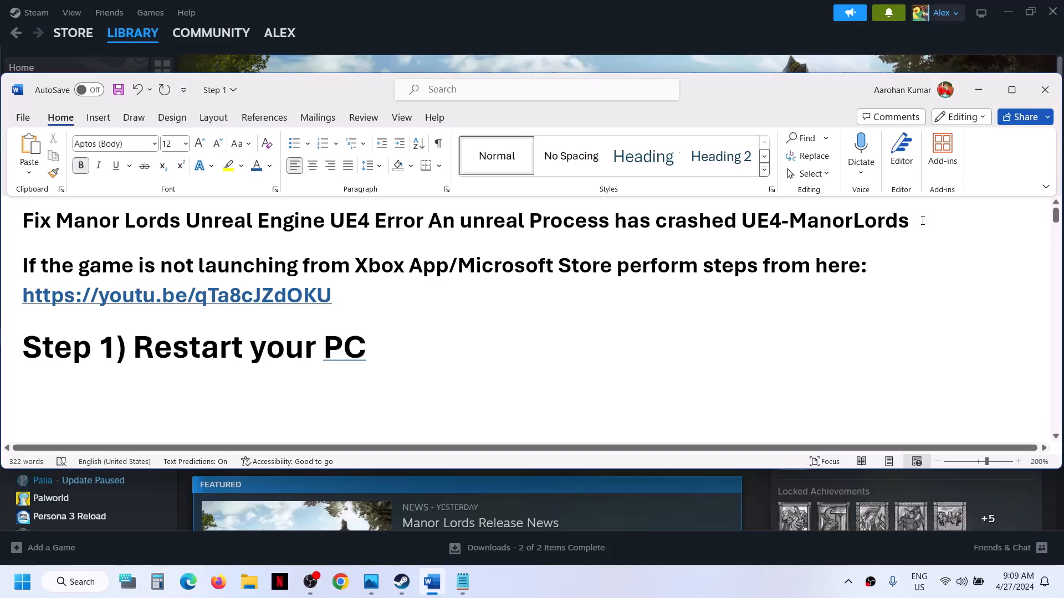
Check the Manor Lords pages in Steam, the Xbox app and the Microsoft Store, then return to the notes
click(979, 93)
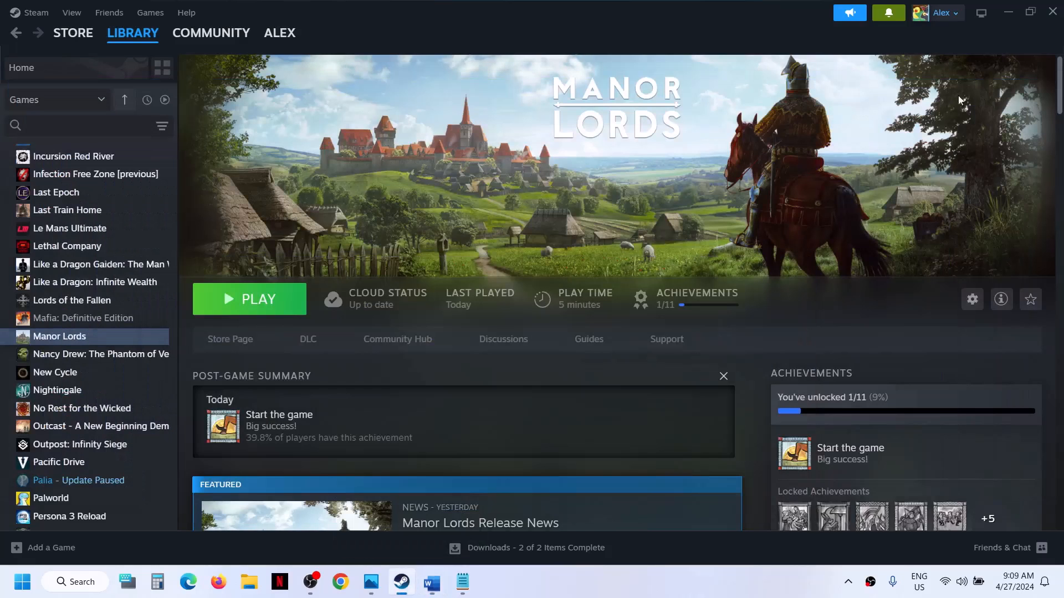
click(592, 591)
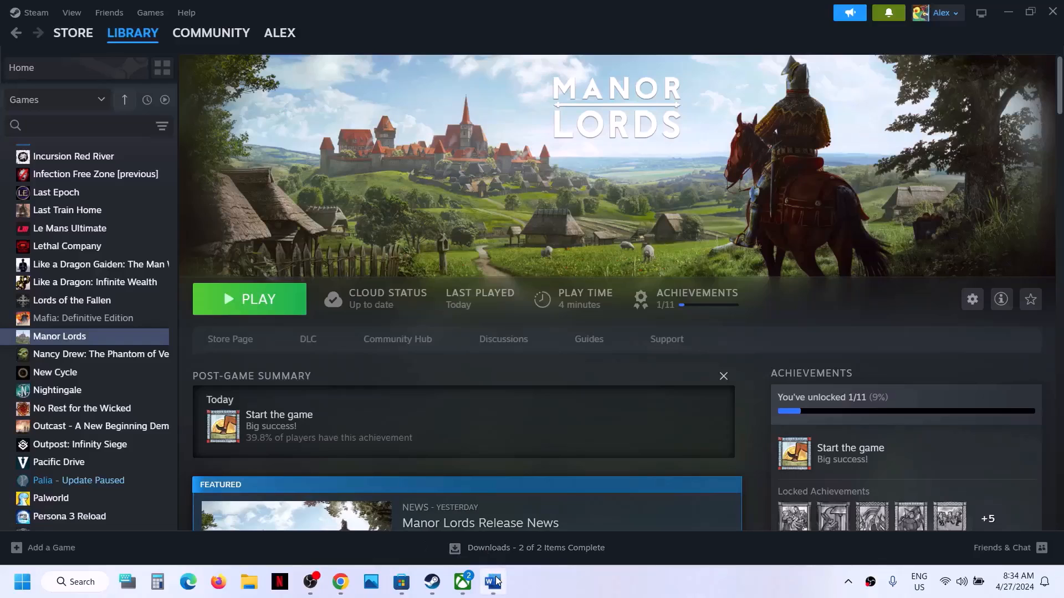
mouse_move(496, 580)
click(463, 582)
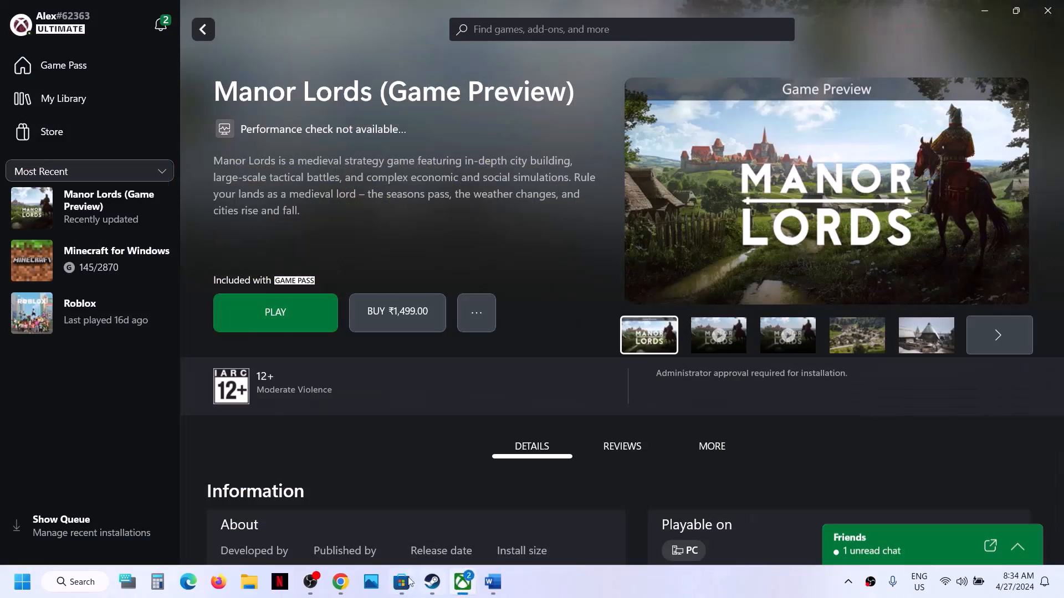
click(400, 591)
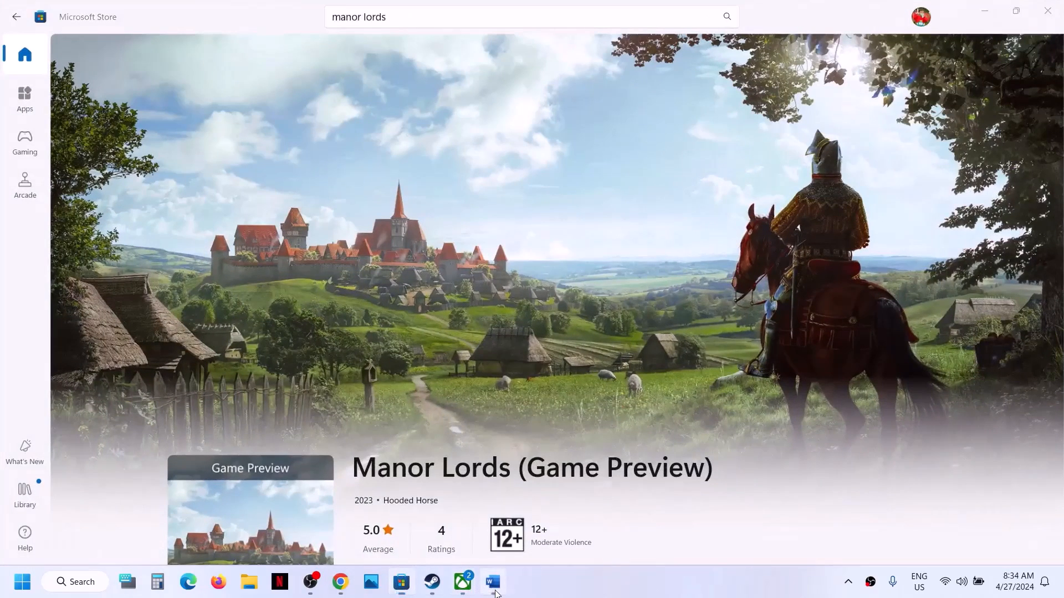
click(493, 582)
Copy the YouTube help video link from the Word notes
triple_click(293, 248)
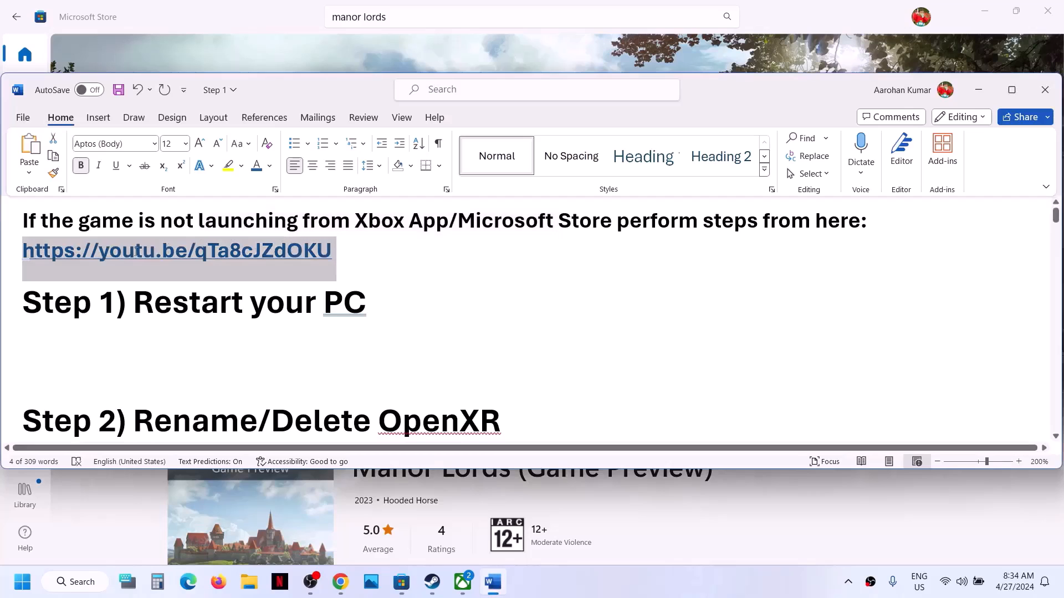
right_click(100, 250)
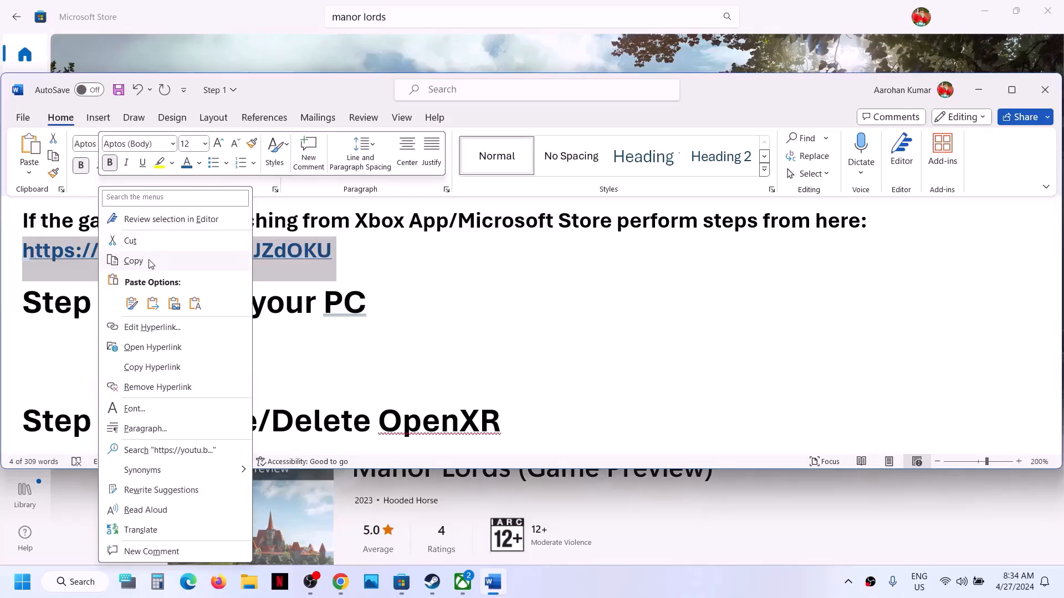
click(134, 261)
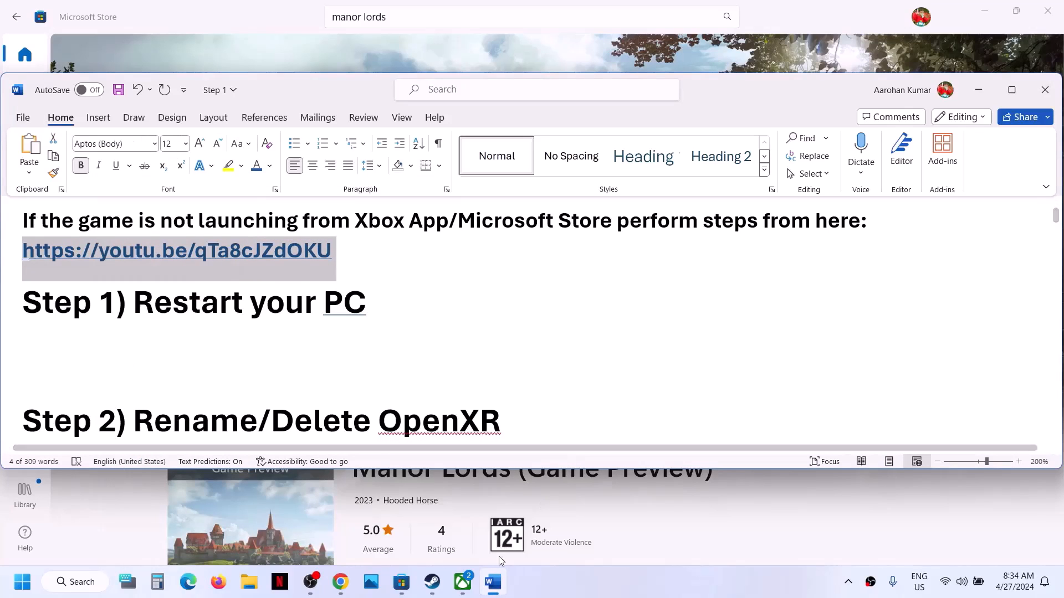
Show the YouTube results listing the 'Fix Manor Lords Not Launching From Xbox App/Microsoft Store' video
click(346, 593)
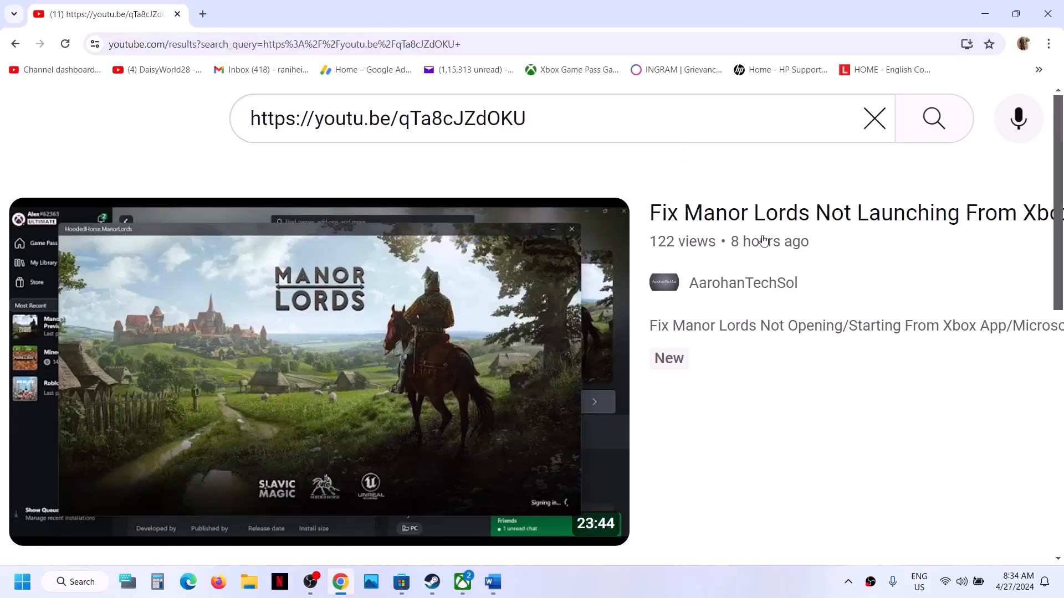
scroll(764, 241, left, 1)
scroll(763, 241, right, 5)
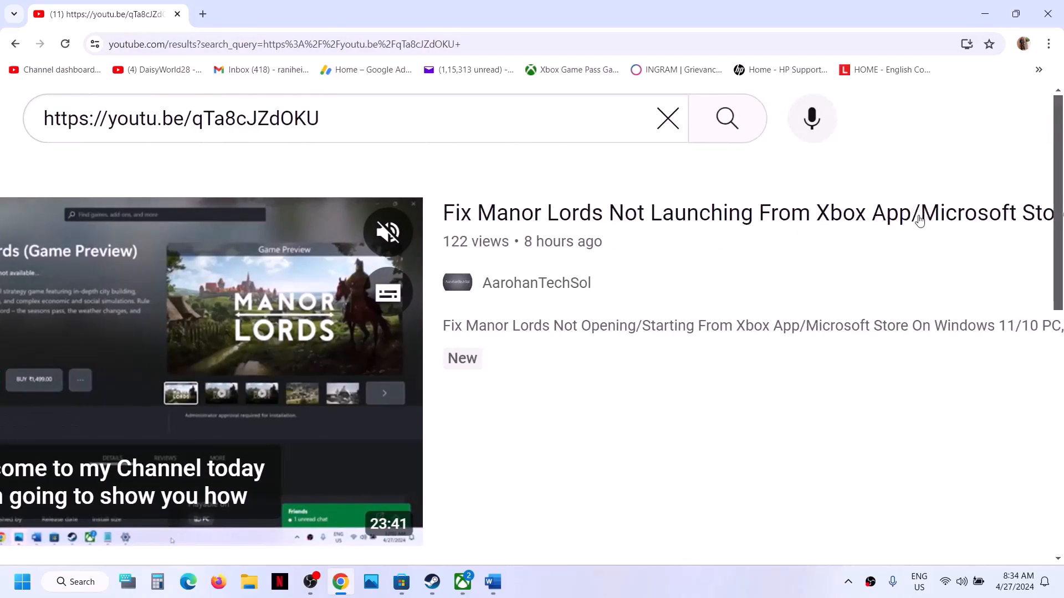
scroll(727, 283, left, 5)
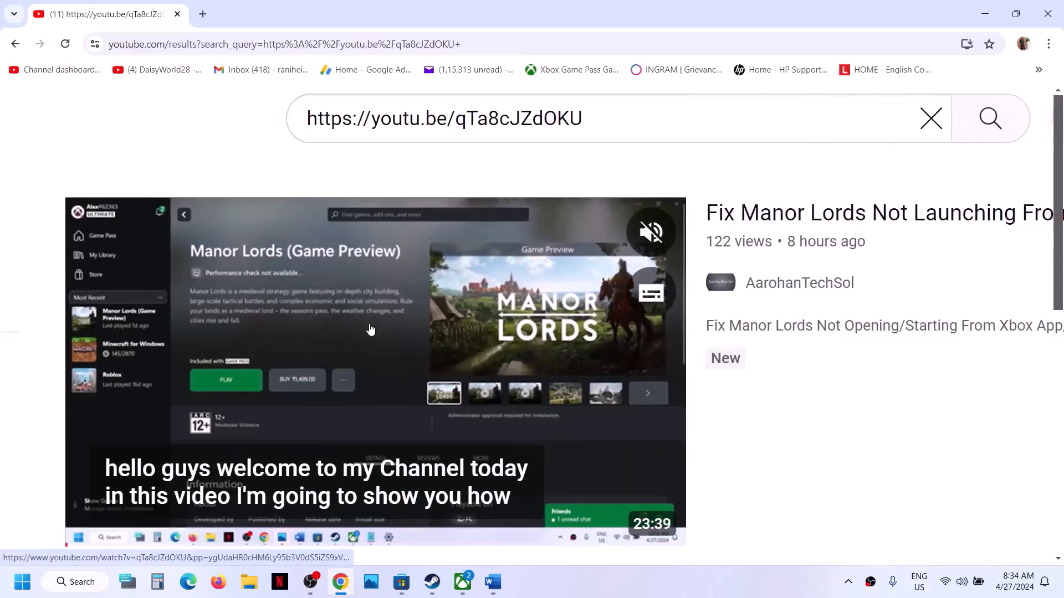
Highlight the 'Restart your PC' step in the Word notes
click(434, 588)
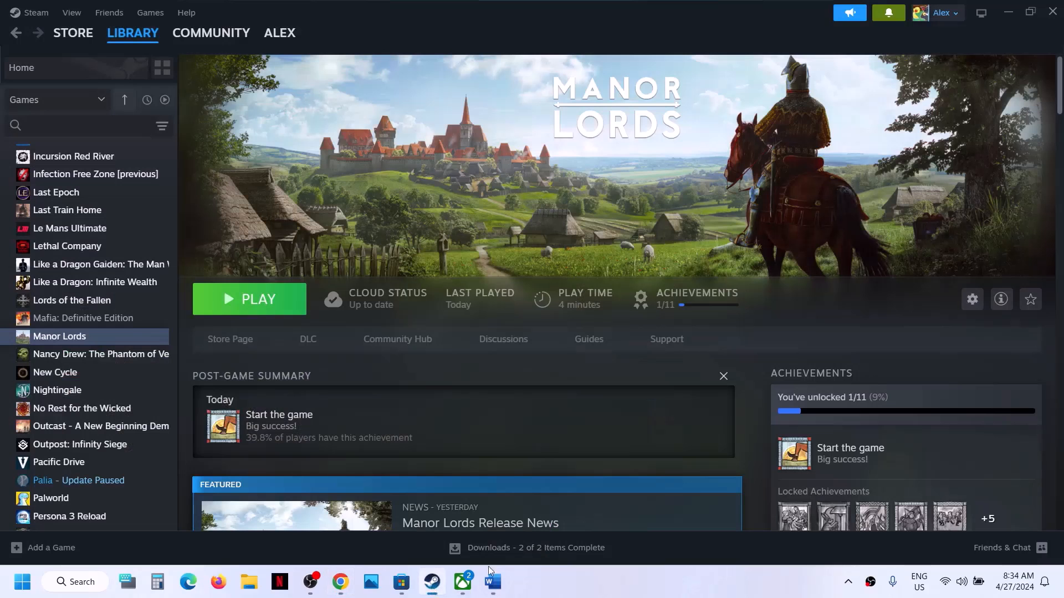
click(489, 589)
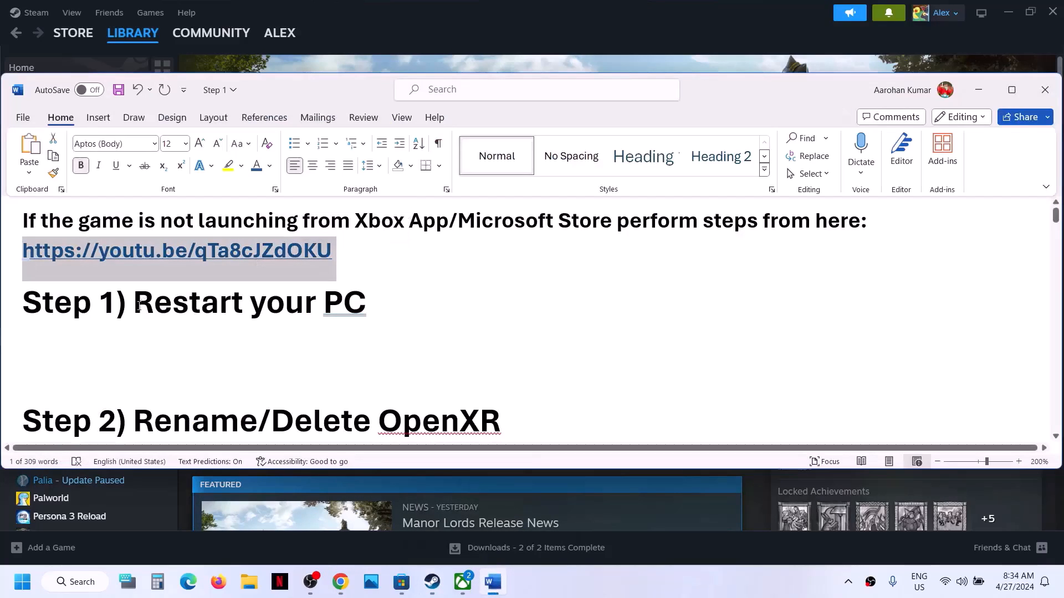
drag(130, 310, 423, 304)
click(456, 34)
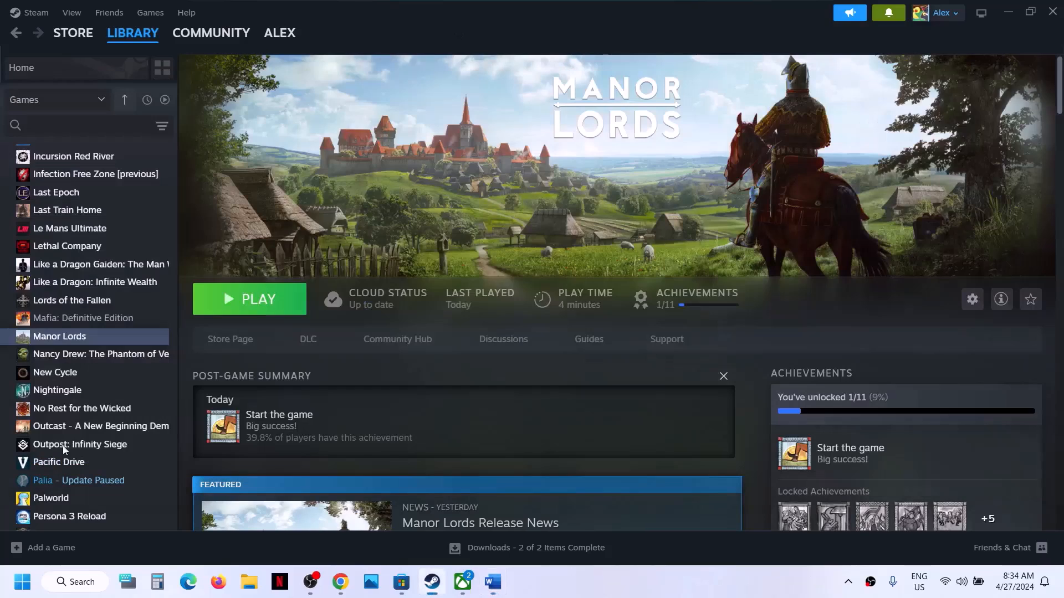
View the Start menu power options, then dismiss them without restarting
click(22, 582)
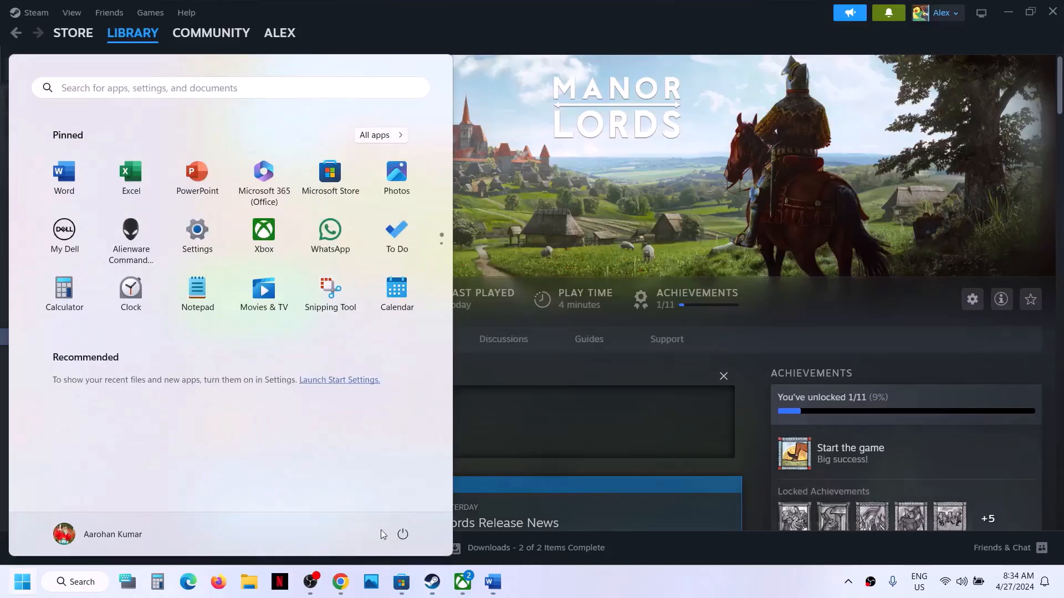
click(401, 534)
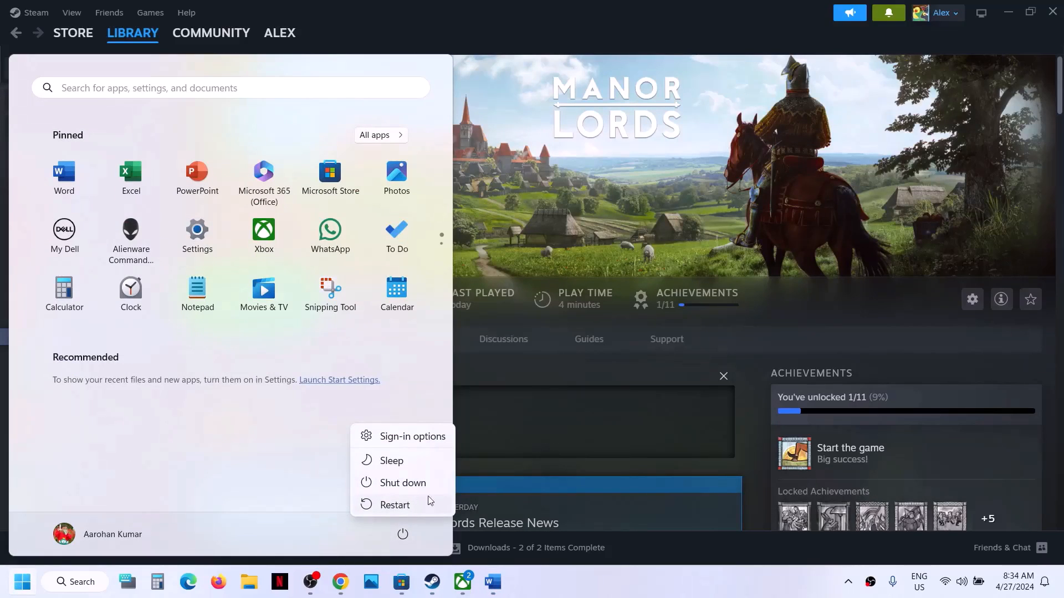
key(Escape)
key(Escape)
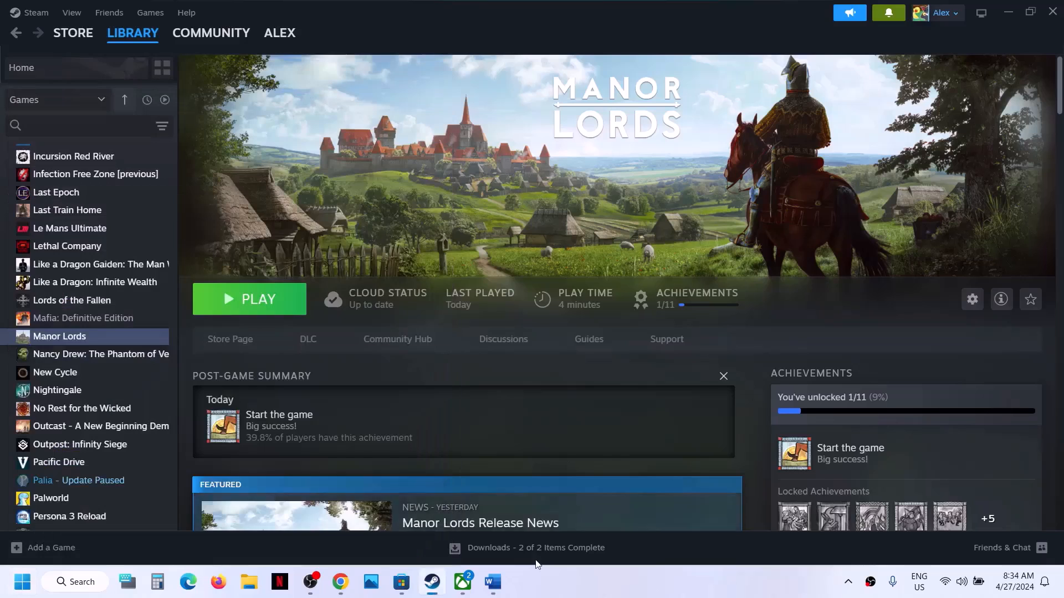
click(492, 582)
Mark the Rename/Delete OpenXR step and open Manor Lords' local files from Steam
scroll(464, 335, down, 1)
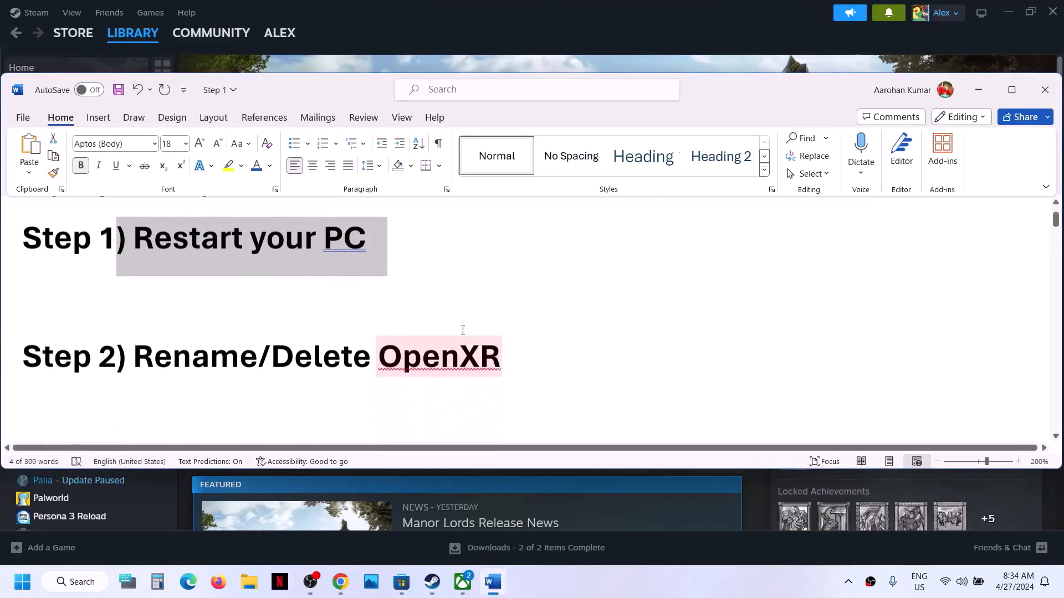
drag(144, 359, 501, 360)
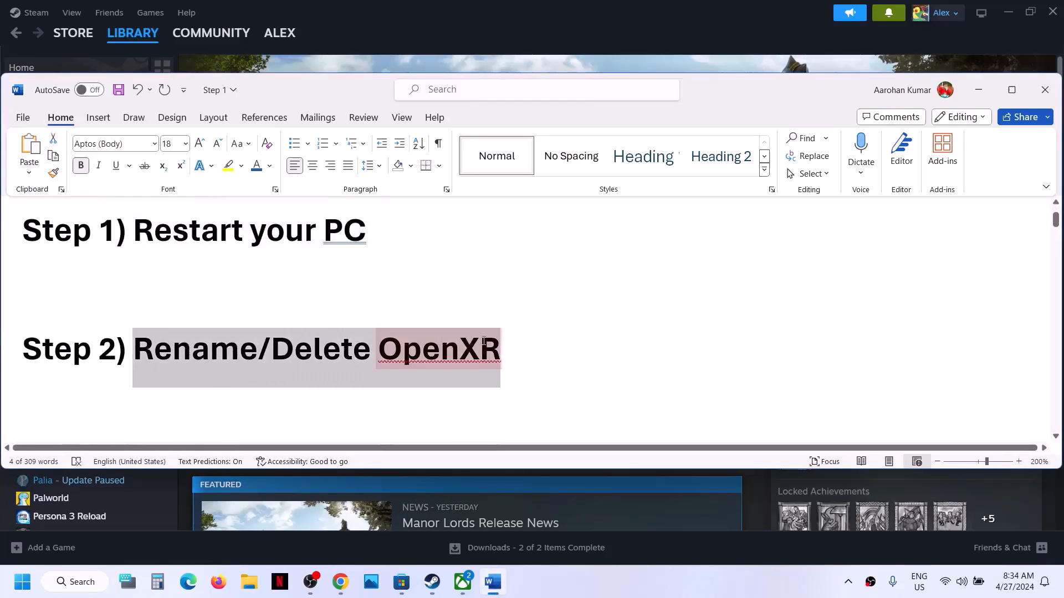
click(978, 90)
right_click(81, 338)
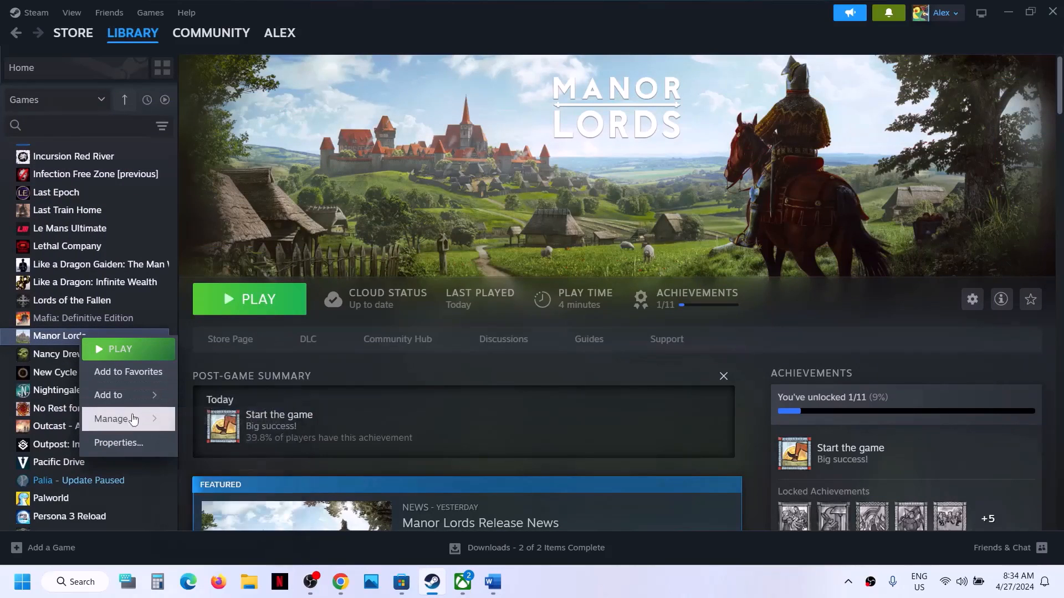
click(243, 453)
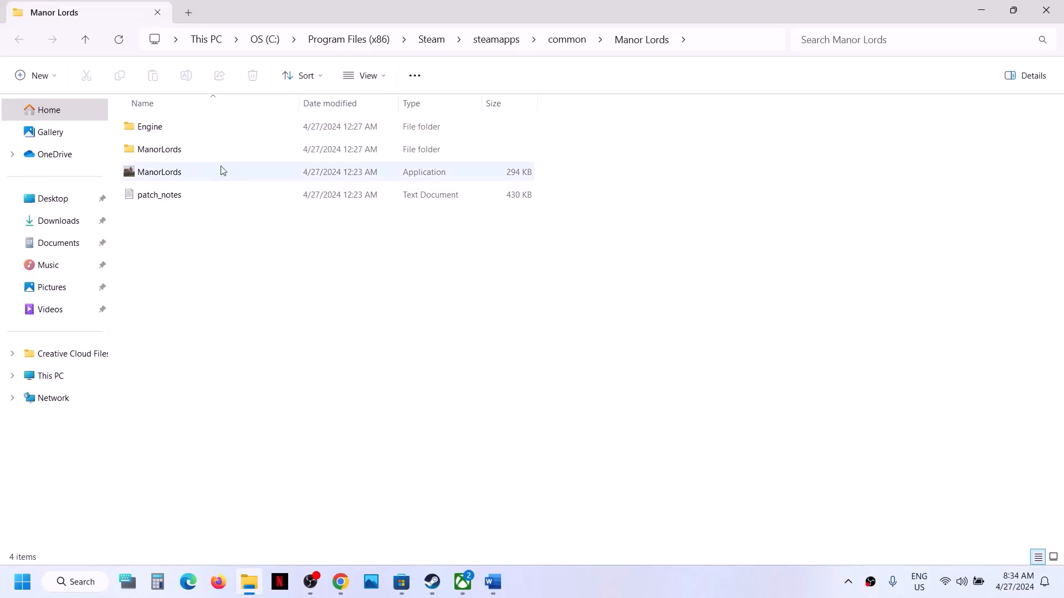
Open Engine\Binaries\ThirdParty in the Manor Lords folder and select OpenXR
click(175, 133)
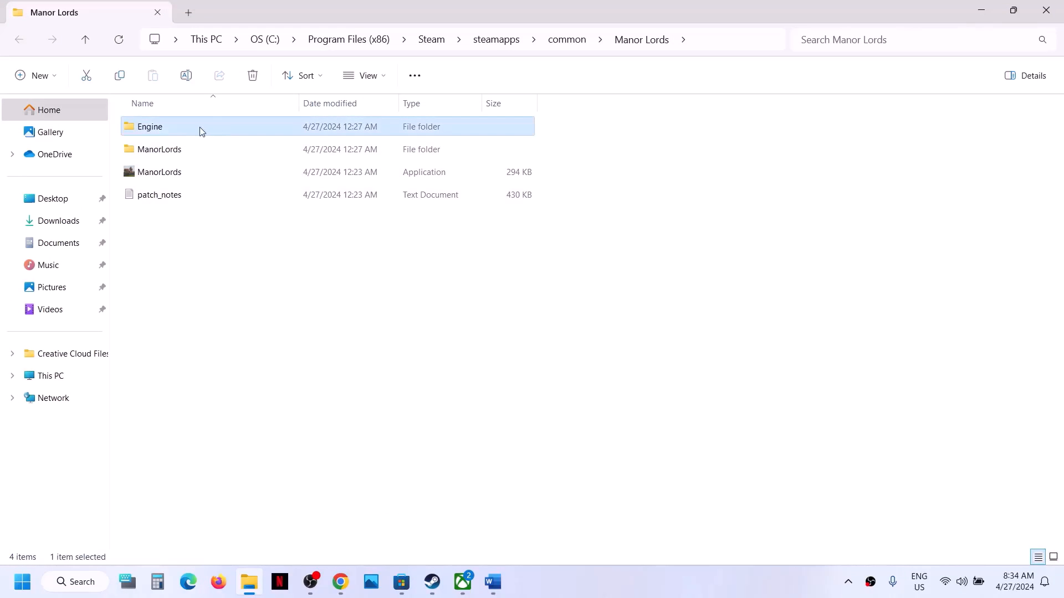
double_click(201, 130)
click(203, 132)
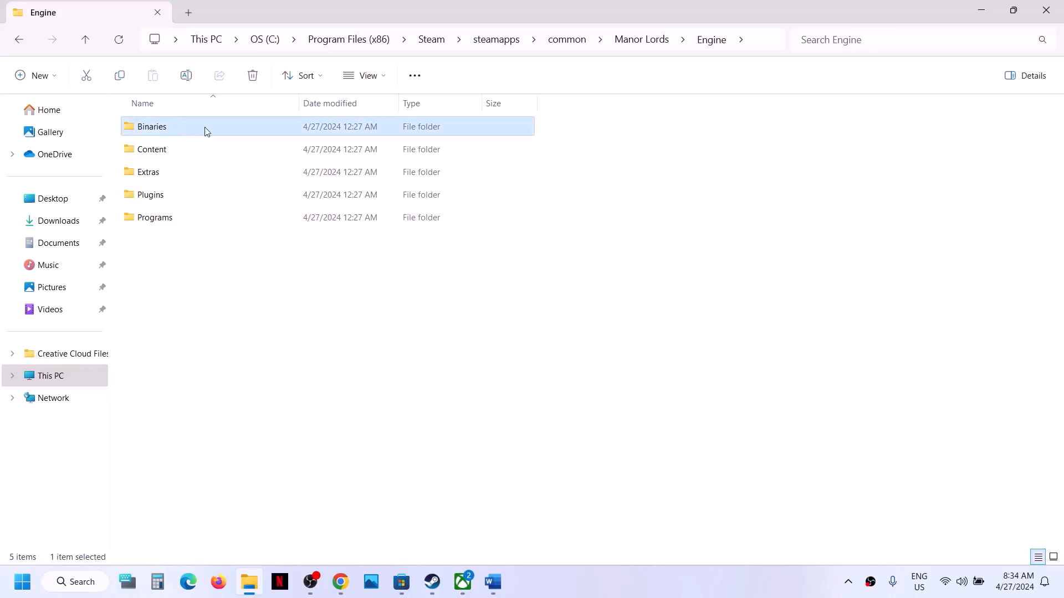
double_click(209, 126)
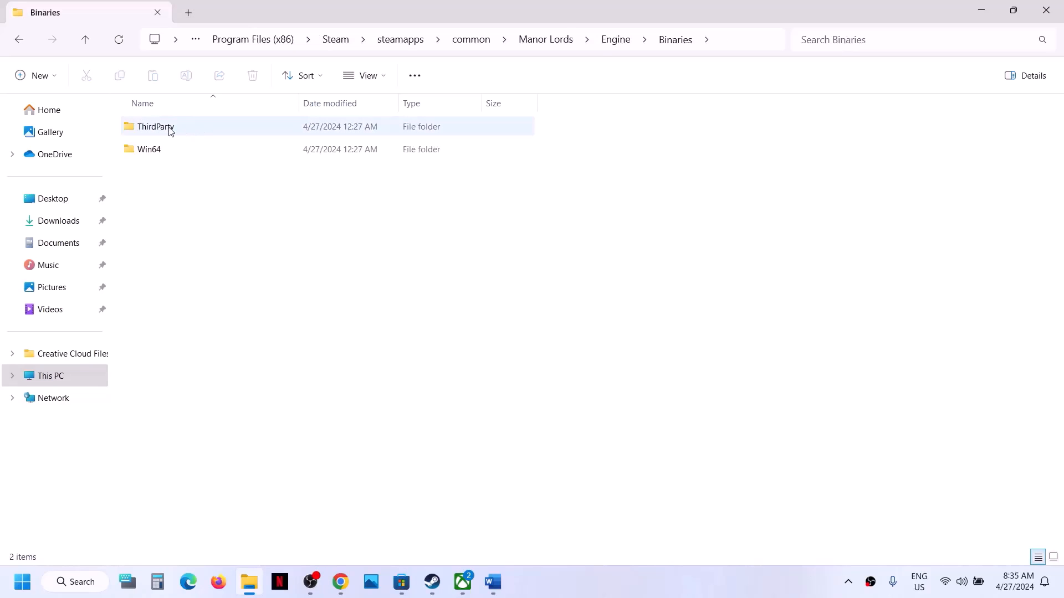
click(171, 130)
double_click(189, 132)
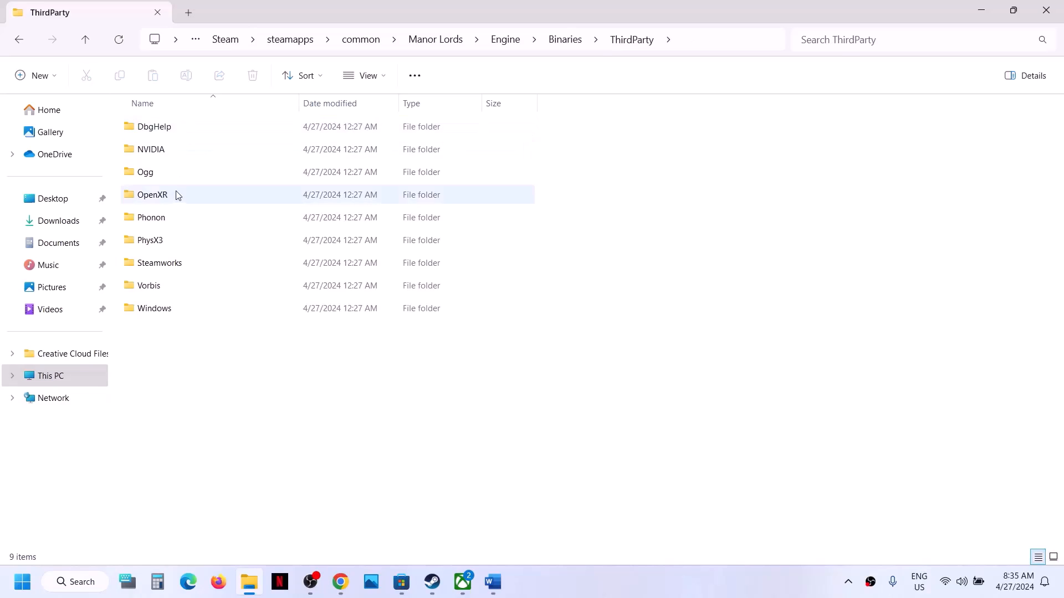
click(160, 199)
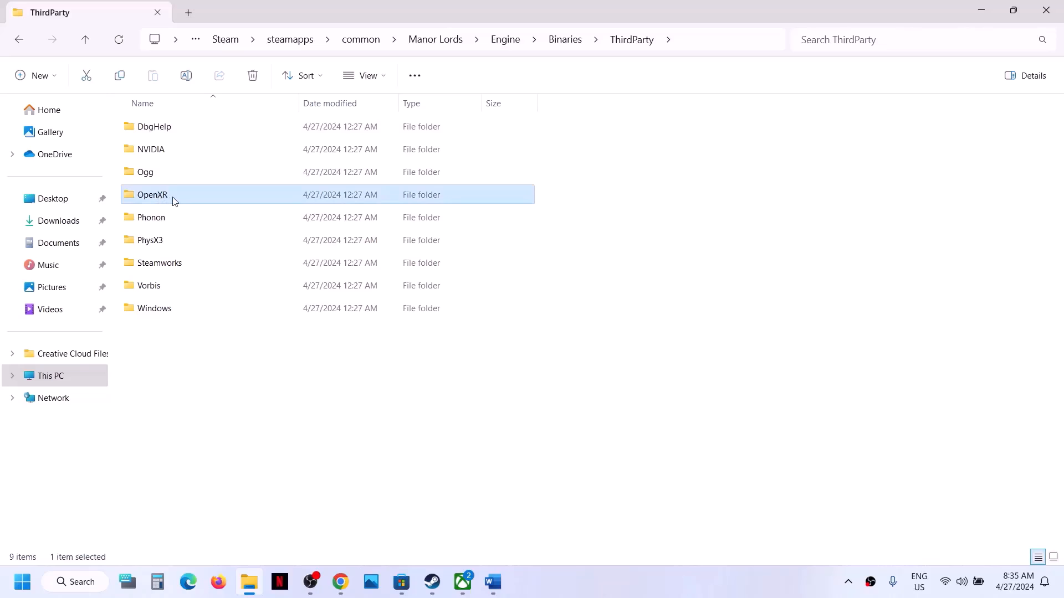
Rename the OpenXR folder to OpenXR.old
right_click(175, 202)
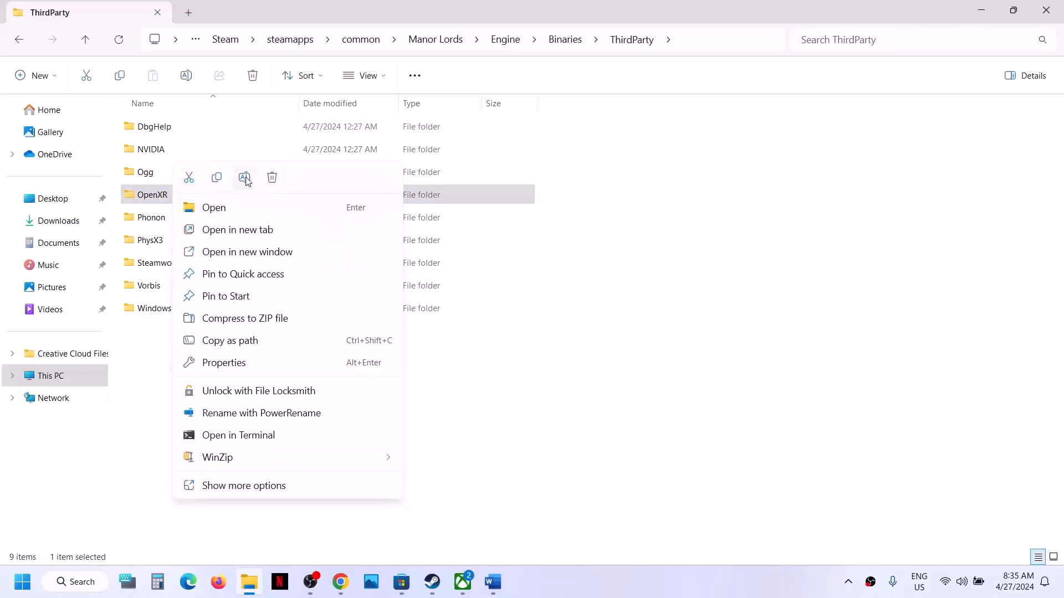
click(244, 178)
click(179, 192)
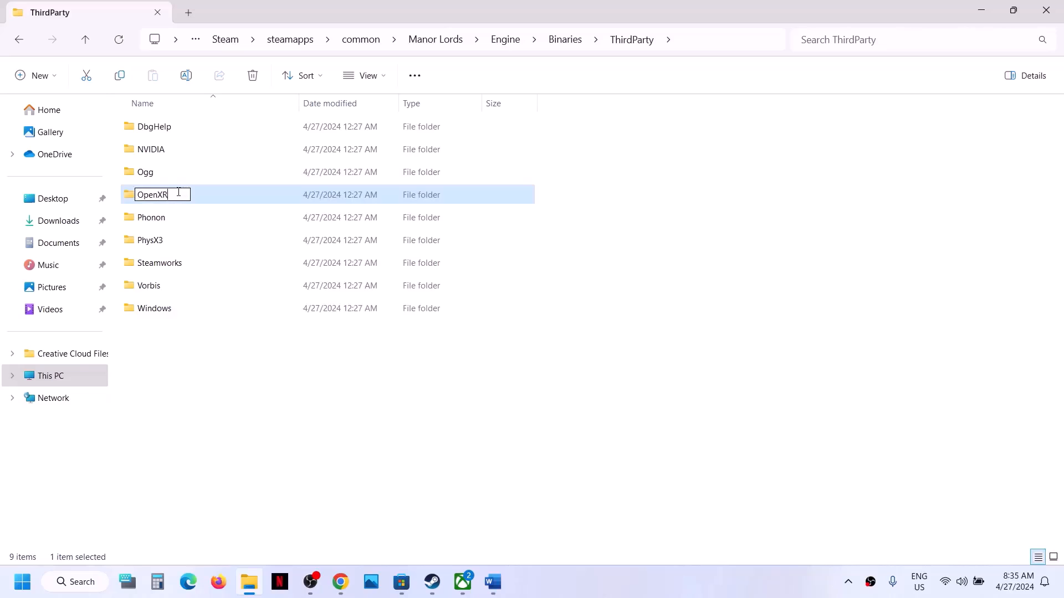
text(.old)
click(204, 338)
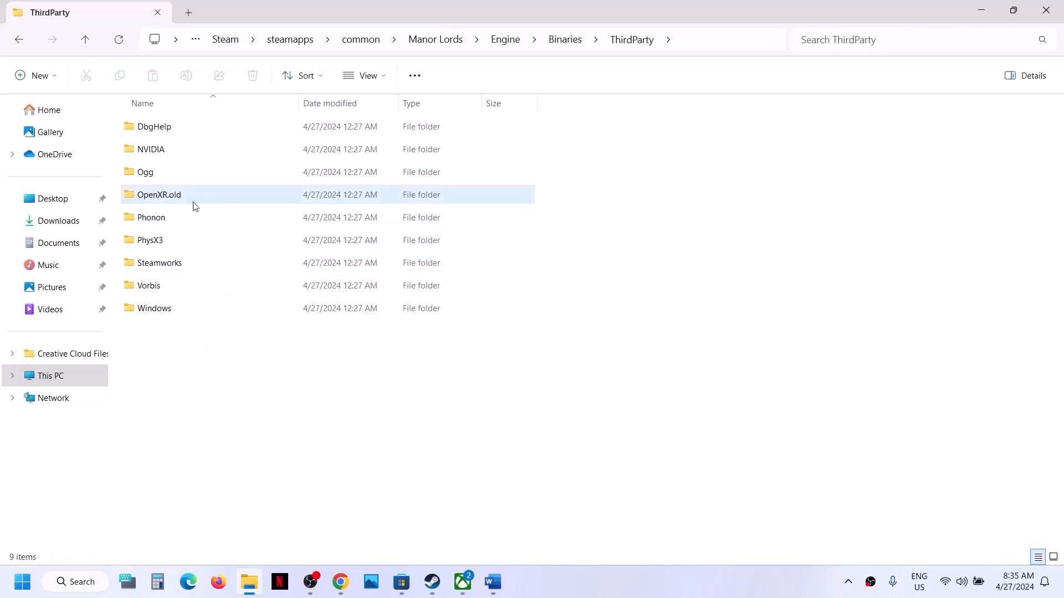
click(433, 583)
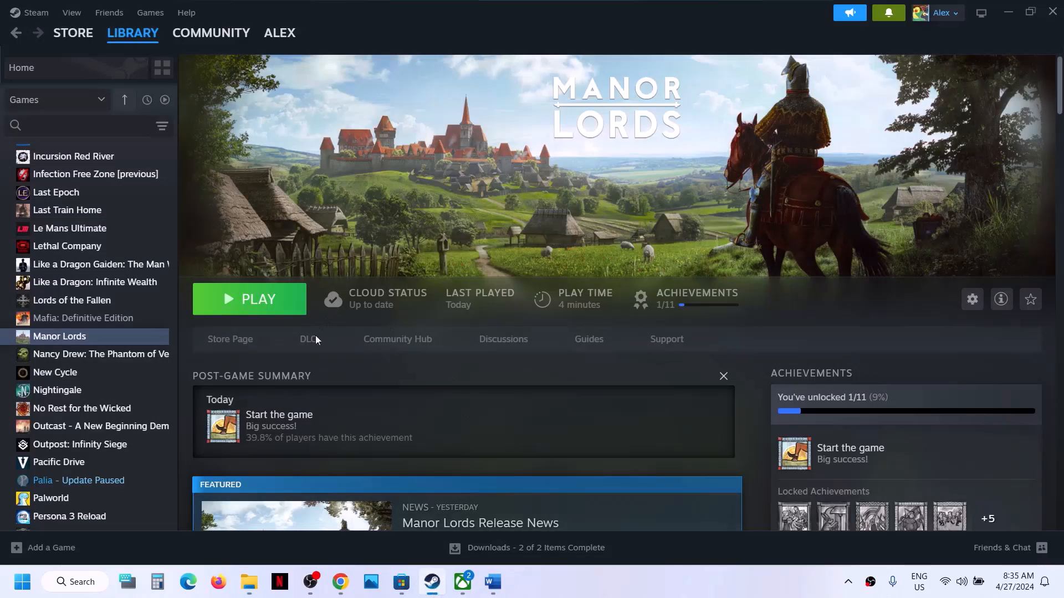
click(433, 580)
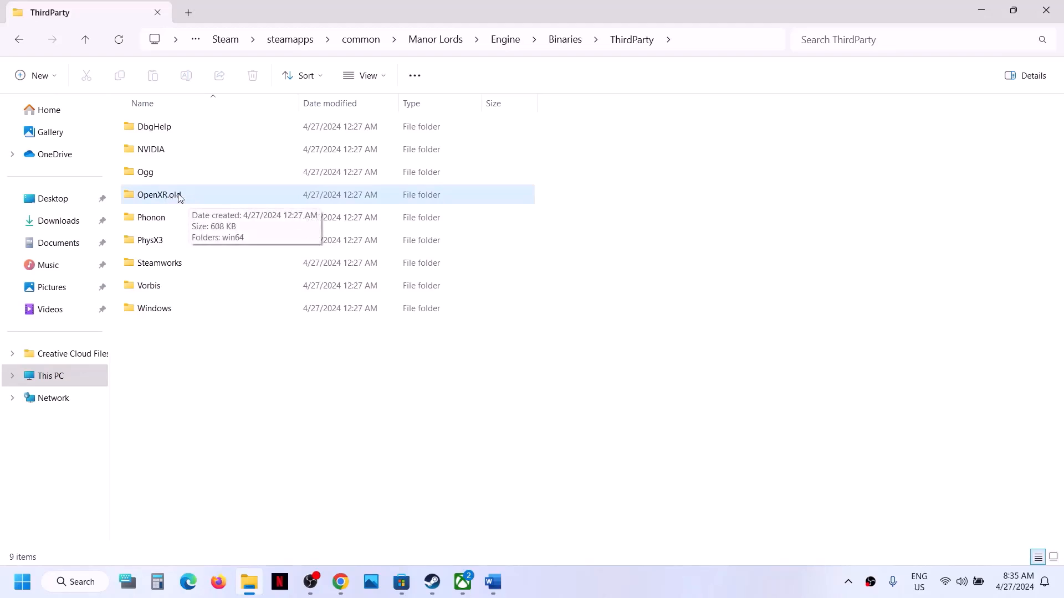
Rename OpenXR.old back to OpenXR and cut the folder
right_click(171, 203)
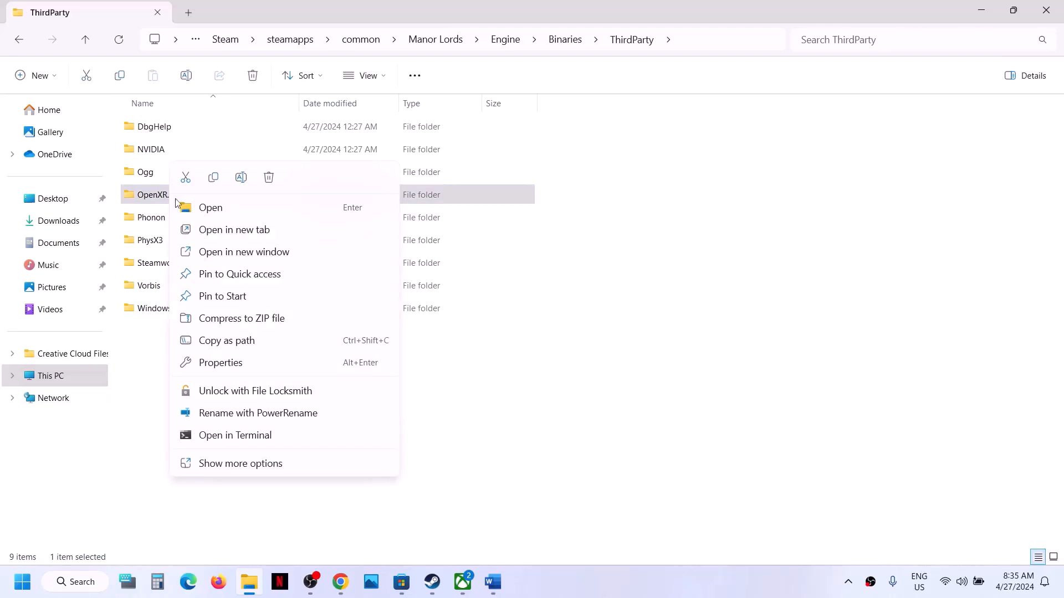
click(240, 177)
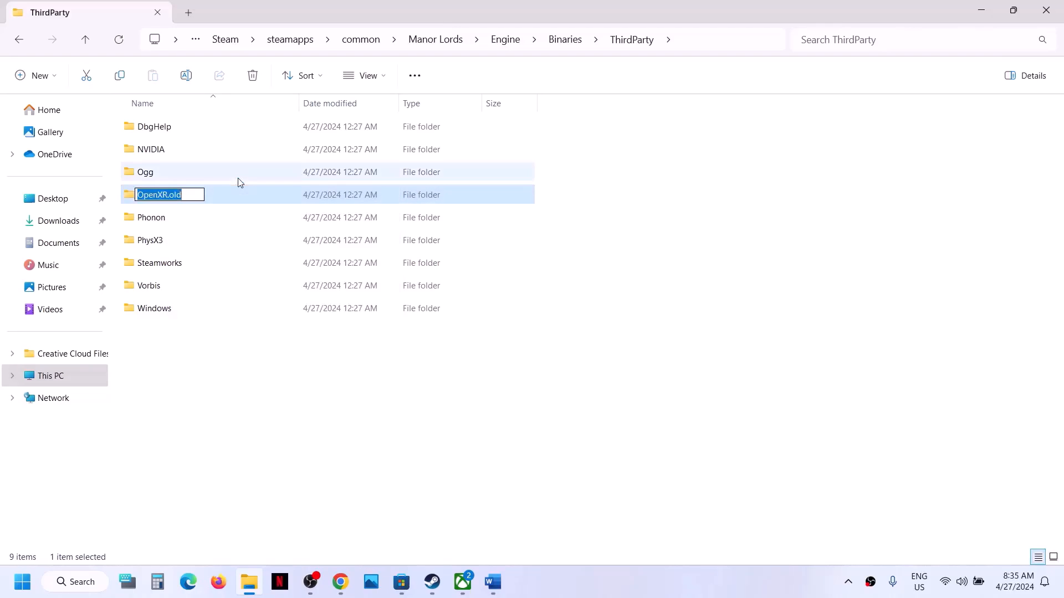
click(197, 195)
key(BackSpace)
key(BackSpace)
key(BackSpace)
key(BackSpace)
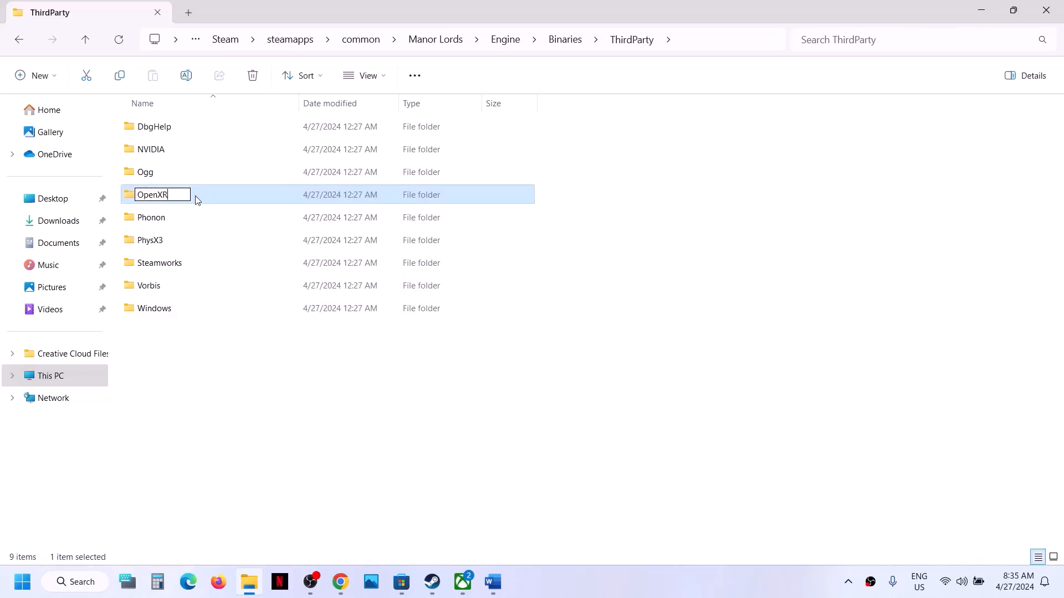
click(211, 375)
right_click(162, 198)
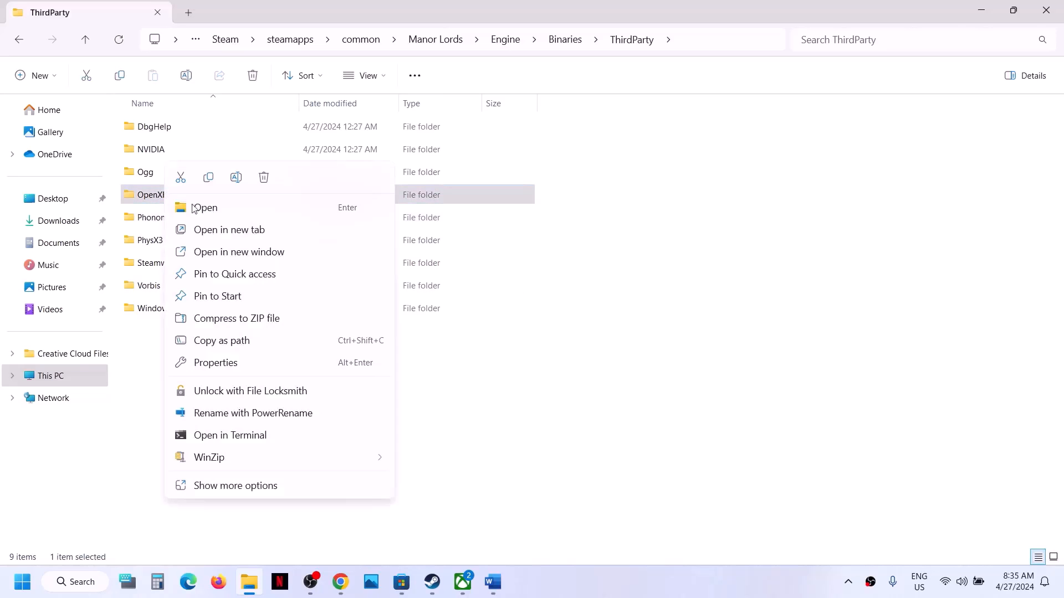
click(182, 177)
Paste the cut OpenXR folder onto the desktop and restore the ThirdParty window
key(super+d)
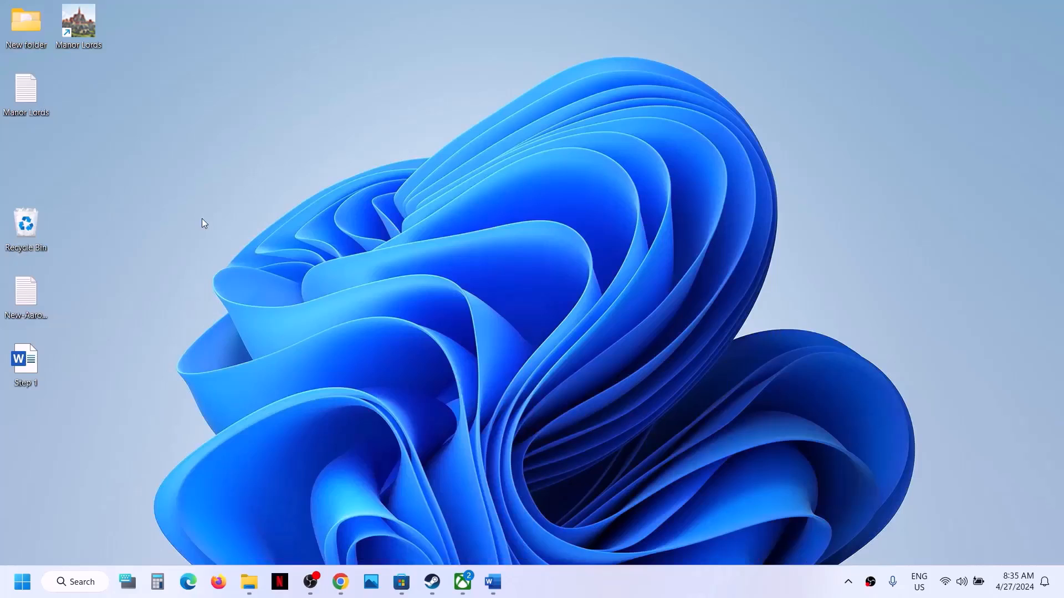
key(ctrl+v)
key(super+d)
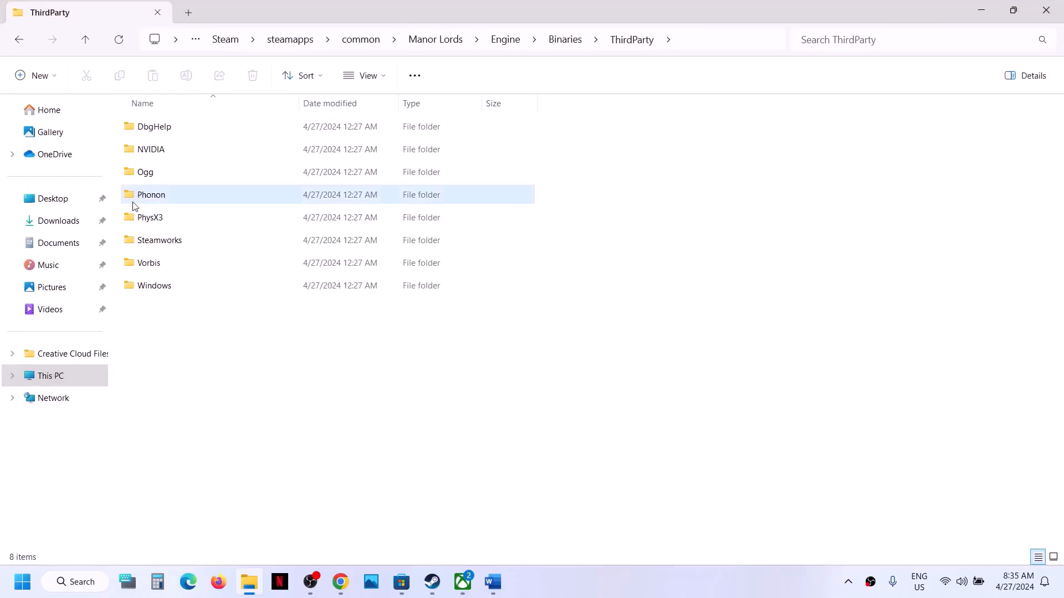
key(super+d)
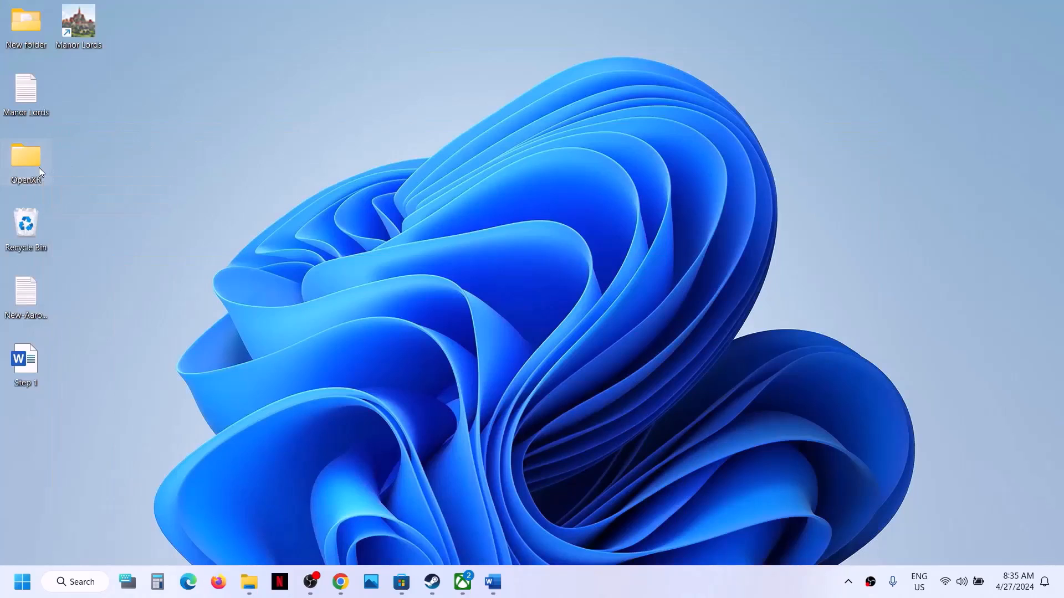
click(250, 582)
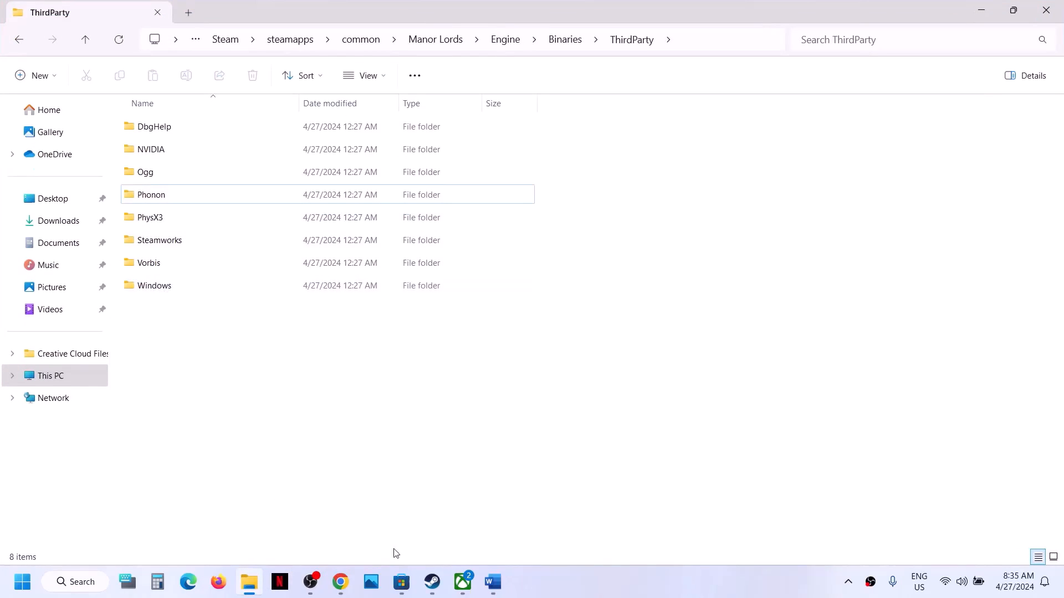
click(432, 582)
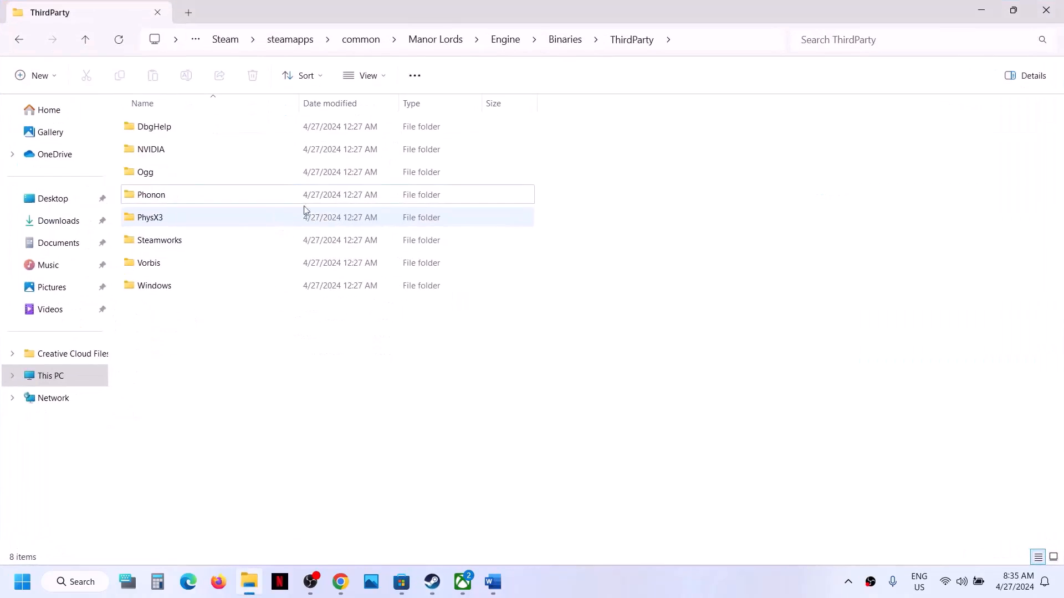
Mark 'Remove FSR' and 'config' in the Step 3 notes, then return to File Explorer
click(492, 581)
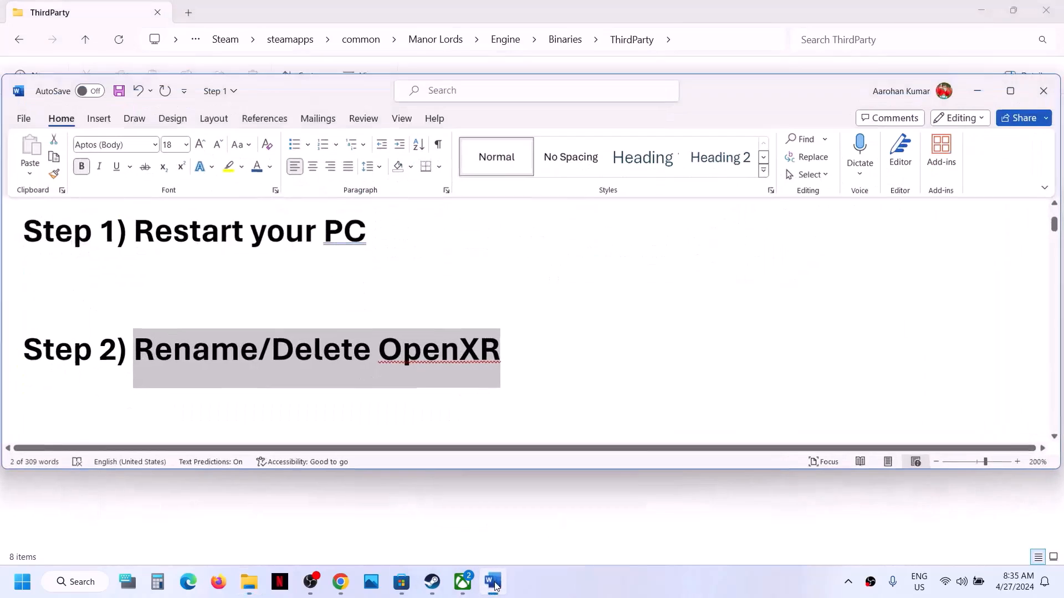
scroll(292, 368, down, 2)
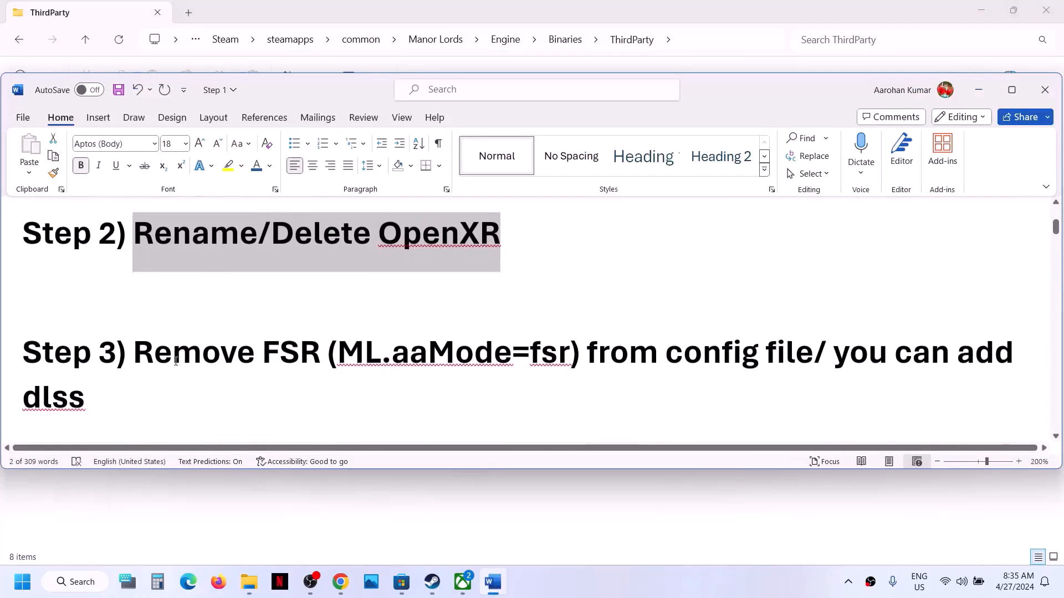
drag(144, 357, 297, 357)
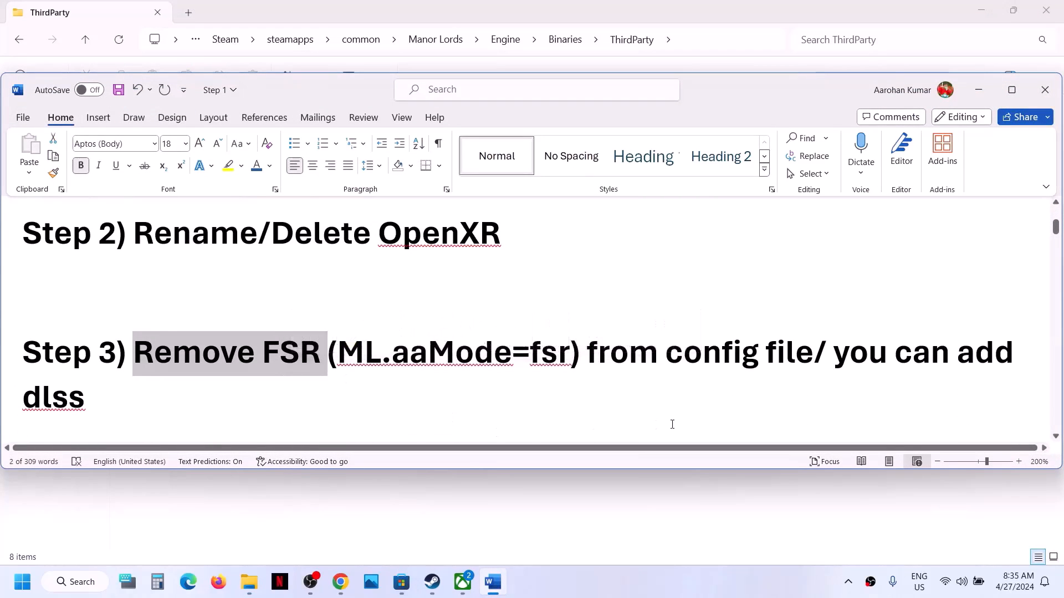
drag(703, 357, 758, 358)
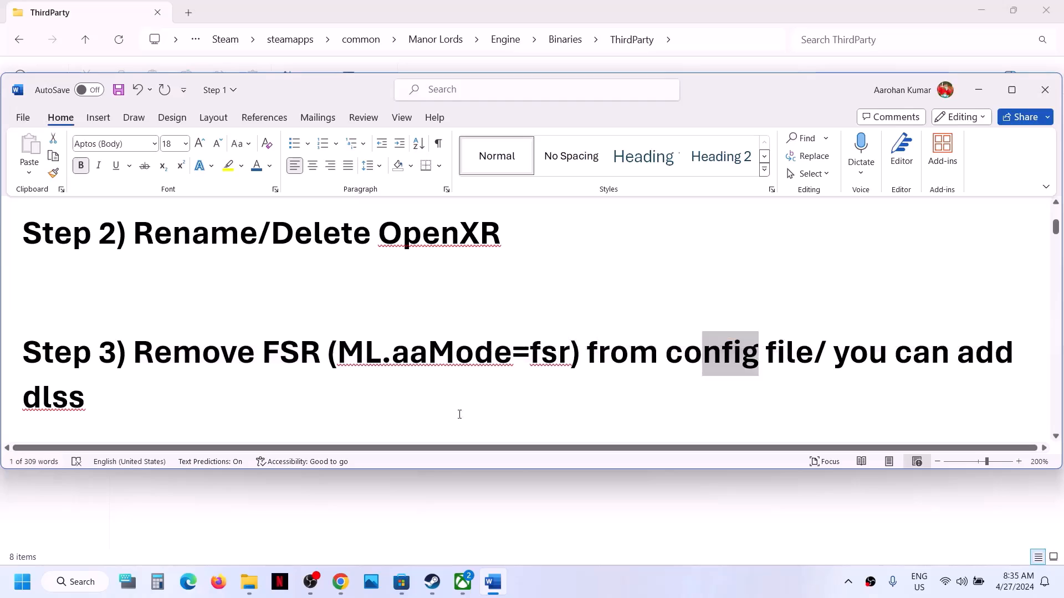
click(254, 589)
Go from This PC through C: and Users into the user's AppData folder
click(54, 385)
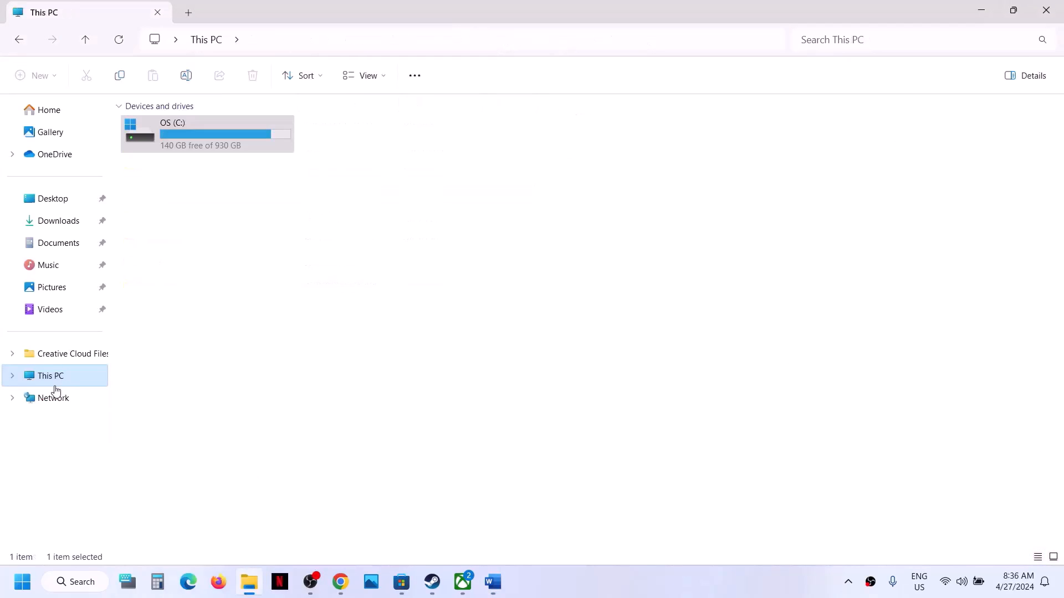
double_click(218, 143)
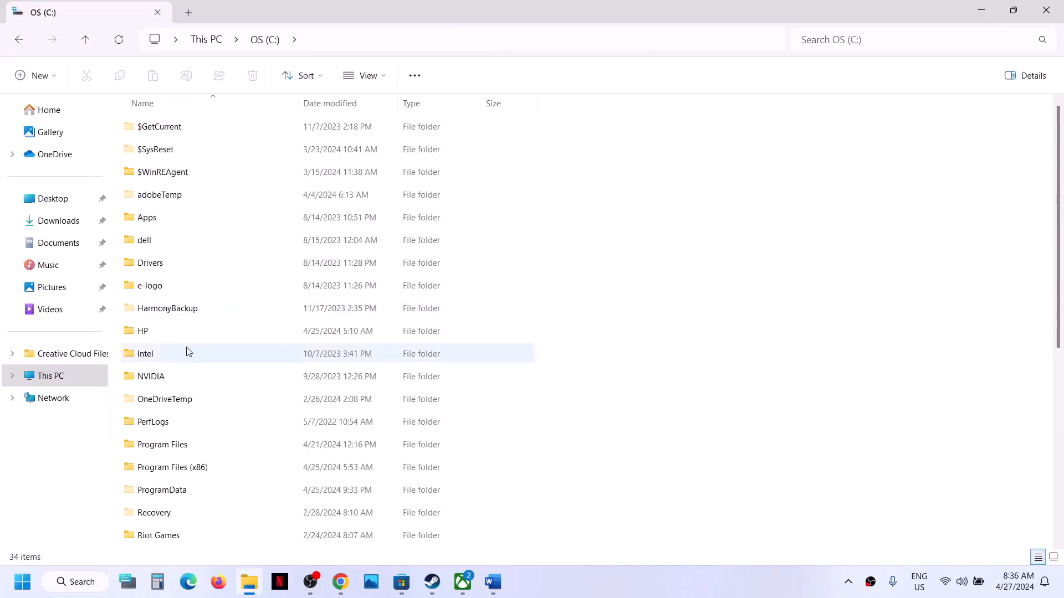
scroll(187, 351, down, 5)
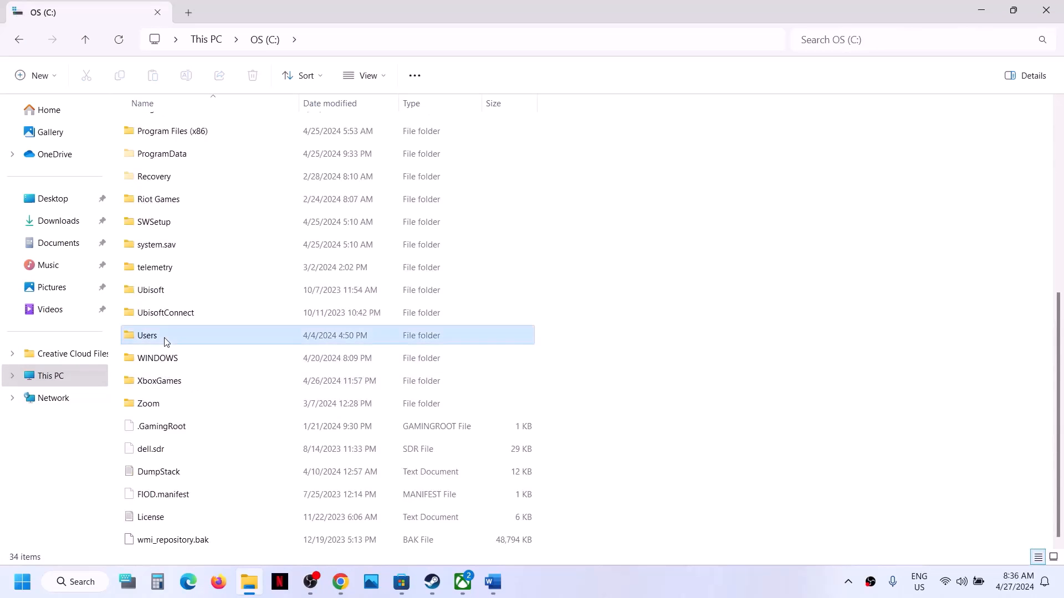
double_click(178, 339)
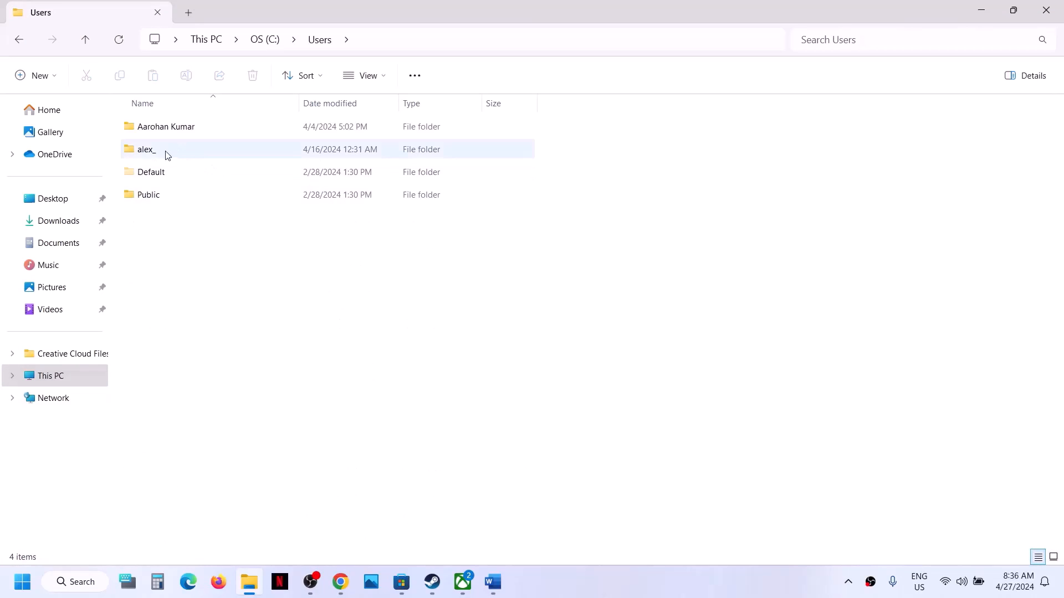
double_click(161, 157)
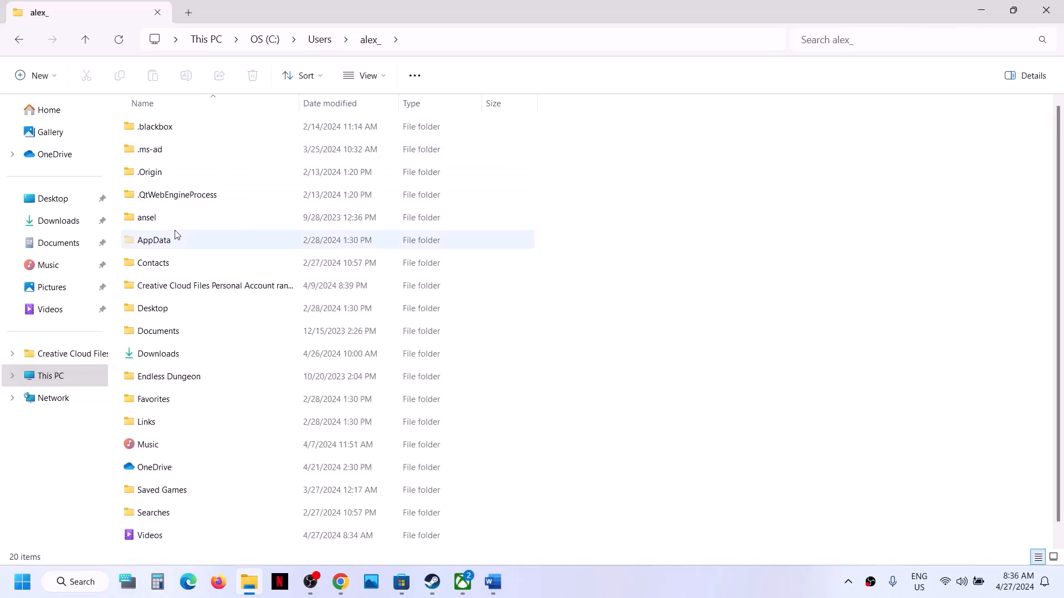
click(164, 247)
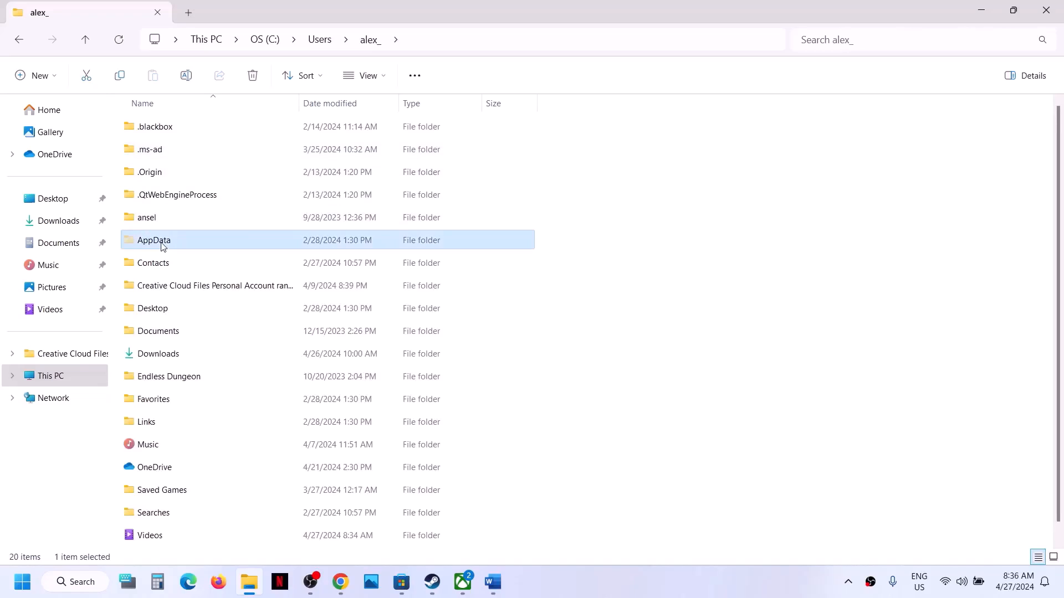
click(385, 76)
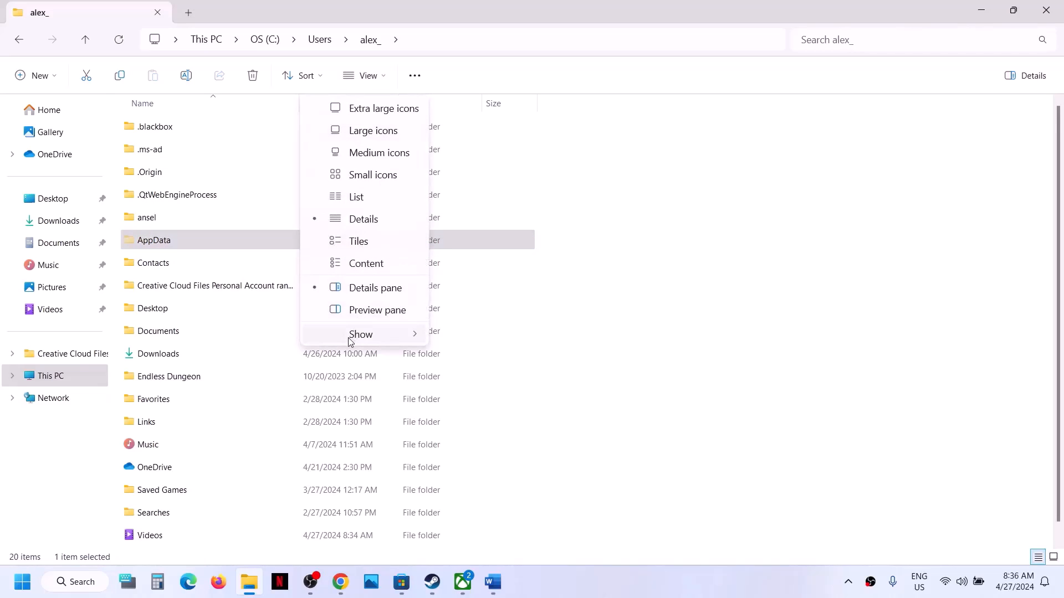
mouse_move(360, 334)
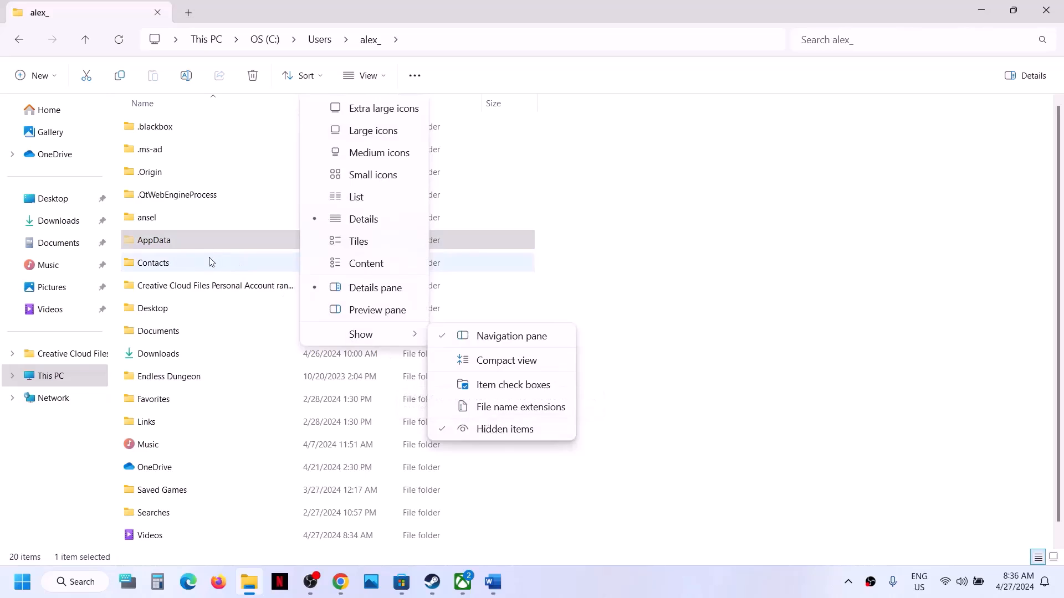
double_click(191, 238)
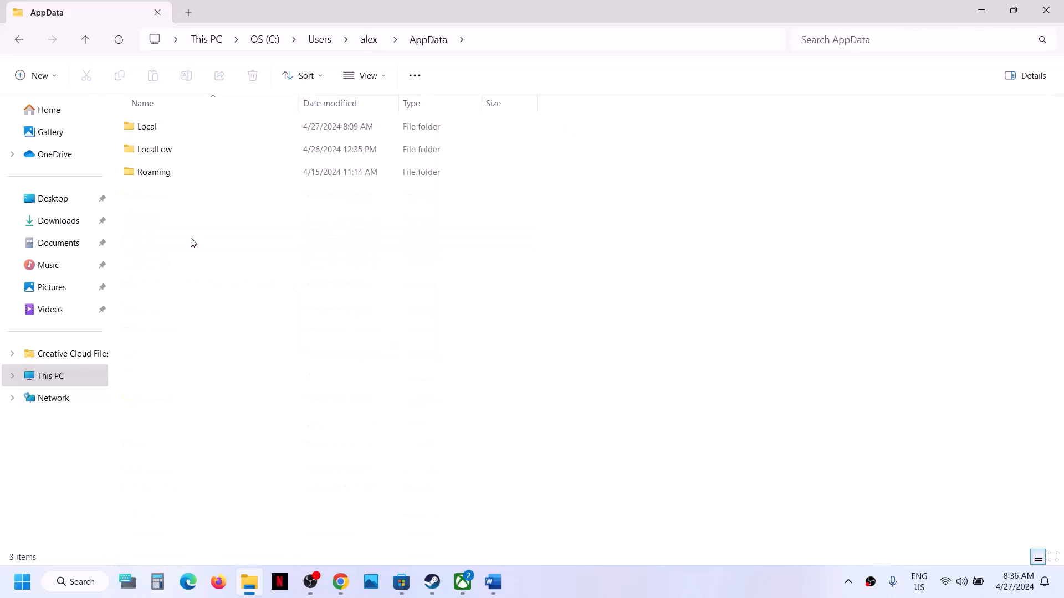
Open Local\ManorLords\Saved\Config
double_click(166, 132)
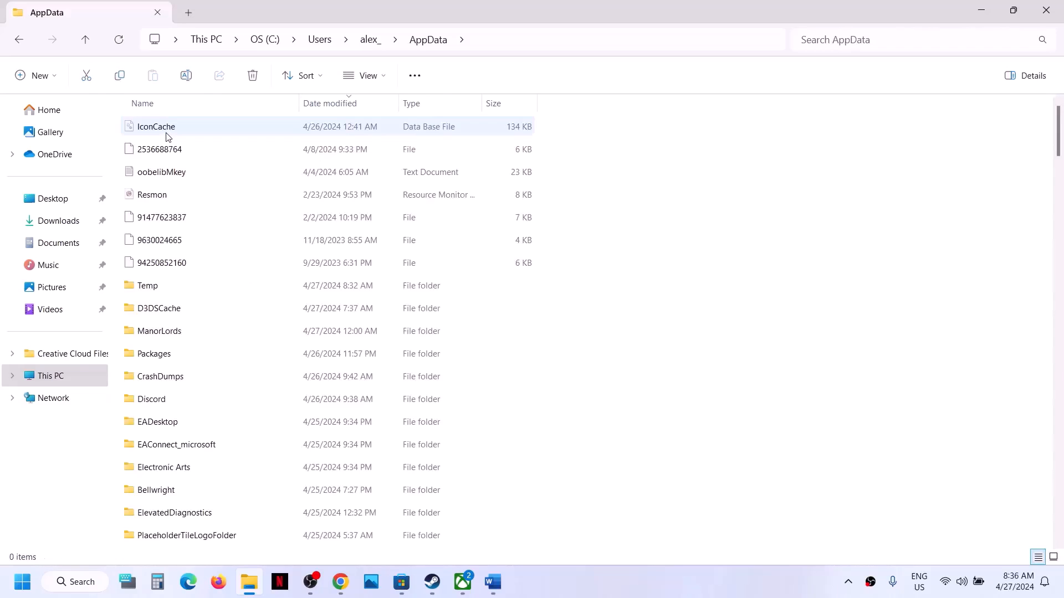
click(178, 338)
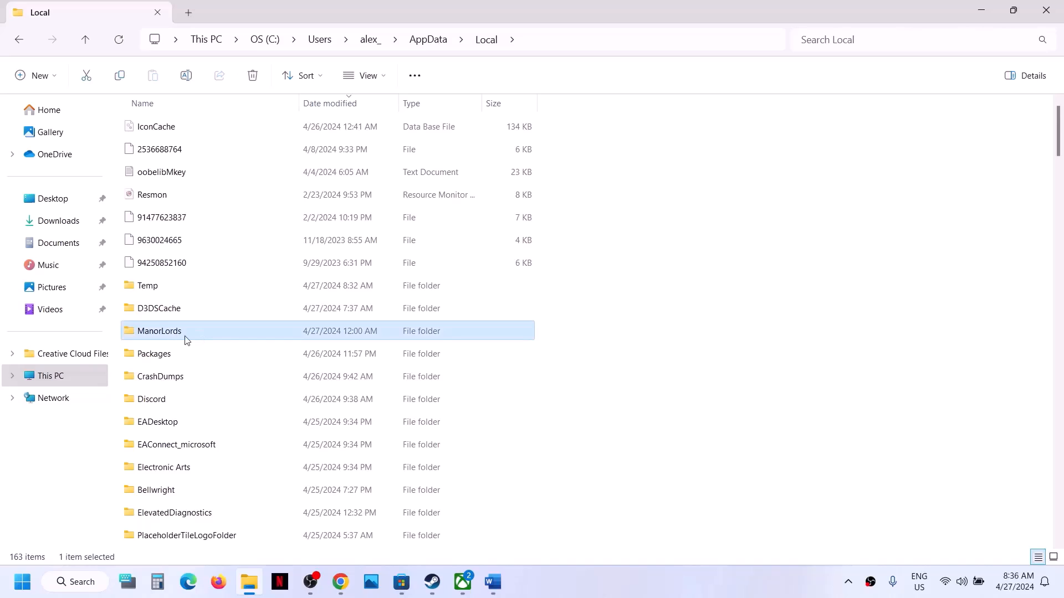
double_click(186, 339)
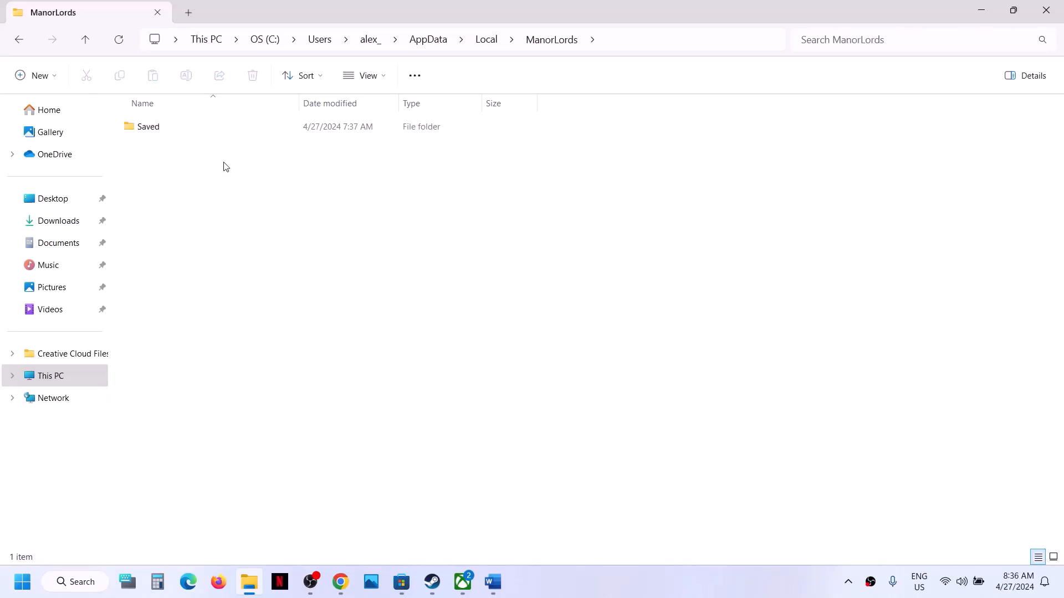
double_click(158, 127)
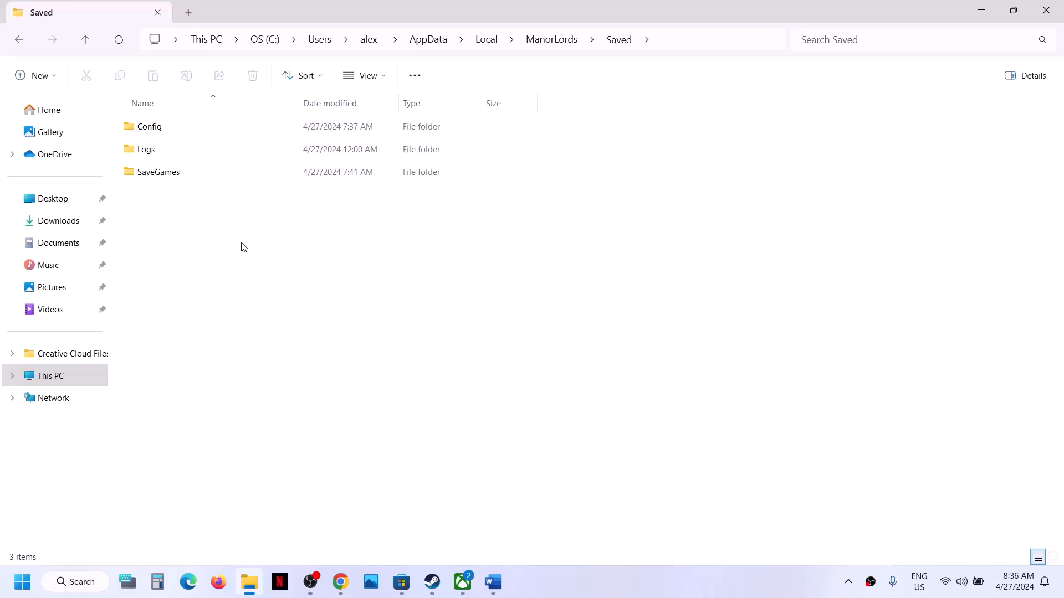
click(162, 128)
double_click(199, 135)
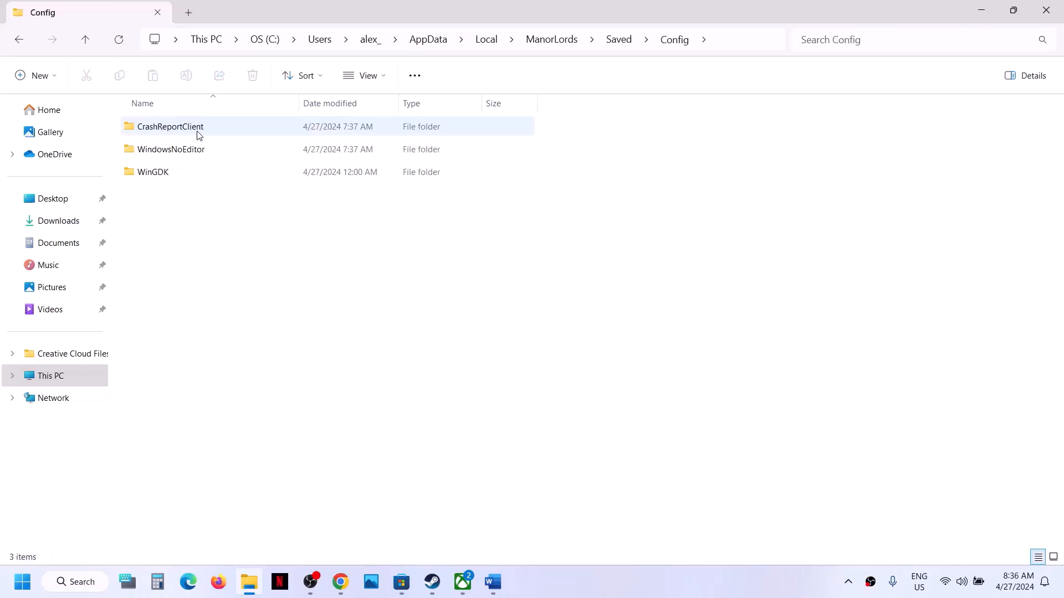
Open WindowsNoEditor, after checking WinGDK, and select the Settings file
click(186, 151)
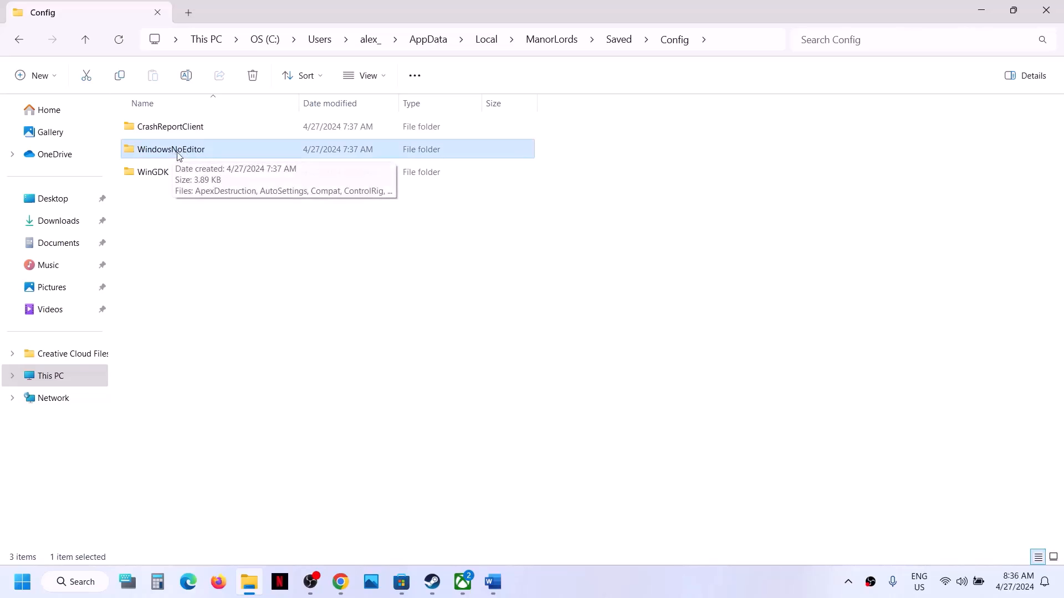
click(153, 174)
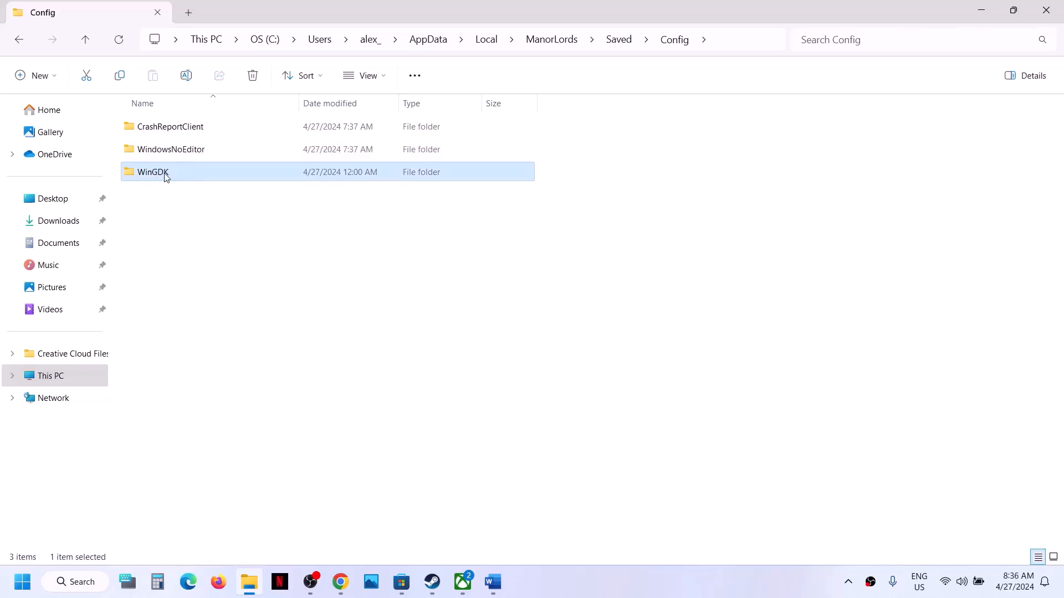
double_click(164, 176)
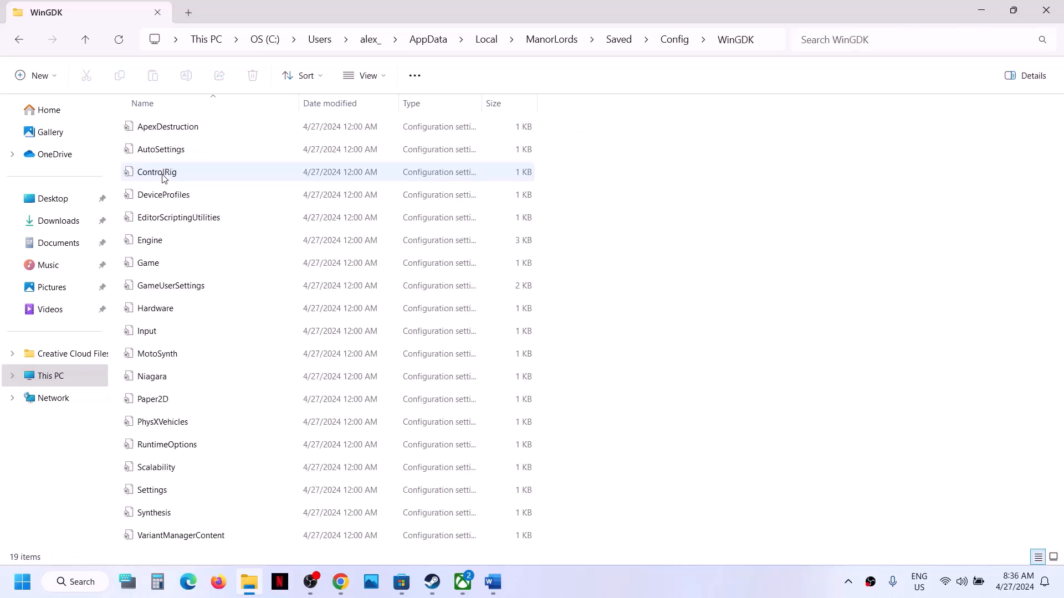
click(86, 45)
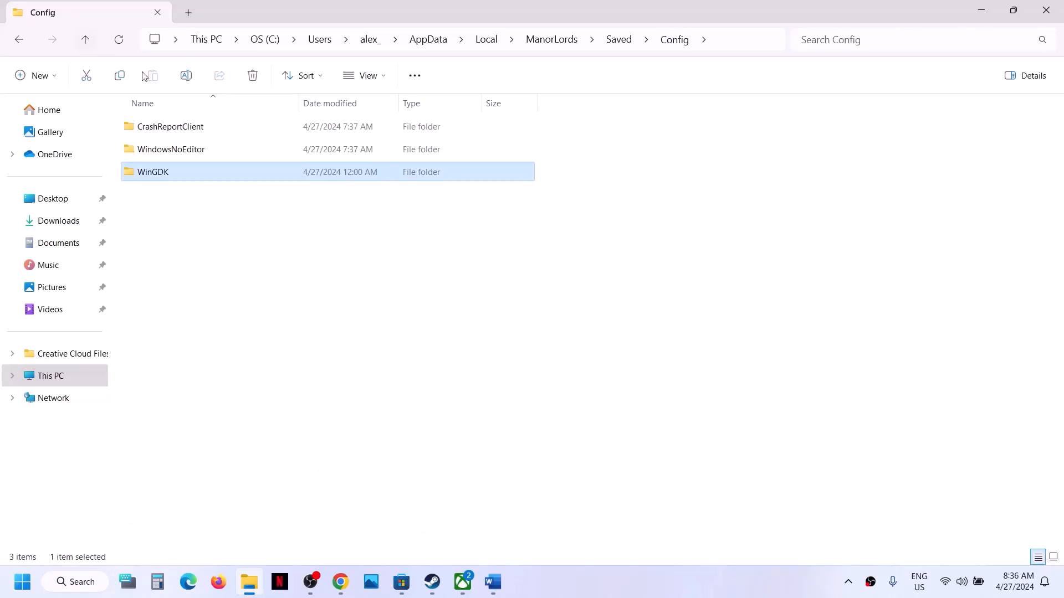
click(173, 150)
double_click(187, 156)
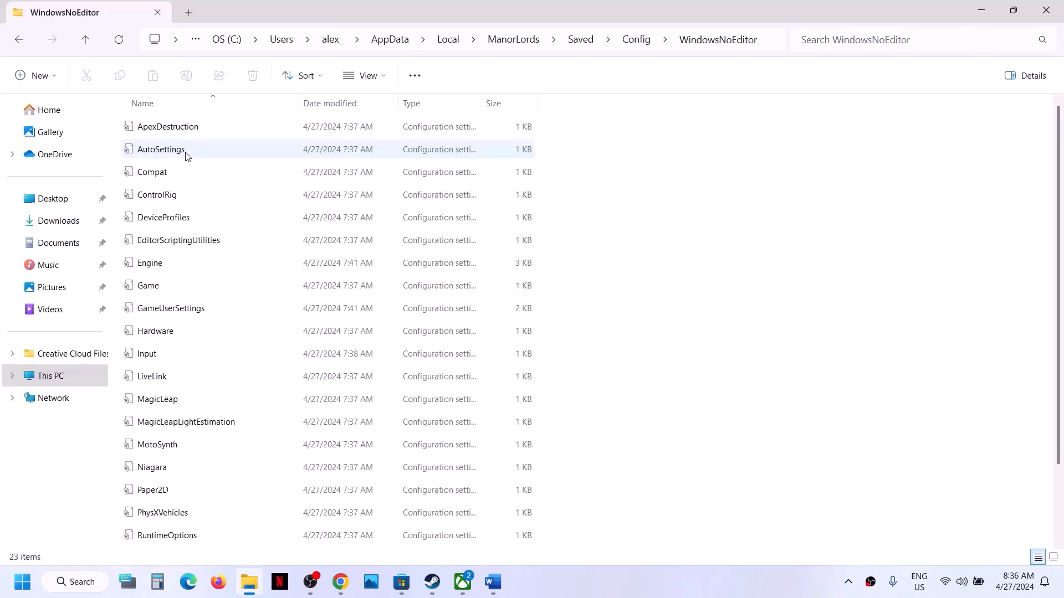
scroll(189, 275, down, 2)
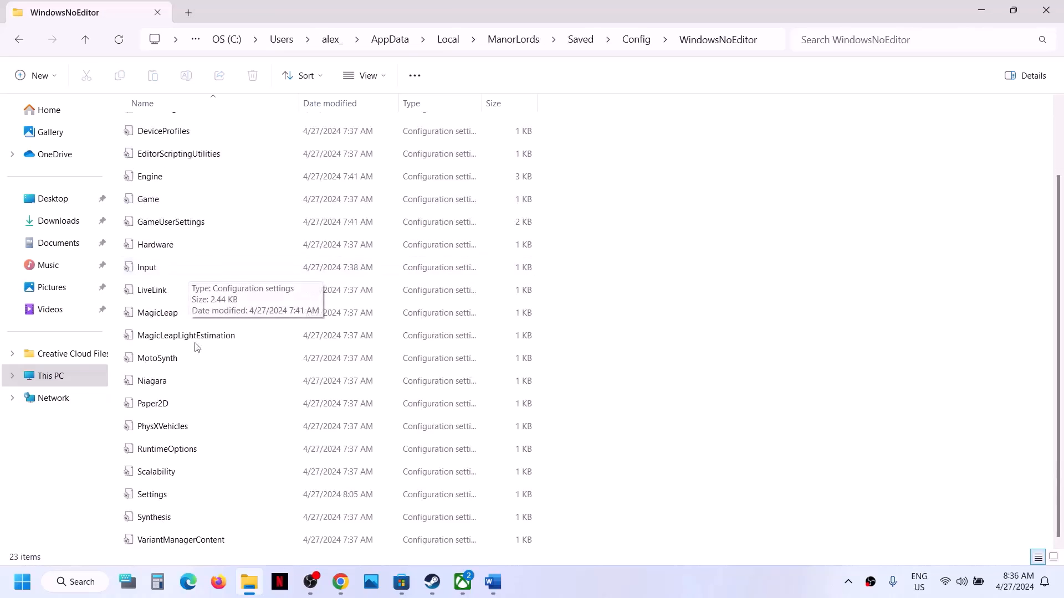
click(157, 502)
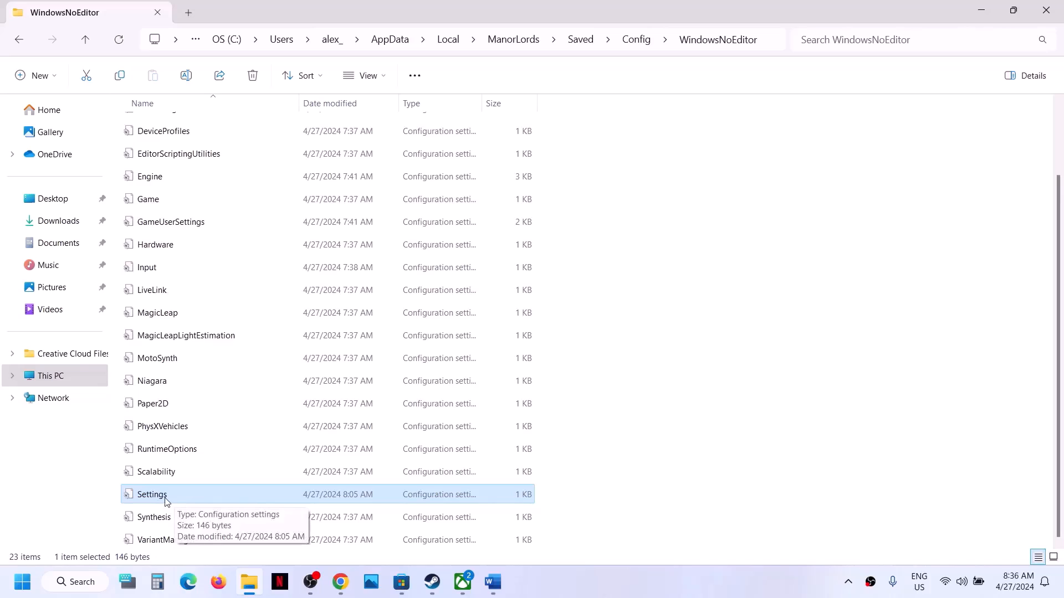
Delete fsr from ML.aaMode in Settings using Notepad and save the file
right_click(169, 500)
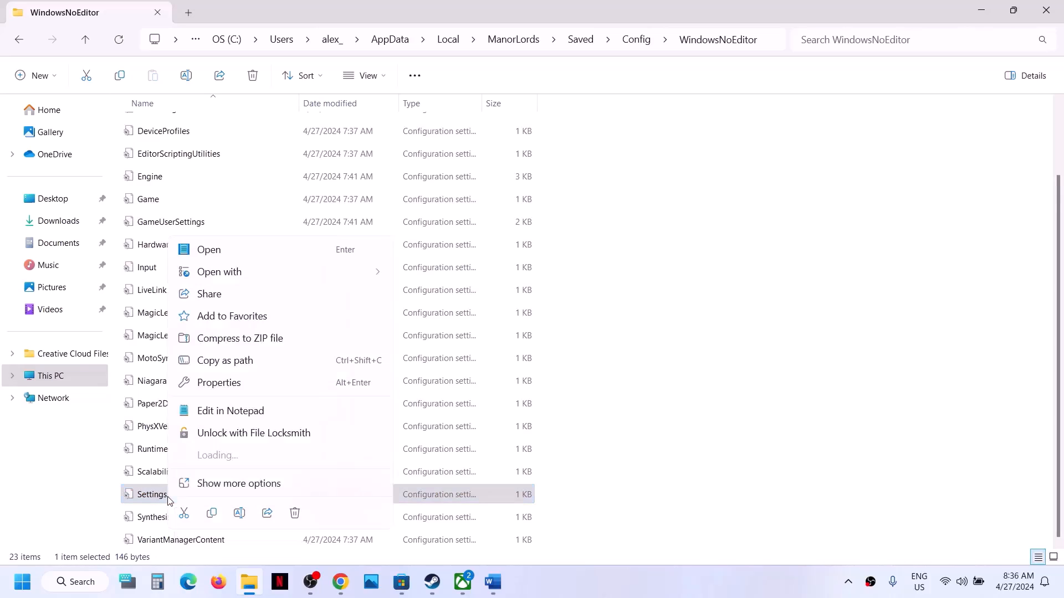
mouse_move(266, 252)
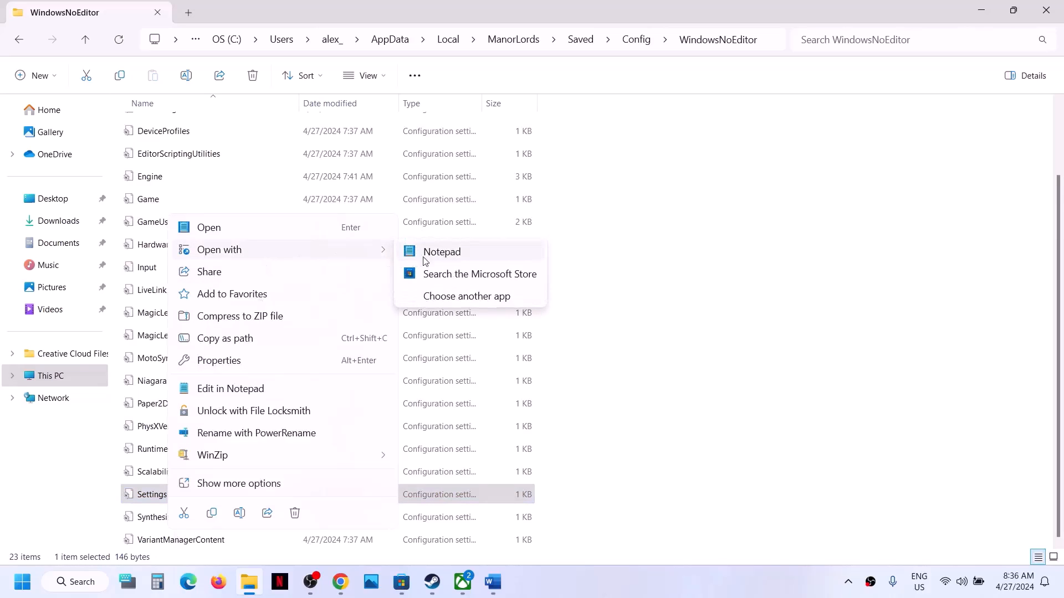
click(442, 252)
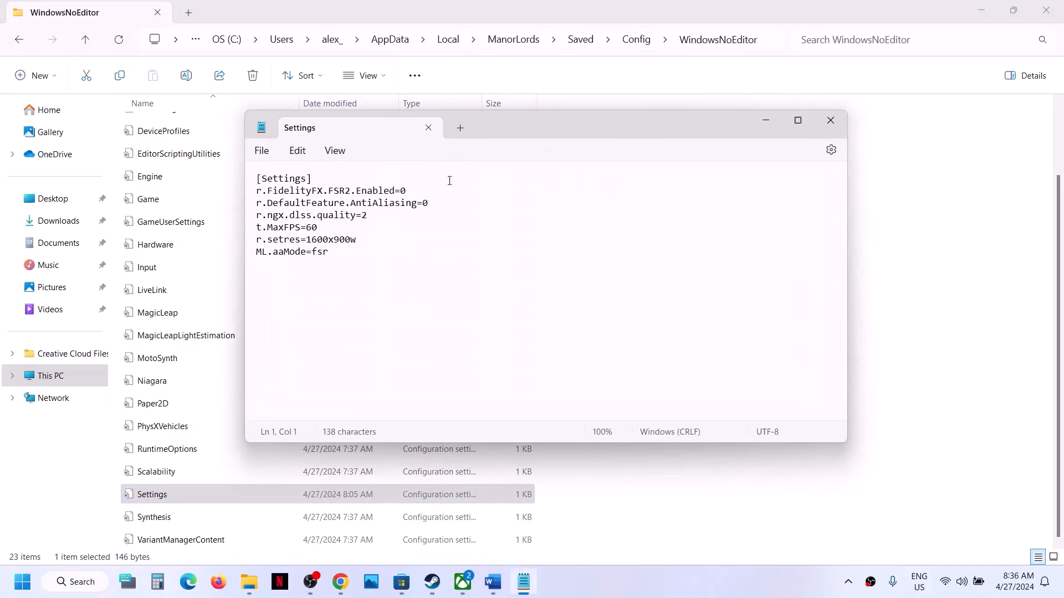
click(338, 253)
key(BackSpace)
key(BackSpace)
click(263, 151)
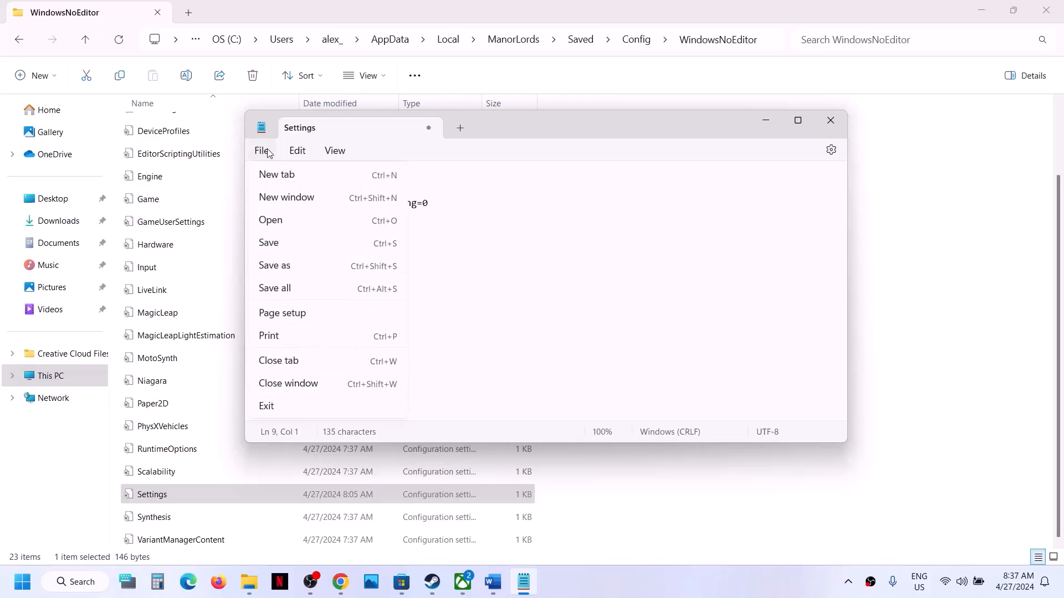
click(289, 246)
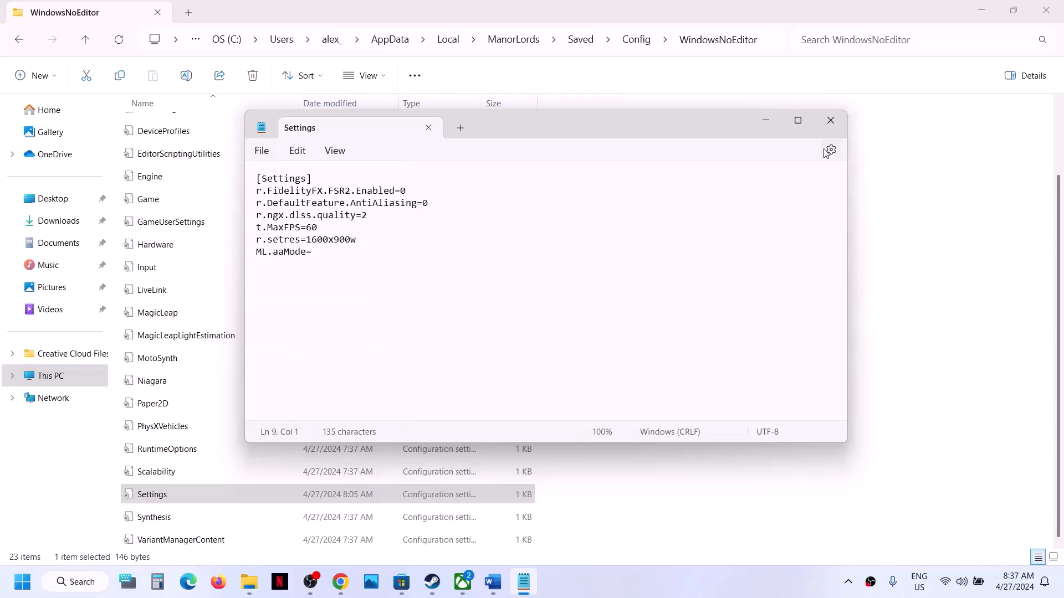
click(830, 121)
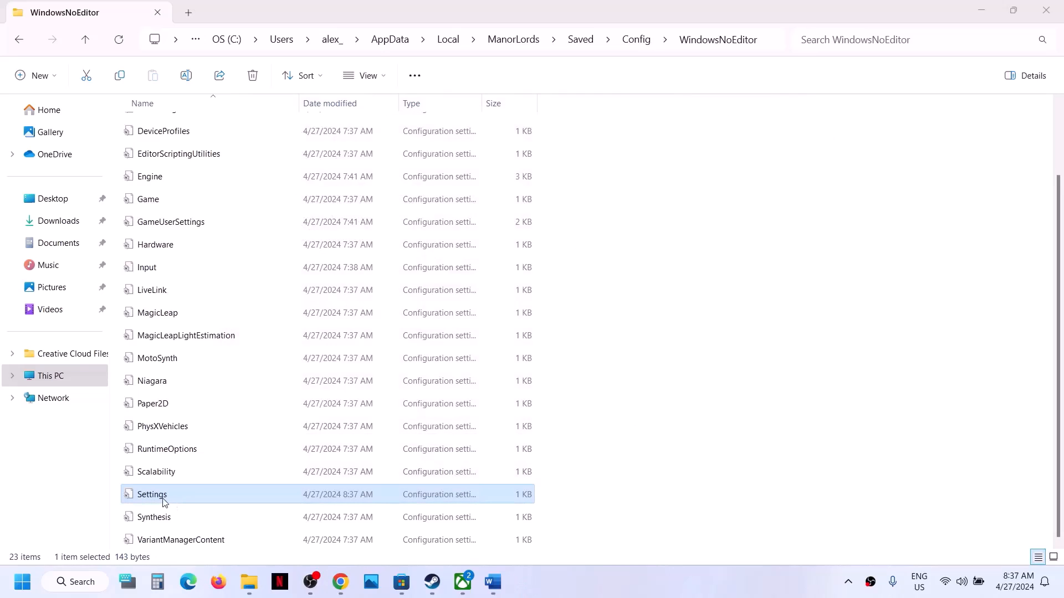
Make the Settings file read-only through its Properties
right_click(164, 502)
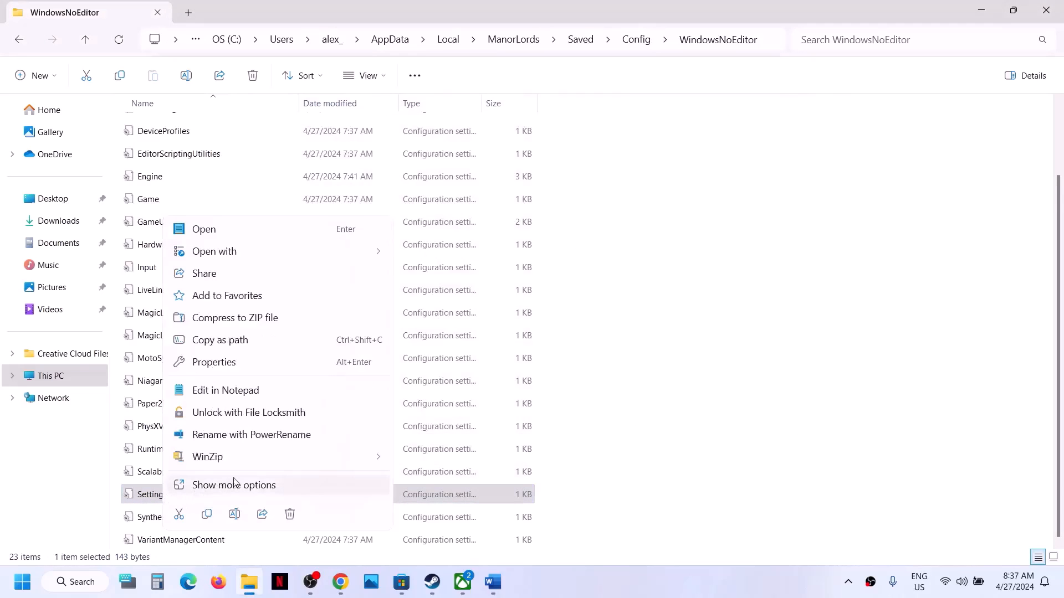
mouse_move(245, 468)
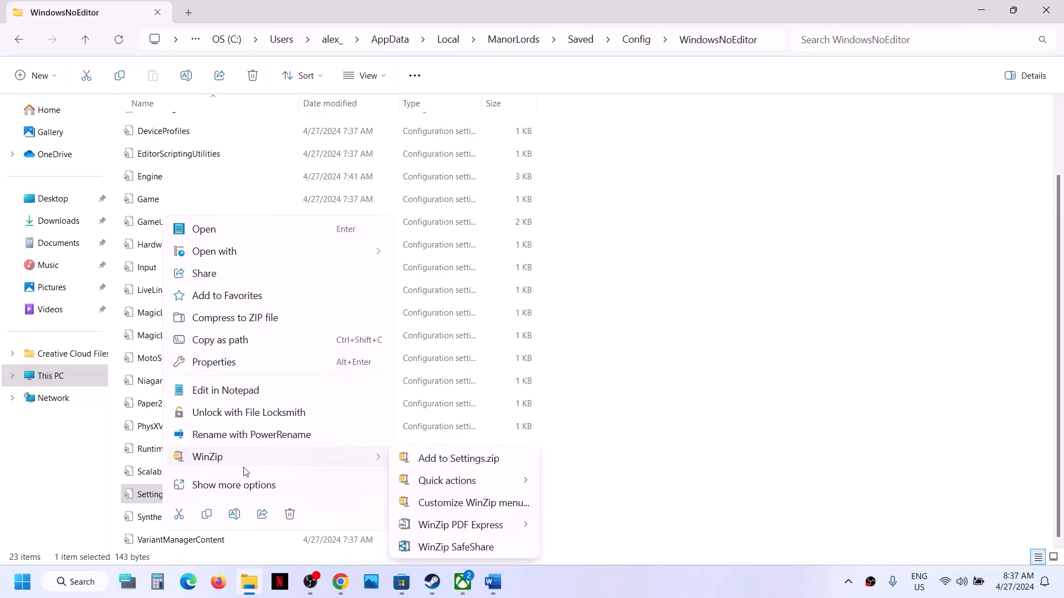
click(231, 363)
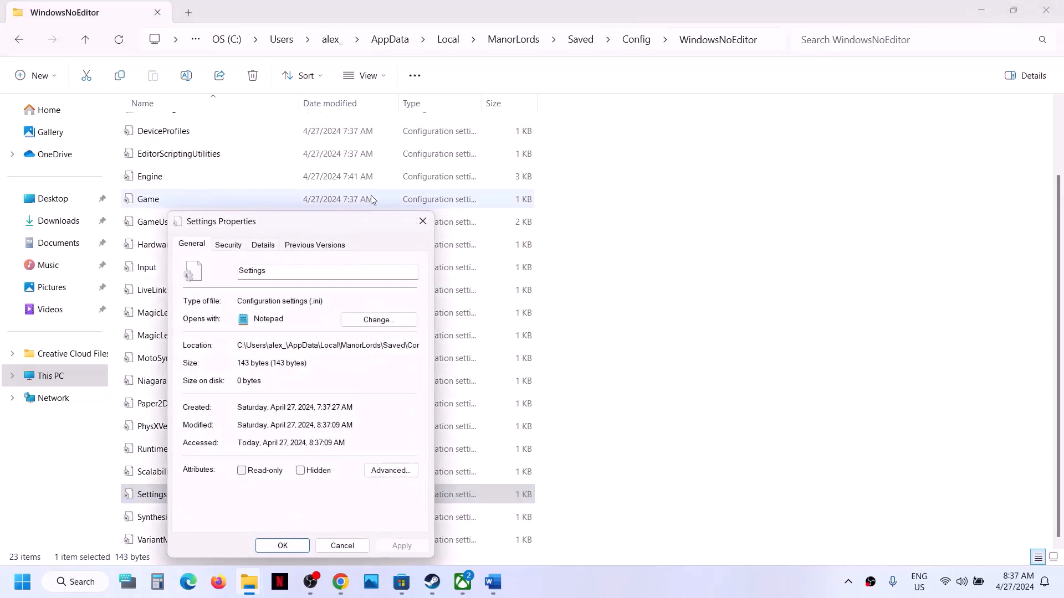
click(242, 470)
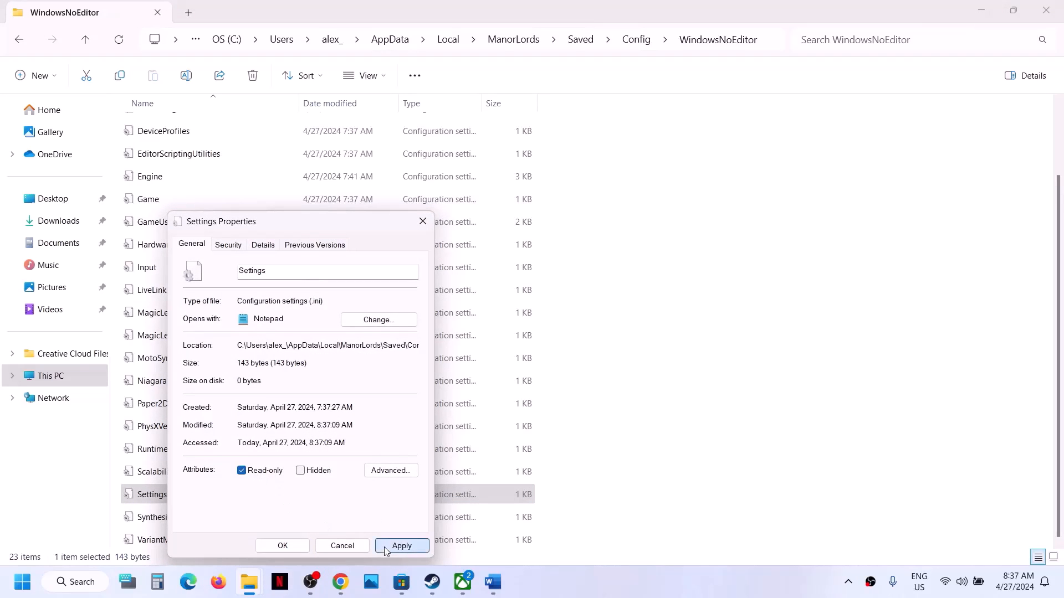
click(400, 546)
click(291, 548)
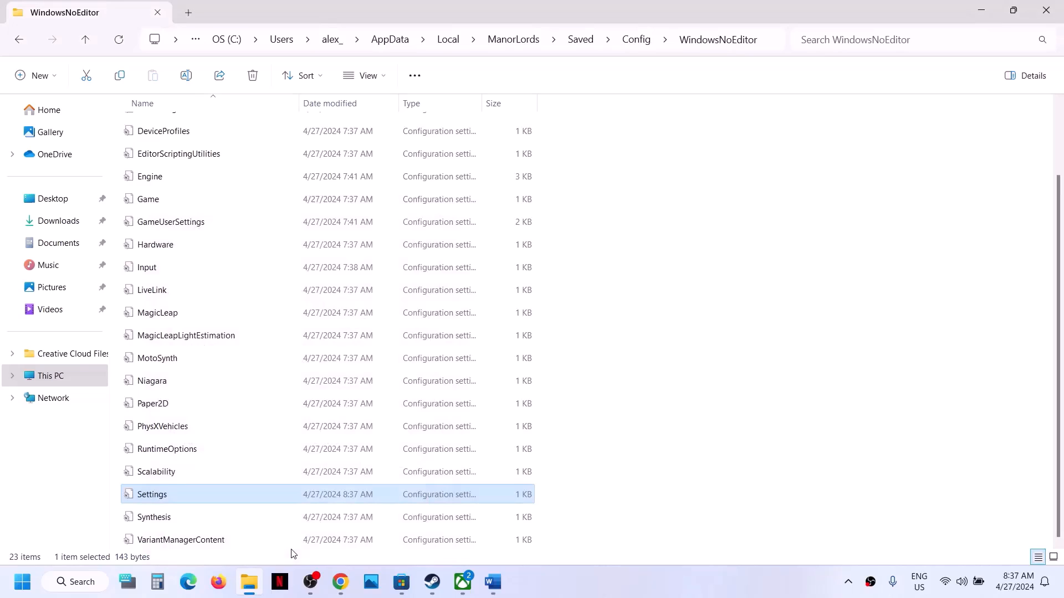
right_click(169, 496)
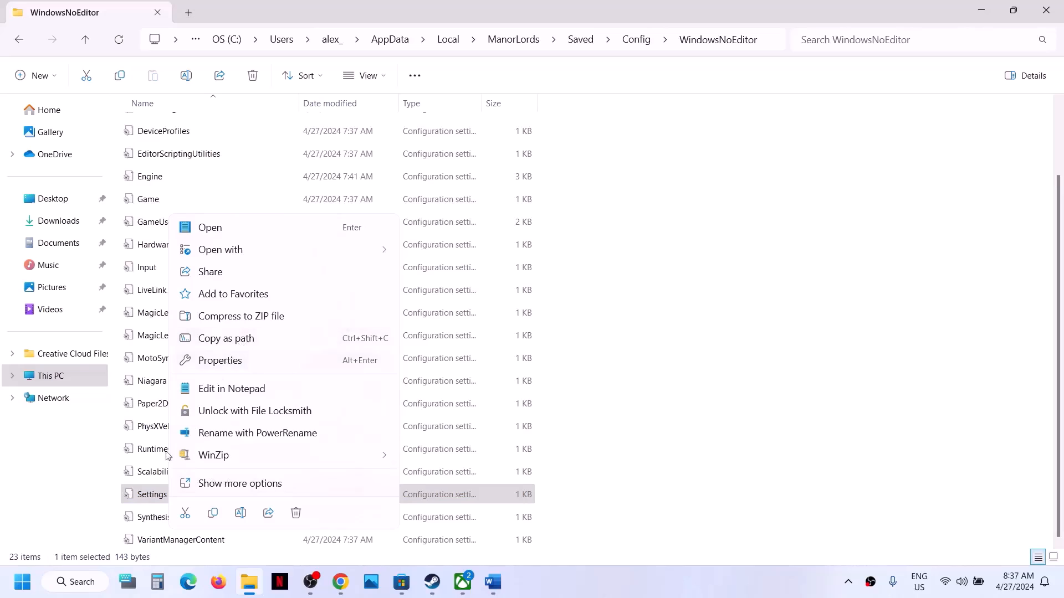
click(139, 502)
double_click(173, 495)
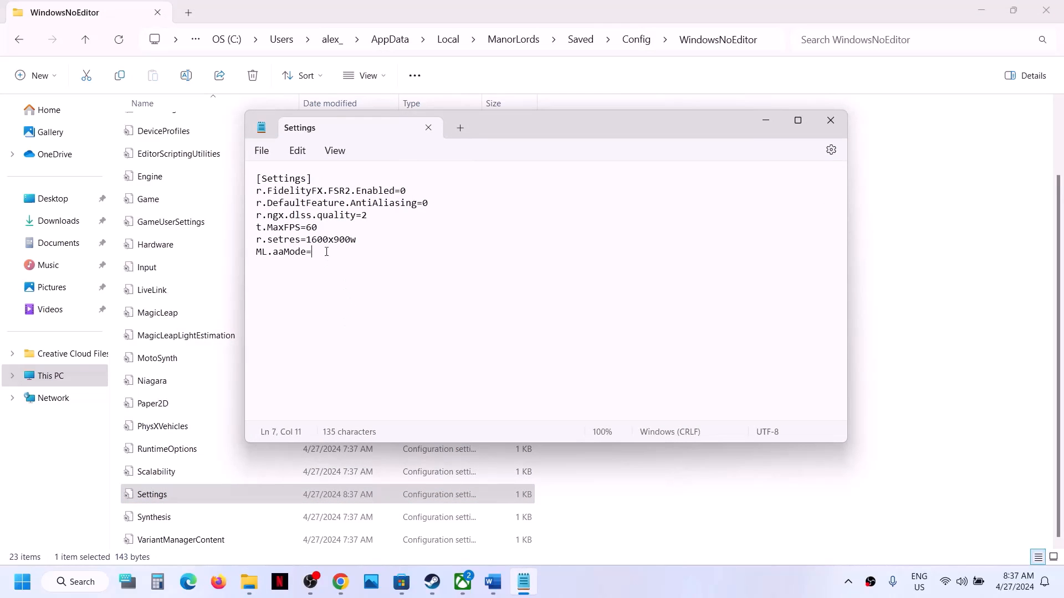
click(830, 120)
click(169, 495)
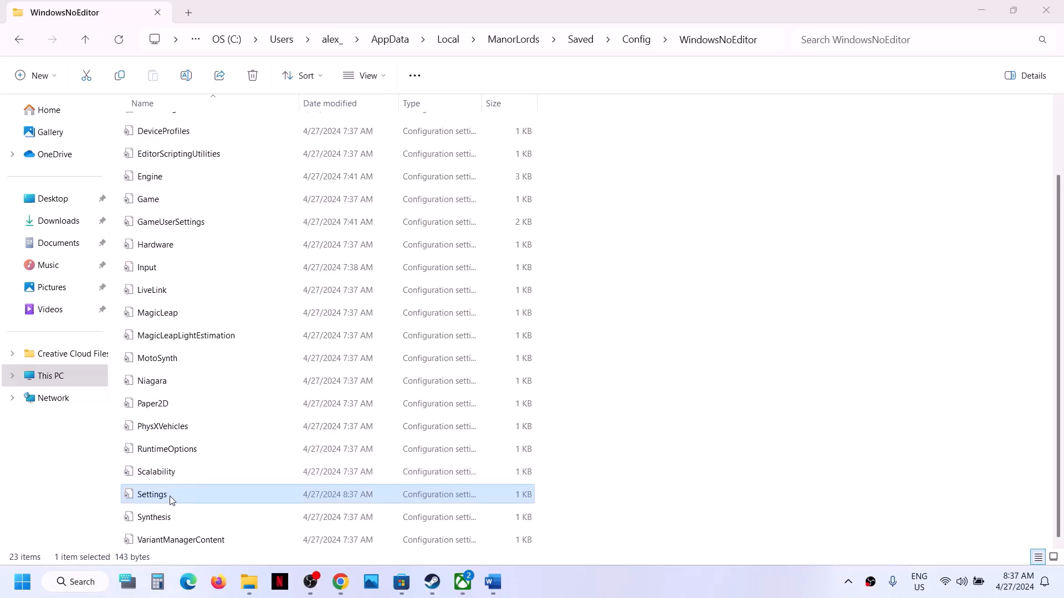
double_click(172, 499)
click(331, 256)
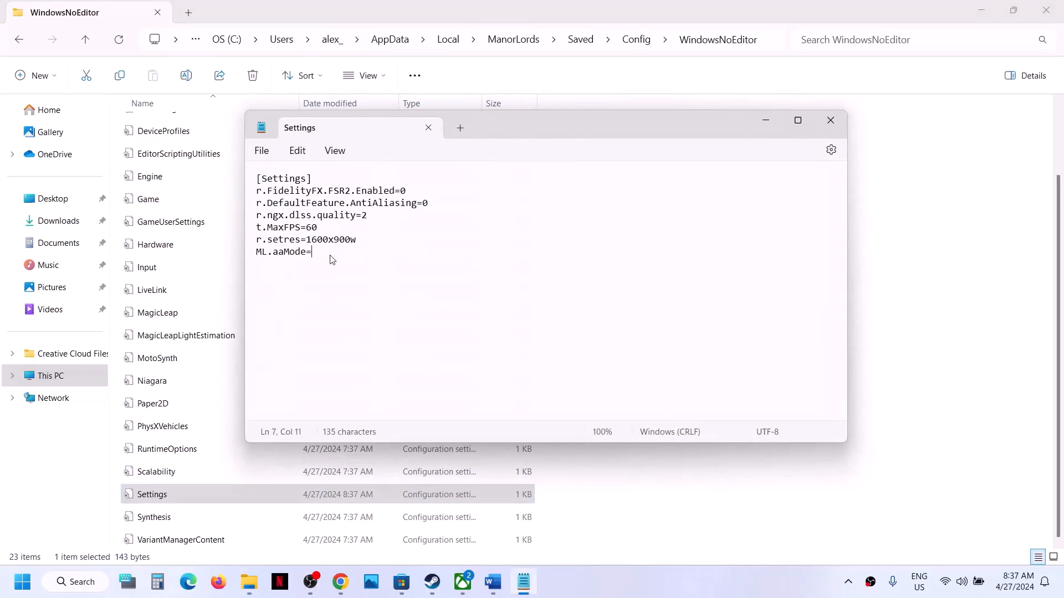
text(dlss)
click(831, 120)
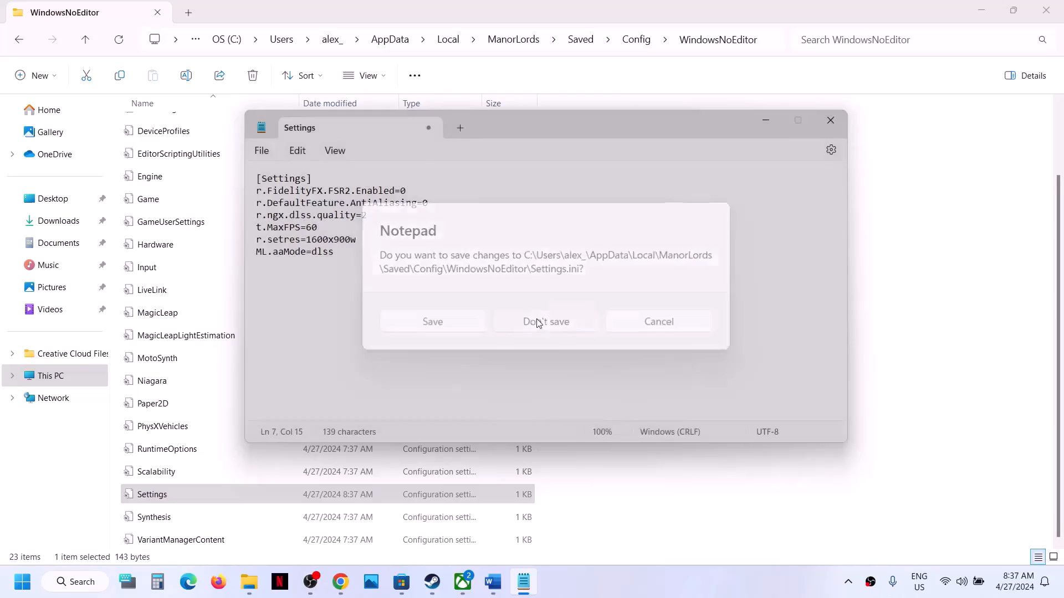
click(538, 323)
right_click(167, 496)
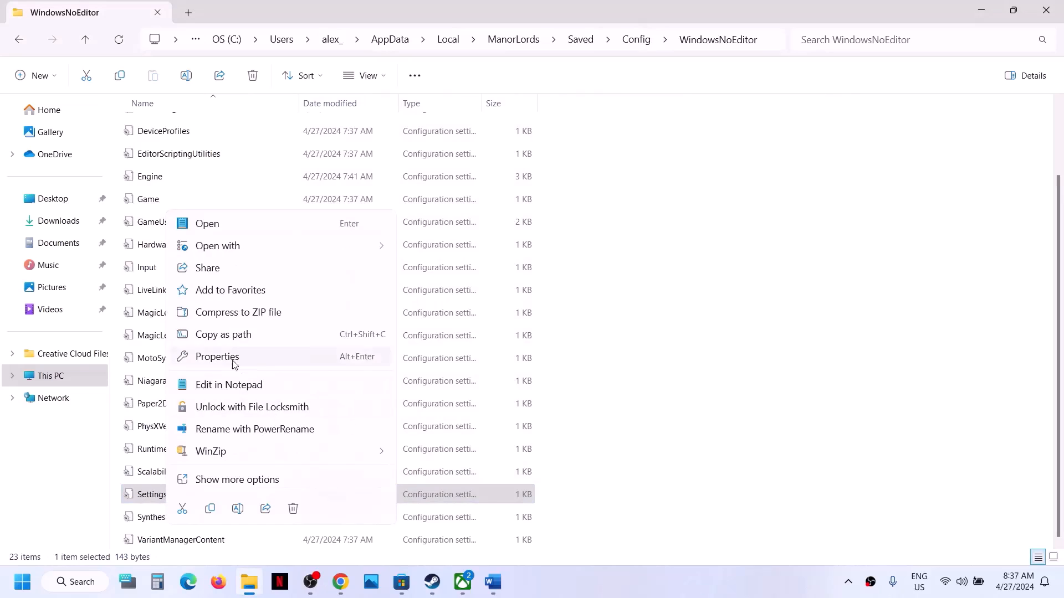
Clear the Read-only attribute on the Settings file
click(234, 358)
click(245, 471)
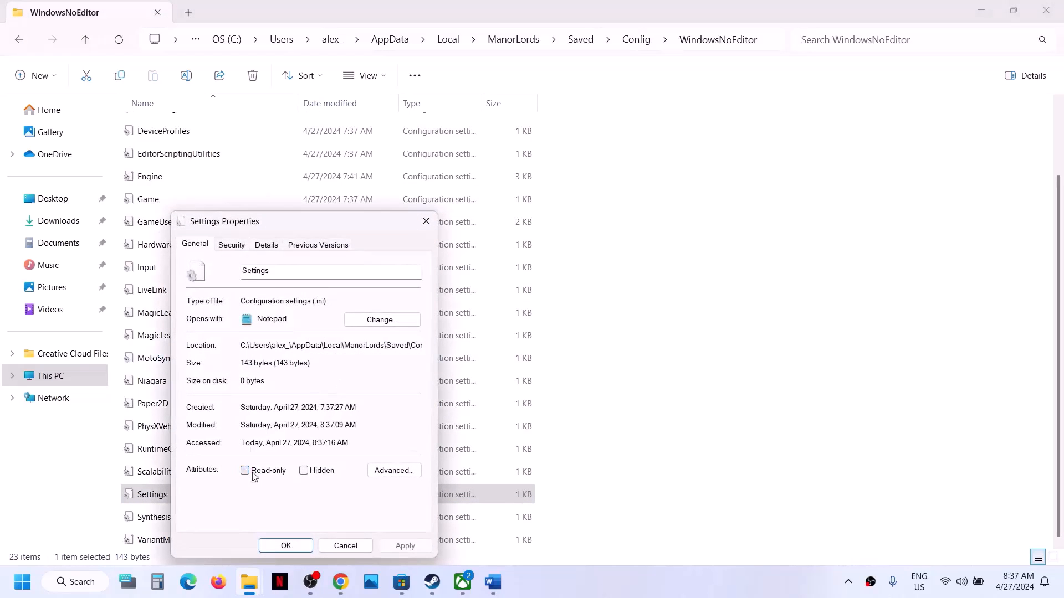
click(403, 545)
click(286, 546)
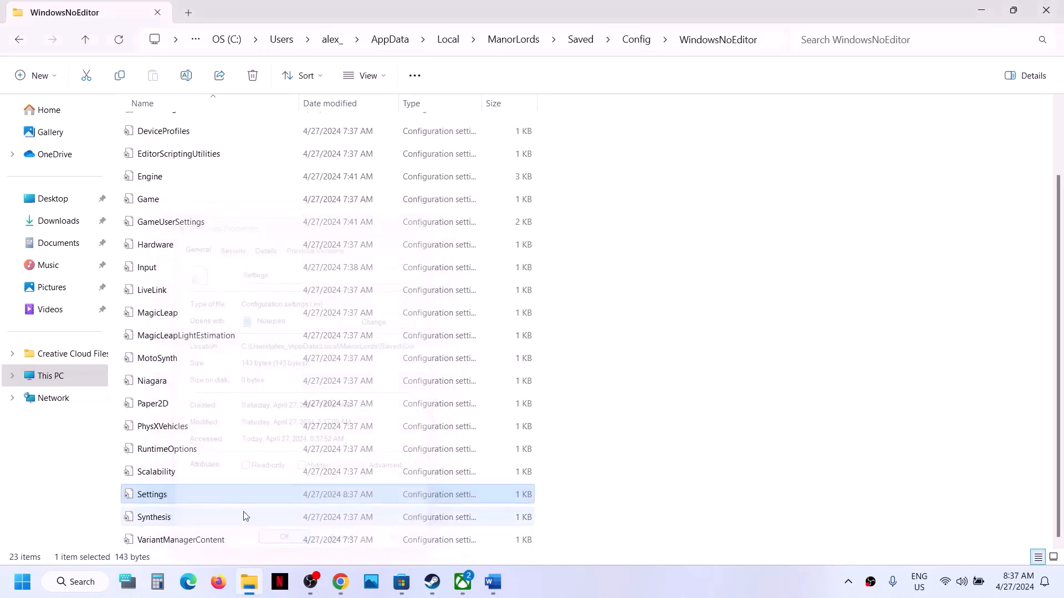
Set ML.aaMode to dlss in Notepad and save Settings
double_click(198, 500)
click(329, 255)
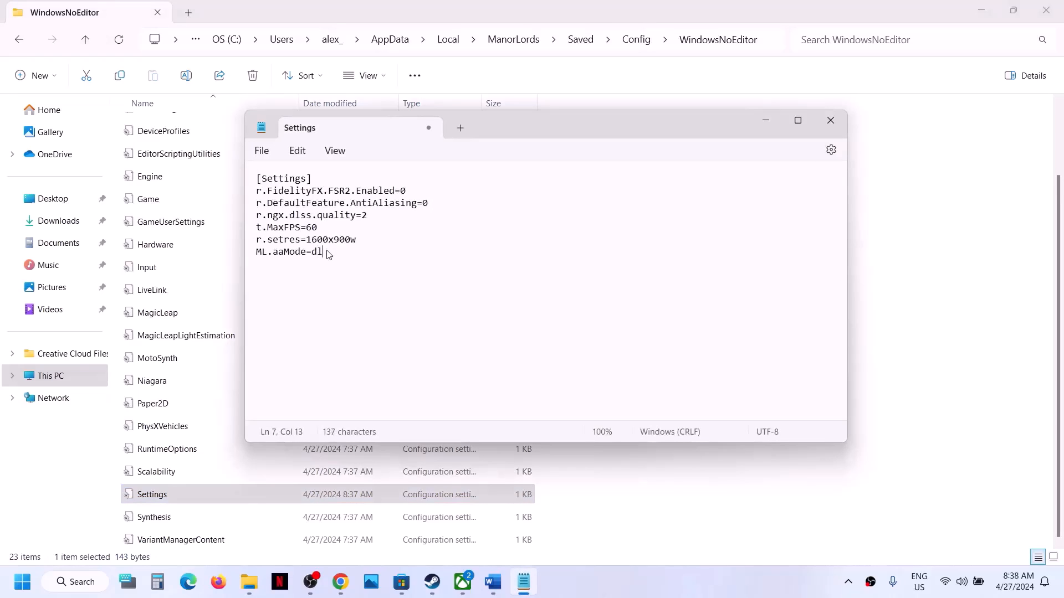
click(265, 160)
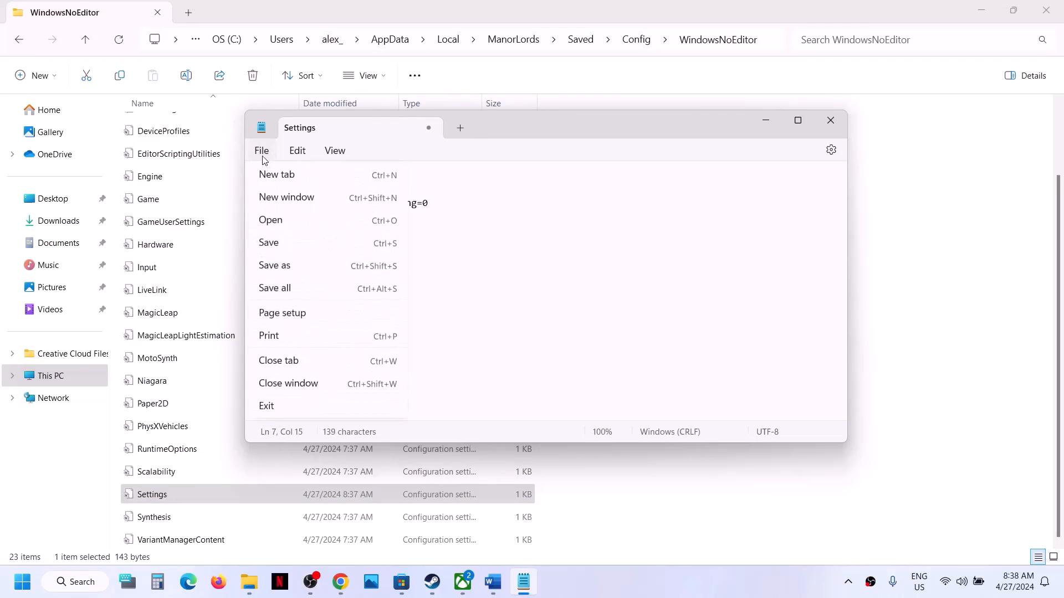
click(283, 241)
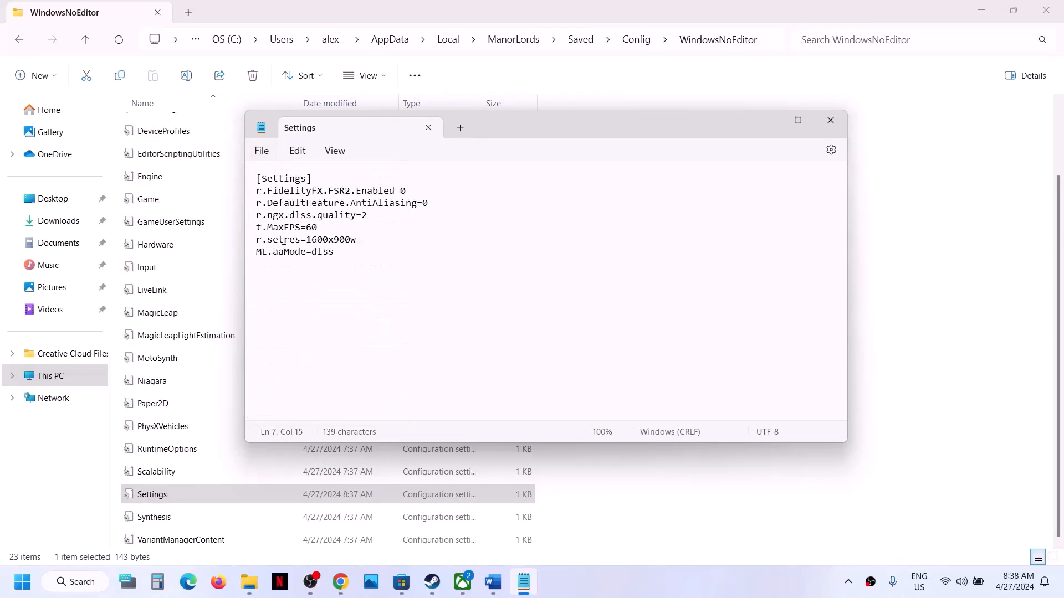
click(829, 121)
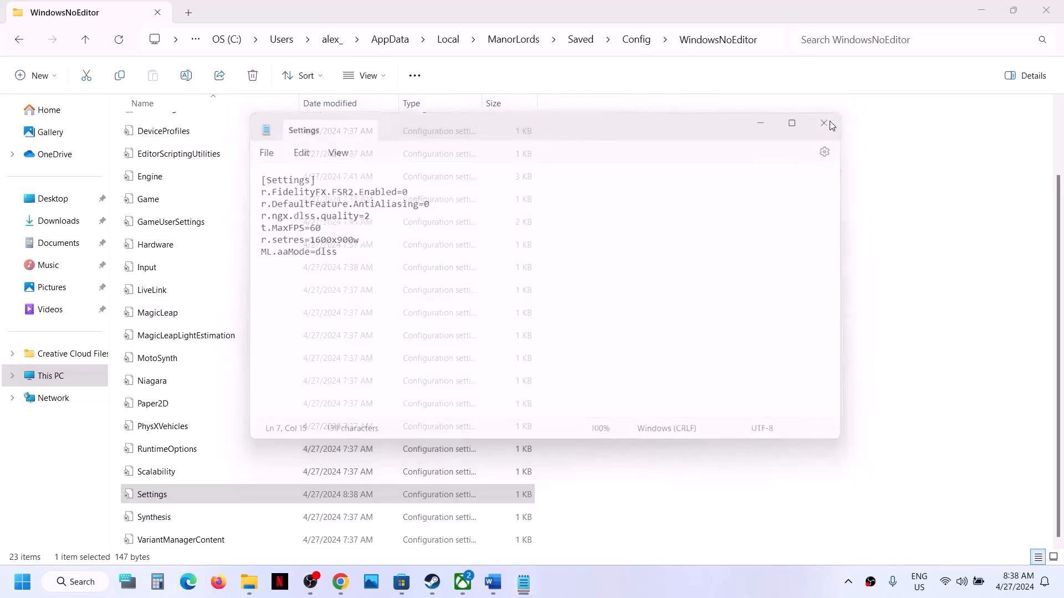
Make Settings read-only again and bring up the Manor Lords Steam page
right_click(160, 504)
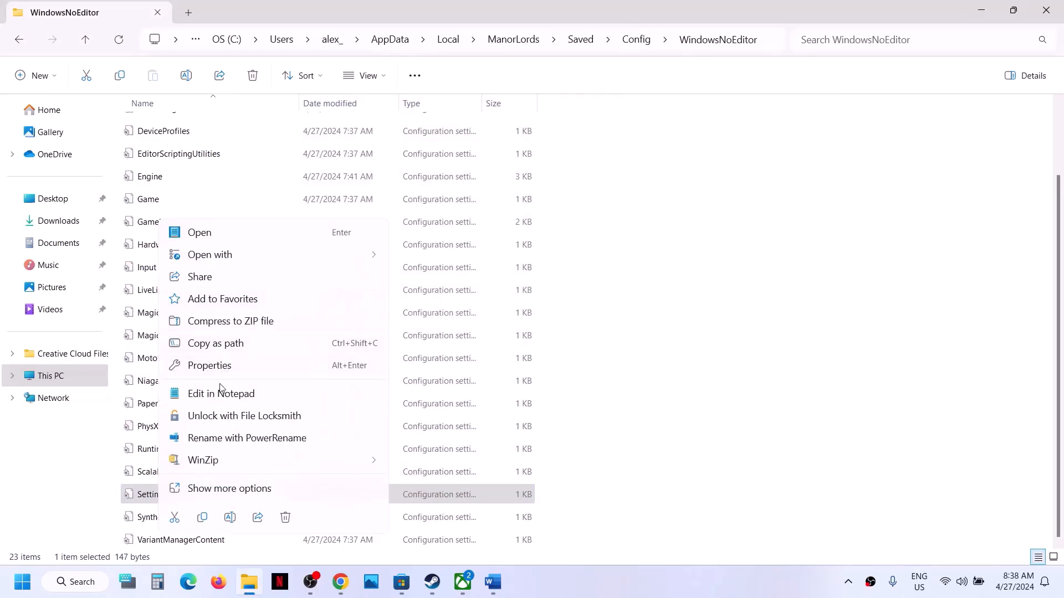
click(209, 365)
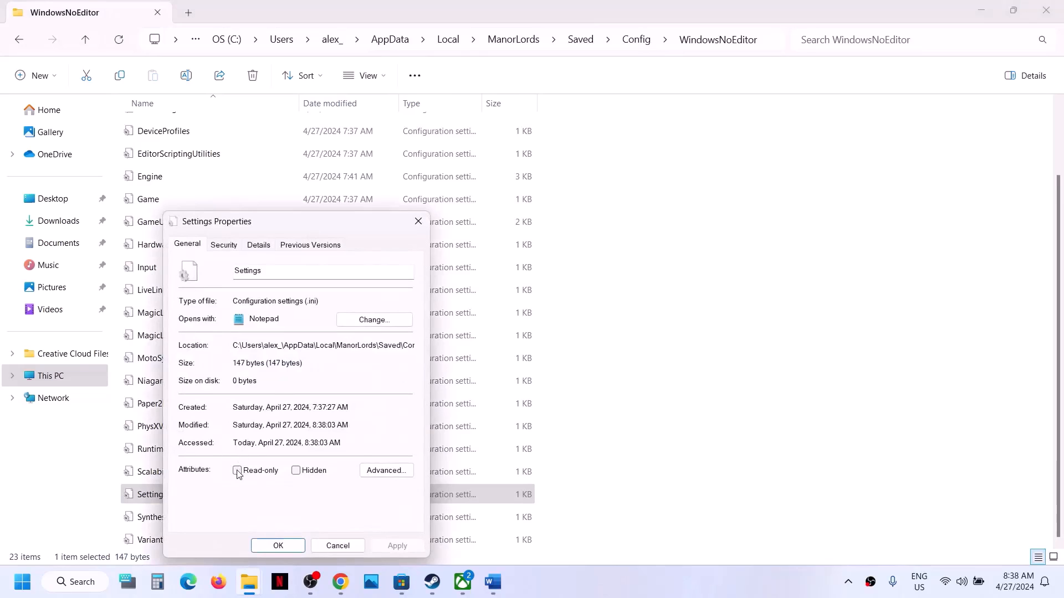
click(239, 471)
click(407, 547)
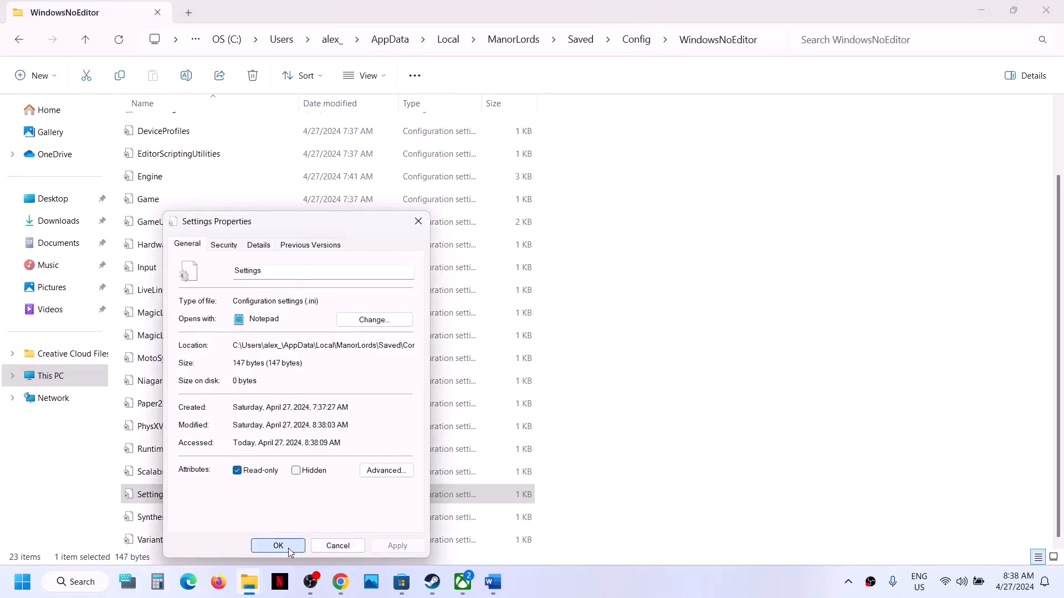
click(278, 546)
click(432, 582)
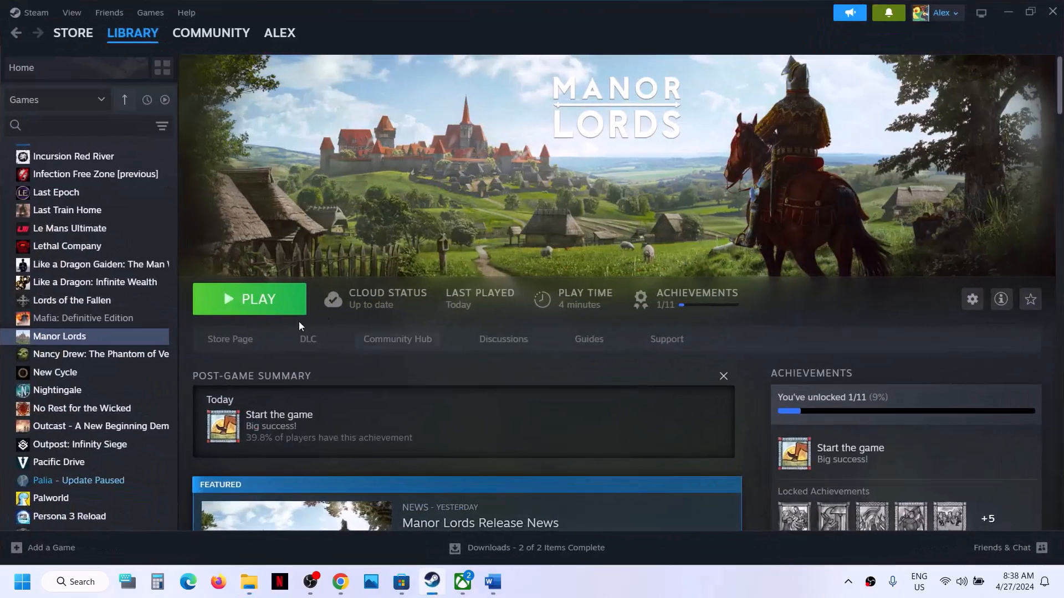
Scroll the Word guide to Step 4 and highlight its NVIDIA and AMD driver links
click(493, 582)
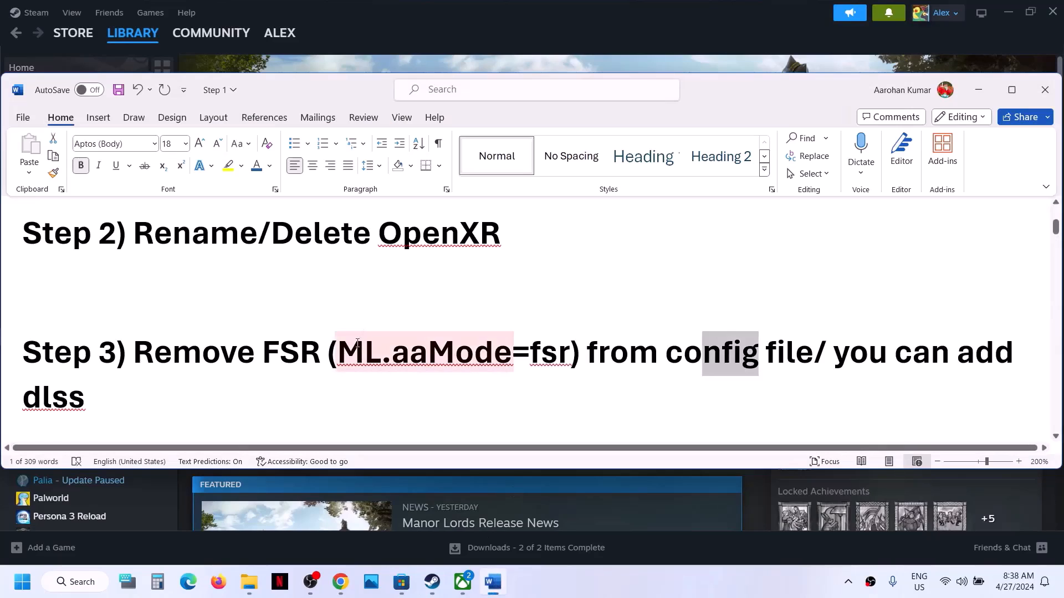
scroll(357, 343, down, 3)
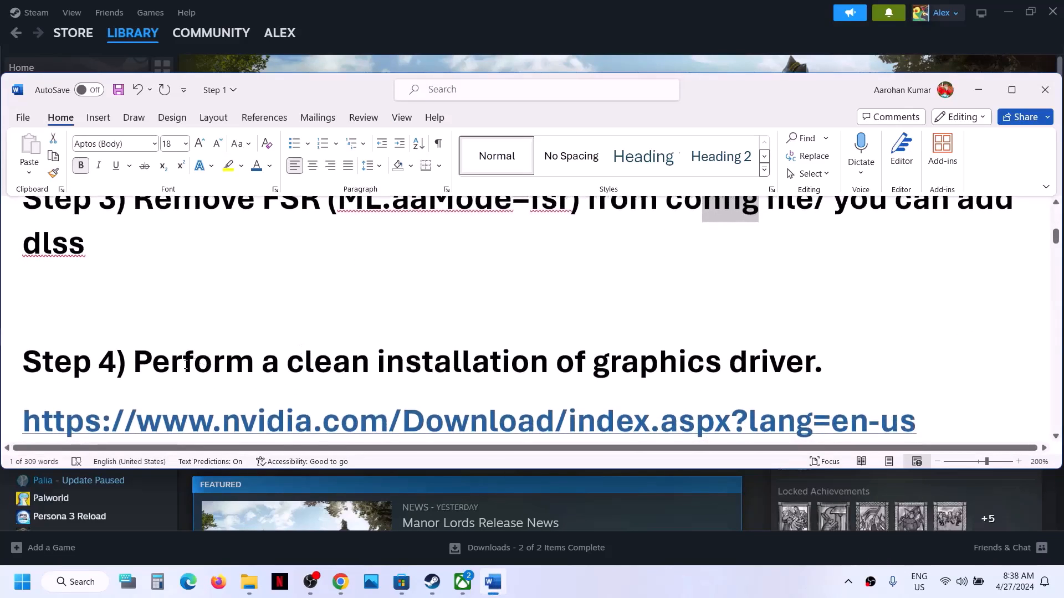
drag(186, 363, 723, 366)
scroll(389, 358, down, 1)
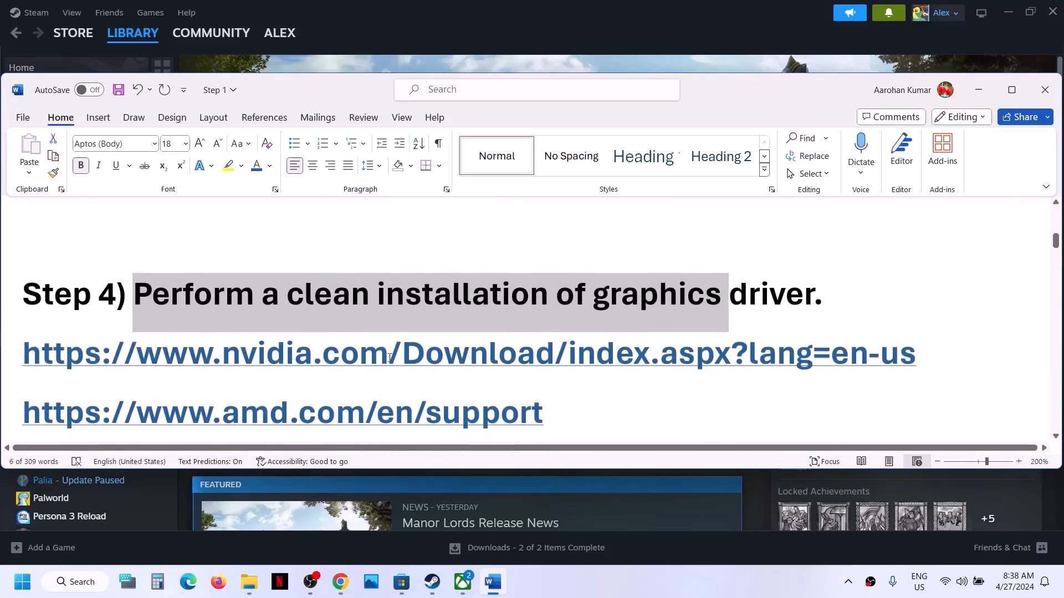
drag(355, 357, 576, 359)
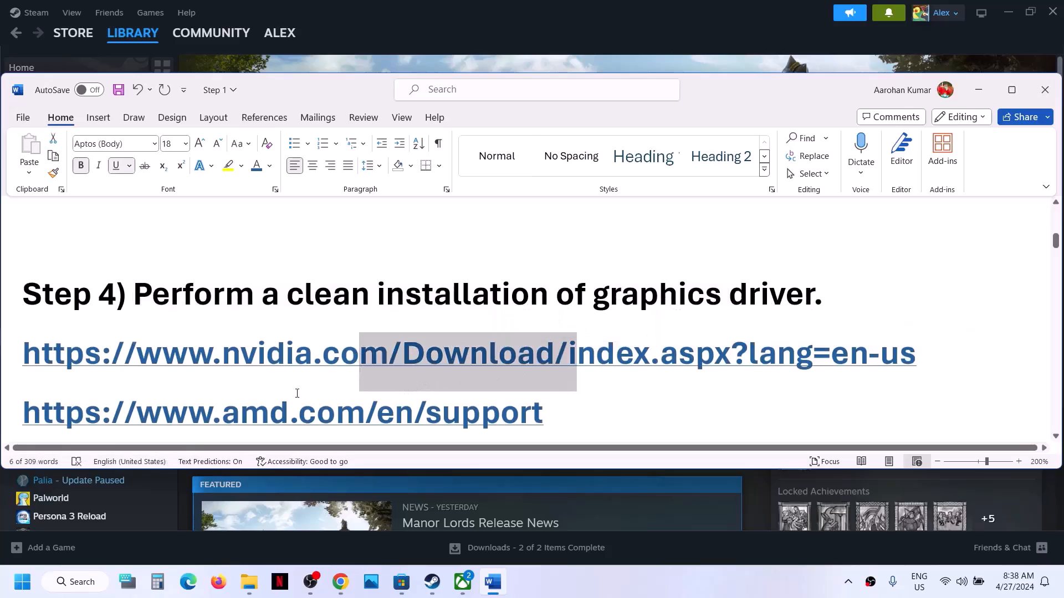
drag(250, 407, 460, 412)
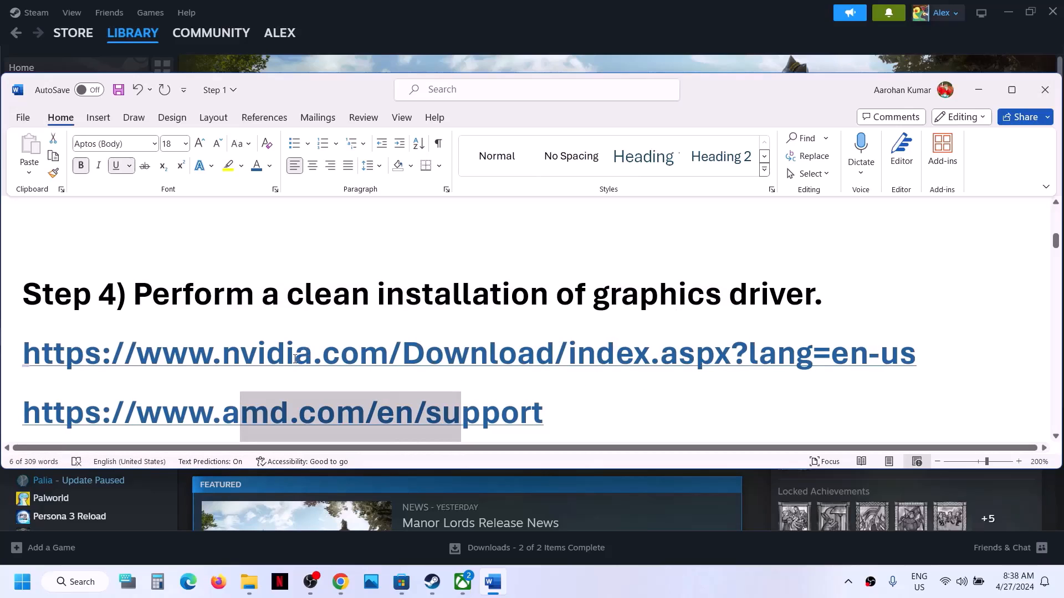
drag(295, 357, 487, 358)
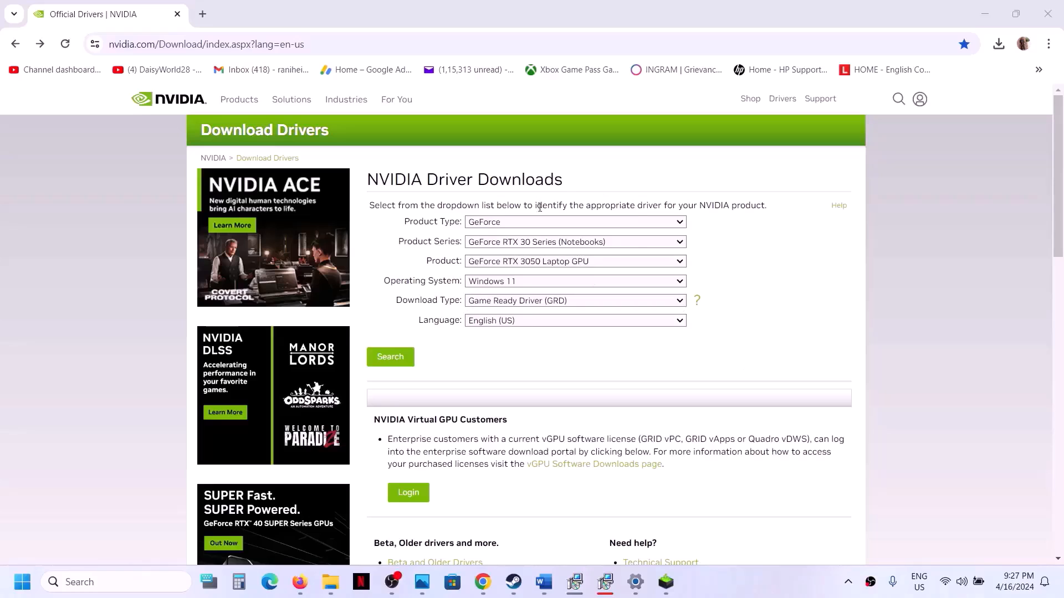
Choose GeForce, RTX 30 Series (Notebooks), RTX 3050 Laptop GPU and Windows 11 in the driver search
click(525, 227)
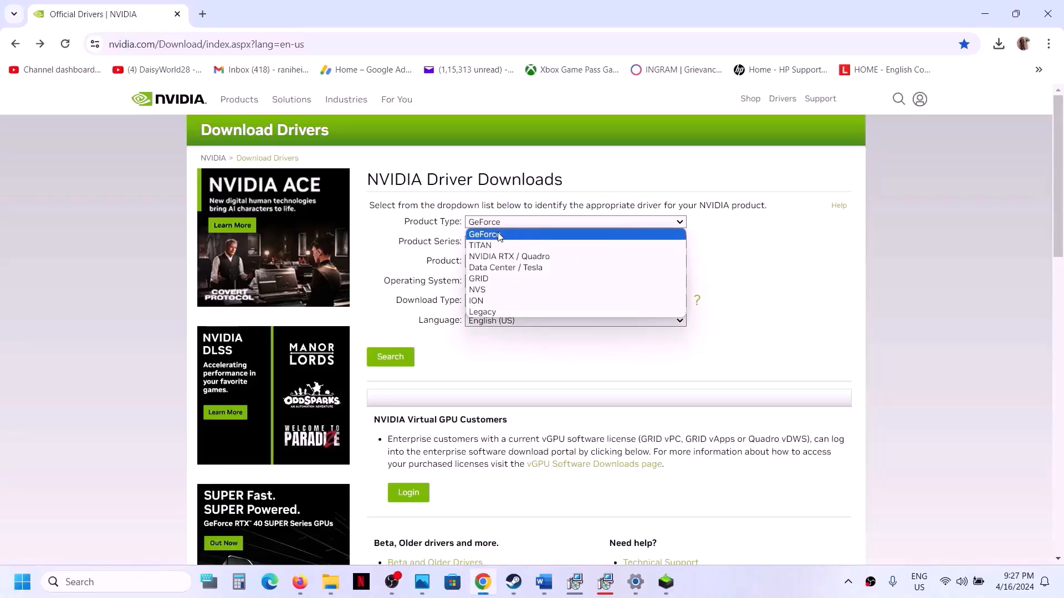
click(500, 233)
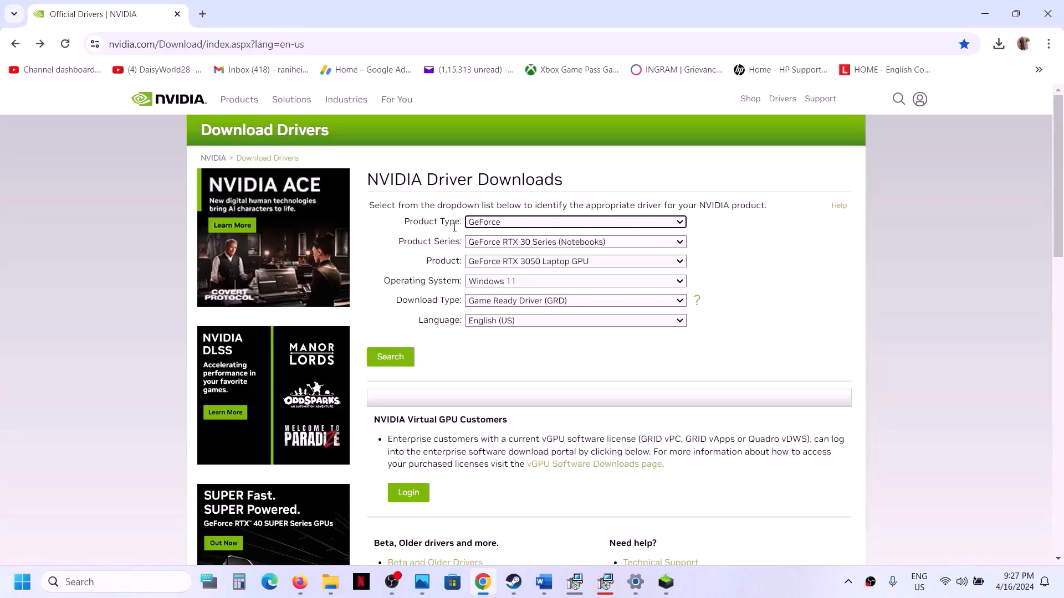
click(529, 246)
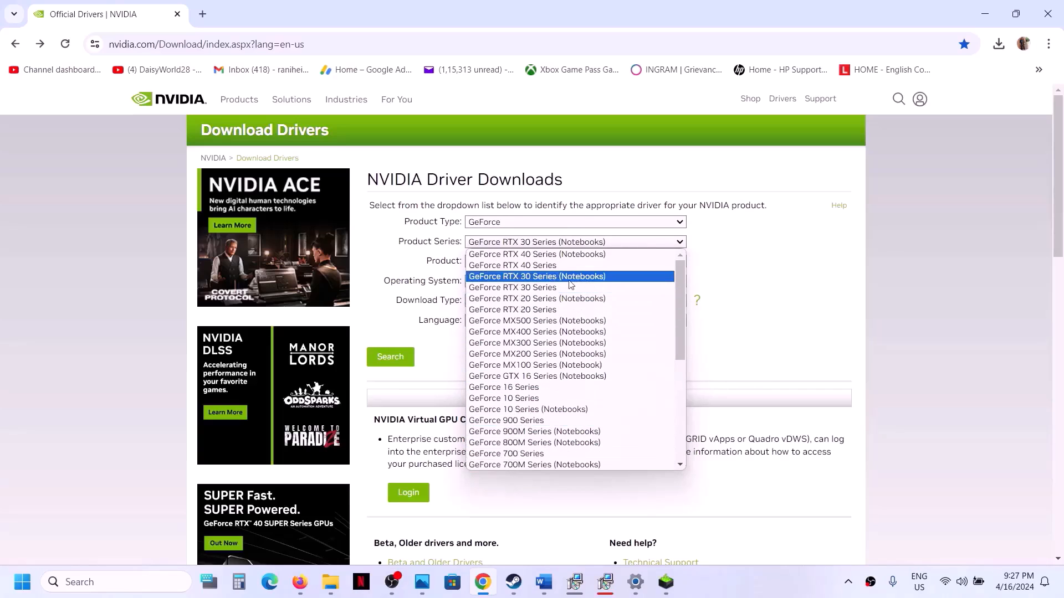
click(592, 277)
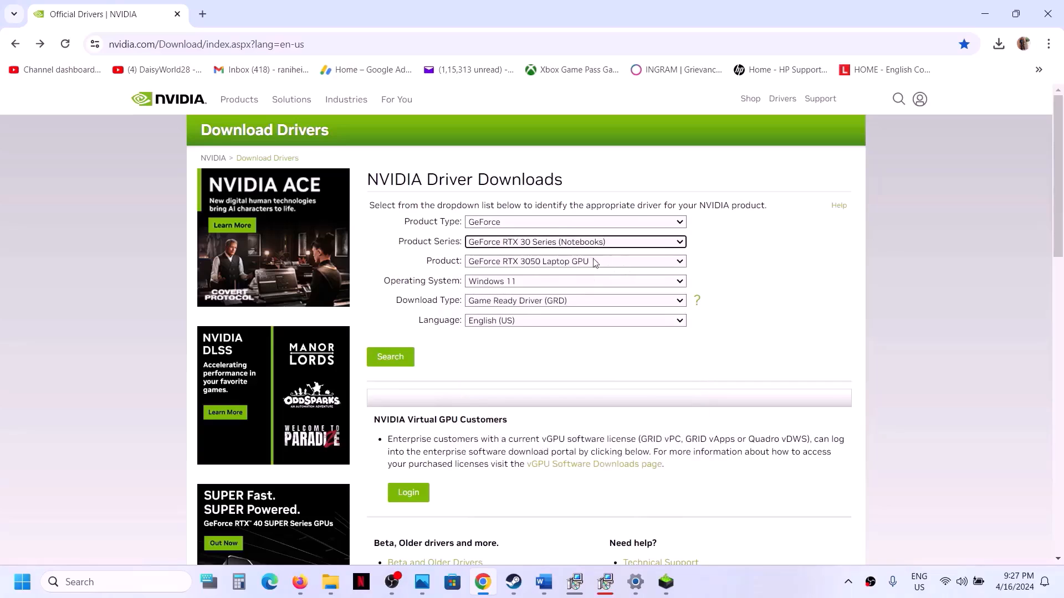
click(574, 265)
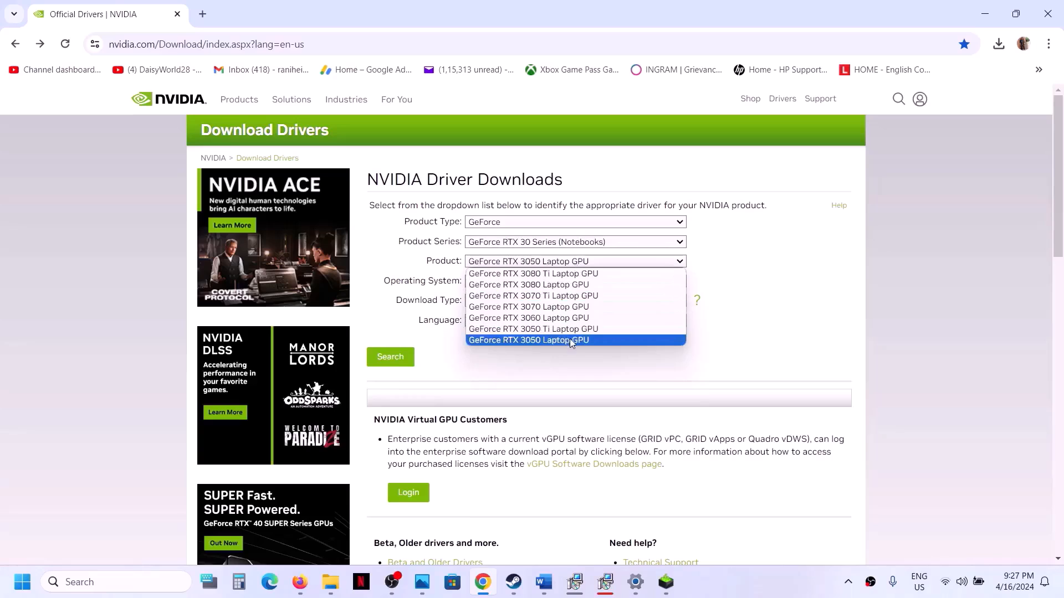
click(564, 340)
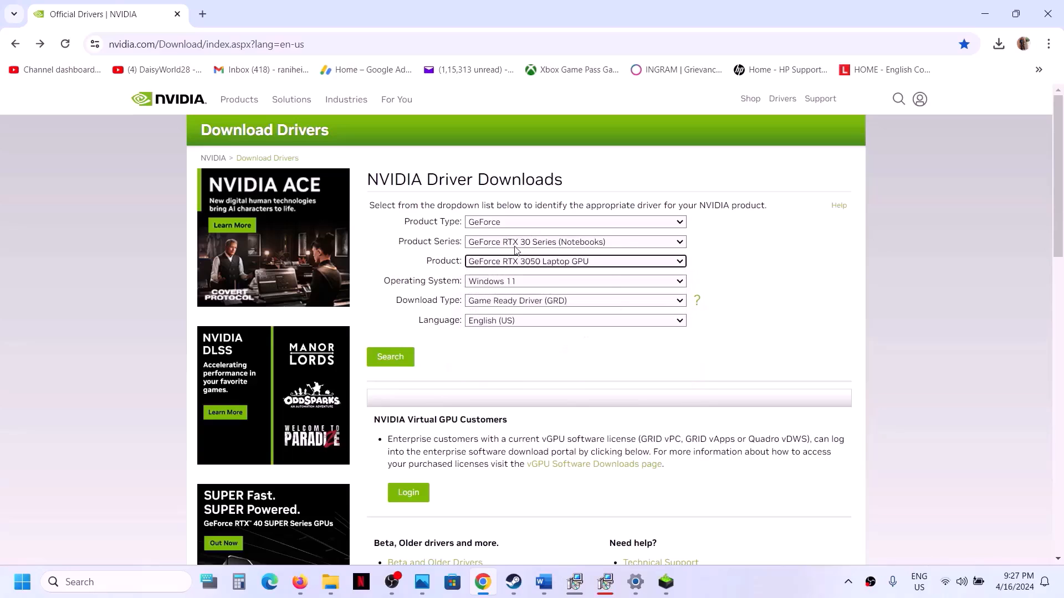
click(534, 283)
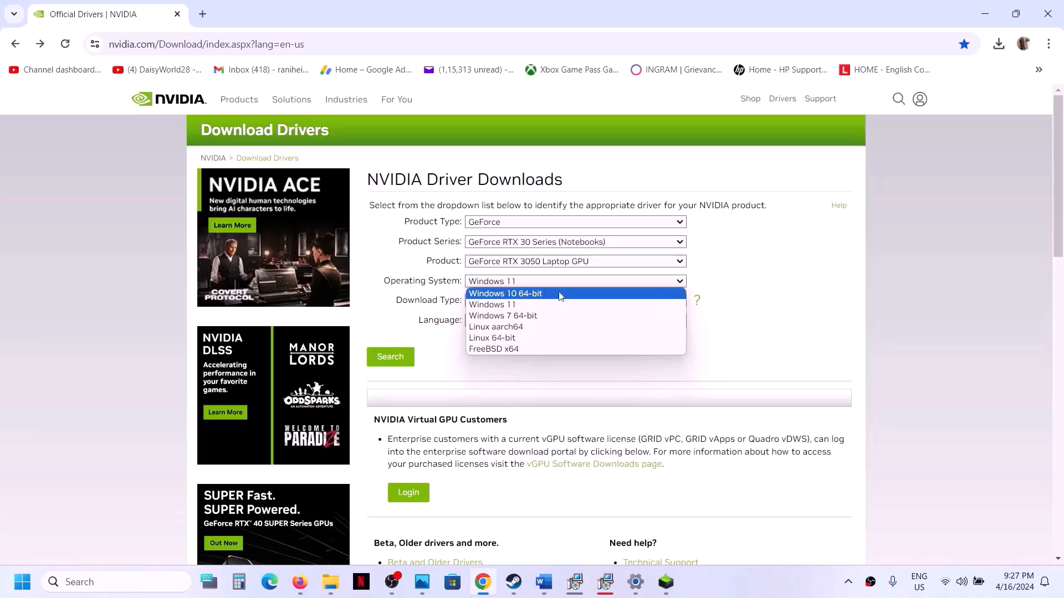
click(761, 282)
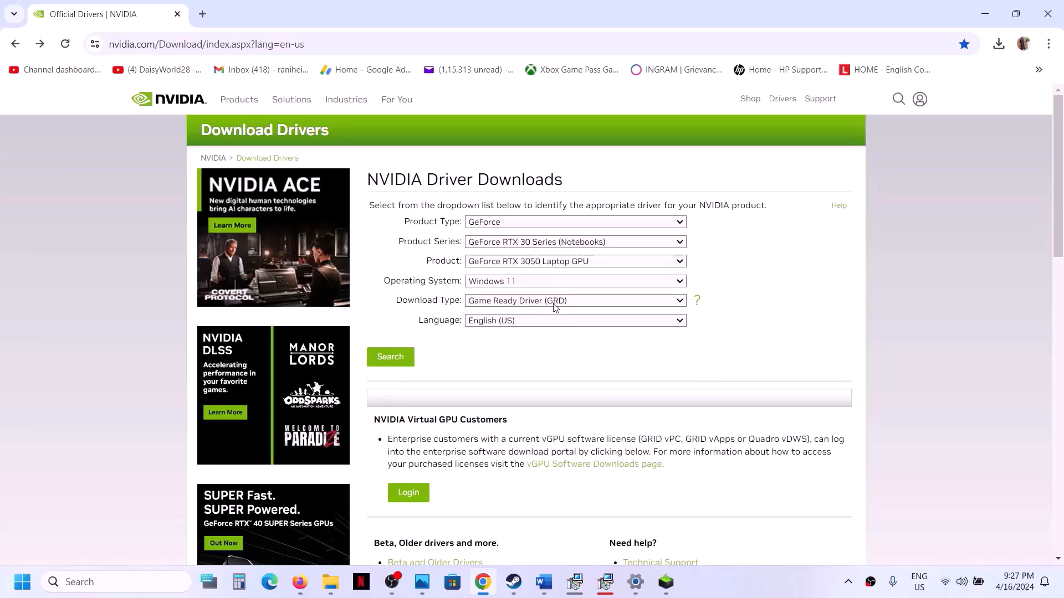
Search and start downloading Game Ready Driver 552.22, then check its download progress
click(395, 356)
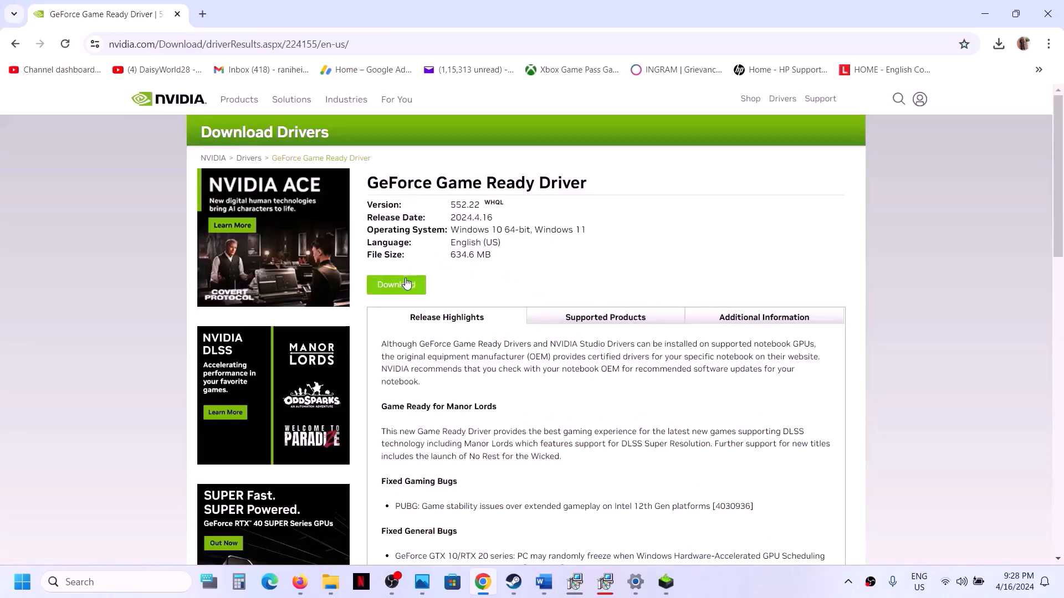
click(403, 285)
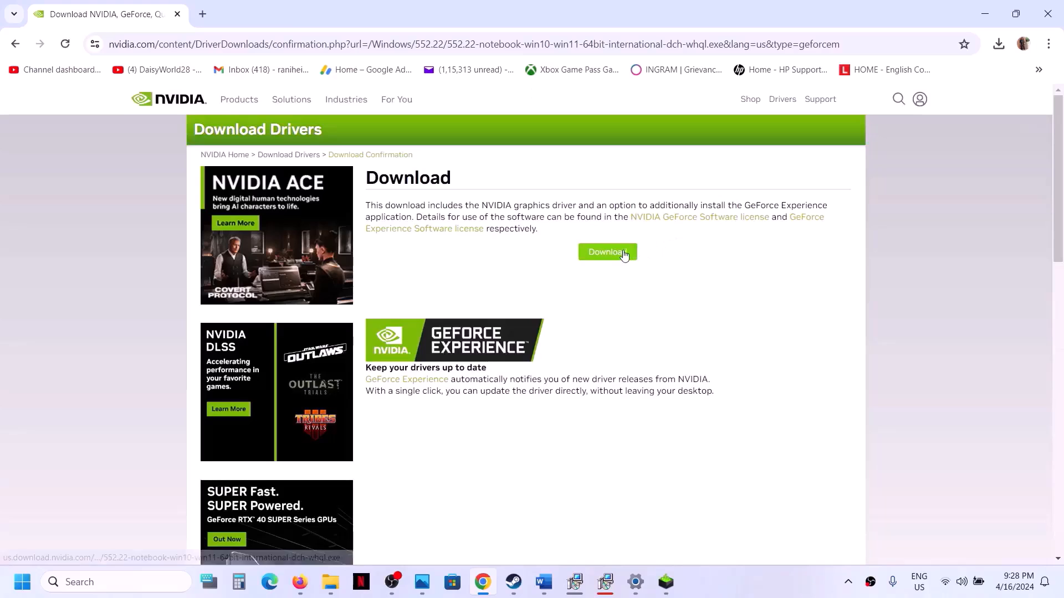
click(623, 254)
click(998, 44)
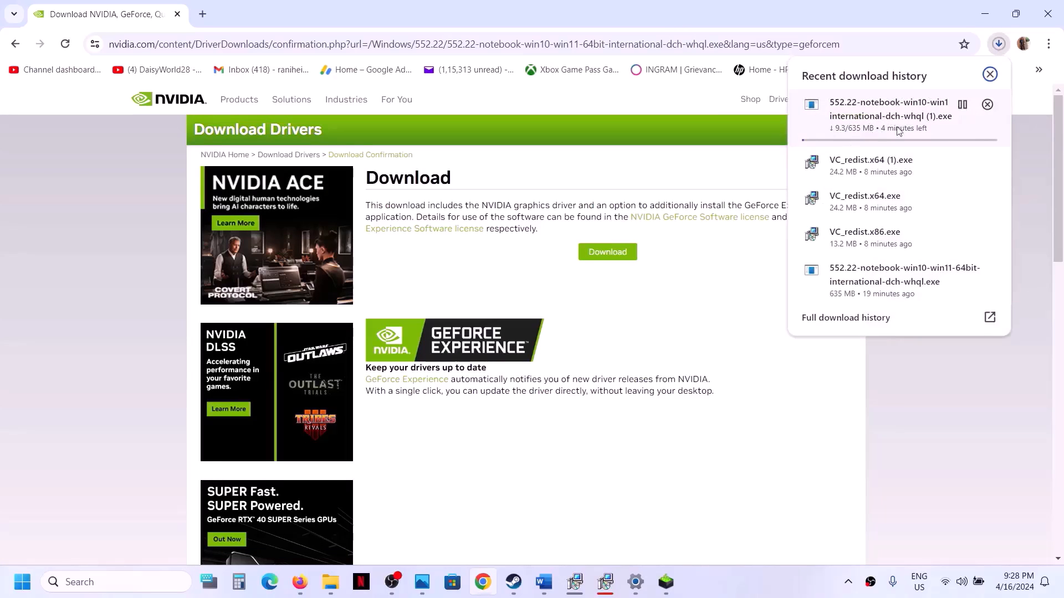
click(793, 402)
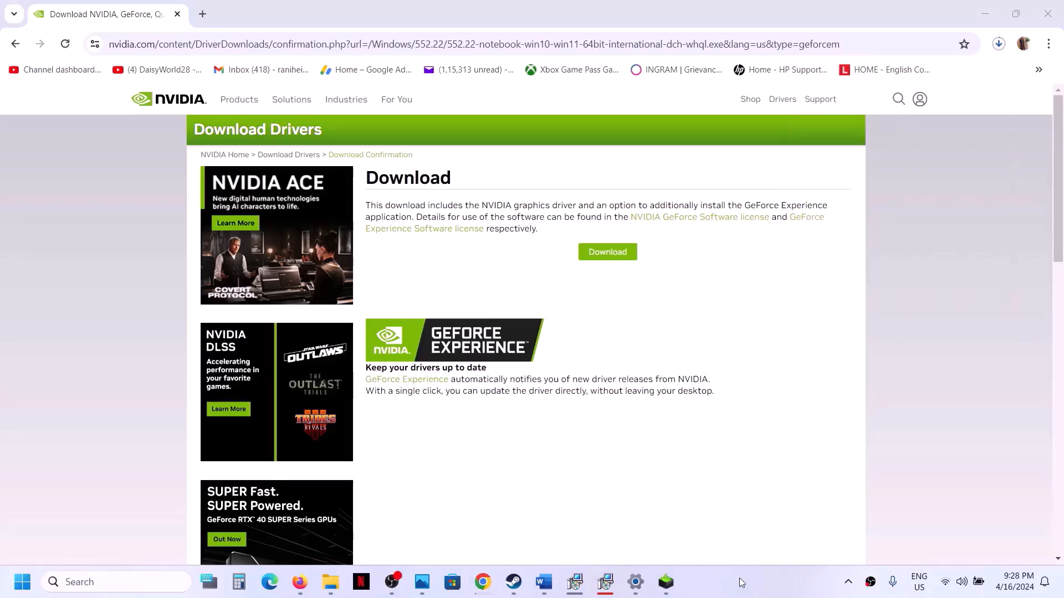
Accept the NVIDIA license and choose a Custom (Advanced) install of driver 552.22
click(665, 582)
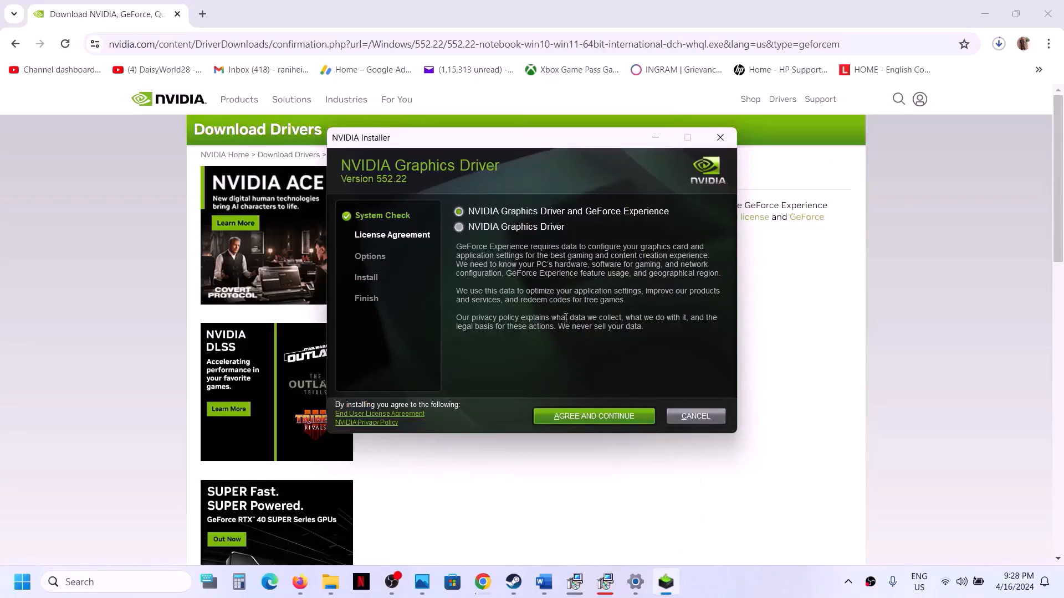
click(592, 417)
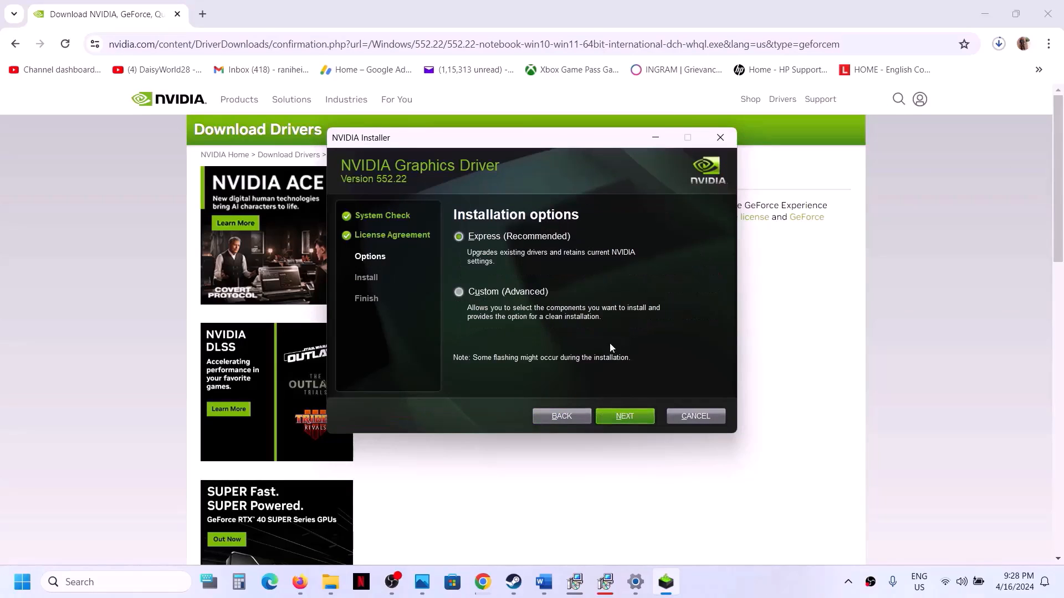
click(499, 292)
click(630, 423)
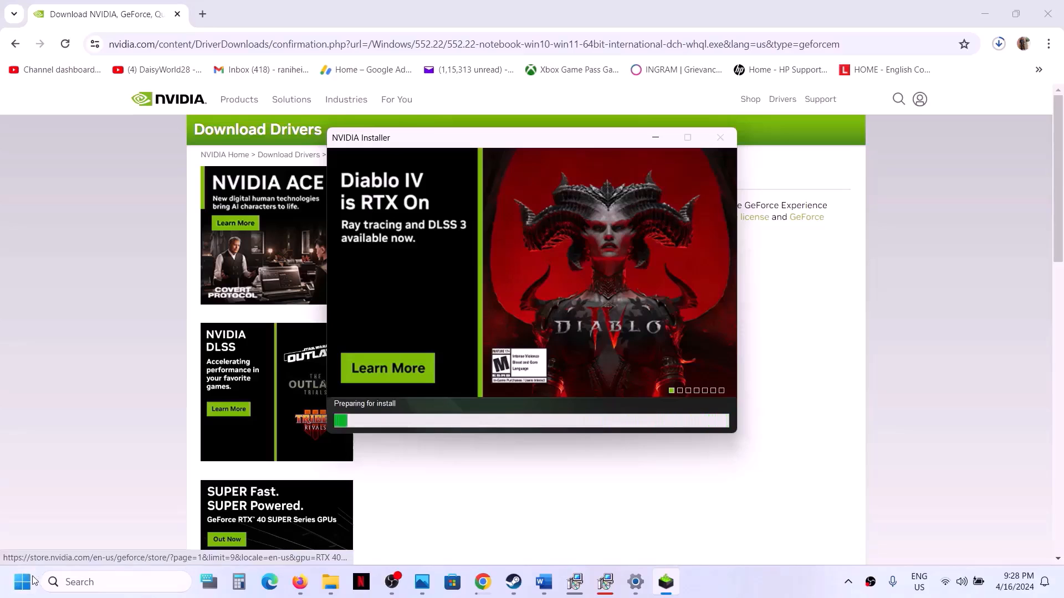
Bring up the Start menu's power options, then dismiss them
key(super)
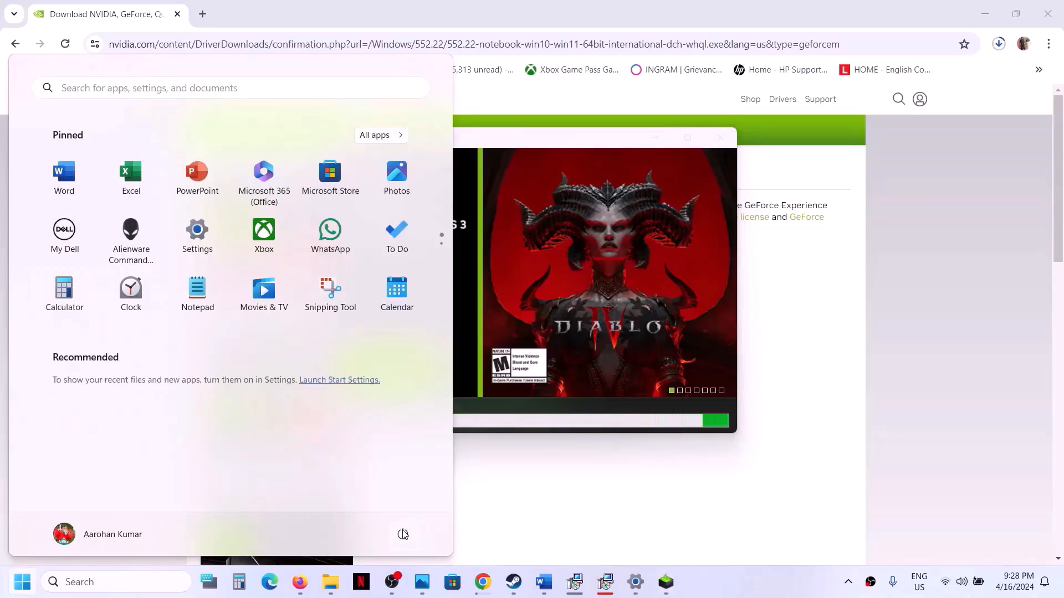
click(403, 534)
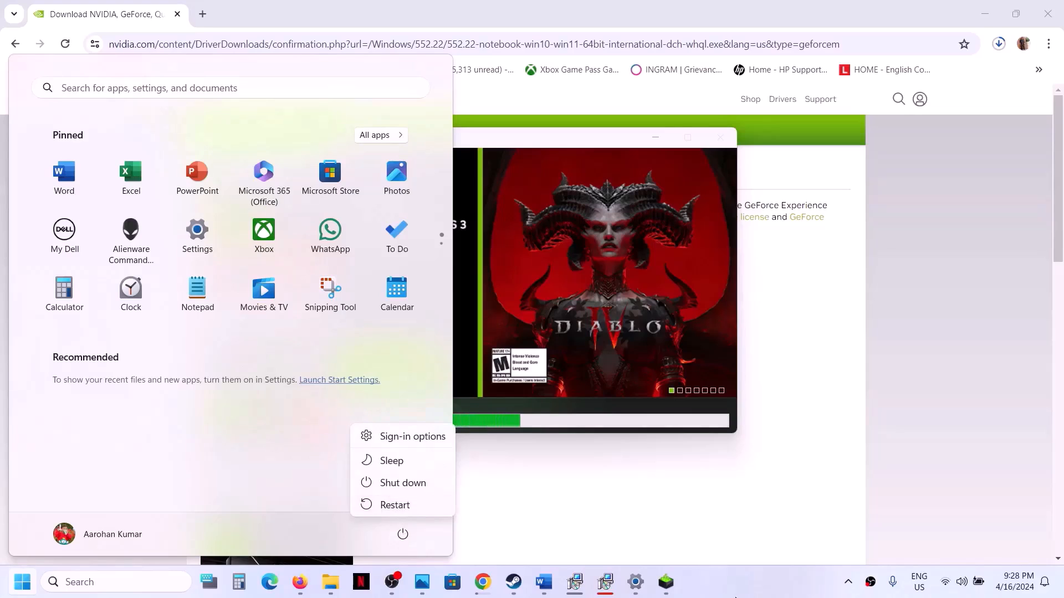
key(Escape)
key(Escape)
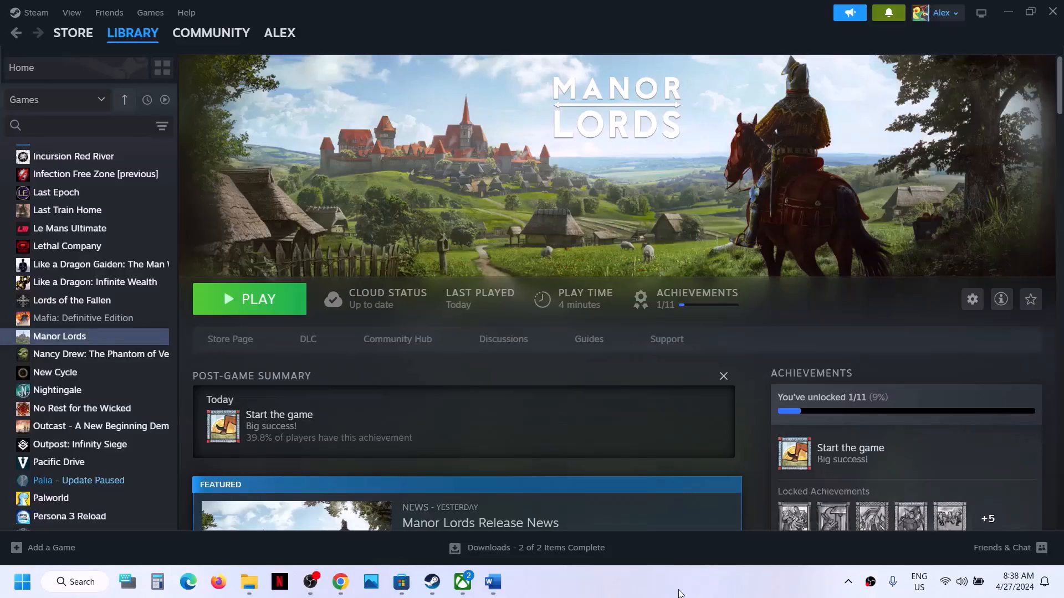
Bring up Step 5 in the Word guide and select the word 'graphics'
click(493, 581)
scroll(398, 323, down, 2)
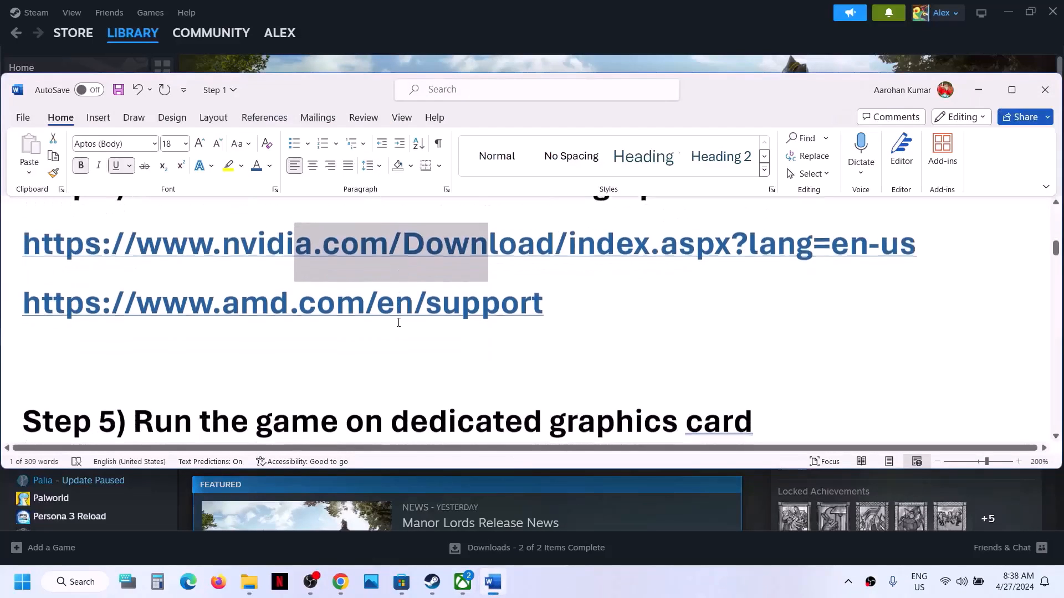
scroll(398, 322, down, 2)
scroll(316, 306, up, 1)
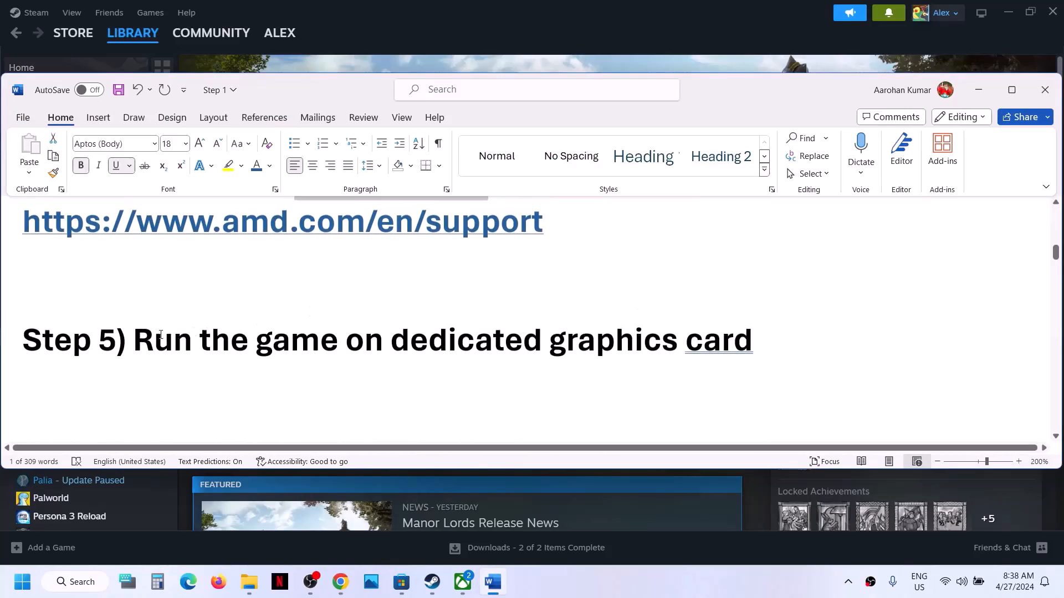
drag(160, 335, 586, 356)
double_click(587, 355)
key(ctrl+c)
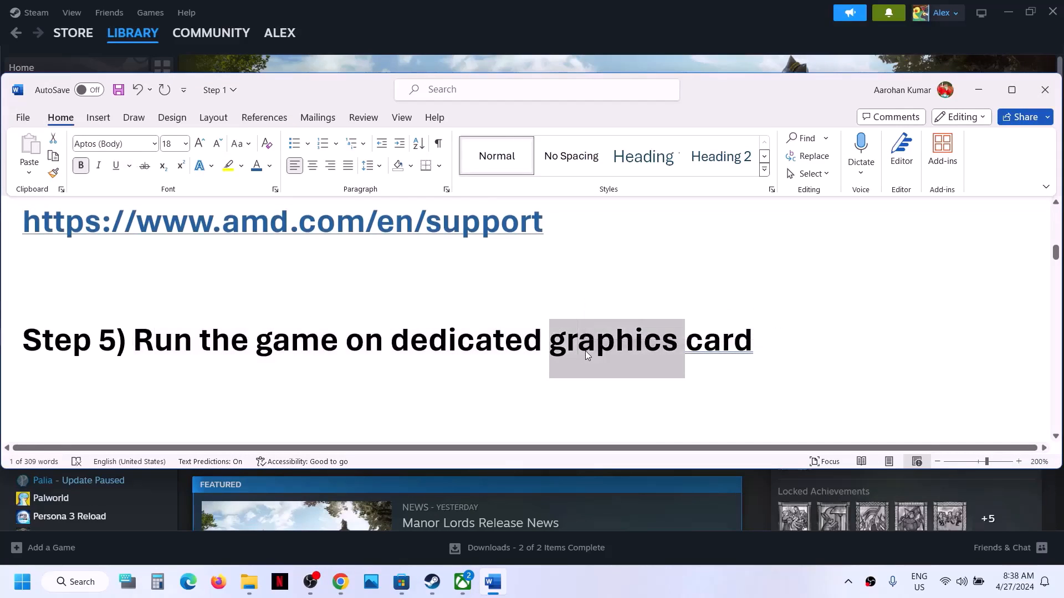
Search Windows for graphics settings and go to the Graphics settings page
click(89, 591)
key(ctrl+v)
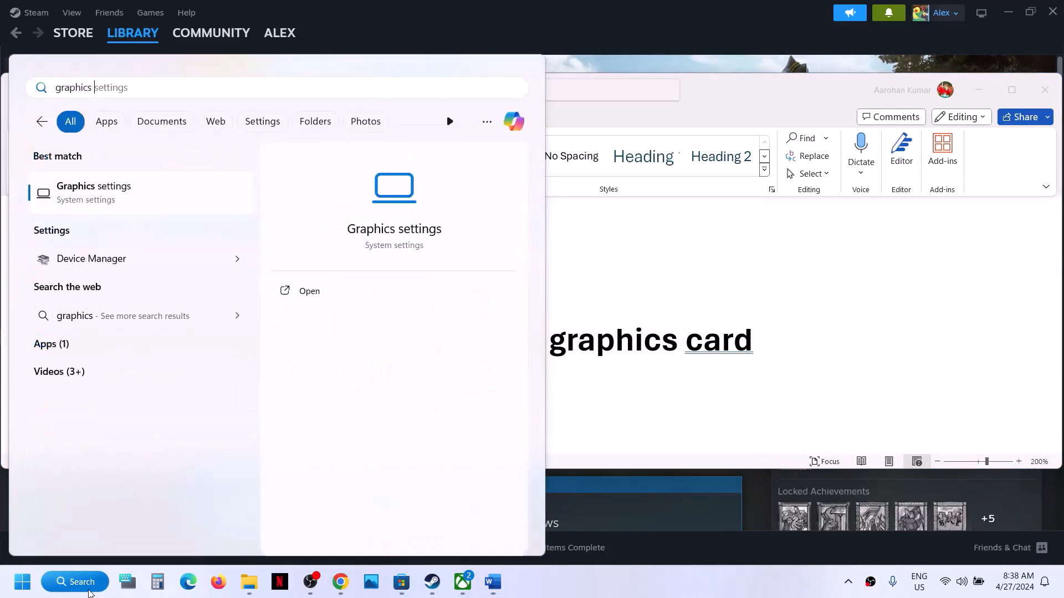
click(111, 178)
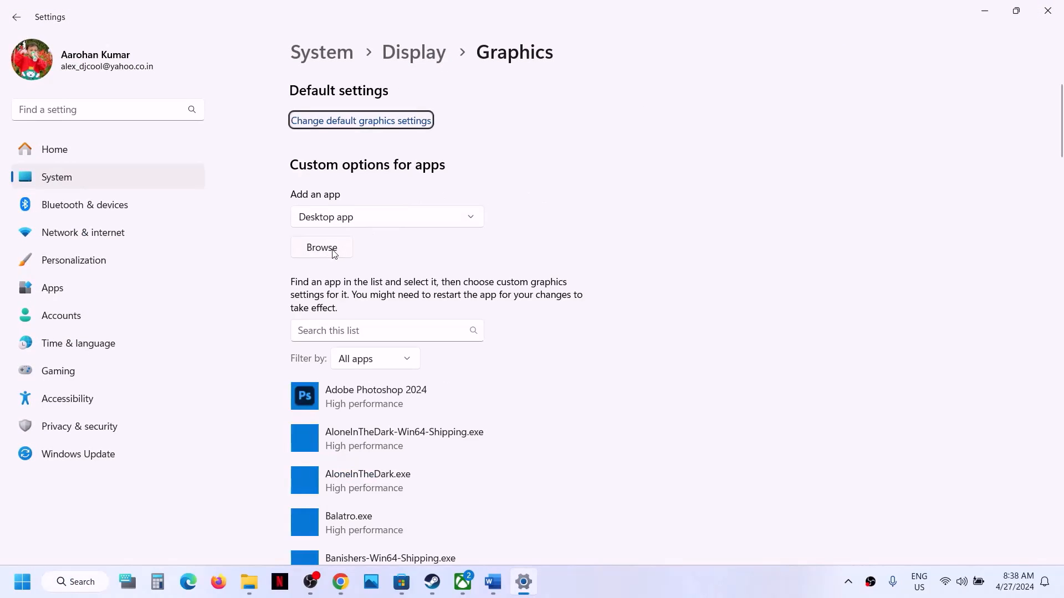
Add ManorLords.exe from C:\Program Files (x86)\Steam\steamapps\common\Manor Lords to the graphics app list
click(322, 247)
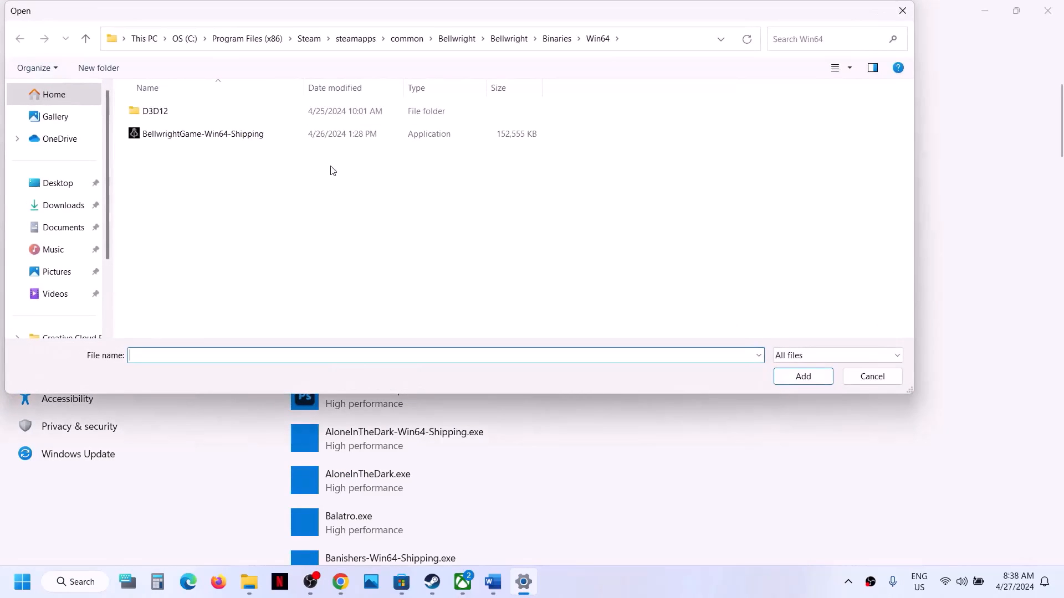
scroll(57, 296, down, 2)
click(62, 246)
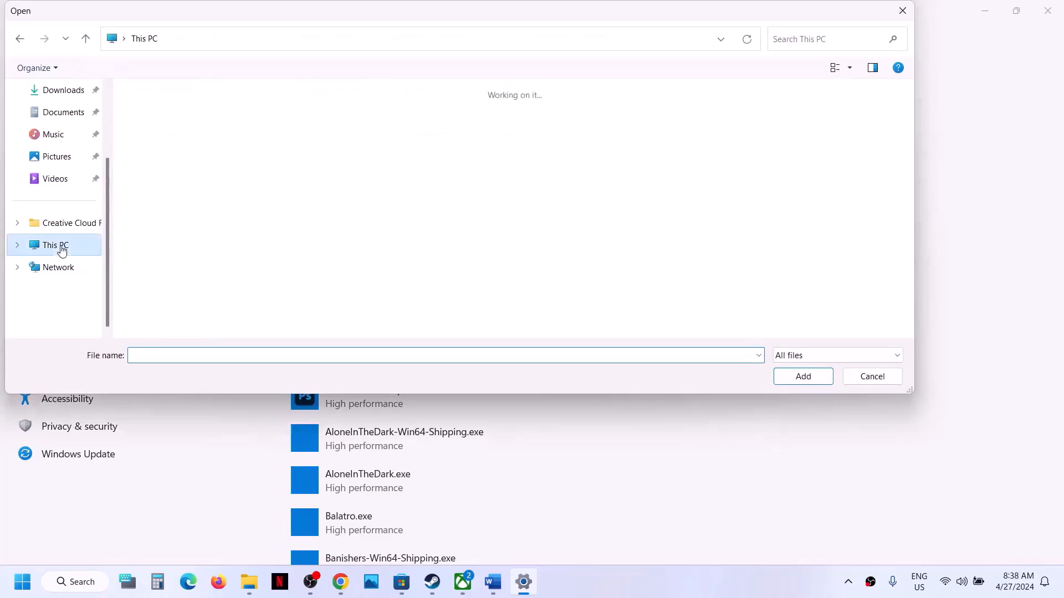
double_click(239, 118)
scroll(228, 227, down, 5)
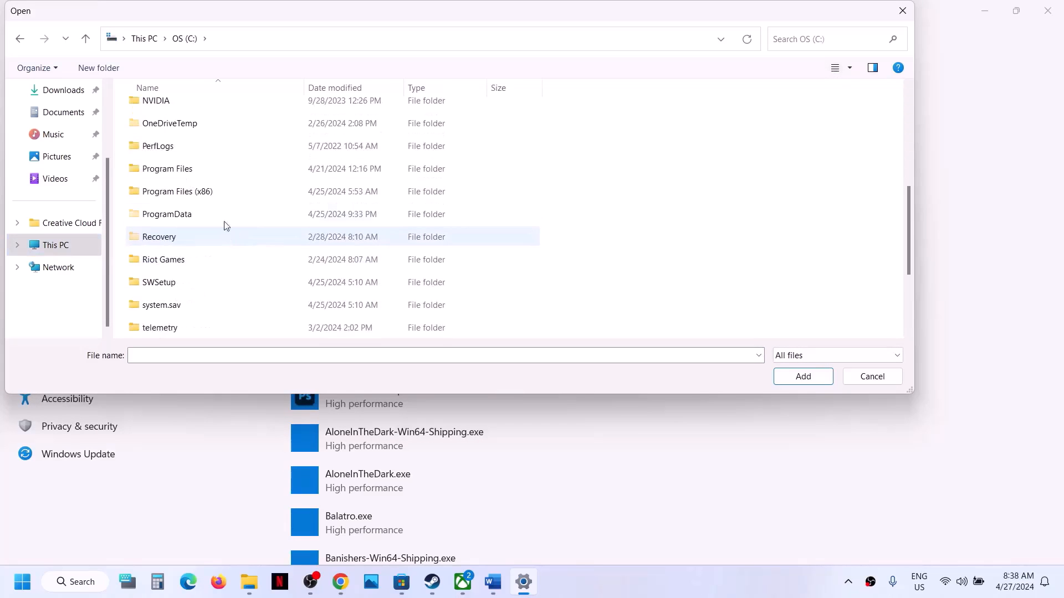
double_click(209, 192)
scroll(209, 197, down, 3)
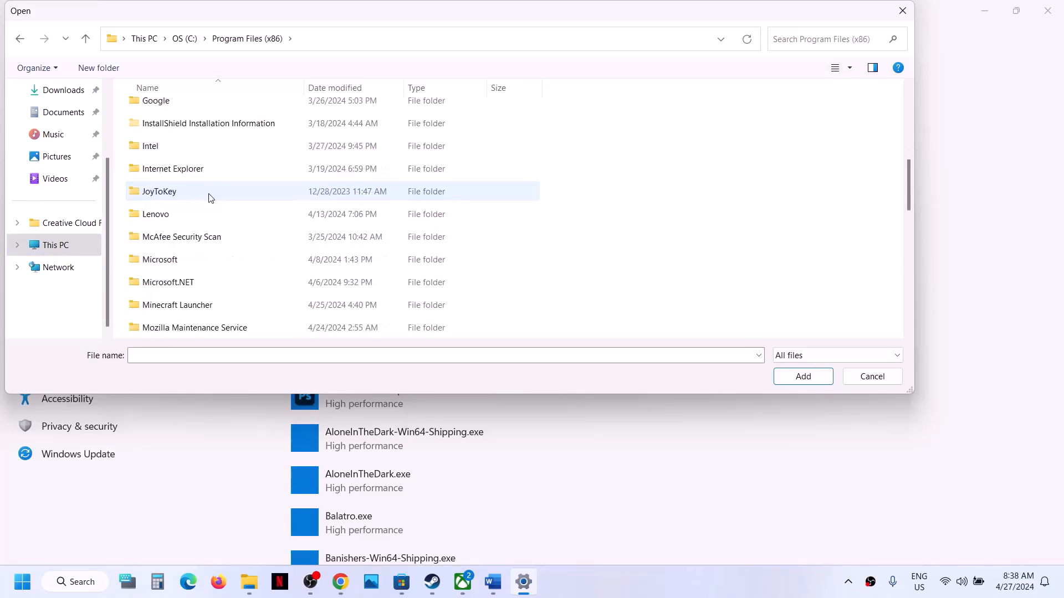
scroll(209, 197, down, 3)
double_click(209, 212)
scroll(160, 211, down, 6)
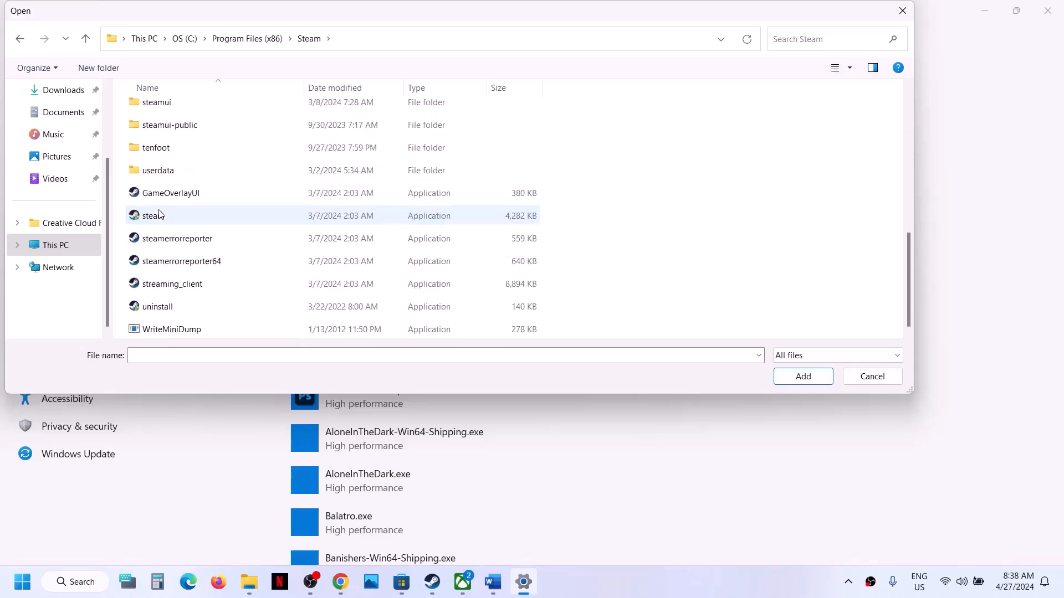
scroll(180, 153, up, 2)
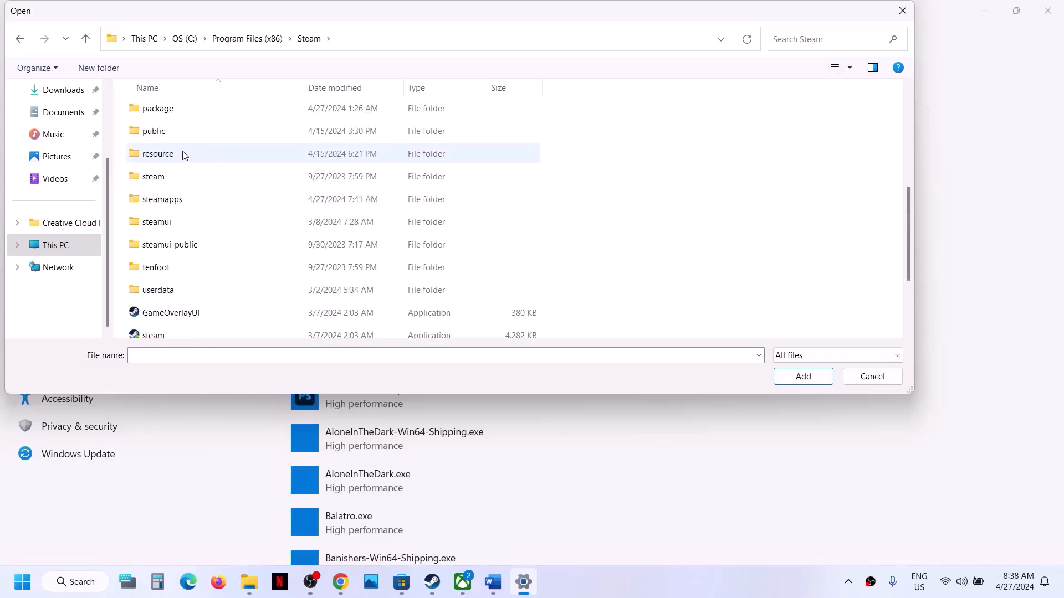
click(168, 200)
double_click(198, 204)
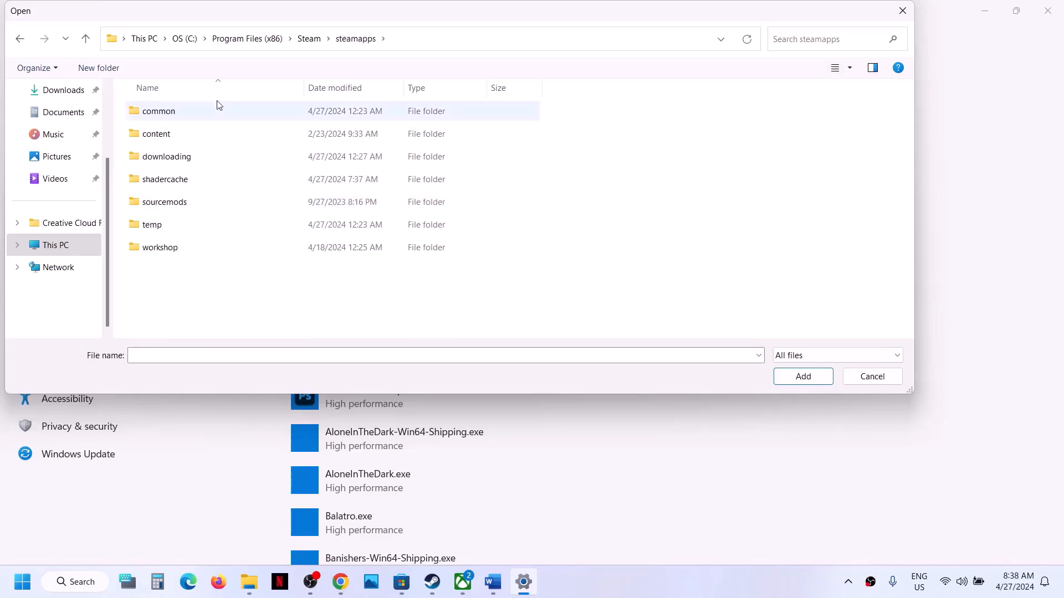
double_click(181, 112)
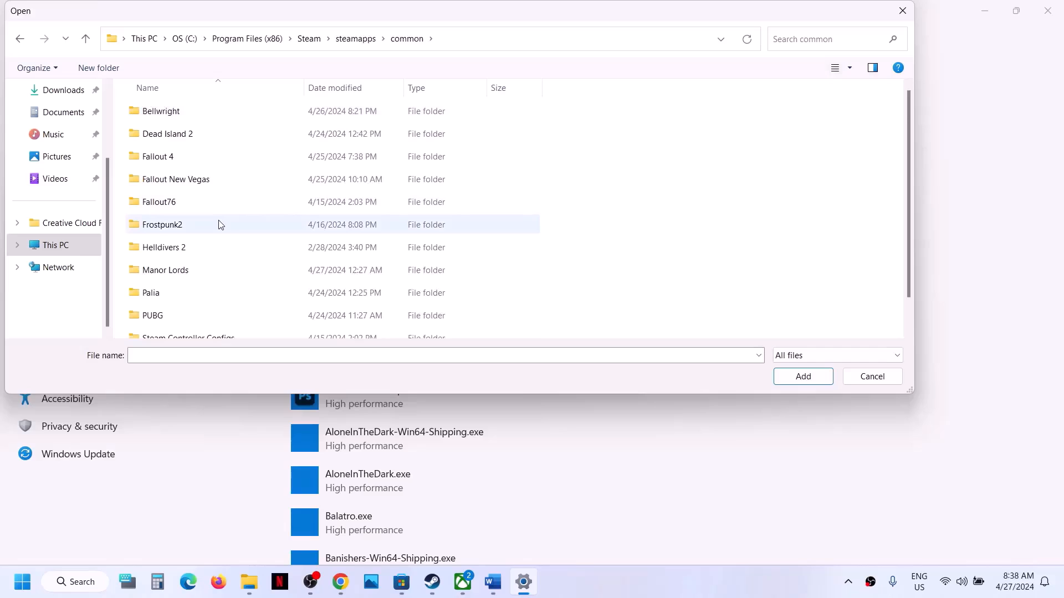
scroll(219, 224, down, 1)
double_click(183, 237)
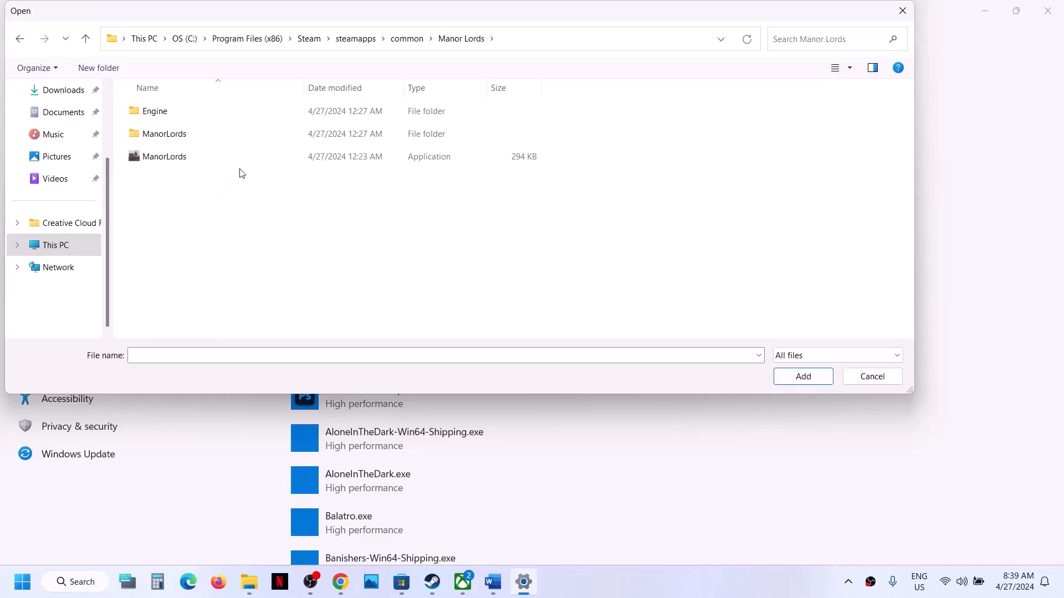
click(211, 162)
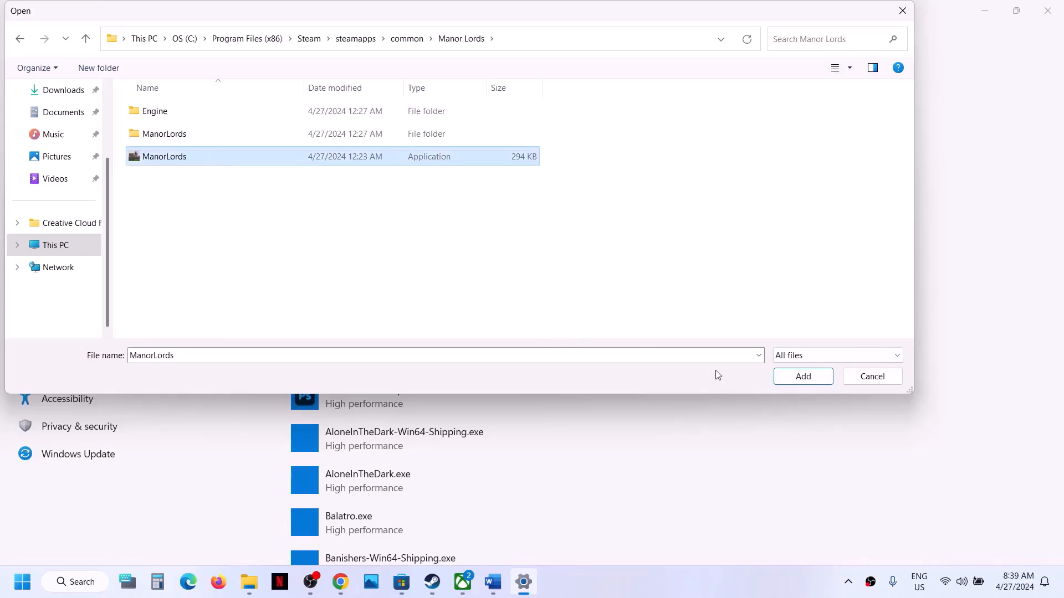
click(793, 378)
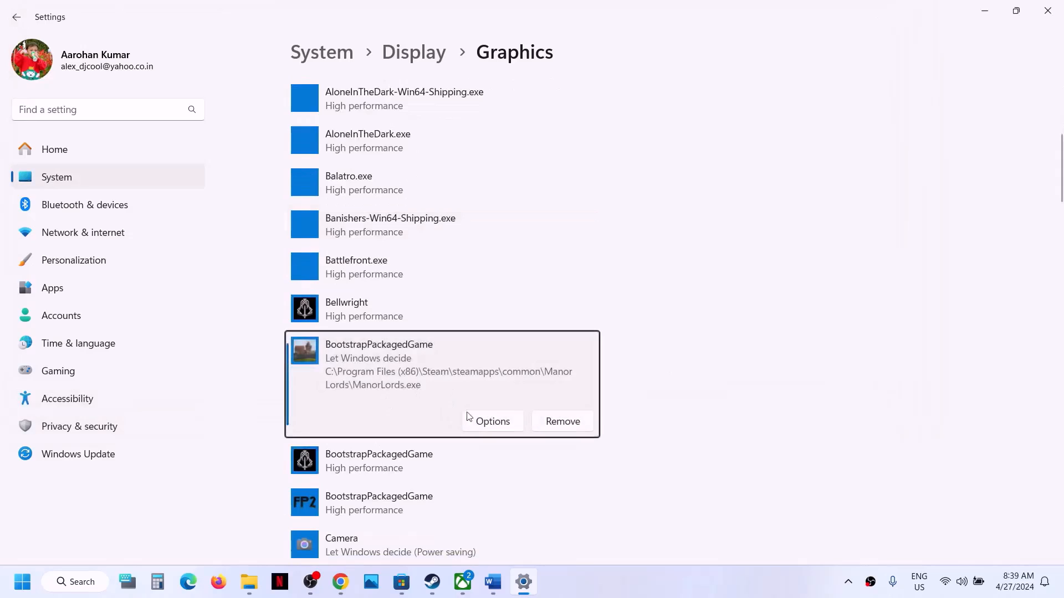
Set ManorLords.exe to High performance and save the preference
click(491, 423)
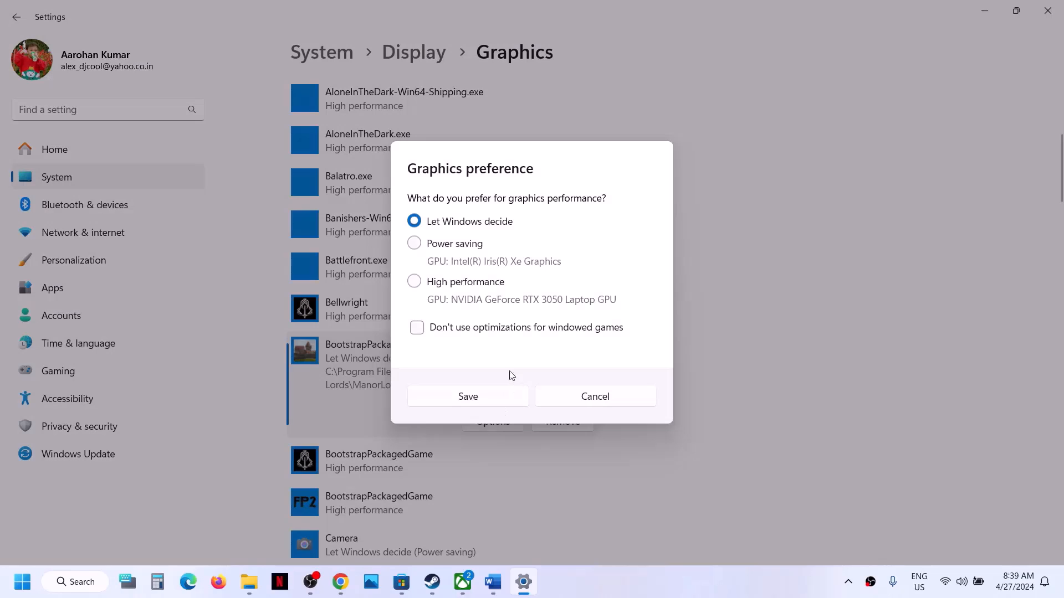
click(460, 284)
click(487, 394)
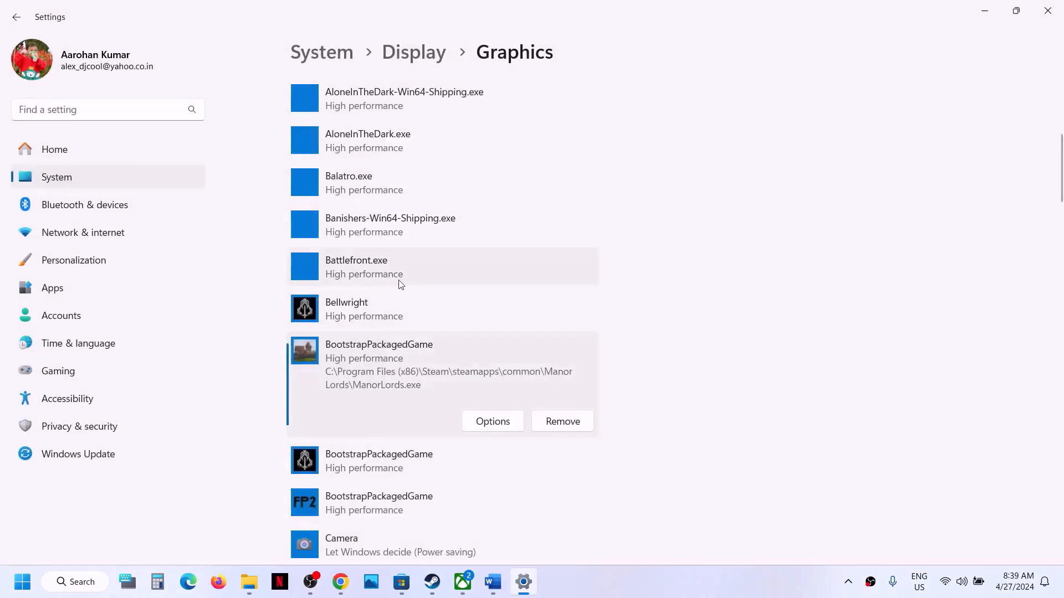
Add ManorLords-Win64-Shipping.exe from the ManorLords\Binaries\Win64 folder to the list
scroll(398, 261, up, 6)
click(330, 258)
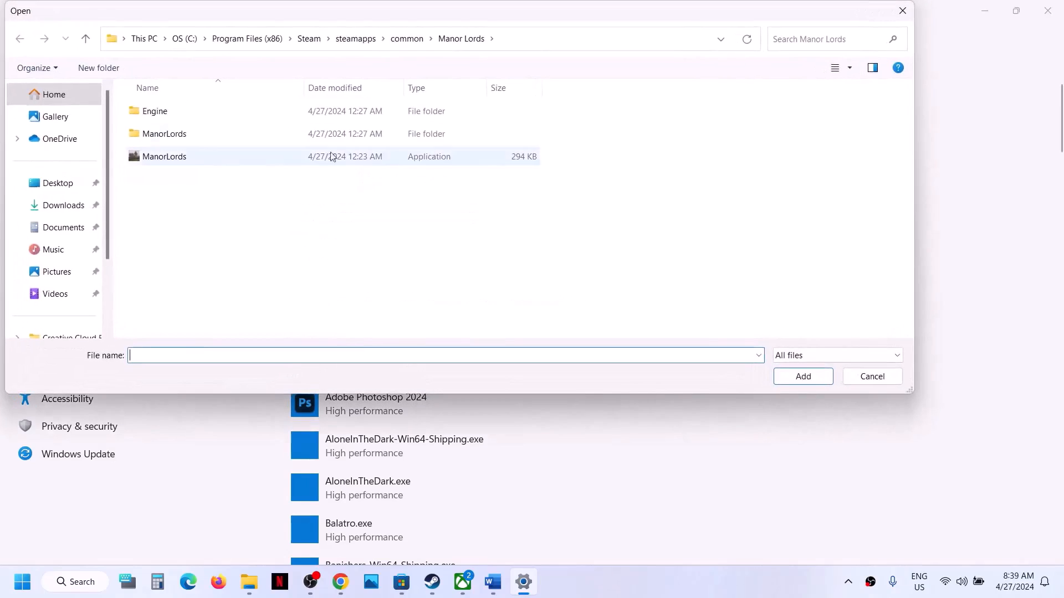
click(175, 138)
double_click(175, 138)
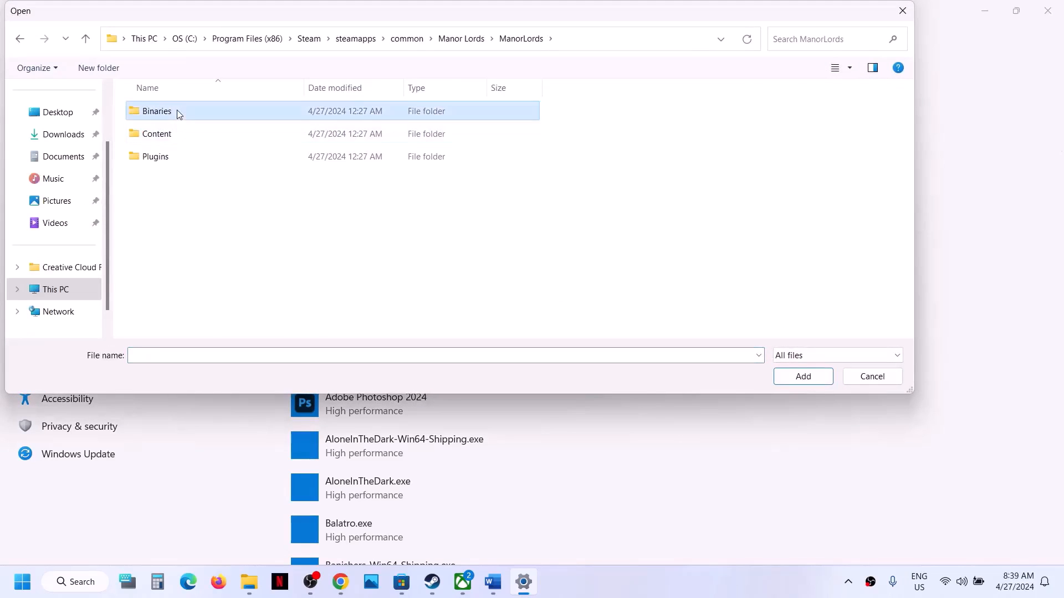
double_click(176, 111)
double_click(179, 112)
click(205, 112)
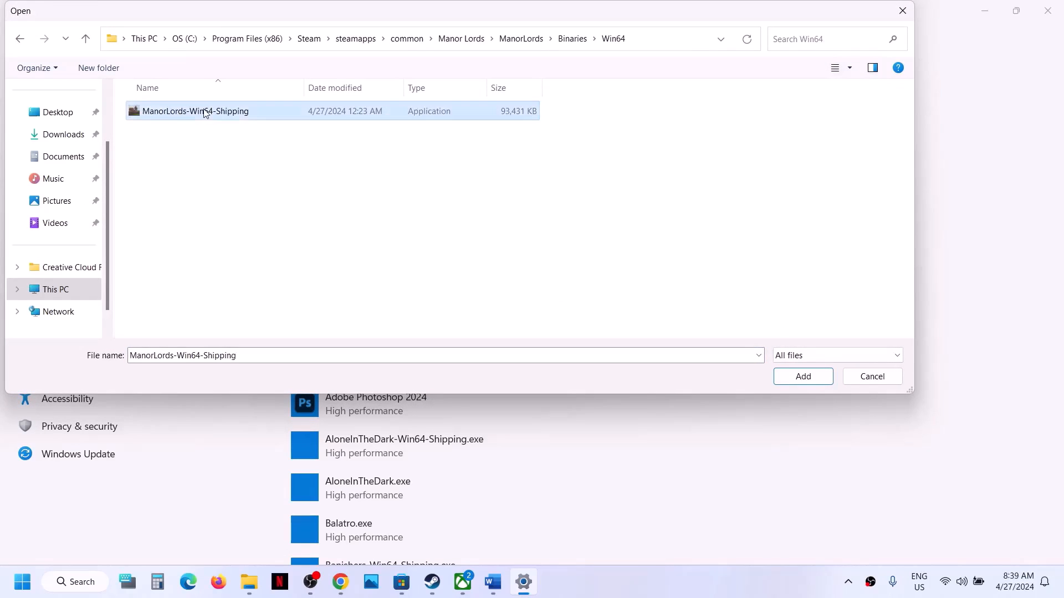
click(803, 377)
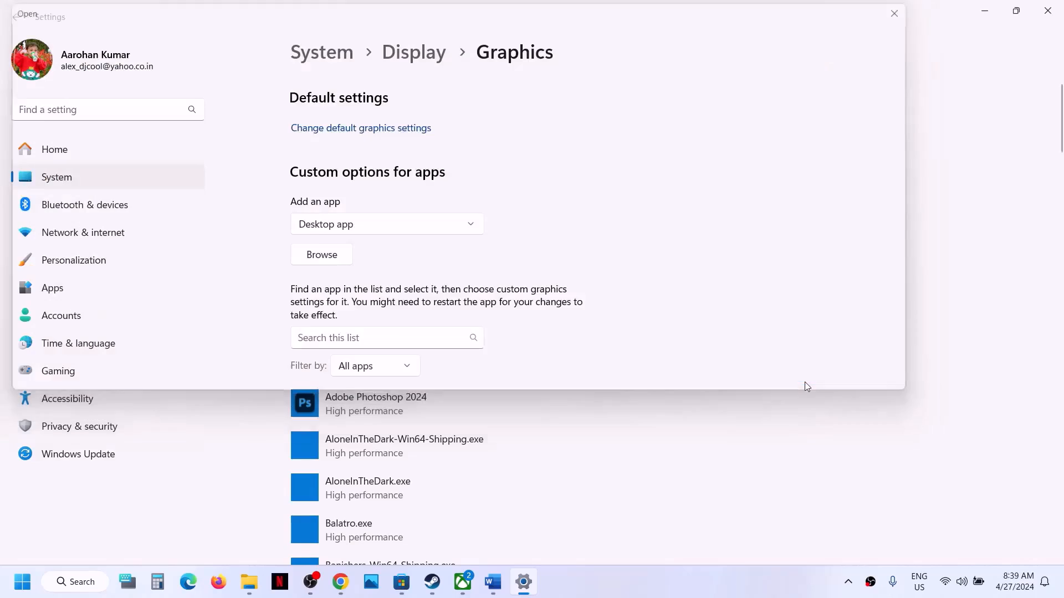
Set ManorLords-Win64-Shipping.exe to High performance, save, and close Settings
click(504, 392)
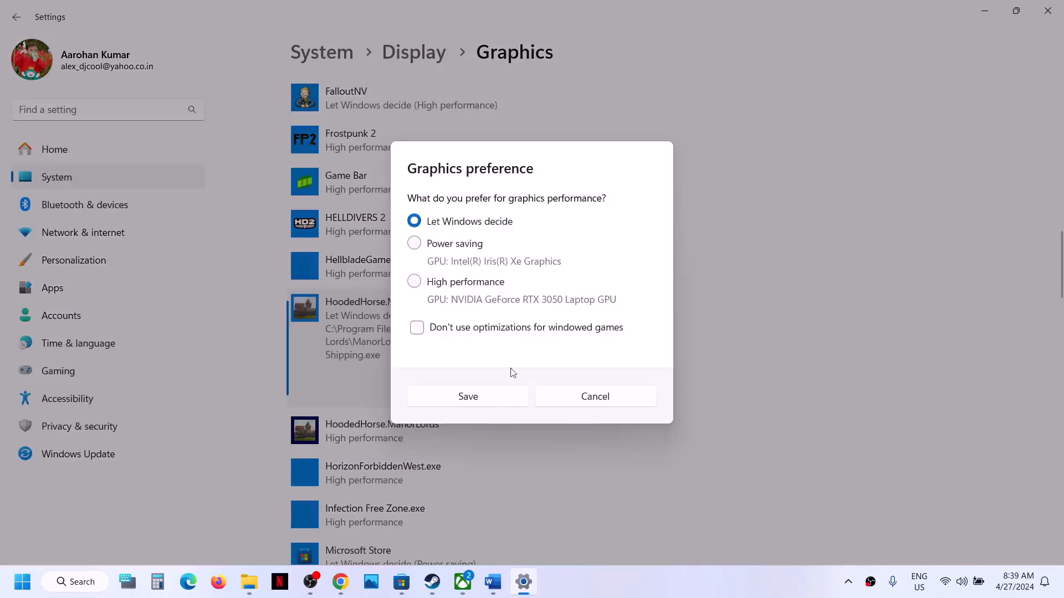
click(468, 286)
click(481, 399)
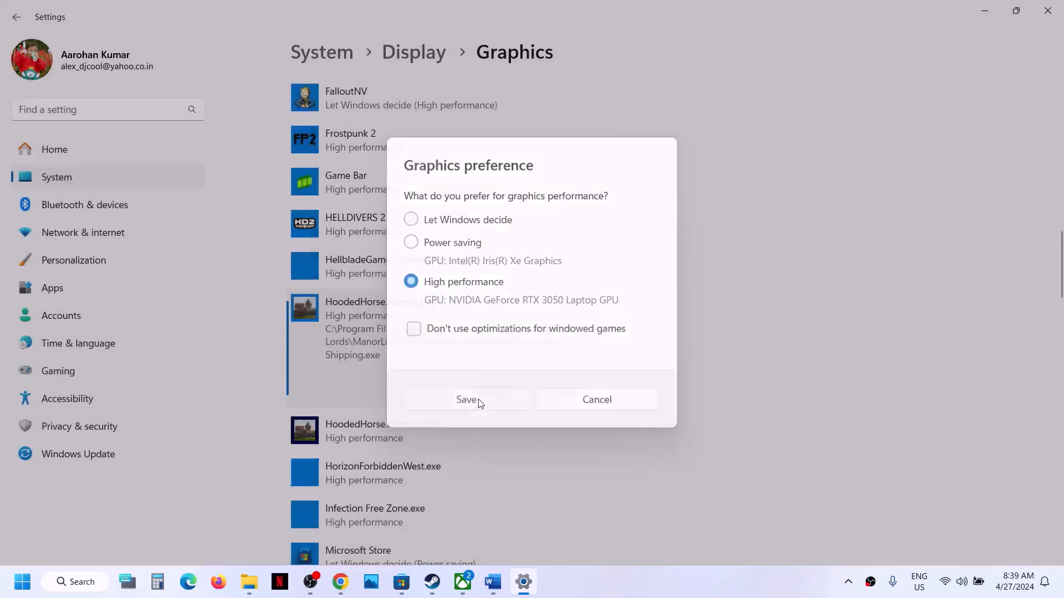
click(1047, 10)
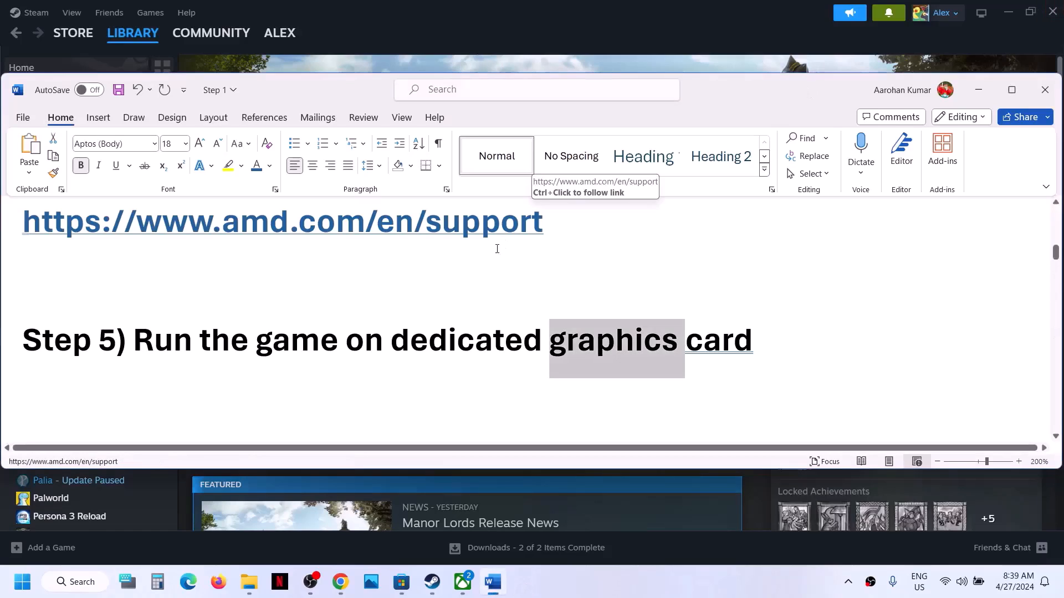
Select the AMD support link under Step 6 in the Word guide, then switch to Chrome
scroll(439, 348, down, 3)
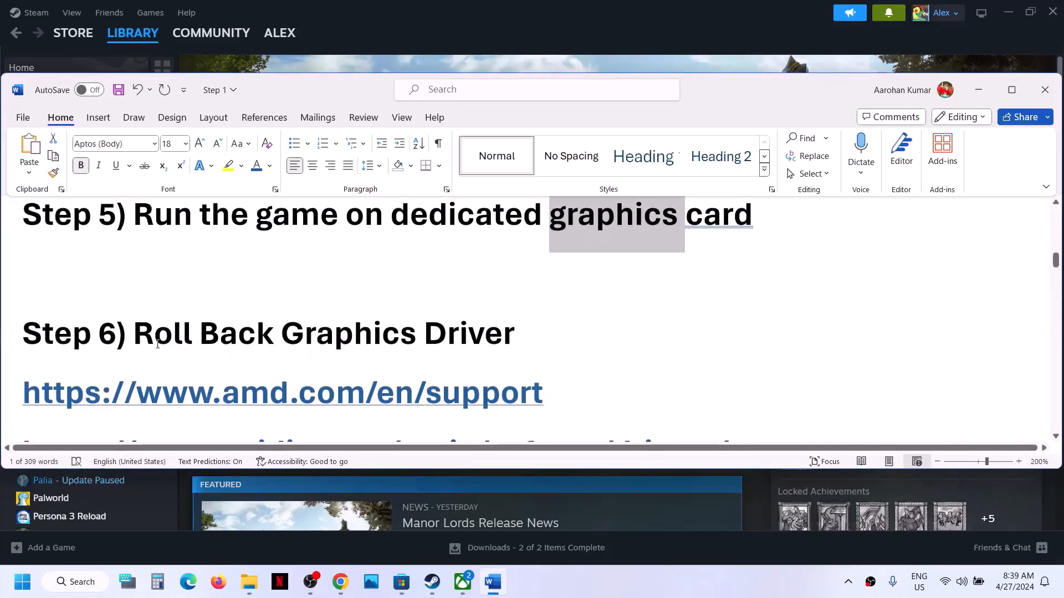
drag(152, 341, 440, 339)
scroll(440, 339, up, 3)
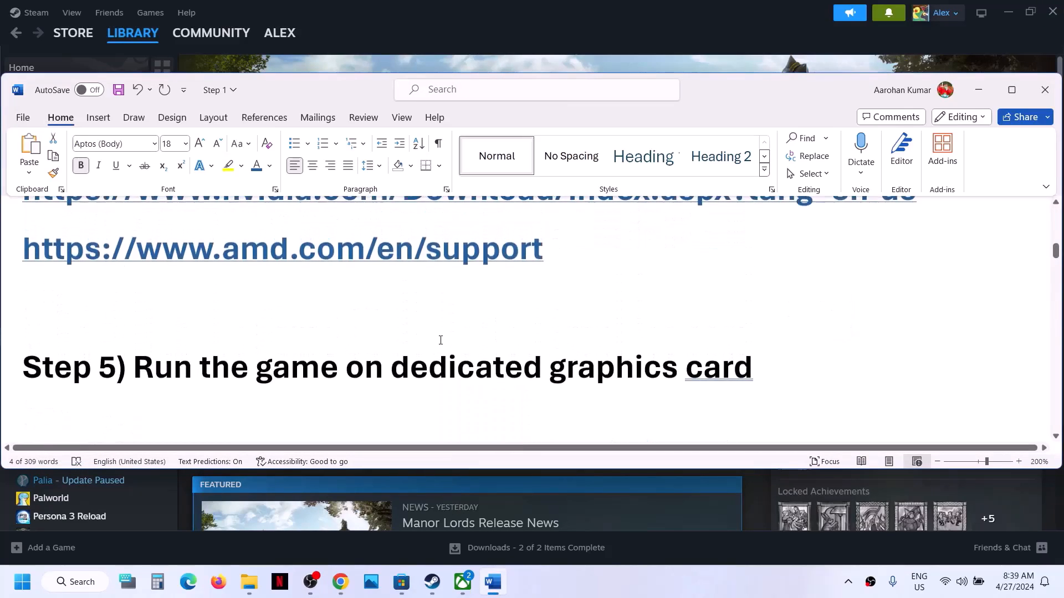
scroll(440, 340, up, 2)
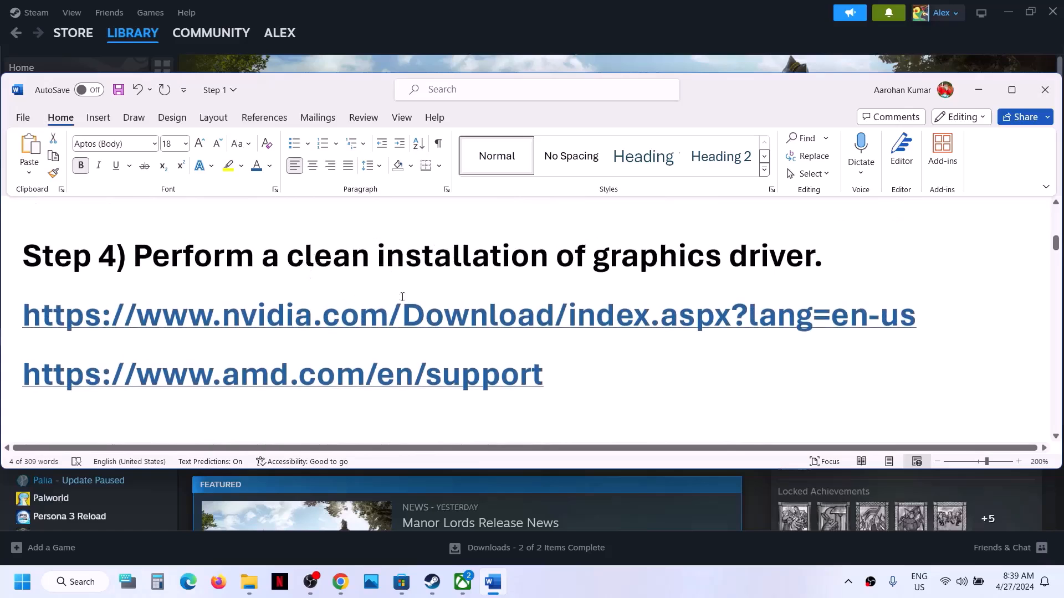
scroll(381, 320, down, 5)
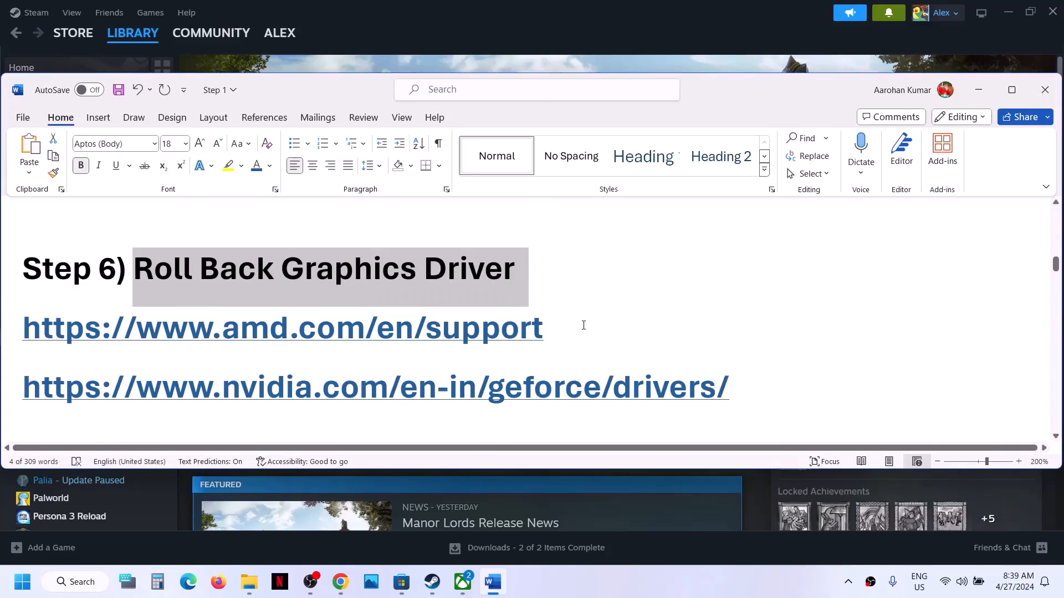
drag(570, 325, 120, 337)
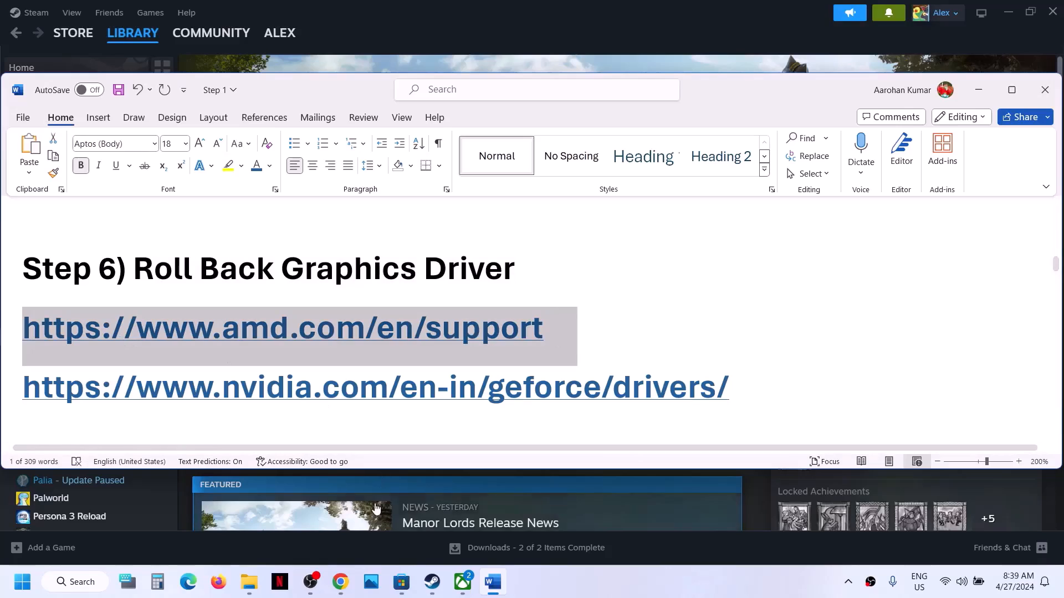
click(340, 583)
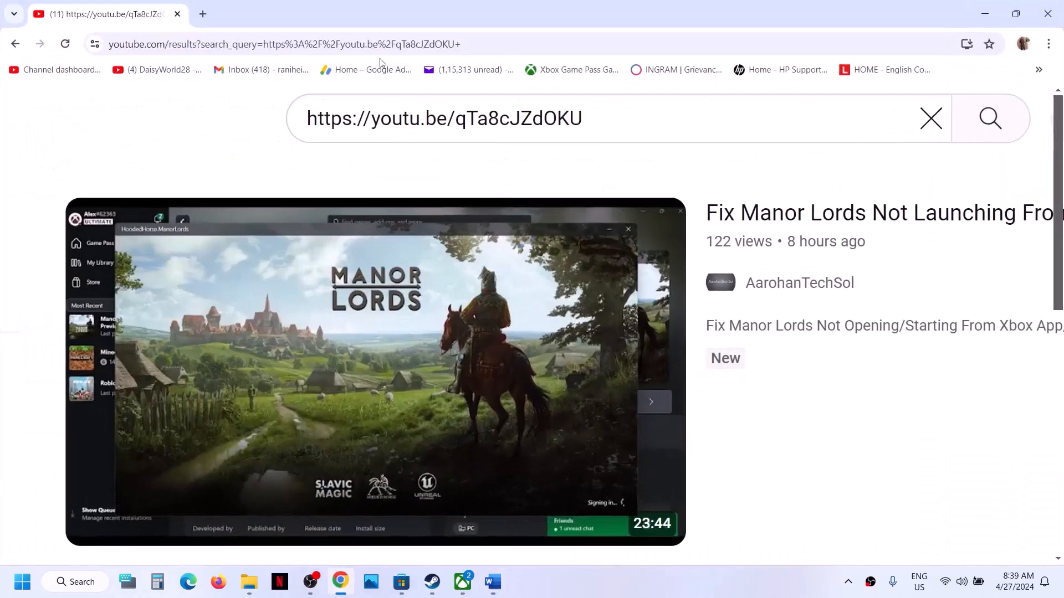
Load the AMD Drivers & Support page and start downloading its Windows driver installer
key(Return)
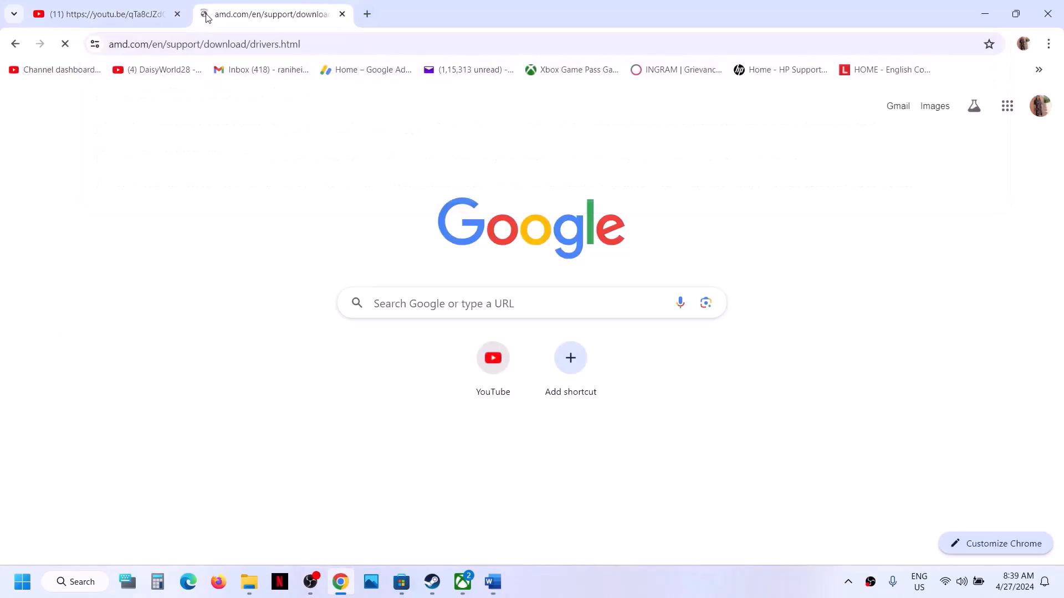
scroll(347, 268, down, 5)
scroll(351, 270, up, 3)
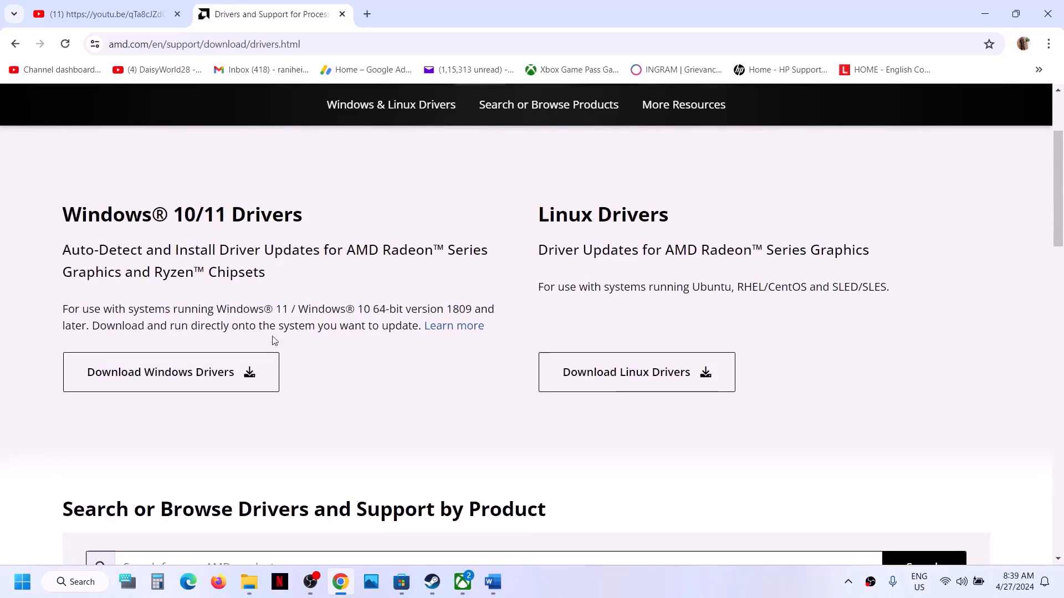
click(181, 379)
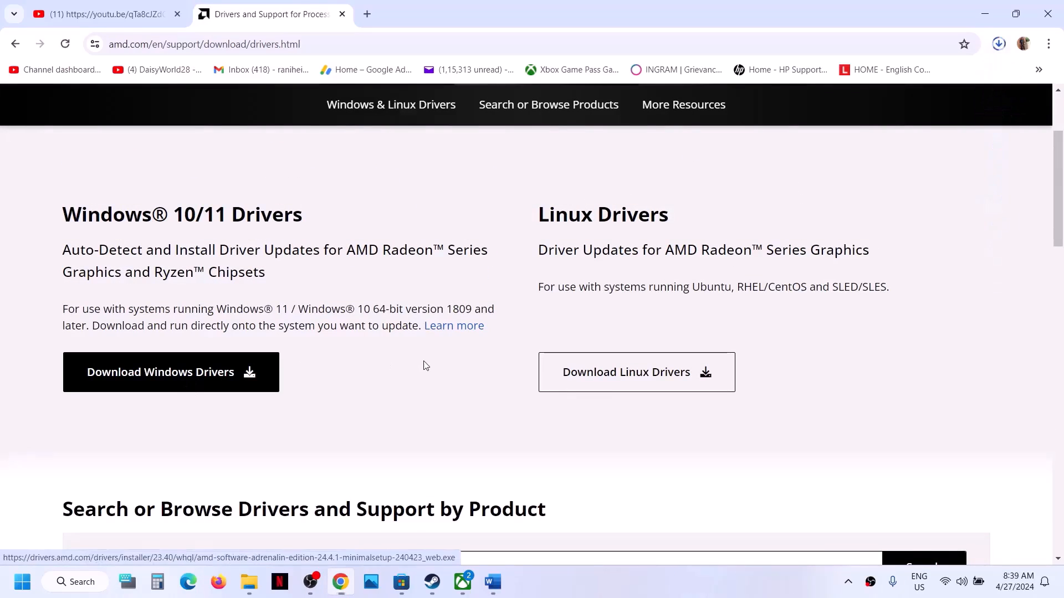
scroll(344, 370, down, 5)
scroll(344, 371, down, 1)
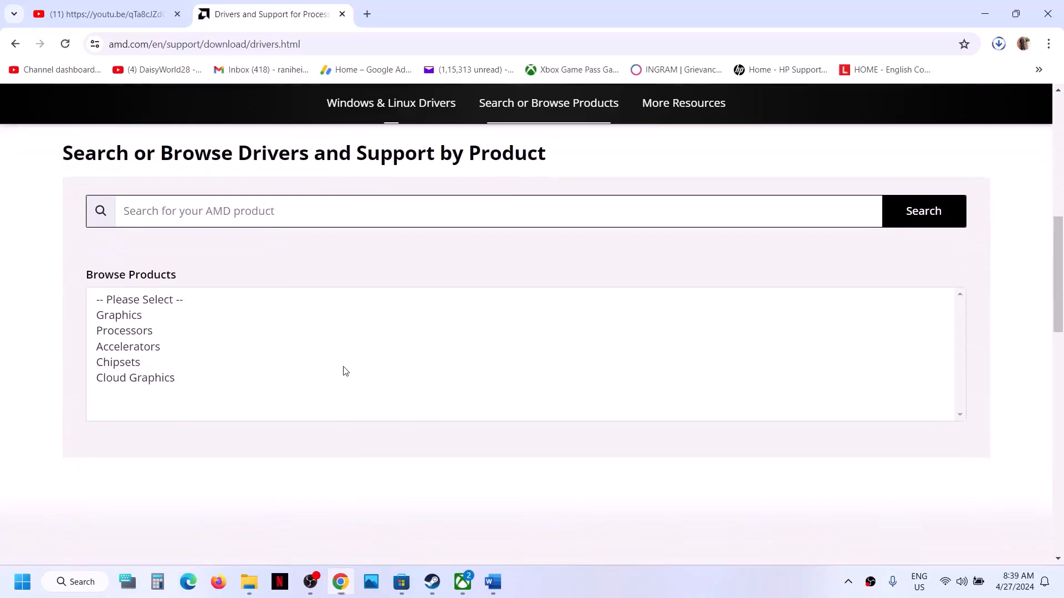
scroll(518, 260, up, 3)
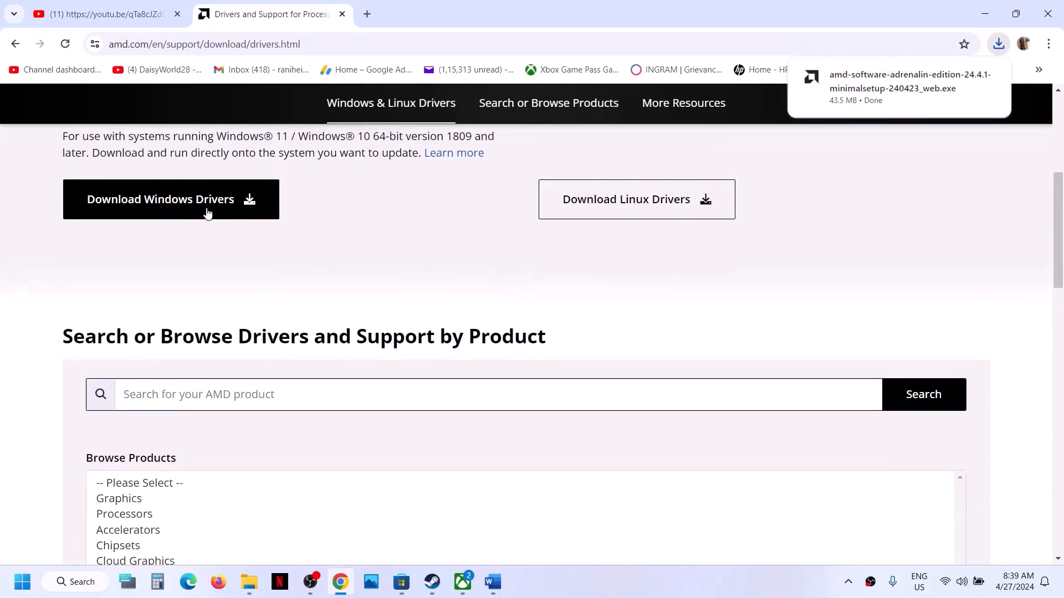
scroll(249, 237, down, 4)
Pick Graphics, Radeon 600|500|400, Radeon 500X Series, Radeon 550X and reach its driver page
click(142, 287)
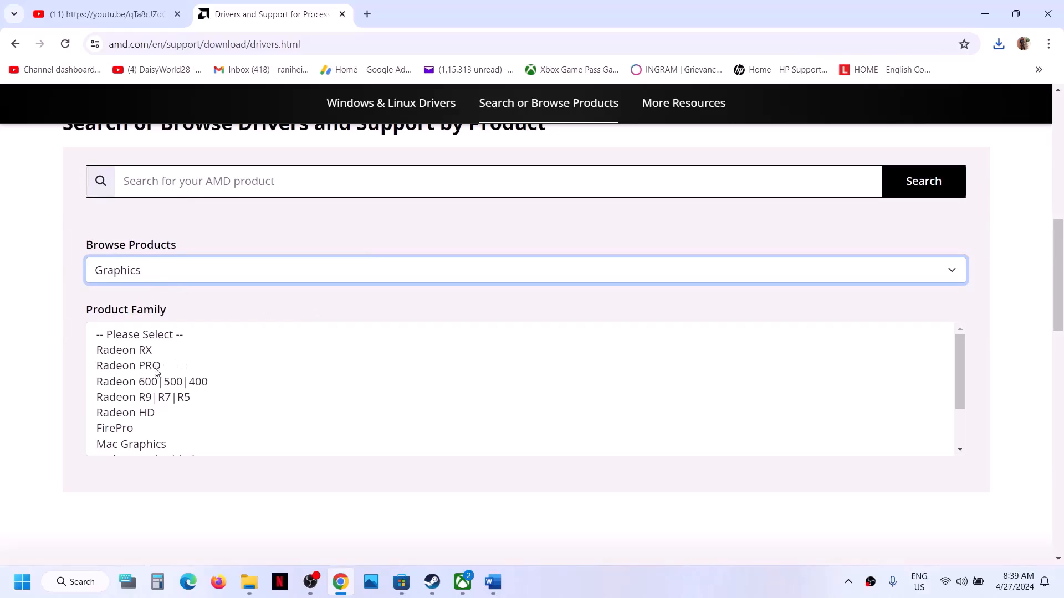
click(156, 386)
scroll(370, 381, down, 2)
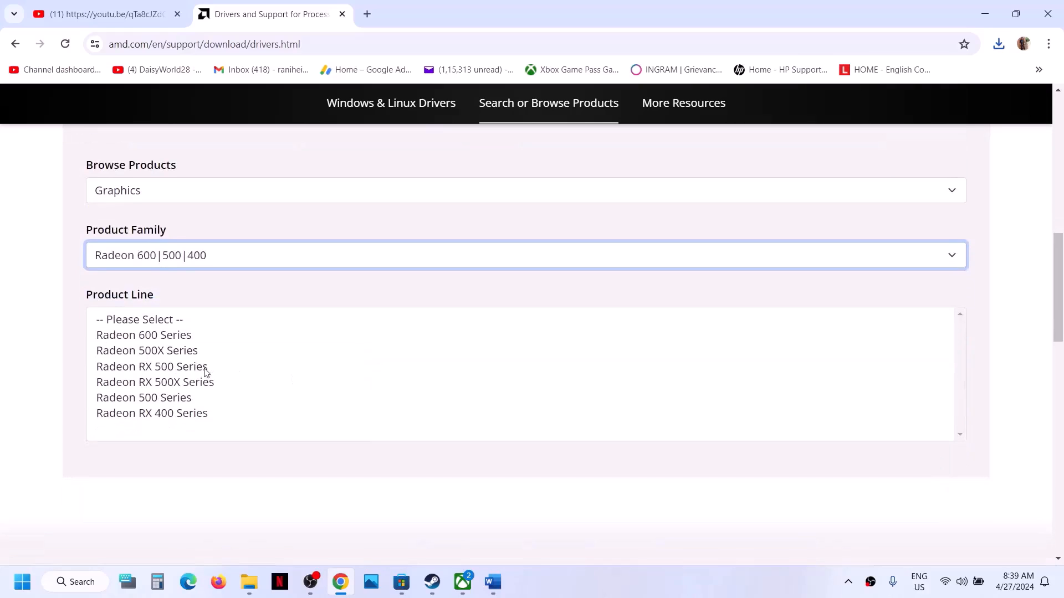
click(176, 350)
scroll(280, 362, down, 2)
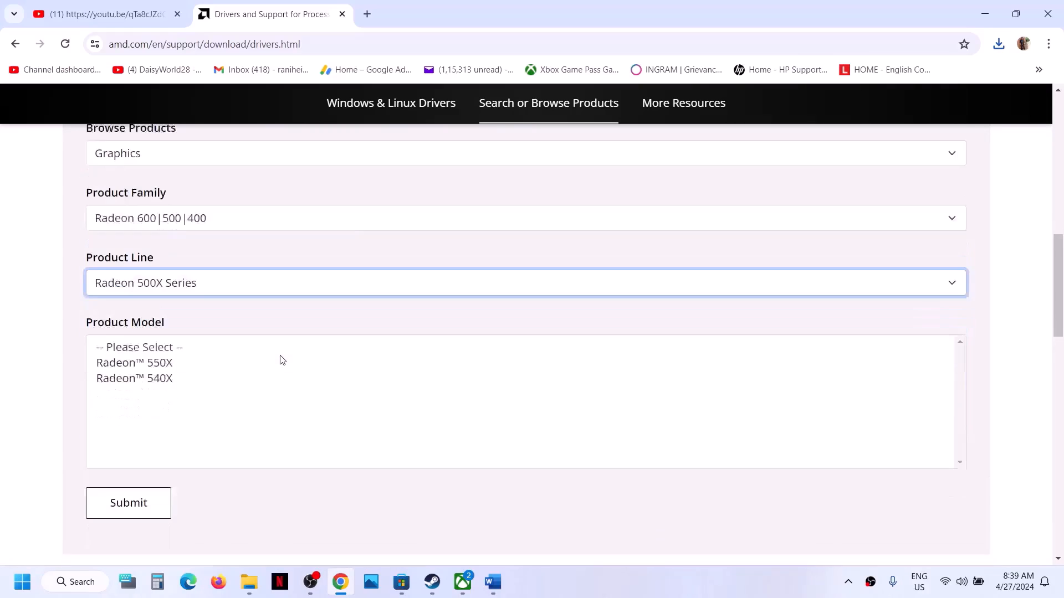
click(134, 310)
scroll(134, 307, down, 2)
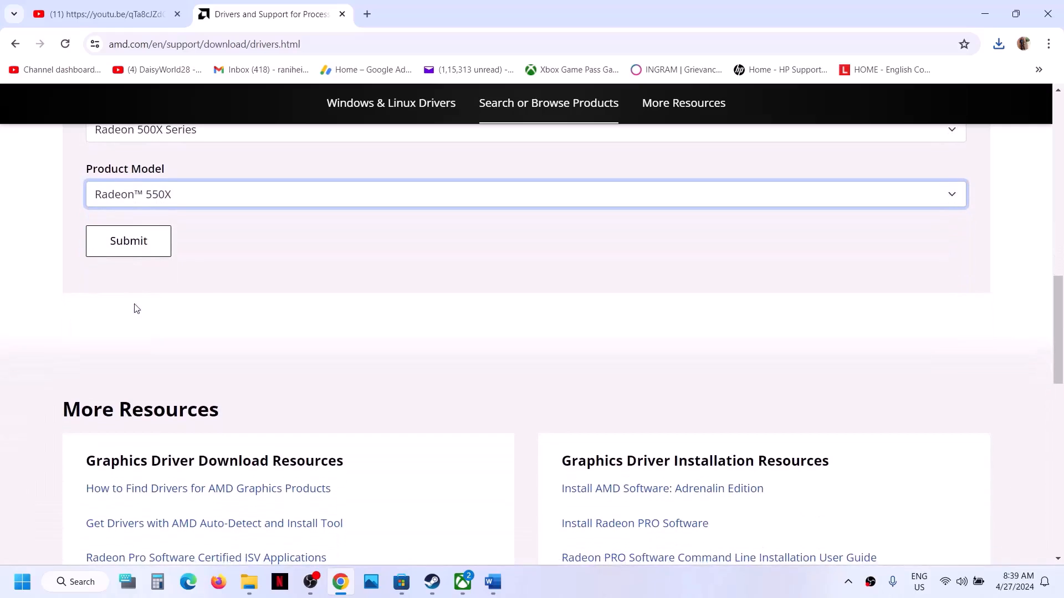
click(132, 251)
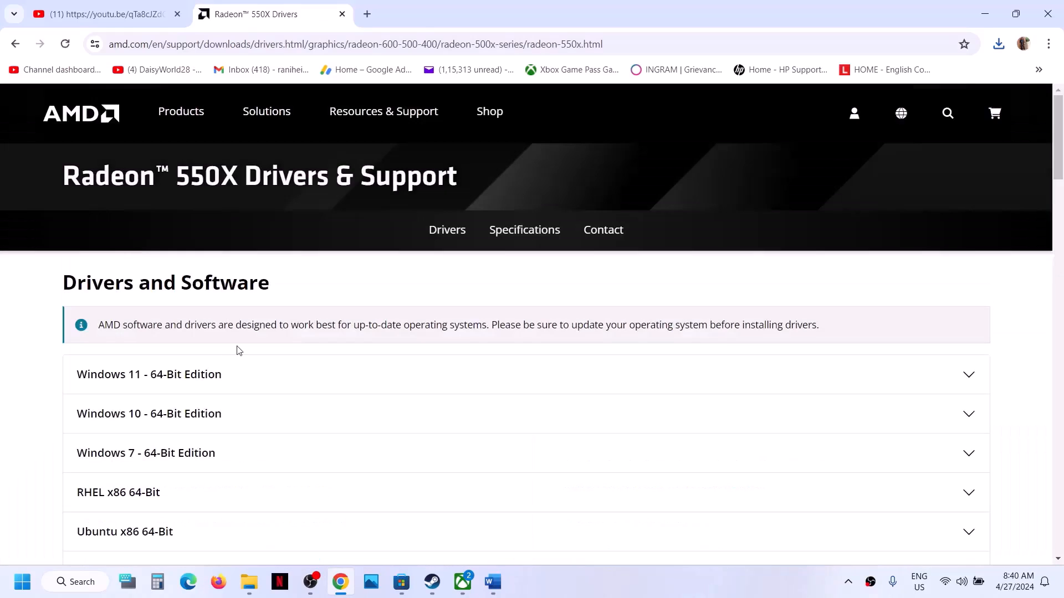
Expand the Windows 11 64-bit drivers to list Adrenalin 24.1.1, 23.11.1 and 23.8.2
scroll(237, 349, down, 1)
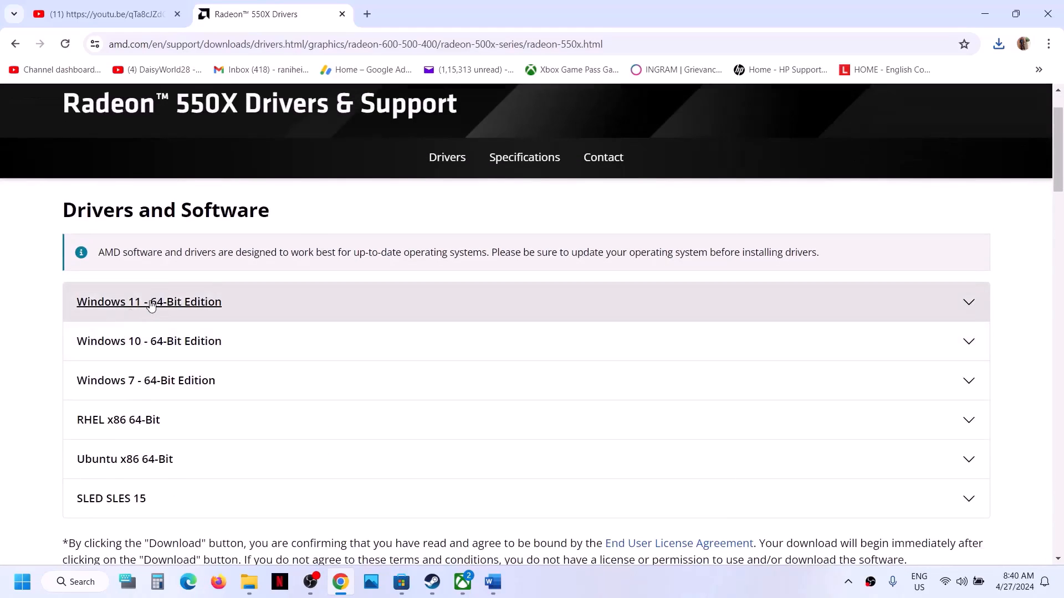
click(151, 306)
scroll(151, 306, down, 2)
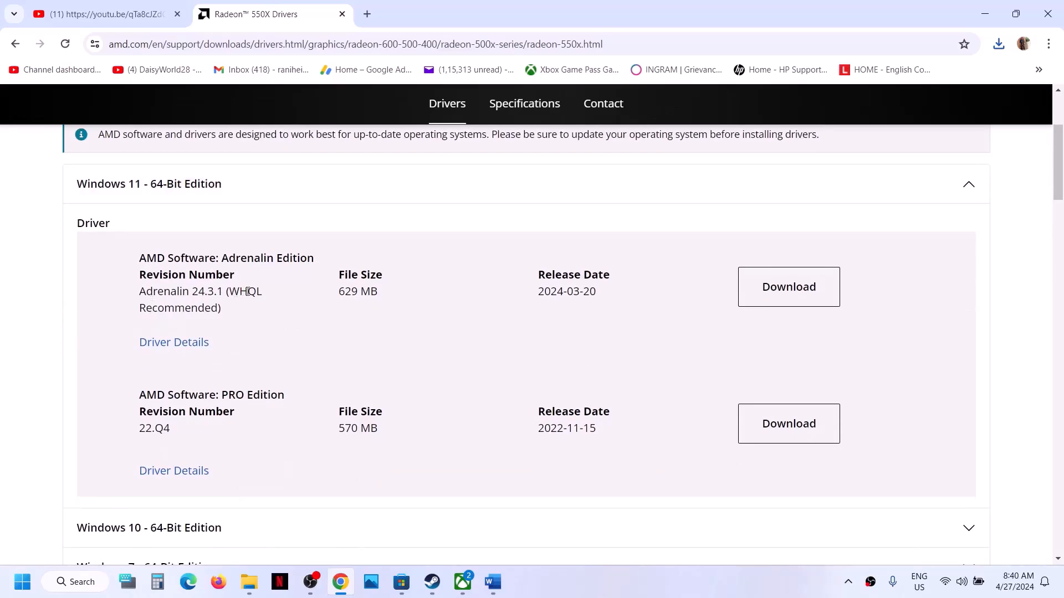
drag(154, 296, 256, 296)
scroll(257, 294, down, 4)
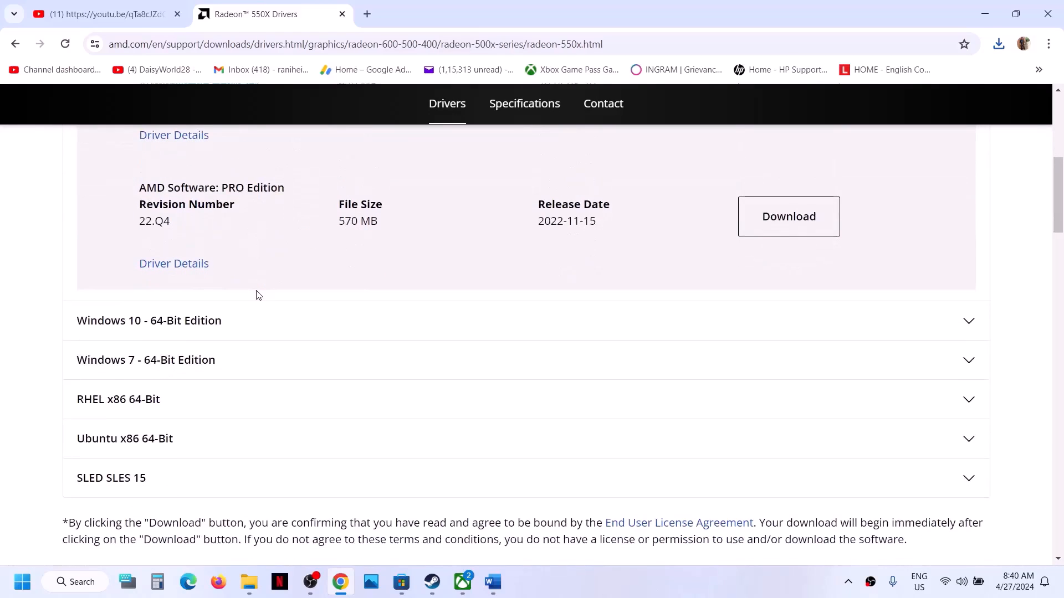
scroll(256, 294, down, 3)
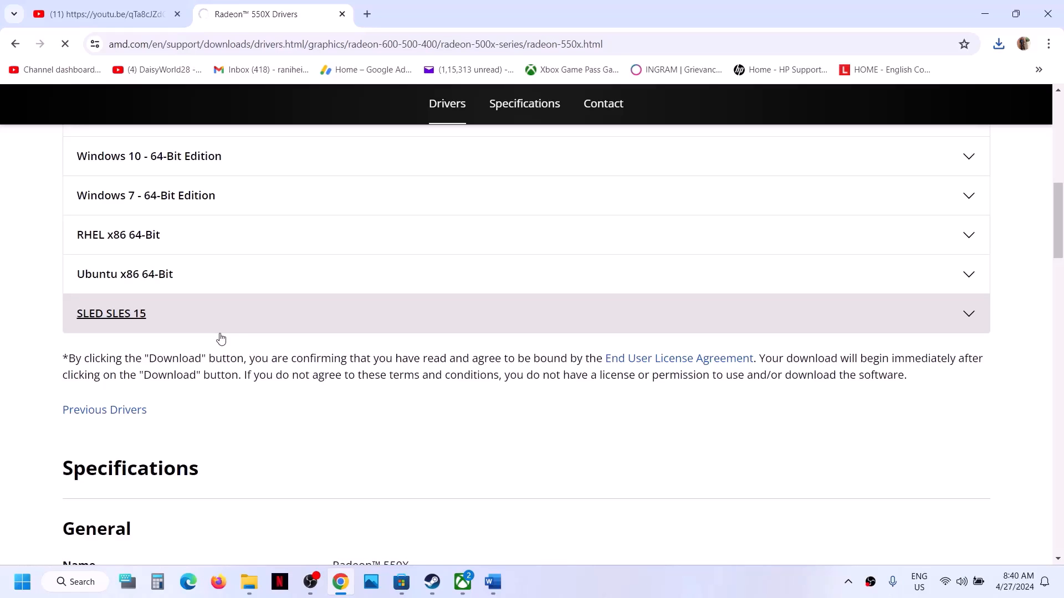
scroll(221, 338, down, 2)
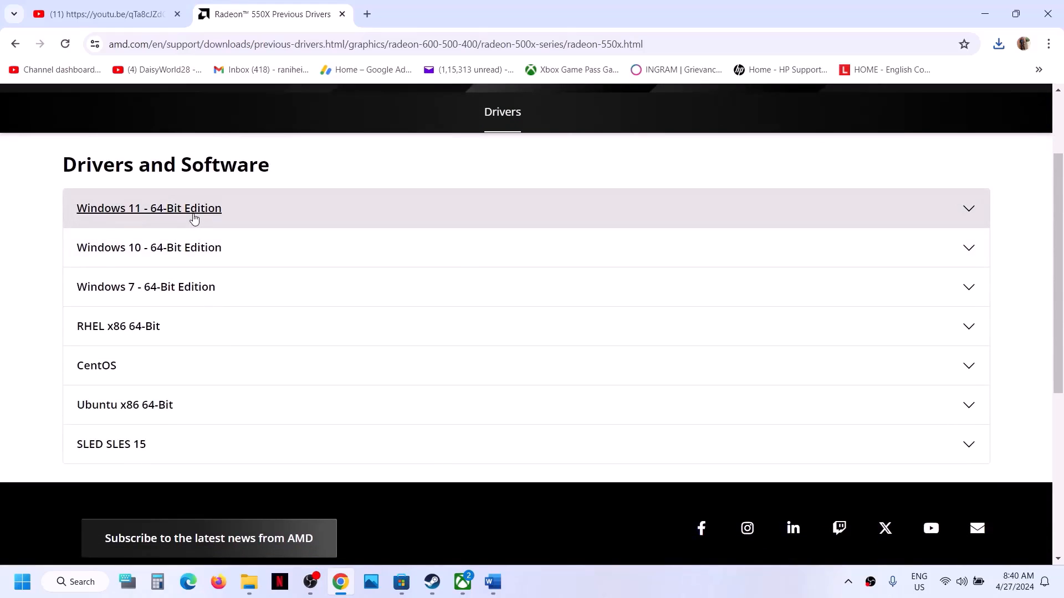
click(194, 218)
scroll(195, 217, down, 3)
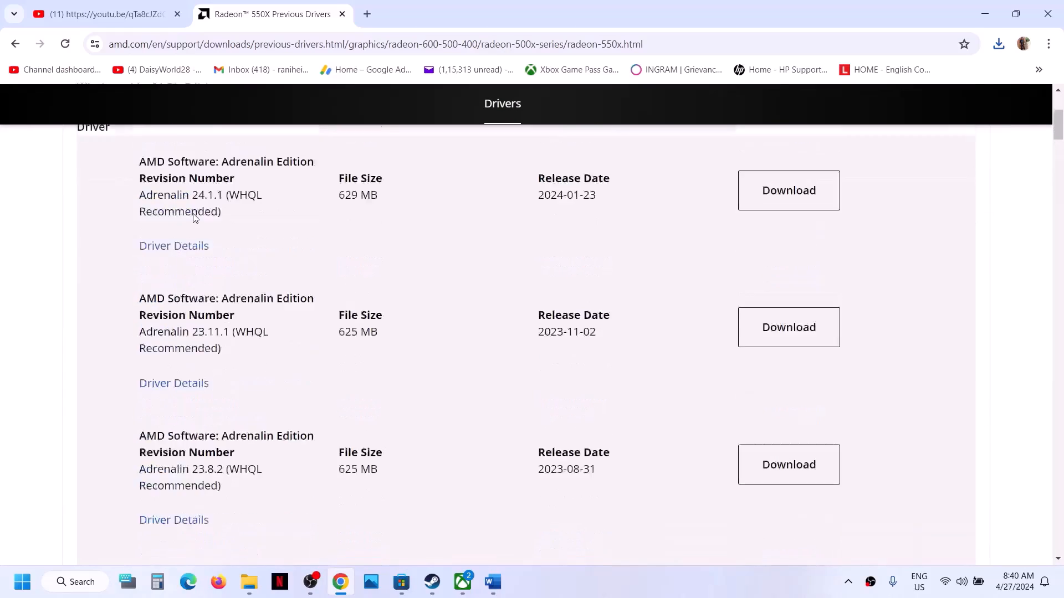
scroll(368, 259, up, 1)
scroll(397, 354, down, 1)
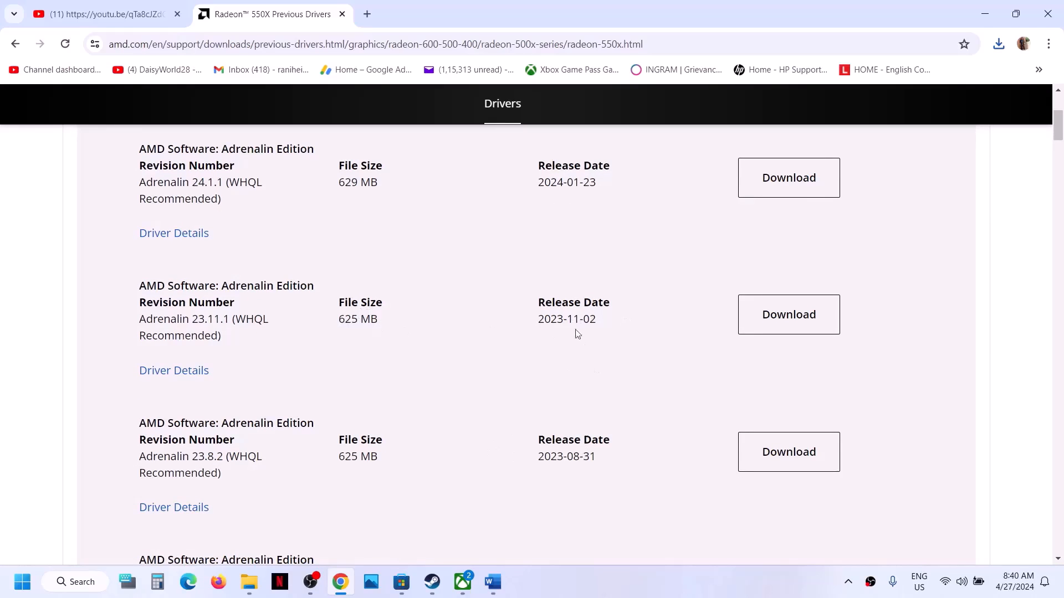
scroll(468, 373, up, 4)
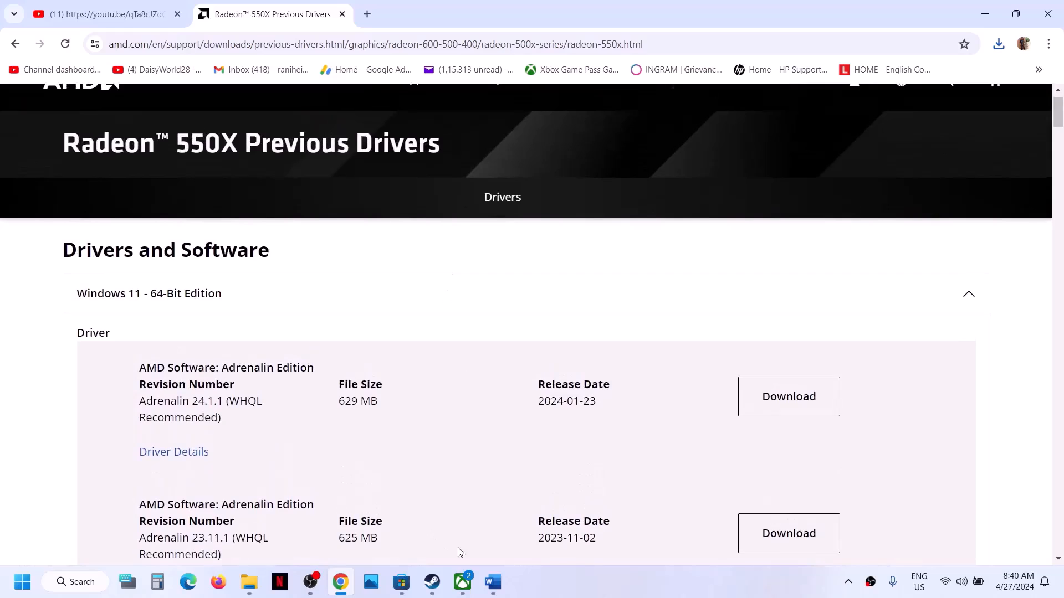
Copy the NVIDIA drivers link from the Word notes and load it in a new Chrome tab
click(493, 581)
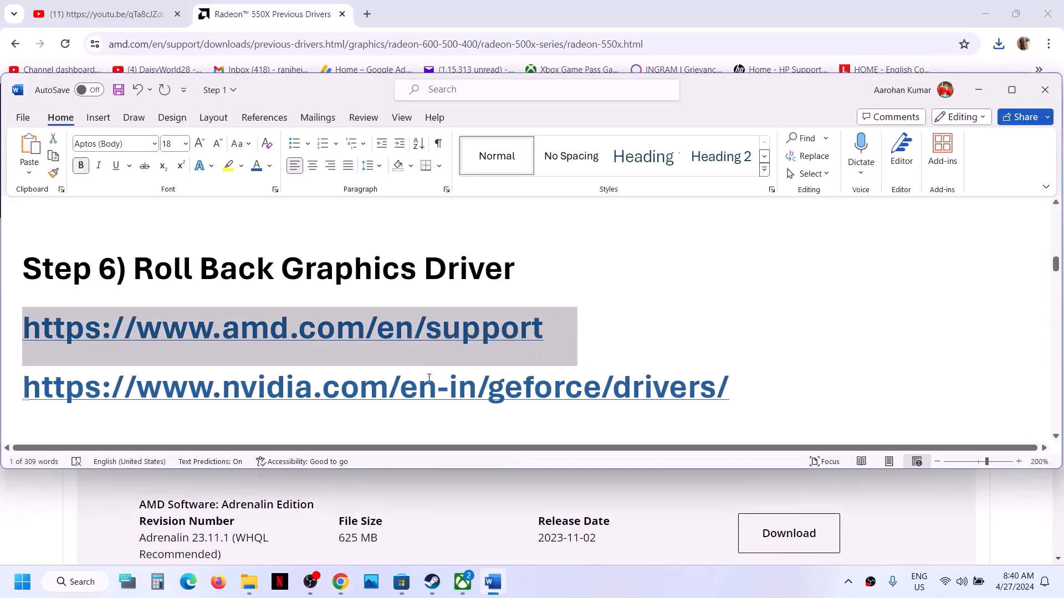
triple_click(429, 378)
key(ctrl+c)
key(alt+Tab)
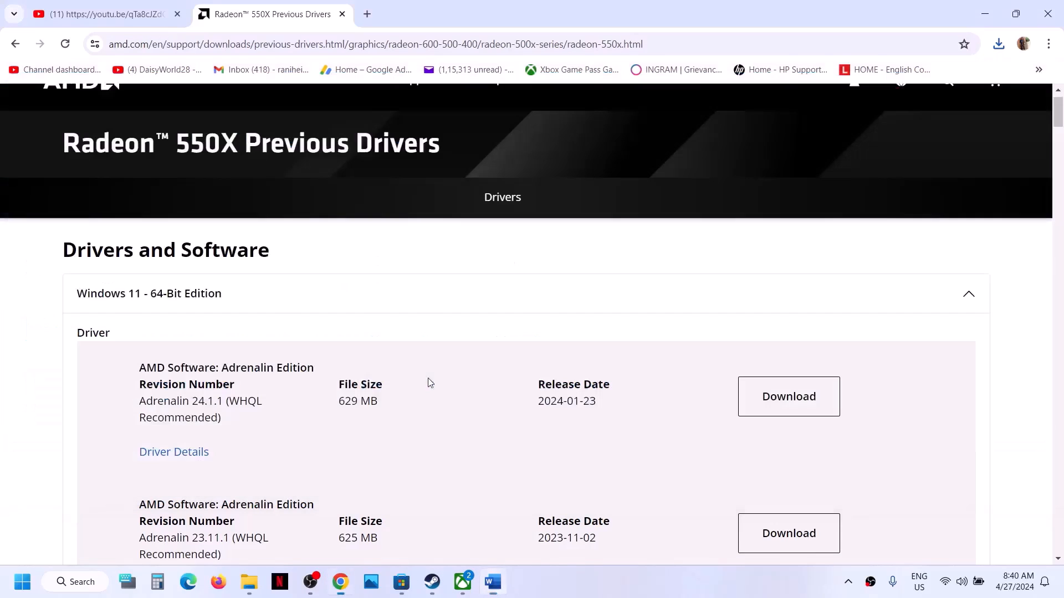
click(366, 14)
key(ctrl+v)
key(Return)
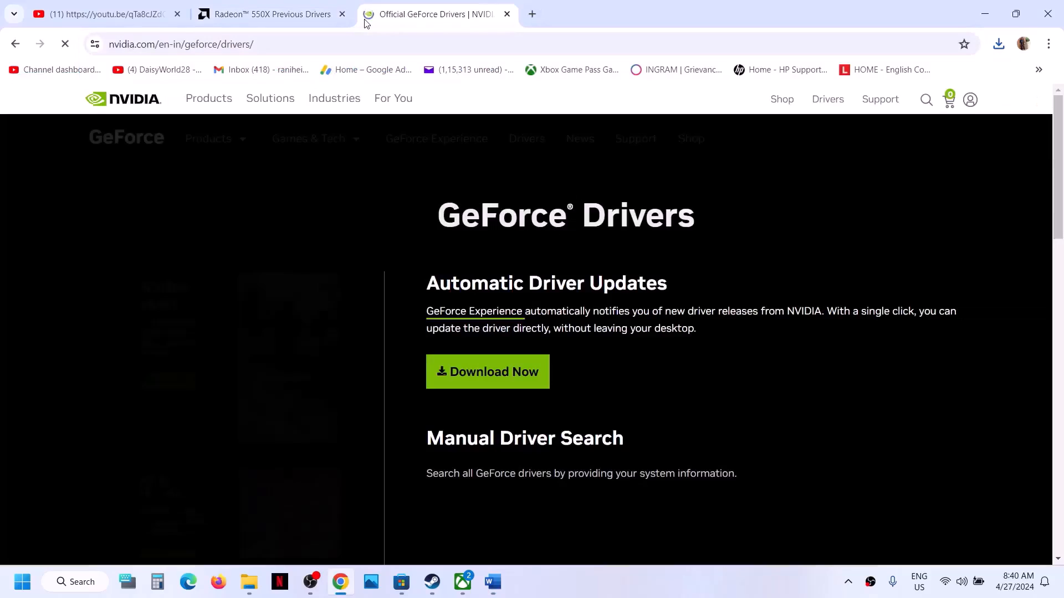
Search GeForce drivers, compare 552.22, 552.12 and 551.86, and get driver 552.12's download page
scroll(541, 200, down, 3)
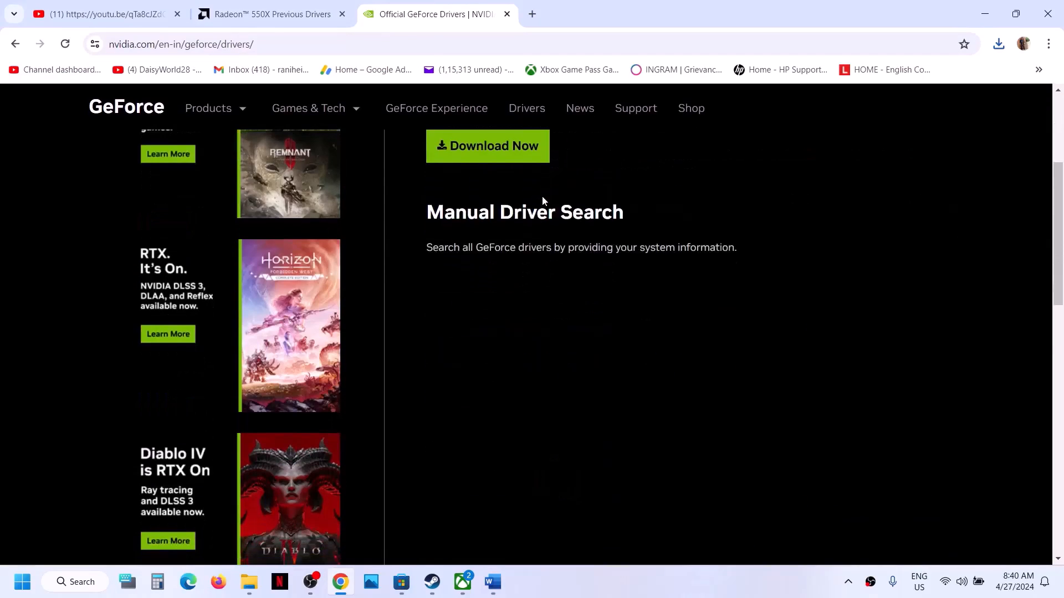
scroll(541, 201, down, 2)
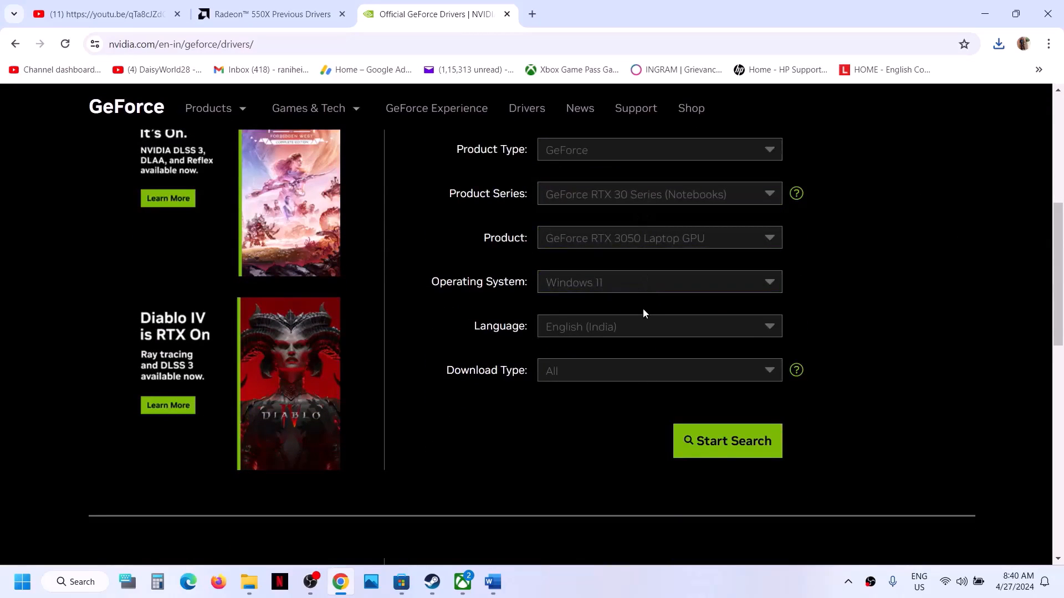
click(714, 443)
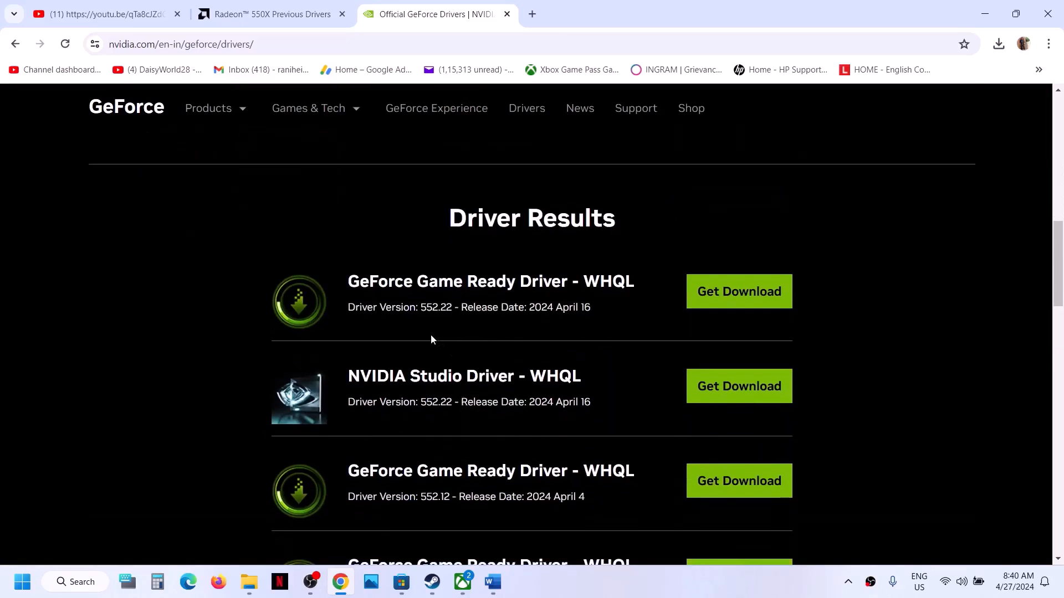
drag(421, 310, 458, 302)
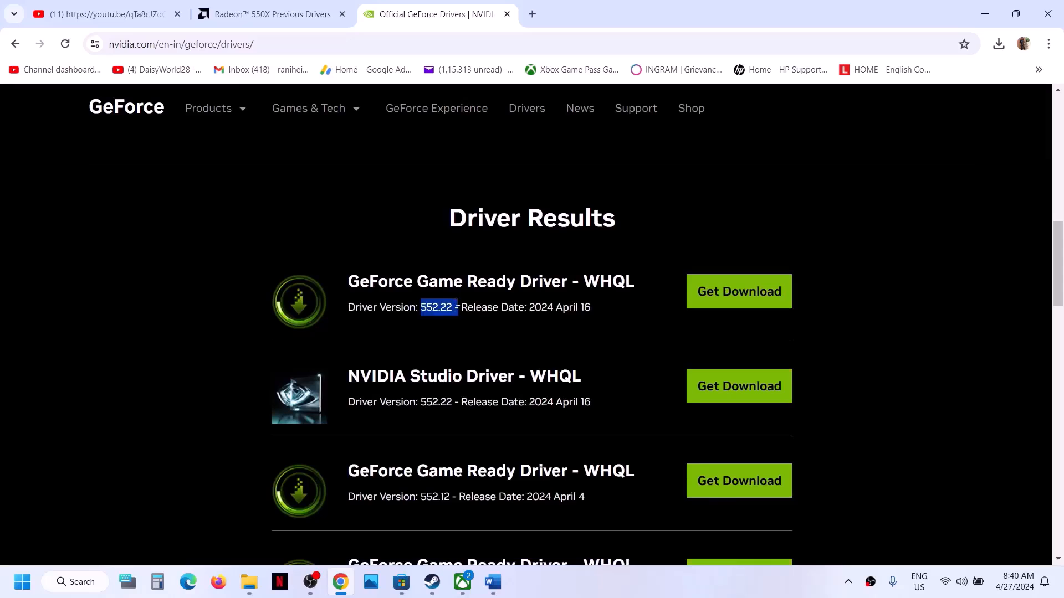
scroll(457, 302, down, 2)
drag(351, 330, 495, 331)
drag(420, 353, 449, 354)
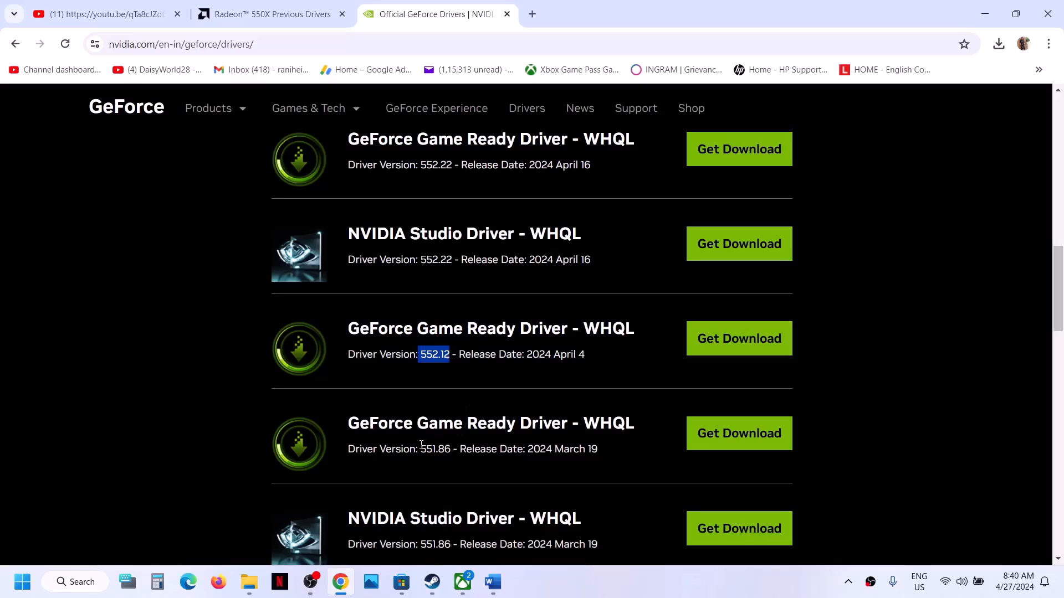
drag(417, 448, 454, 451)
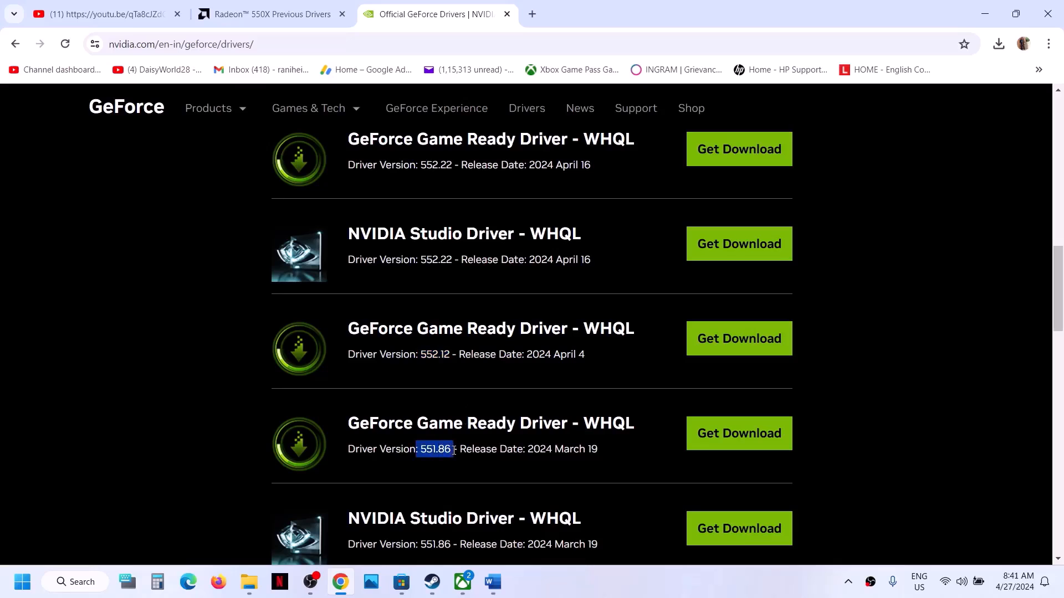
click(721, 341)
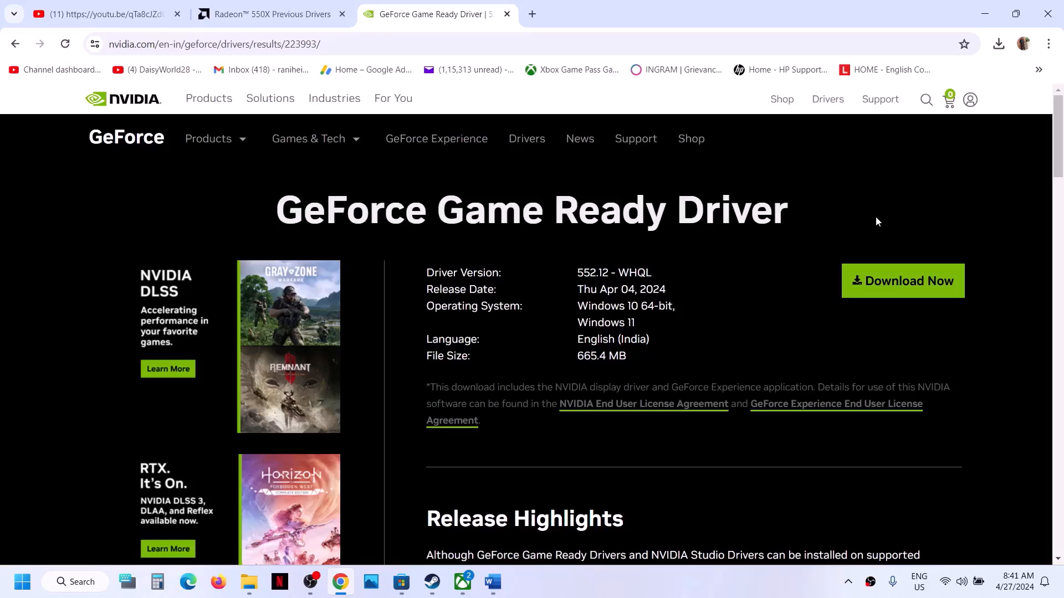
Check the Start power options, then bring Steam and the Word guide forward
click(22, 582)
click(402, 535)
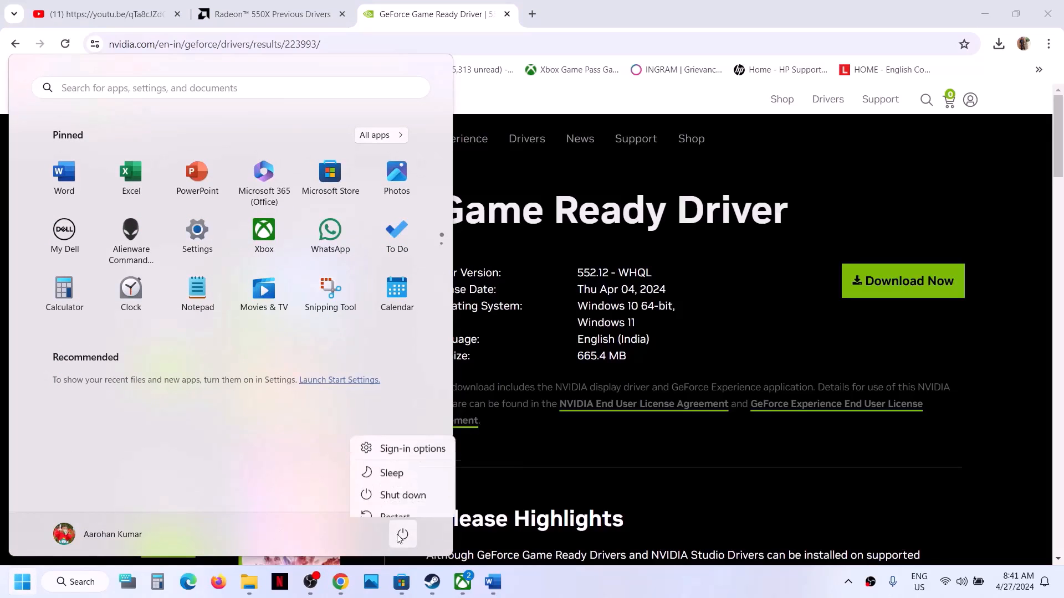
click(435, 587)
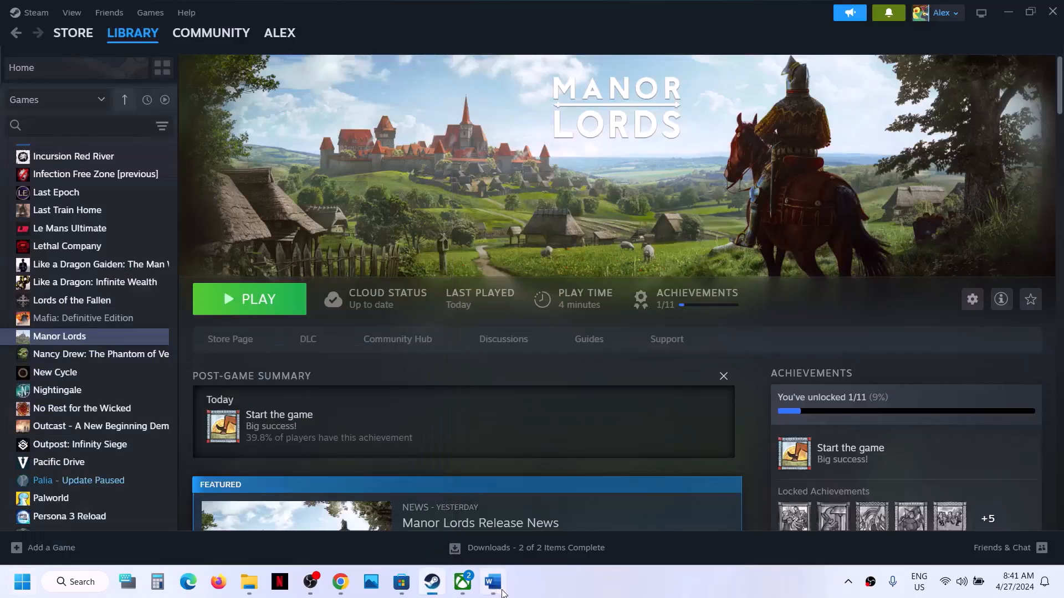
click(493, 581)
Check the Installed Files page in Manor Lords' Steam properties
scroll(376, 316, down, 3)
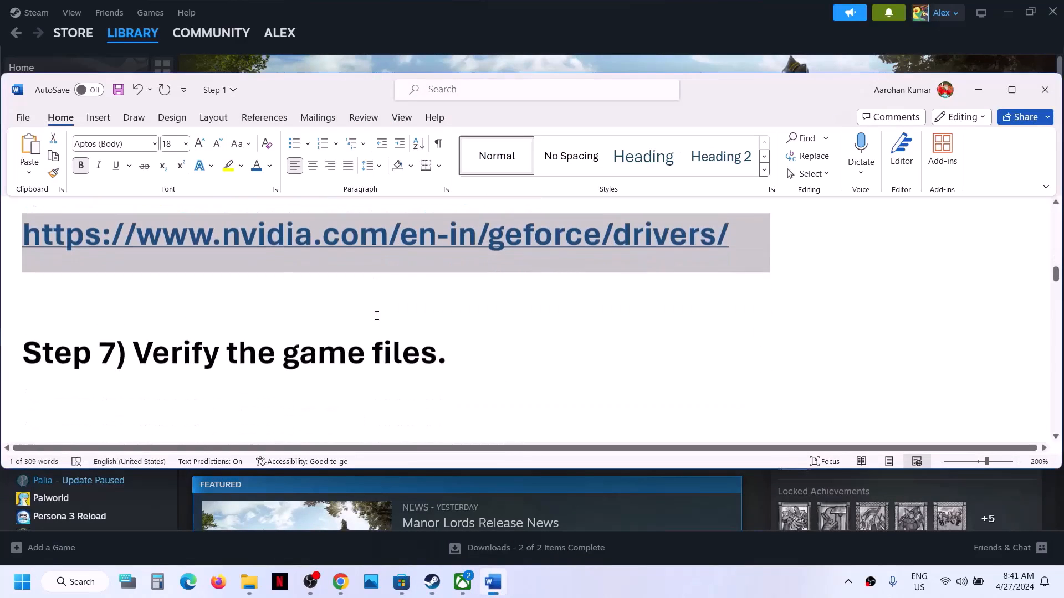
click(465, 51)
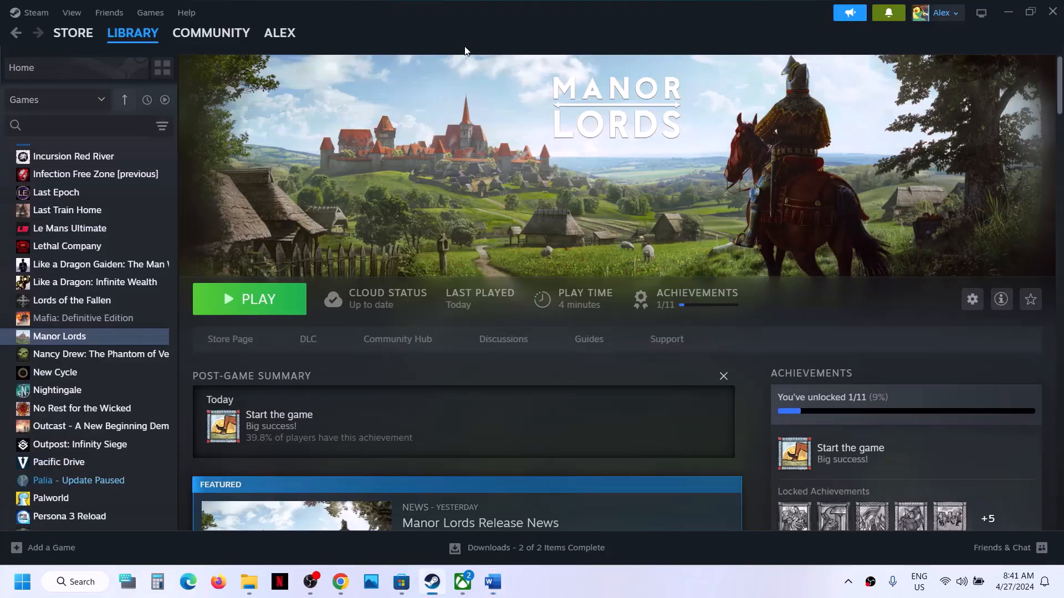
right_click(122, 336)
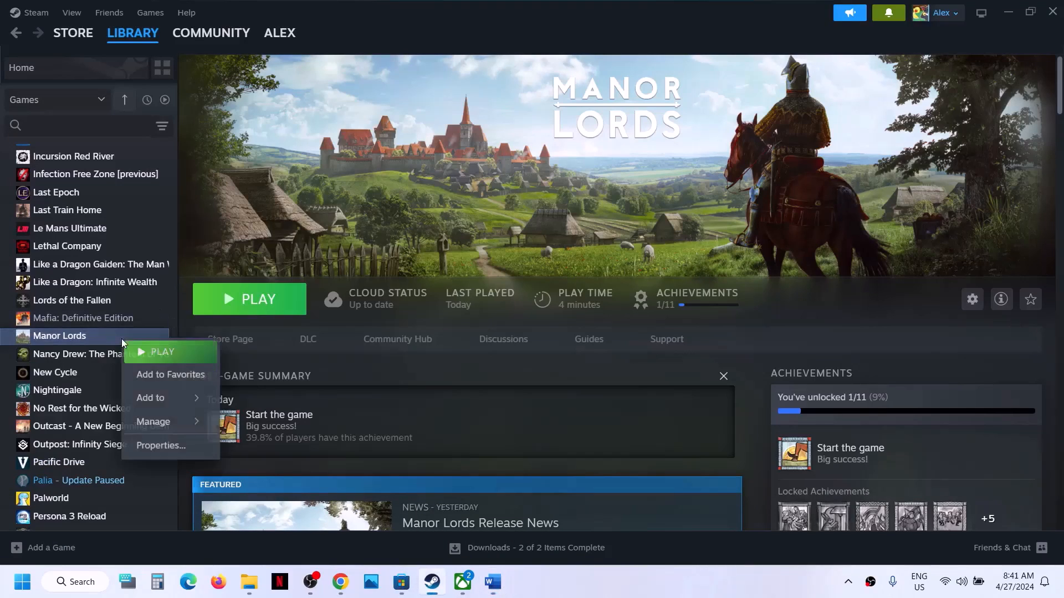
click(161, 446)
click(292, 194)
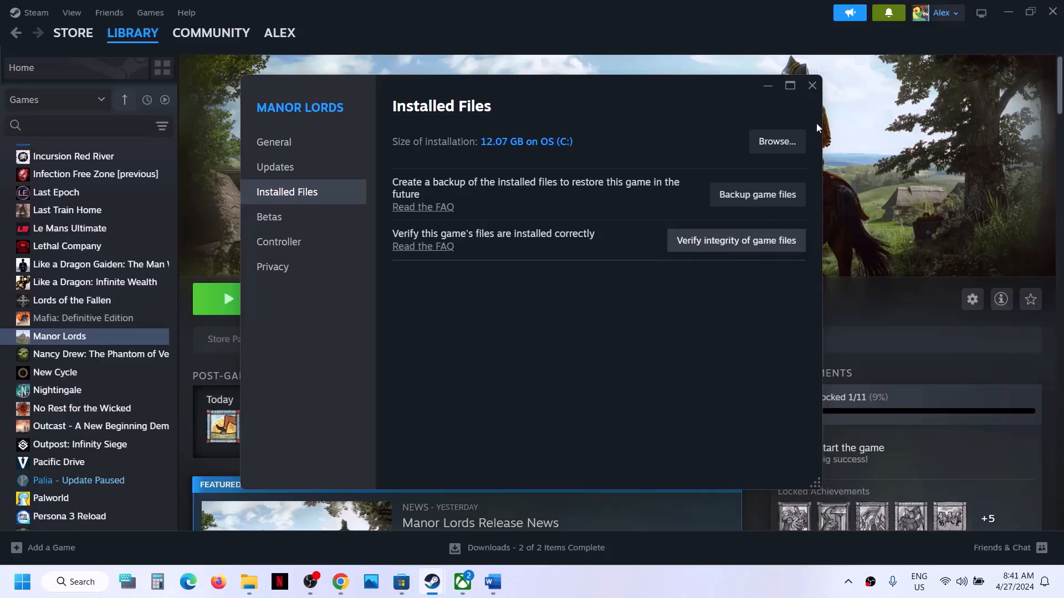
click(812, 85)
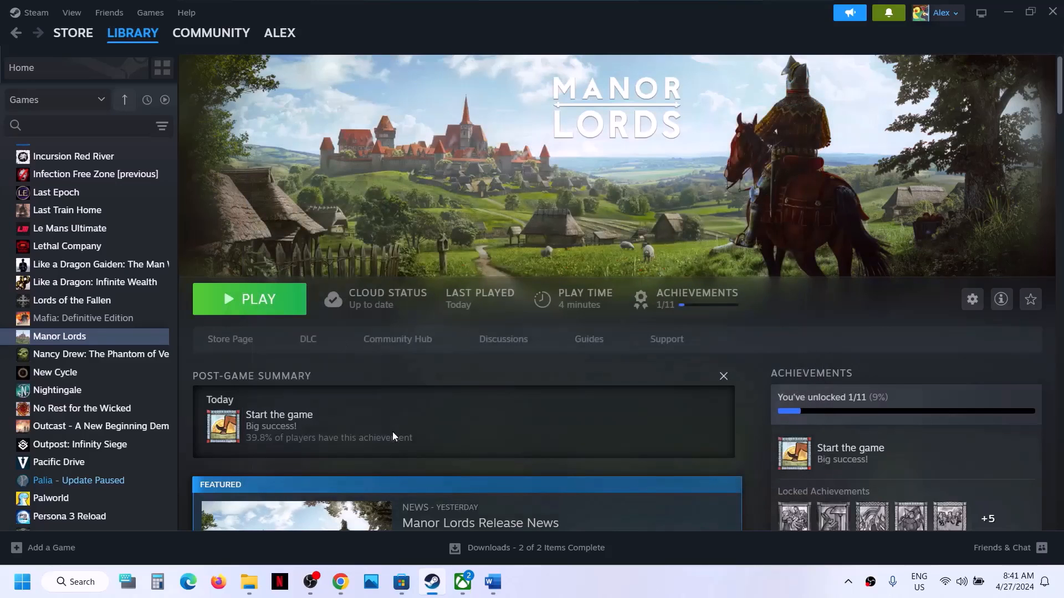
Set Manor Lords' Steam launch option to -dx11
click(492, 582)
scroll(446, 390, down, 3)
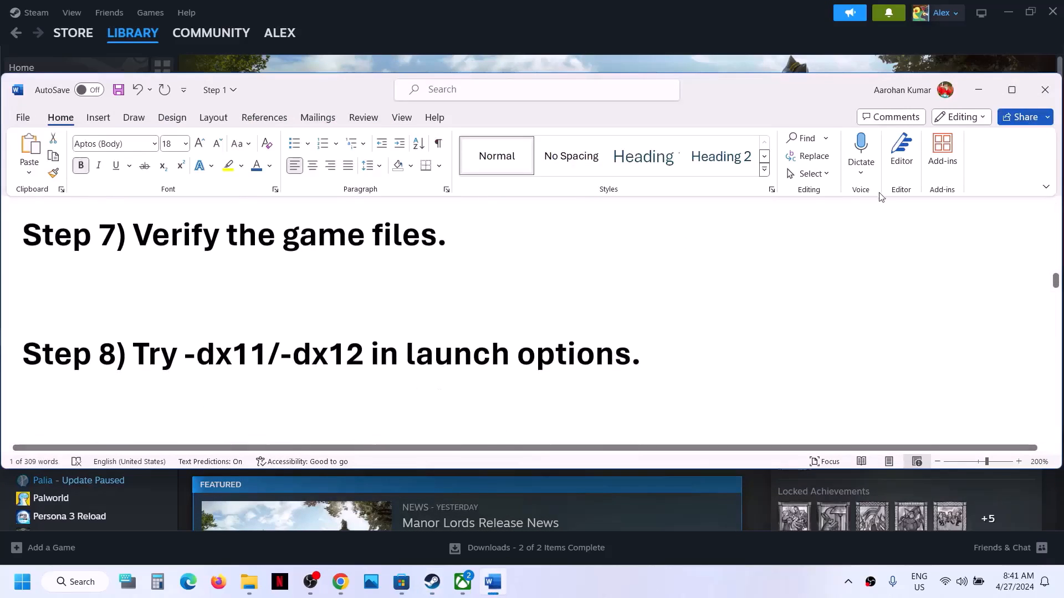
click(978, 90)
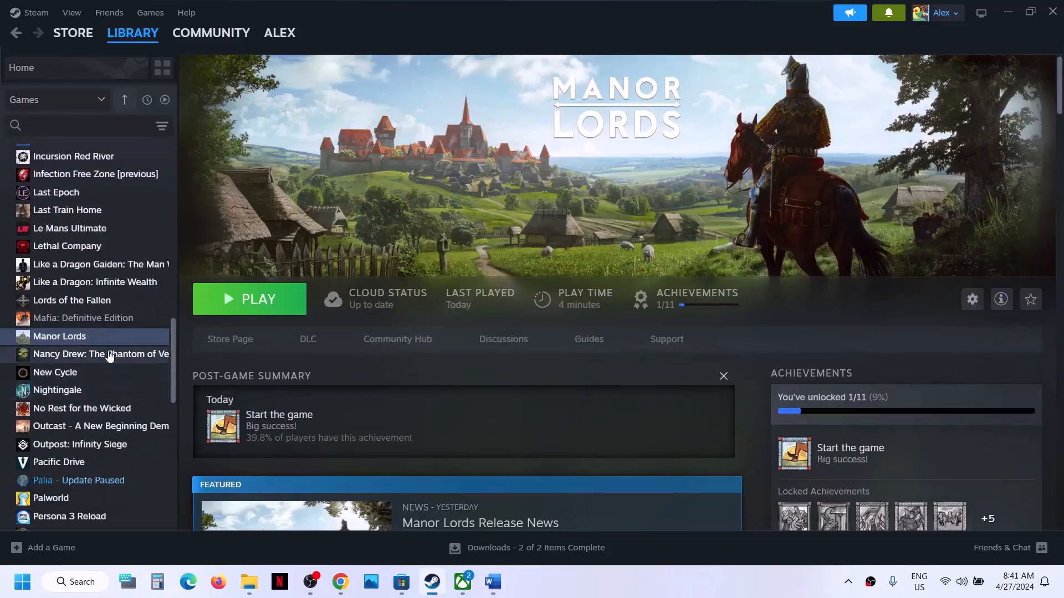
right_click(106, 339)
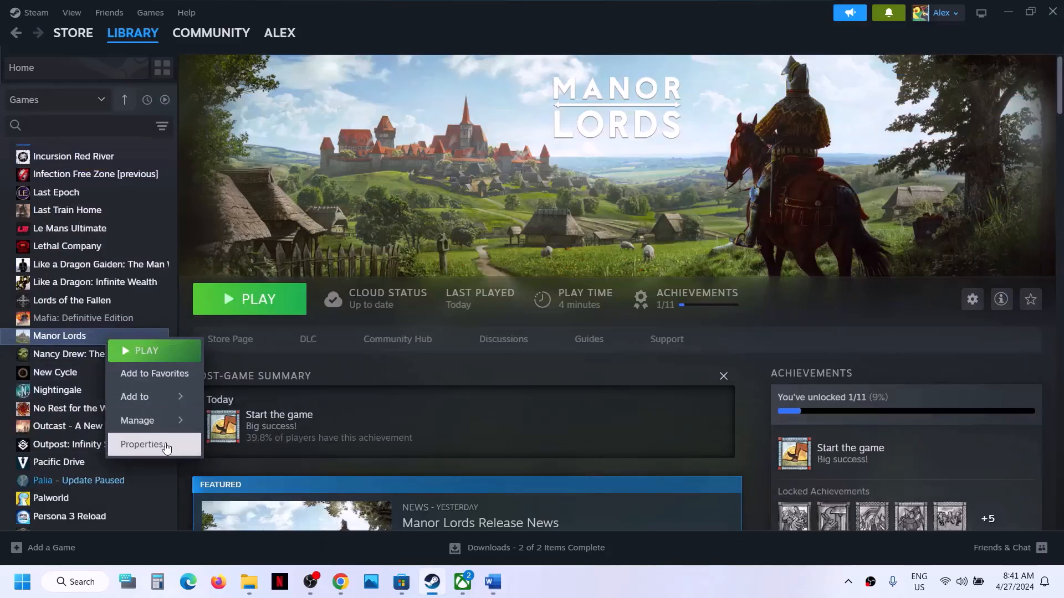
click(142, 444)
click(415, 368)
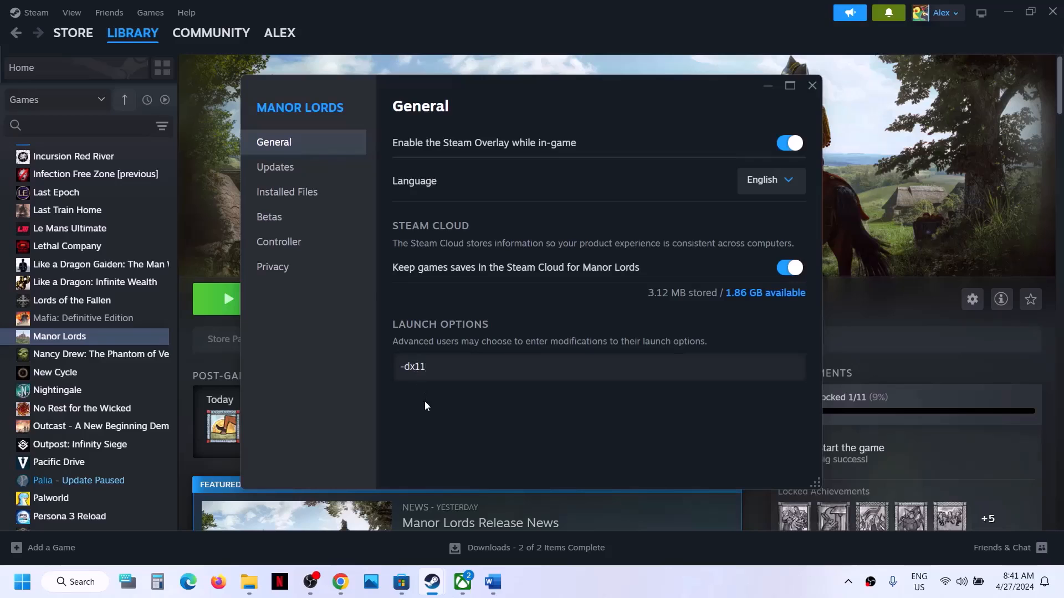
click(812, 85)
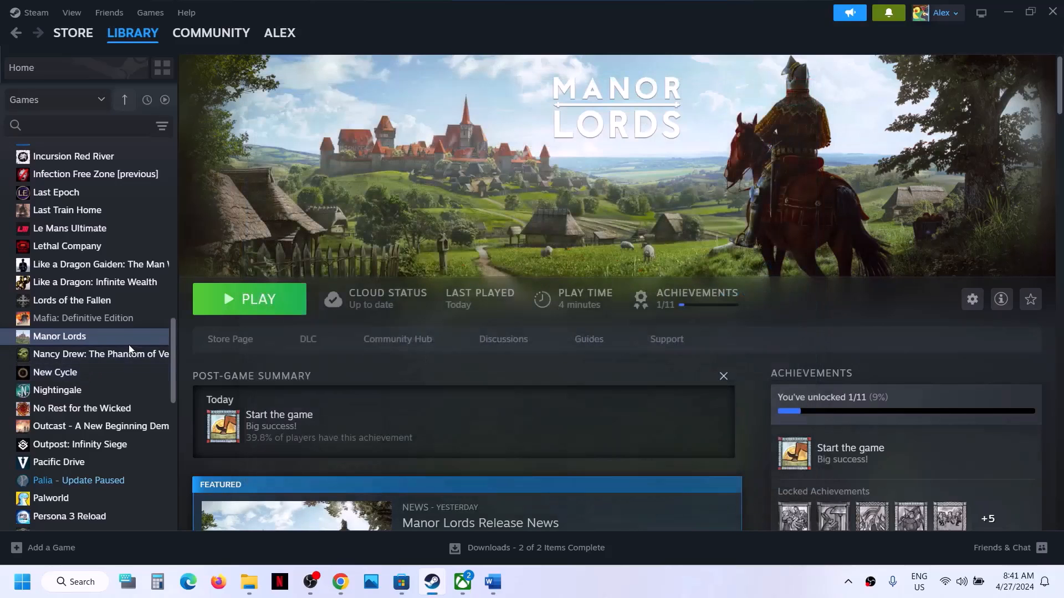
Replace the -dx11 launch option with -dx12
right_click(107, 339)
click(145, 441)
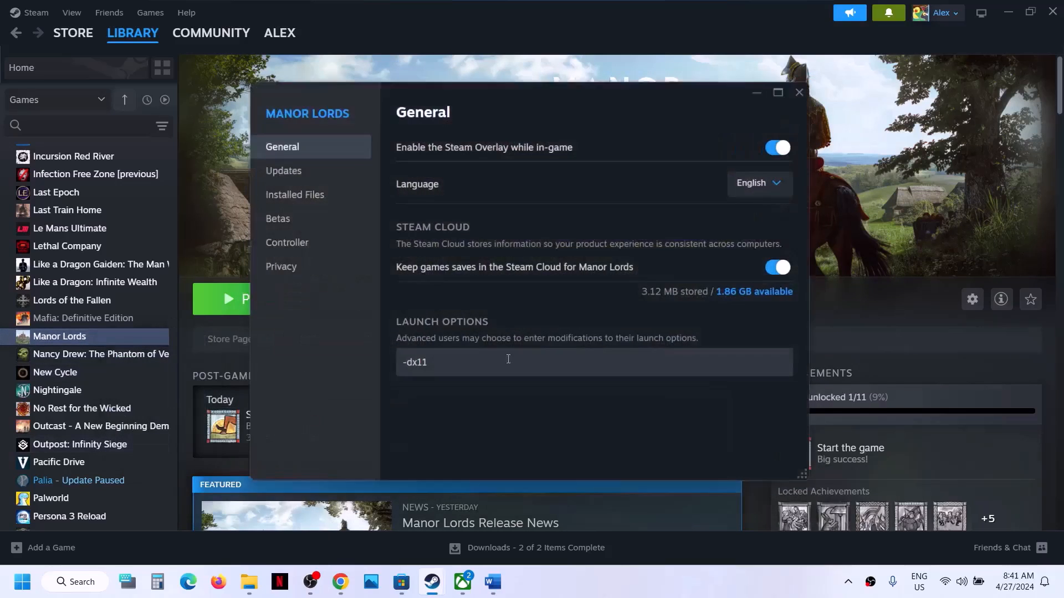
drag(466, 367, 337, 380)
text(-dx)
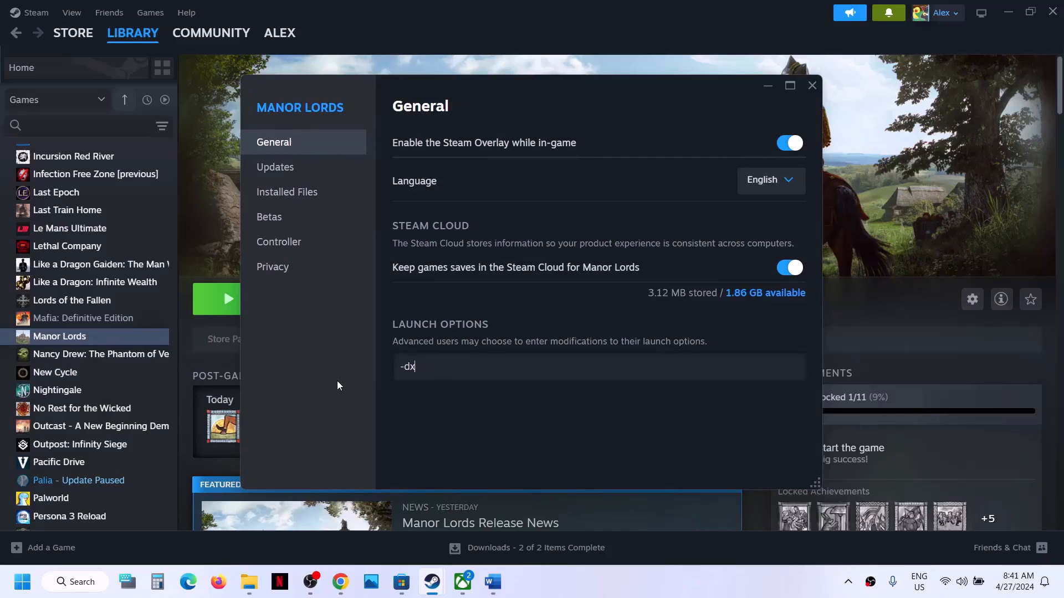
text(12)
click(382, 406)
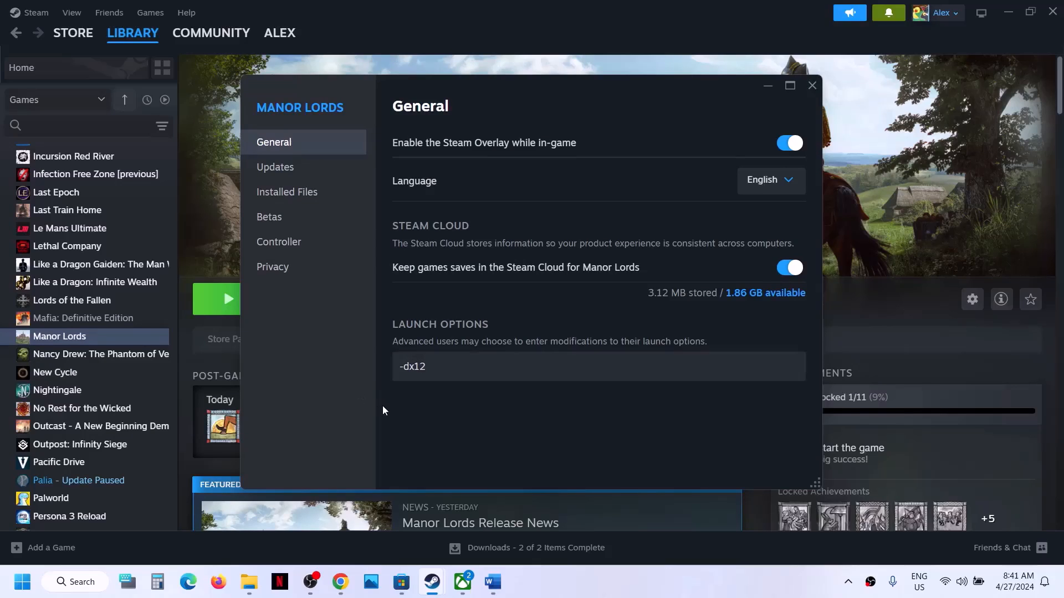
click(812, 85)
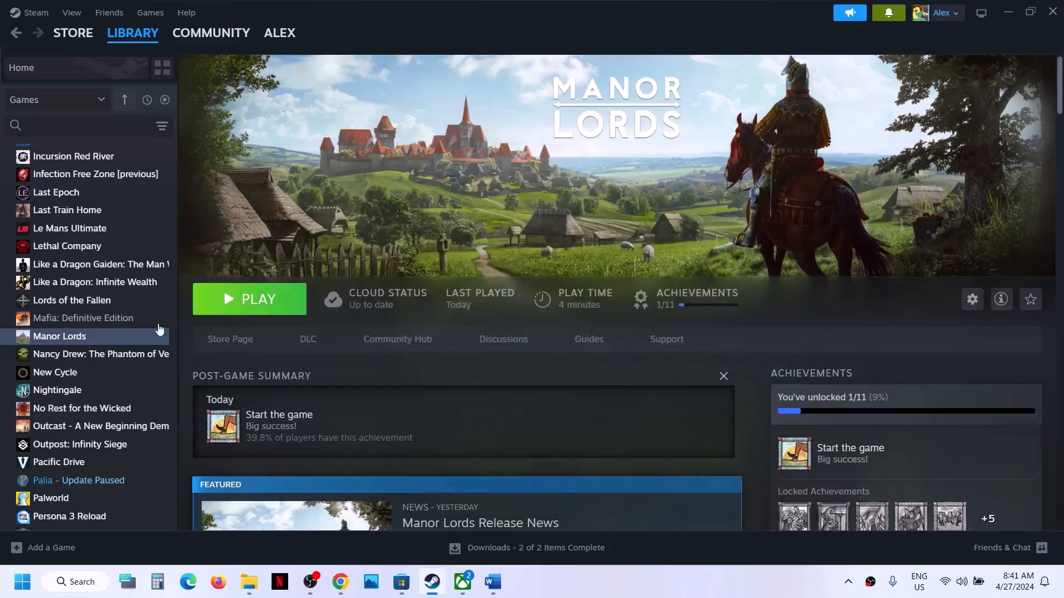
Clear Manor Lords' launch options so the field is empty
right_click(126, 340)
click(158, 443)
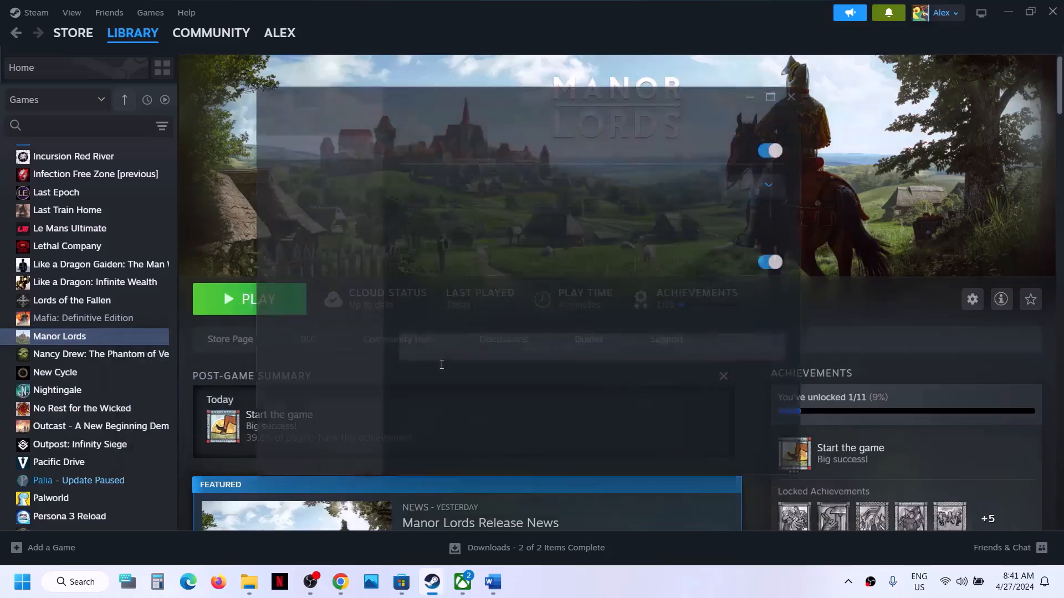
click(439, 365)
key(ctrl+a)
key(BackSpace)
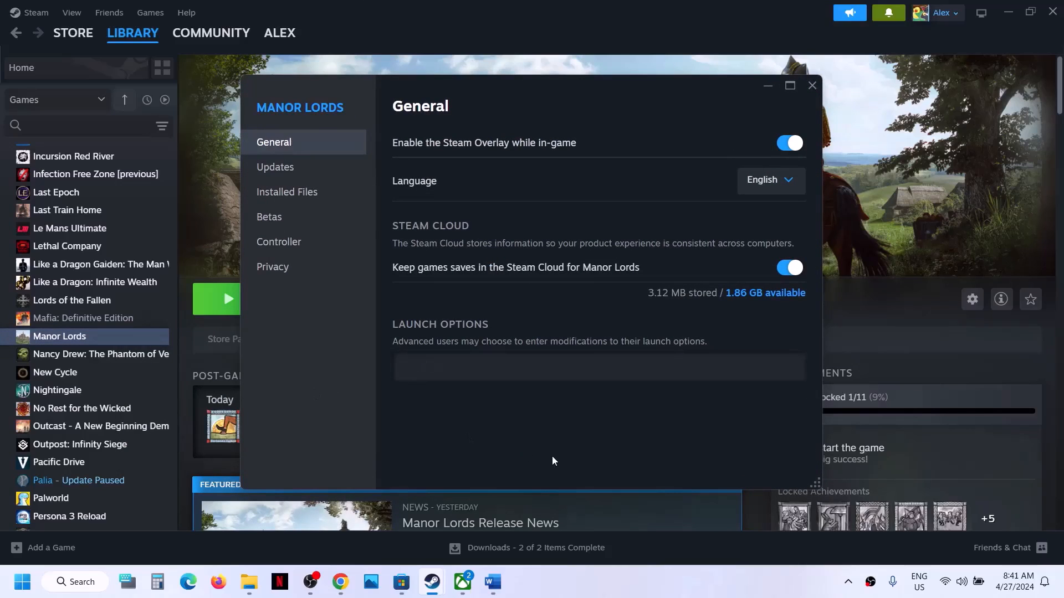
Review the Step 9 run-as-administrator note, then browse Manor Lords' local files
click(813, 86)
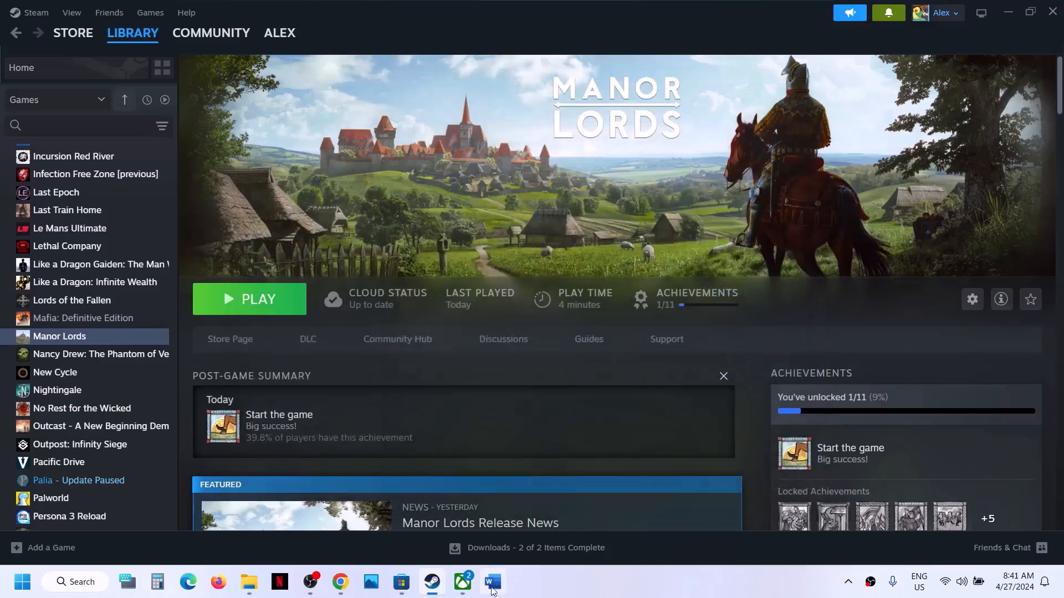
click(492, 582)
scroll(425, 372, down, 3)
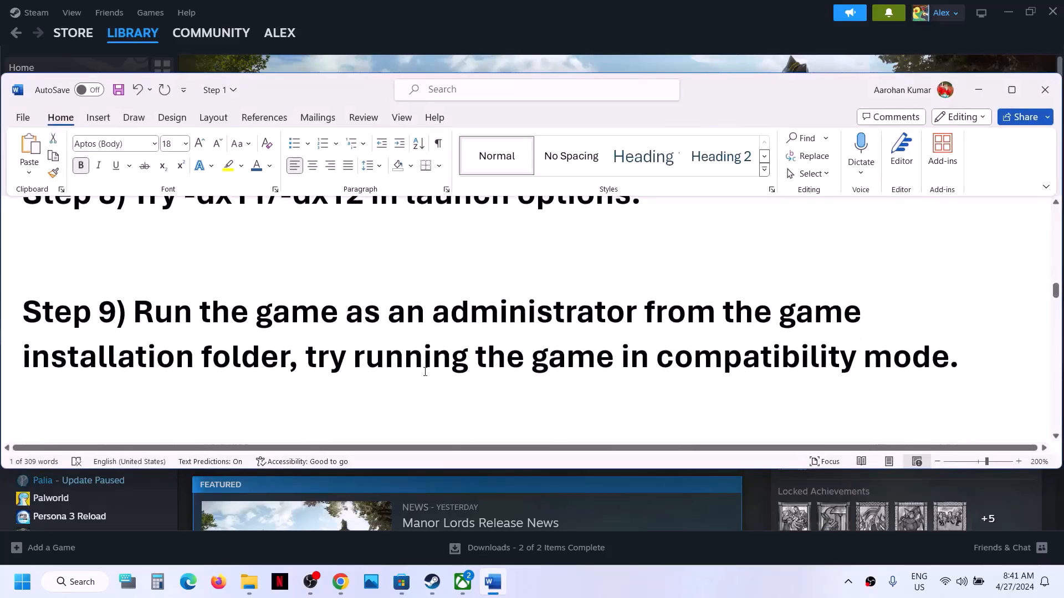
drag(136, 316, 289, 358)
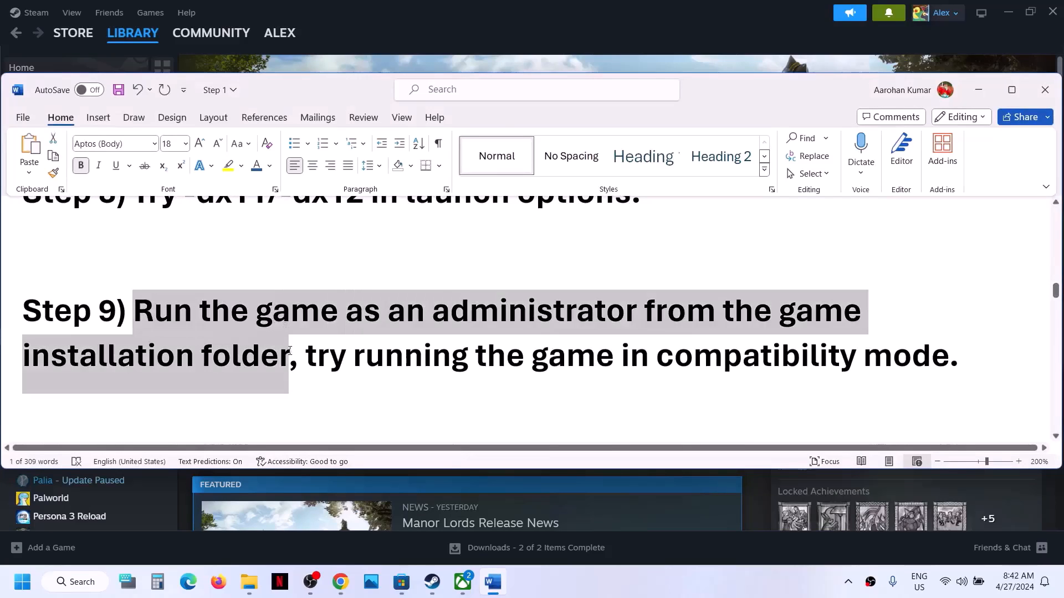
click(508, 30)
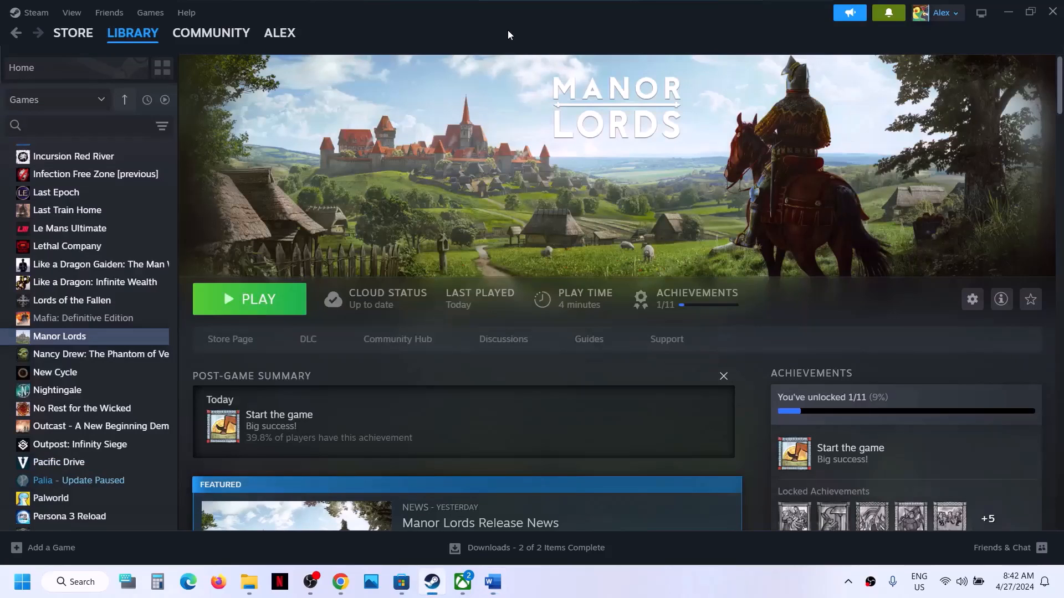
right_click(100, 339)
mouse_move(151, 423)
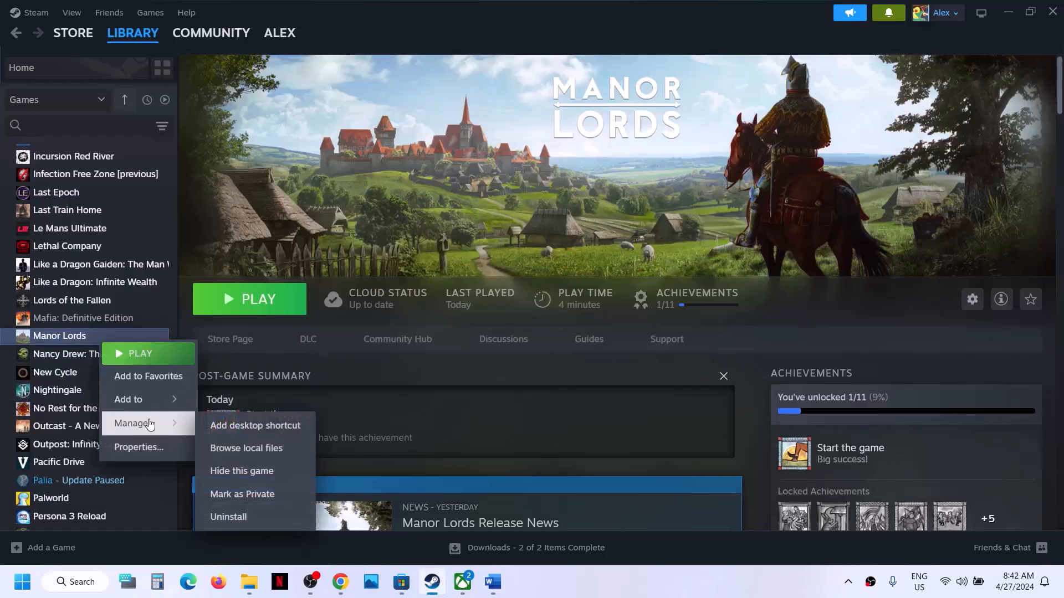
click(259, 441)
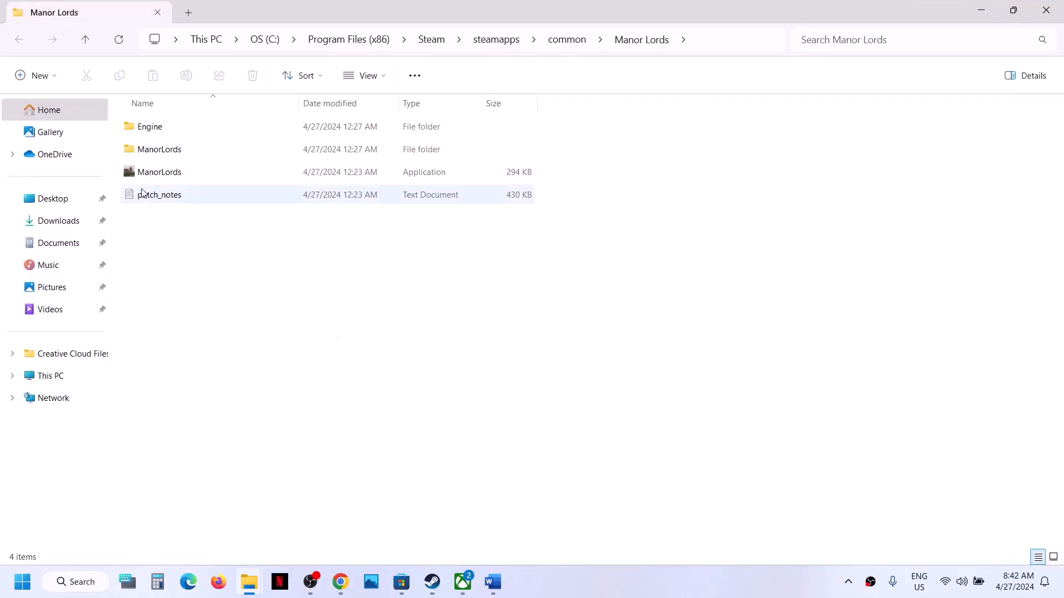
Set the ManorLords application to always run as administrator
click(140, 175)
right_click(140, 175)
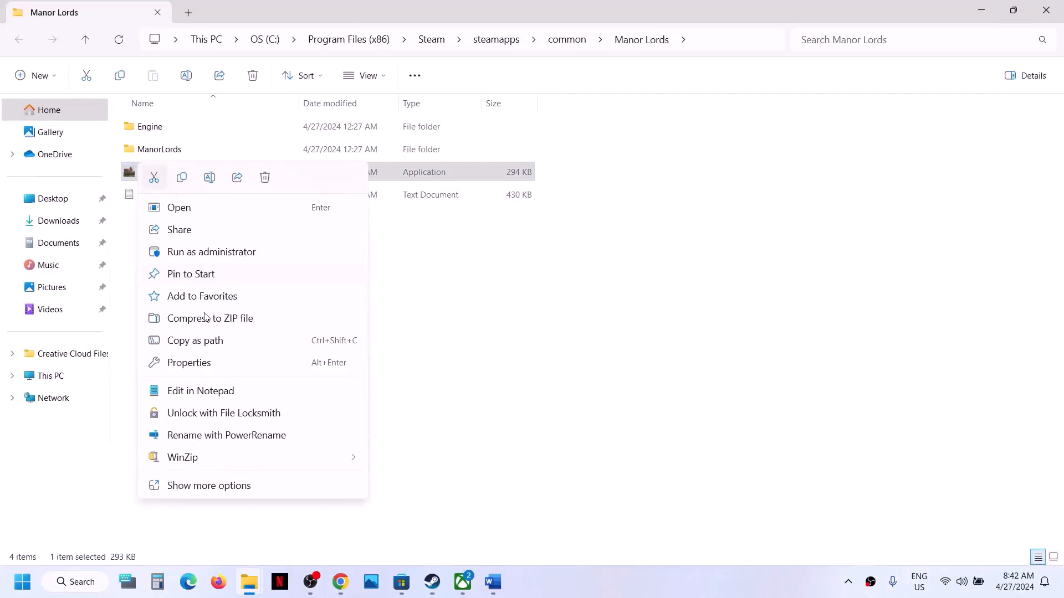
click(189, 363)
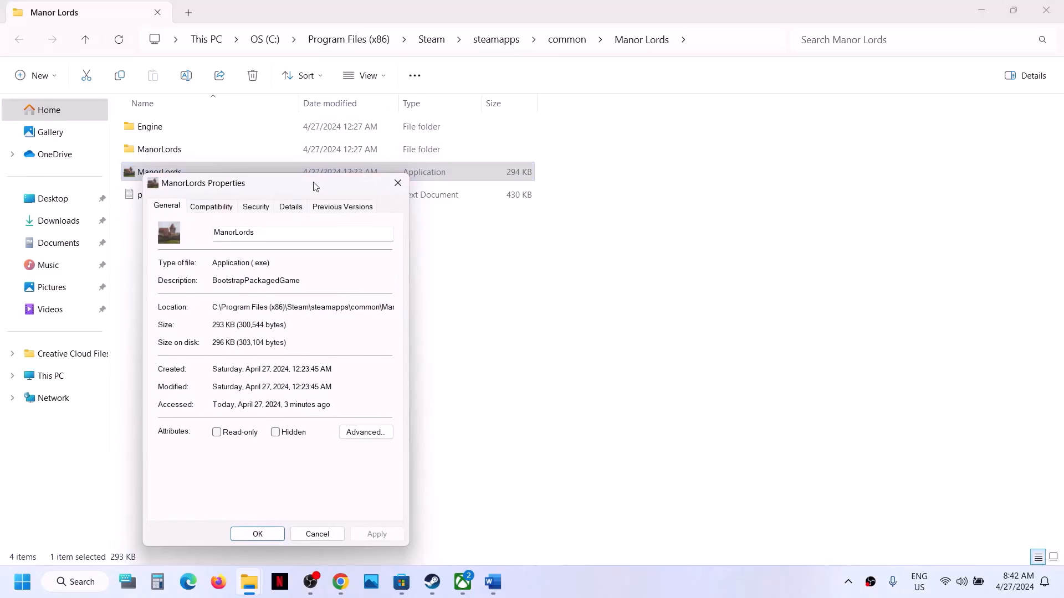
drag(311, 183, 445, 139)
click(351, 161)
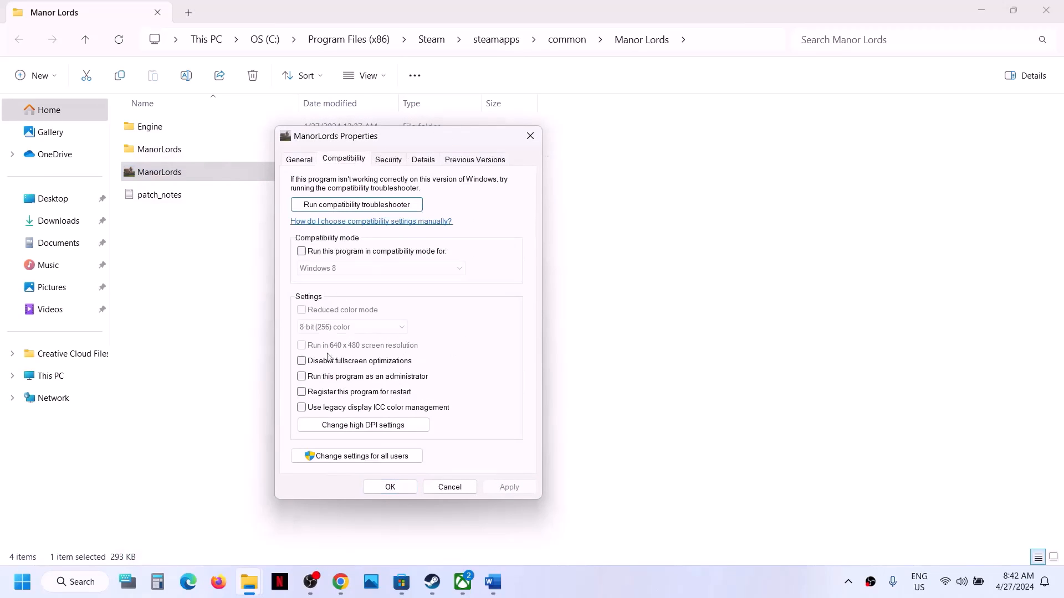
click(302, 377)
click(509, 487)
click(390, 487)
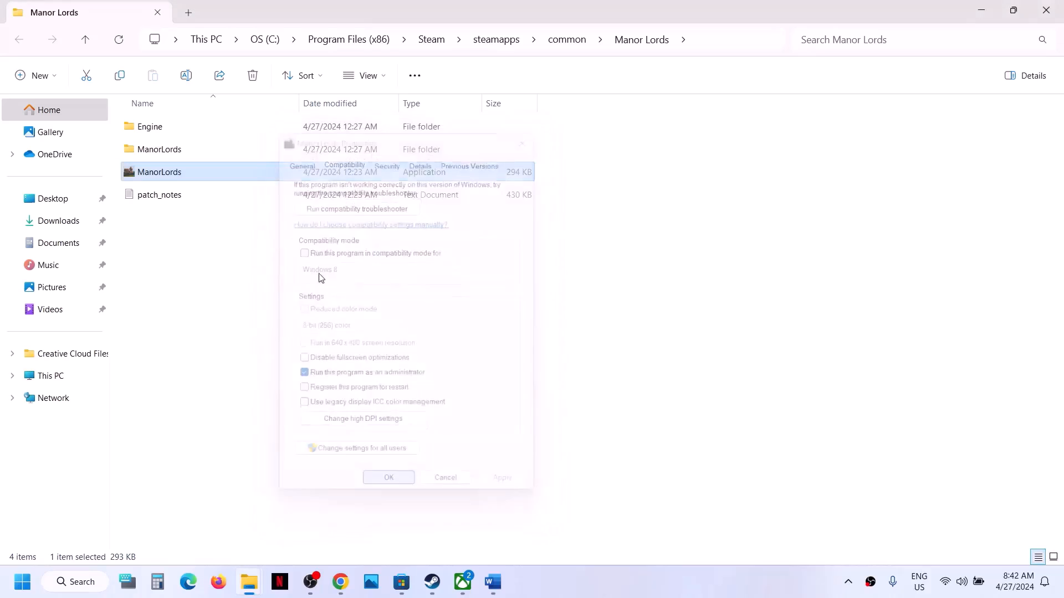
Turn on Windows 8 compatibility mode for the ManorLords application
right_click(176, 176)
click(237, 367)
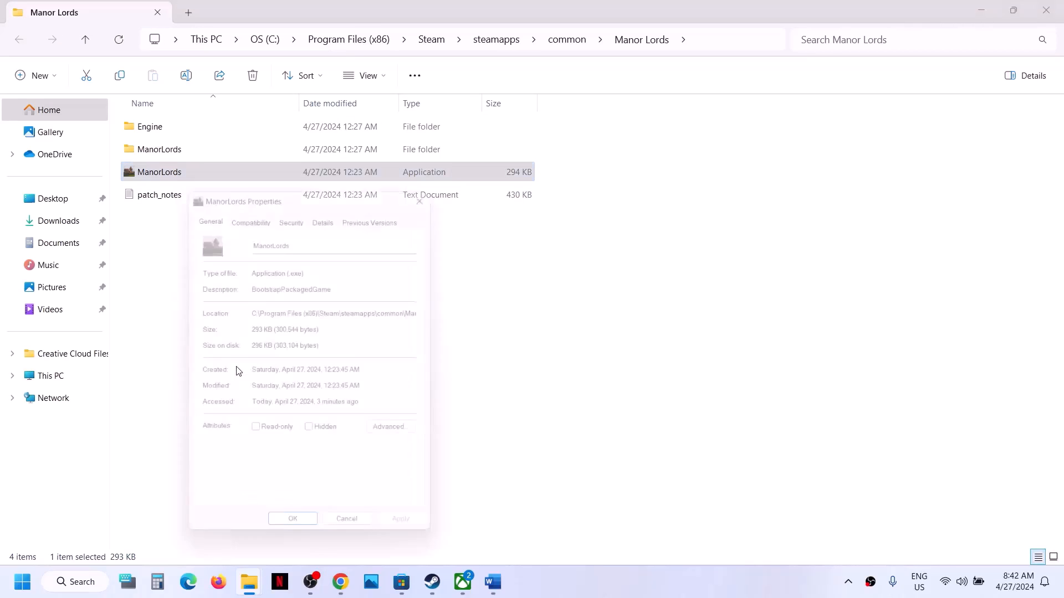
click(254, 214)
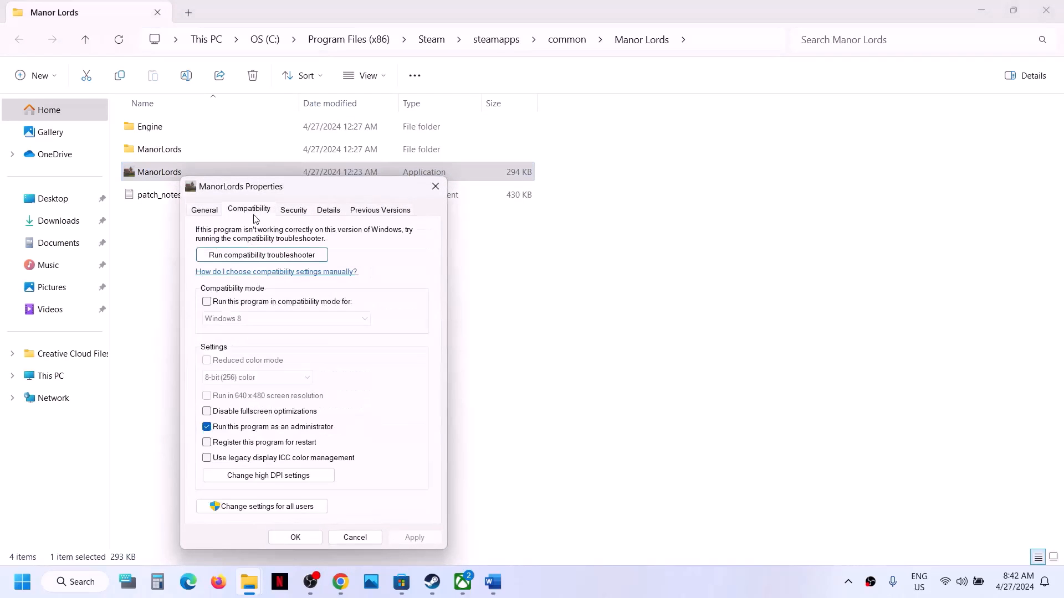
click(210, 303)
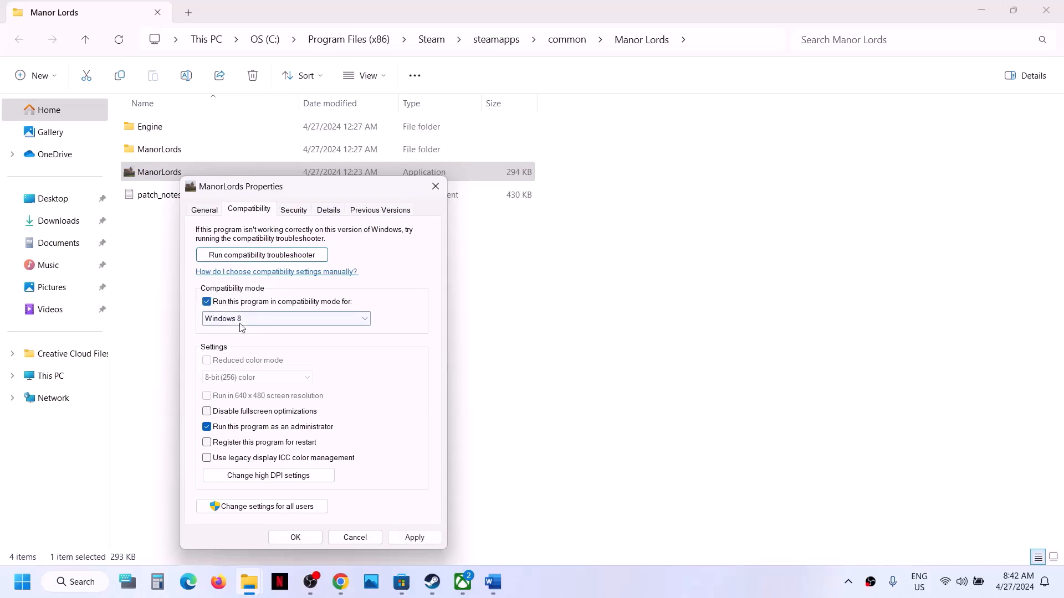
click(414, 537)
click(311, 537)
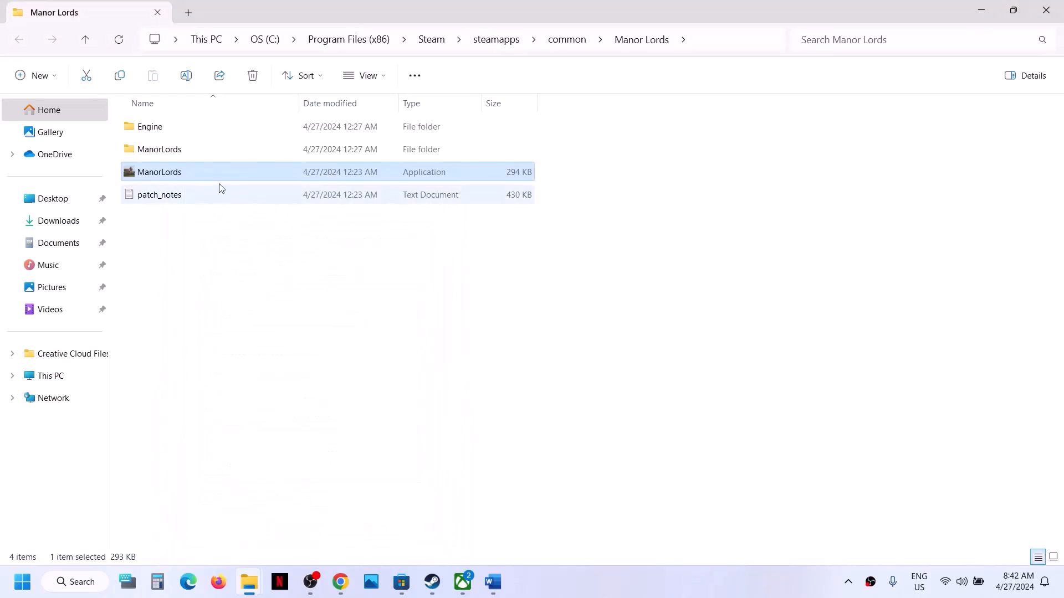
Disable fullscreen optimizations for the ManorLords application and apply it
right_click(220, 179)
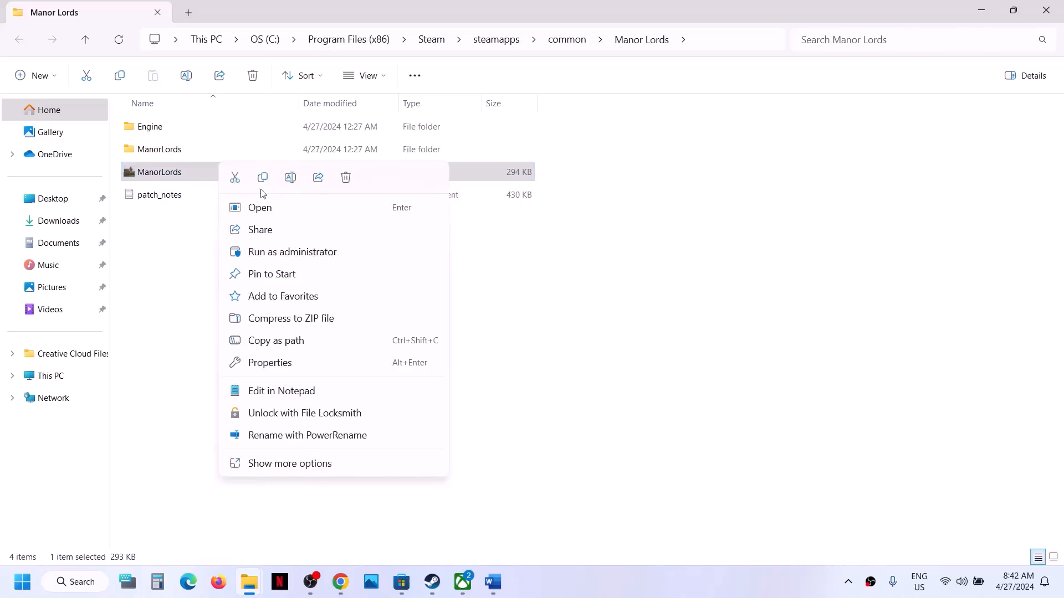
click(286, 362)
click(294, 212)
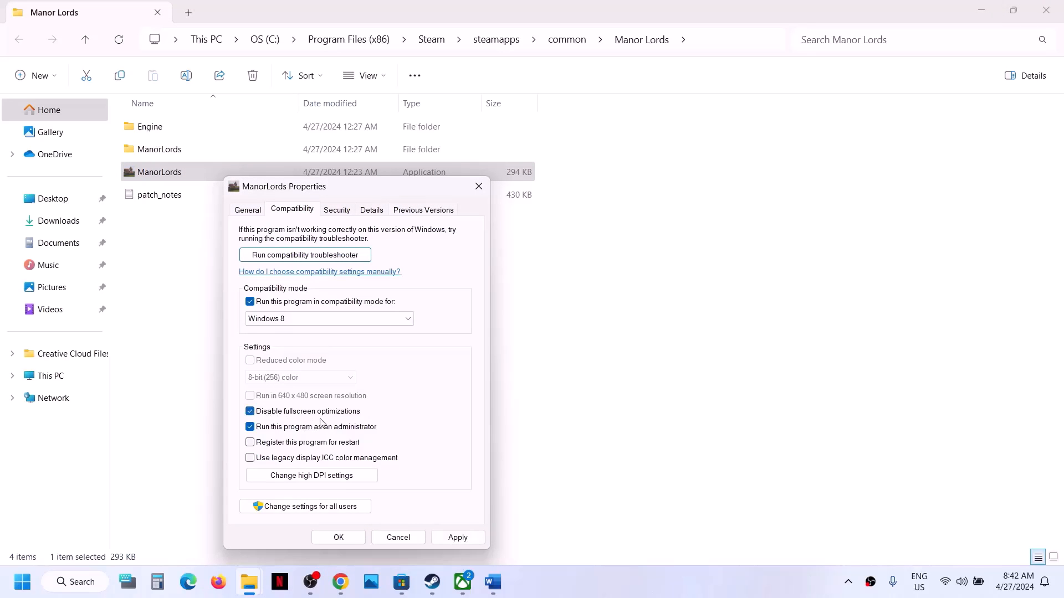
click(466, 536)
click(329, 538)
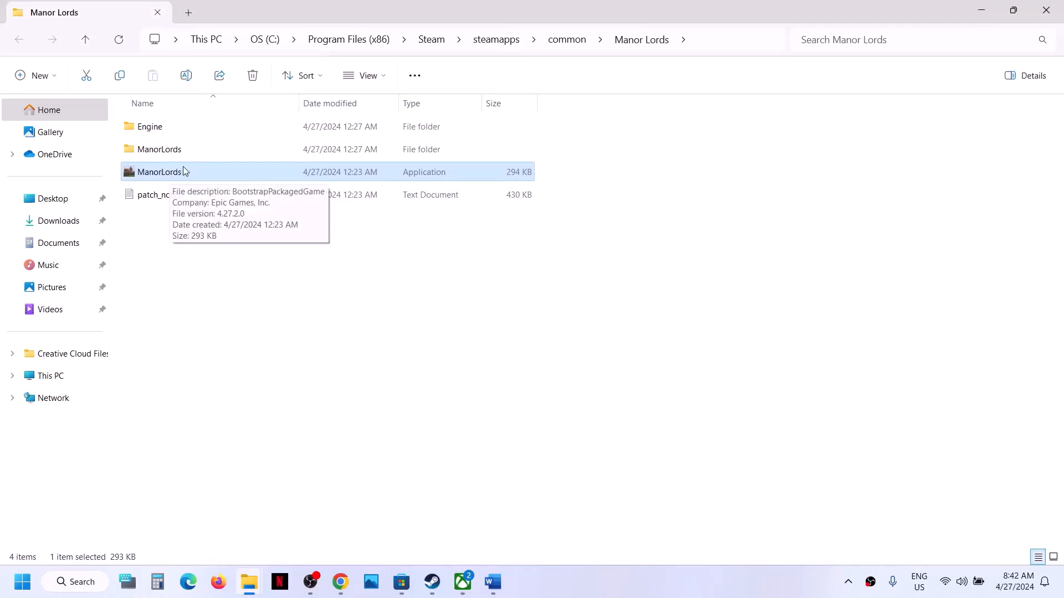
In ManorLords\Binaries\Win64, set ManorLords-Win64-Shipping to run as administrator
double_click(165, 155)
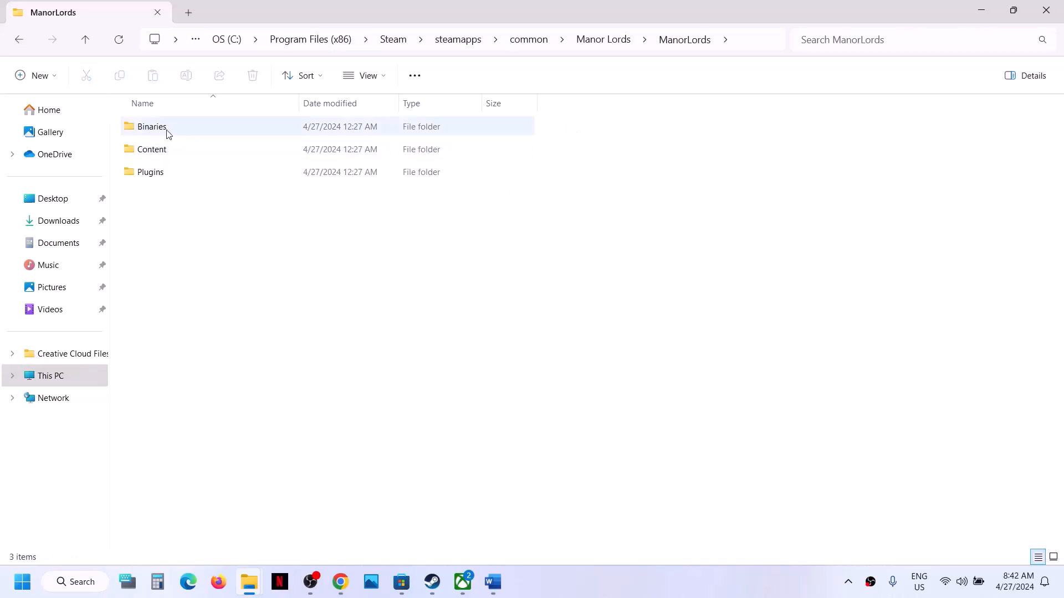
double_click(152, 127)
double_click(164, 131)
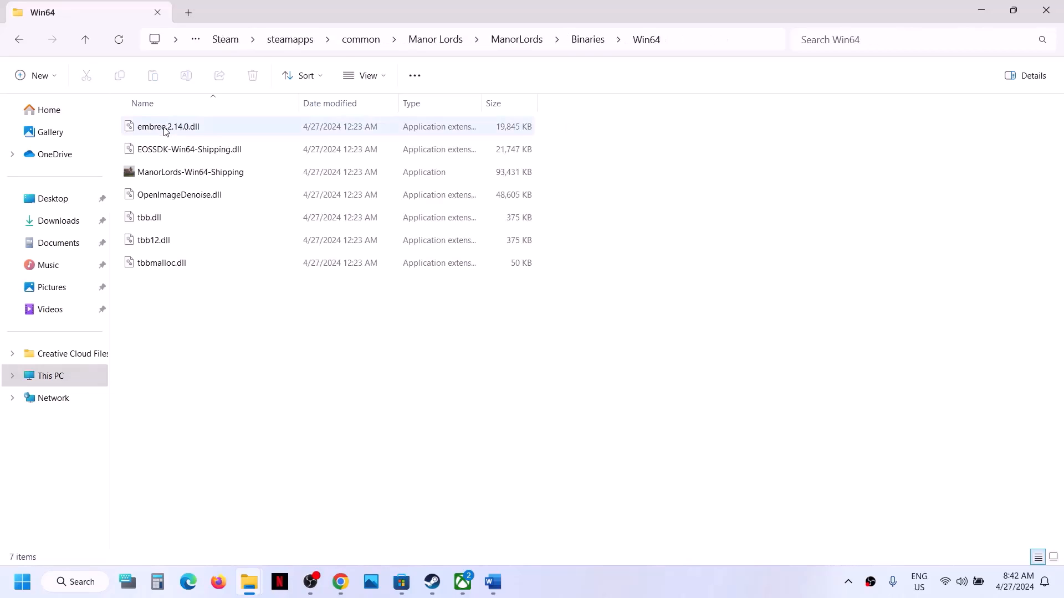
click(194, 174)
right_click(194, 177)
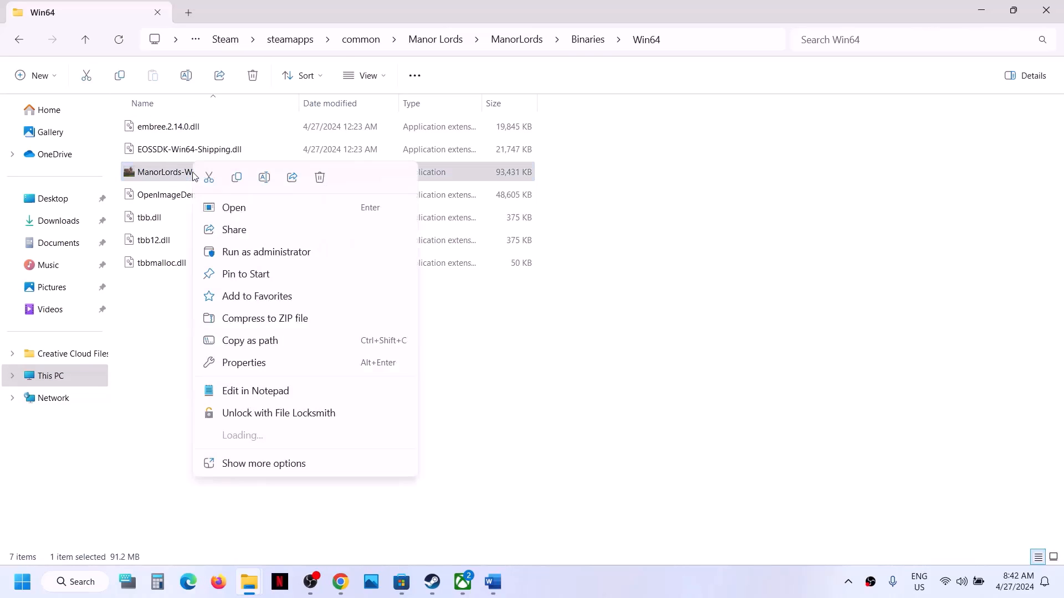
click(244, 363)
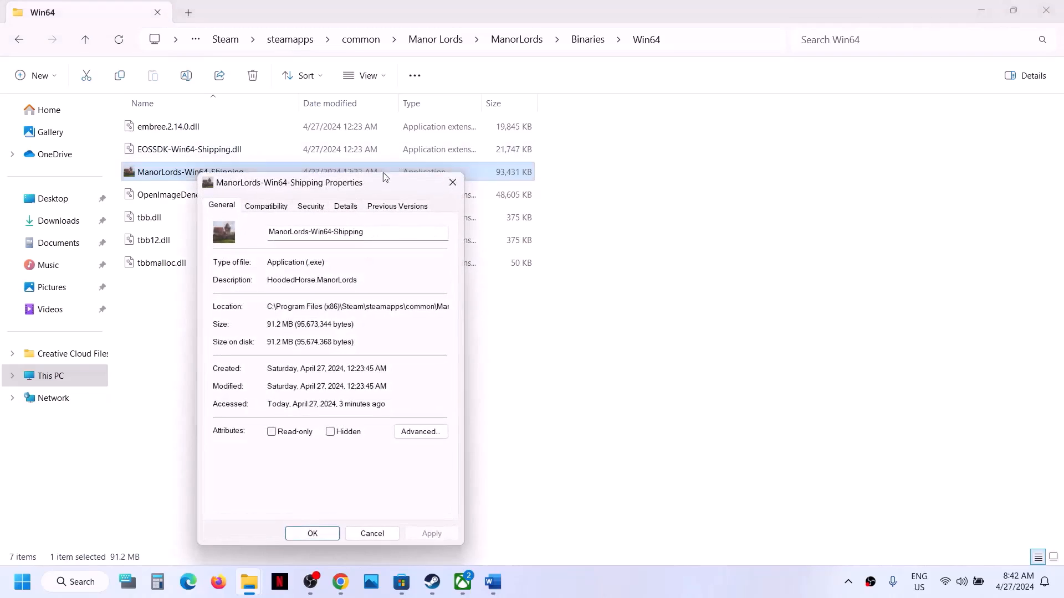
click(358, 150)
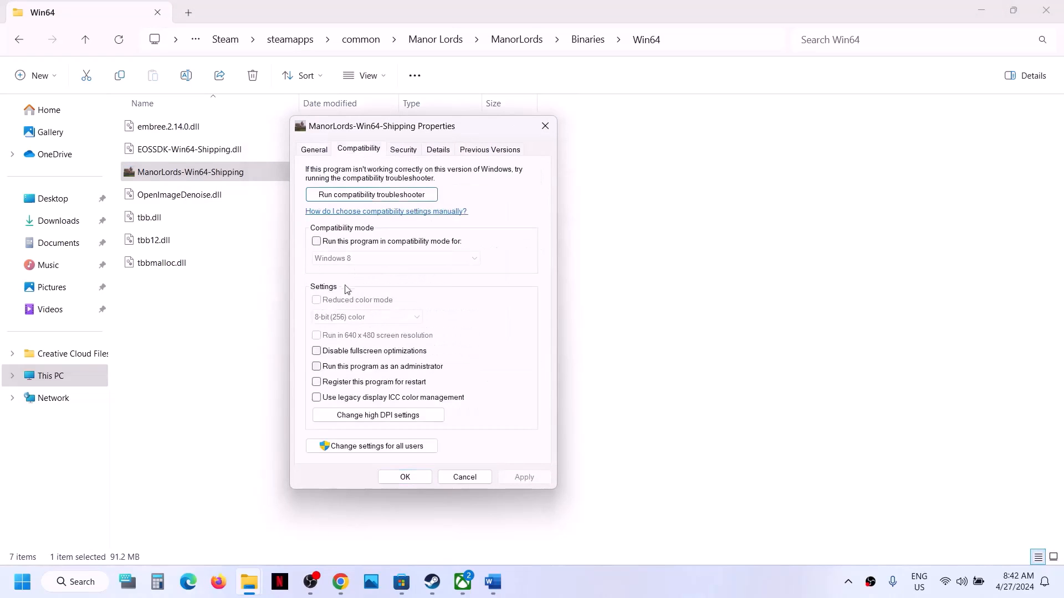
click(316, 367)
click(524, 477)
click(405, 477)
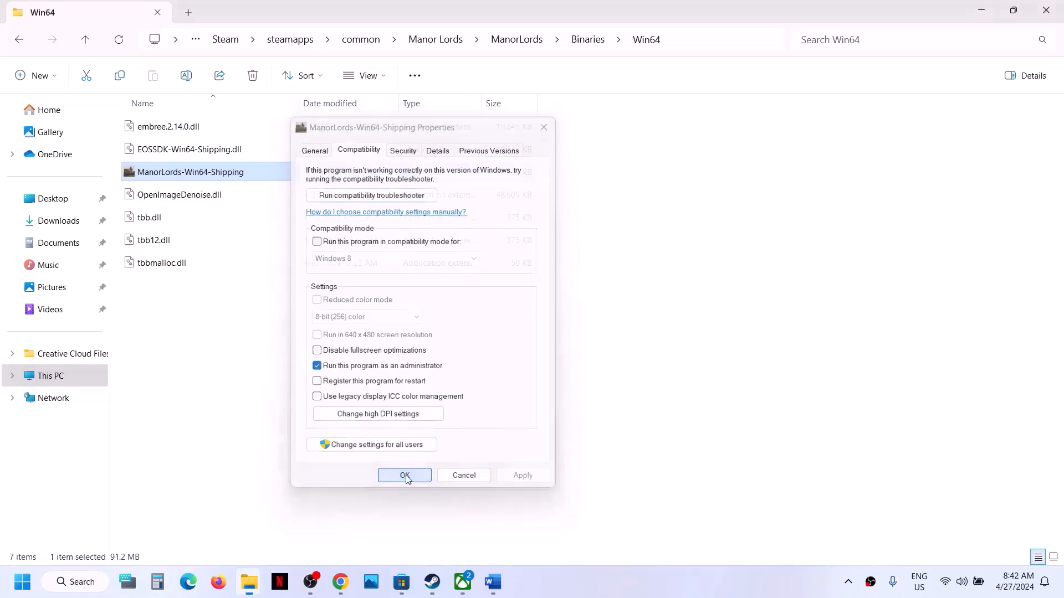
Enable compatibility mode for ManorLords-Win64-Shipping and choose Windows 7
right_click(225, 175)
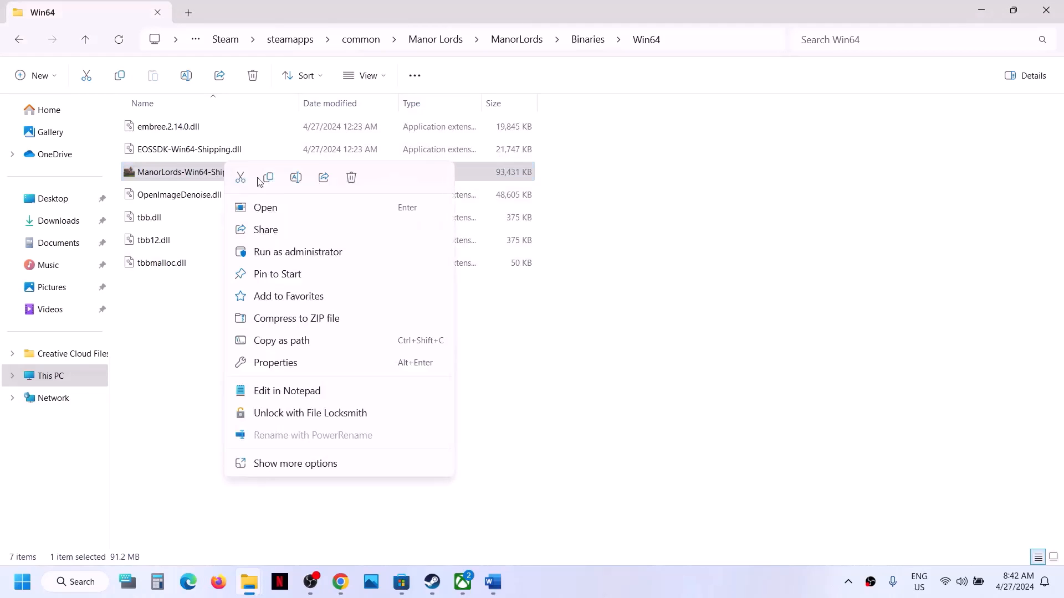
click(280, 363)
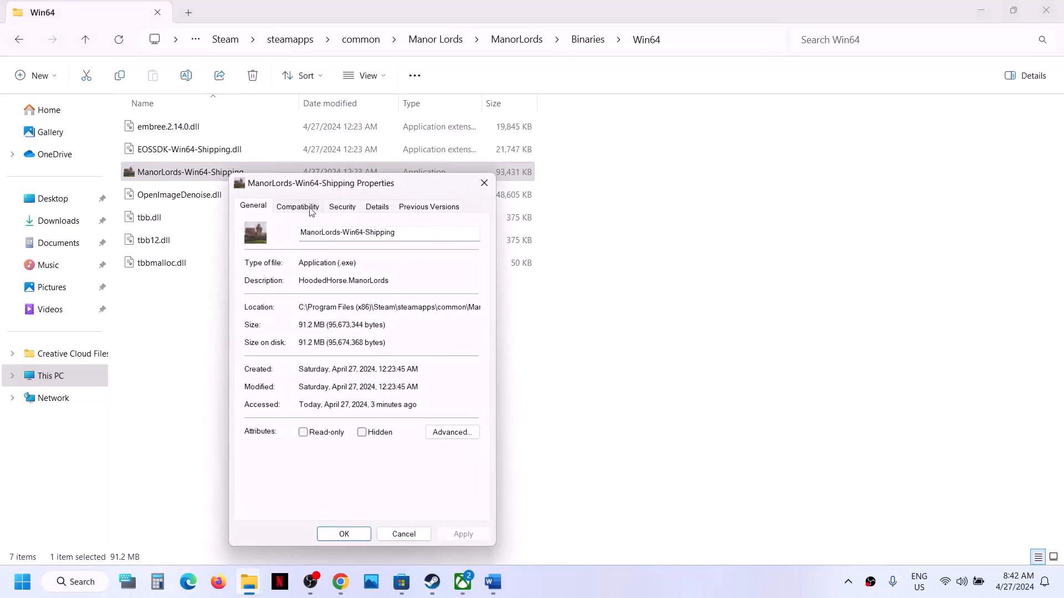
click(305, 212)
click(256, 300)
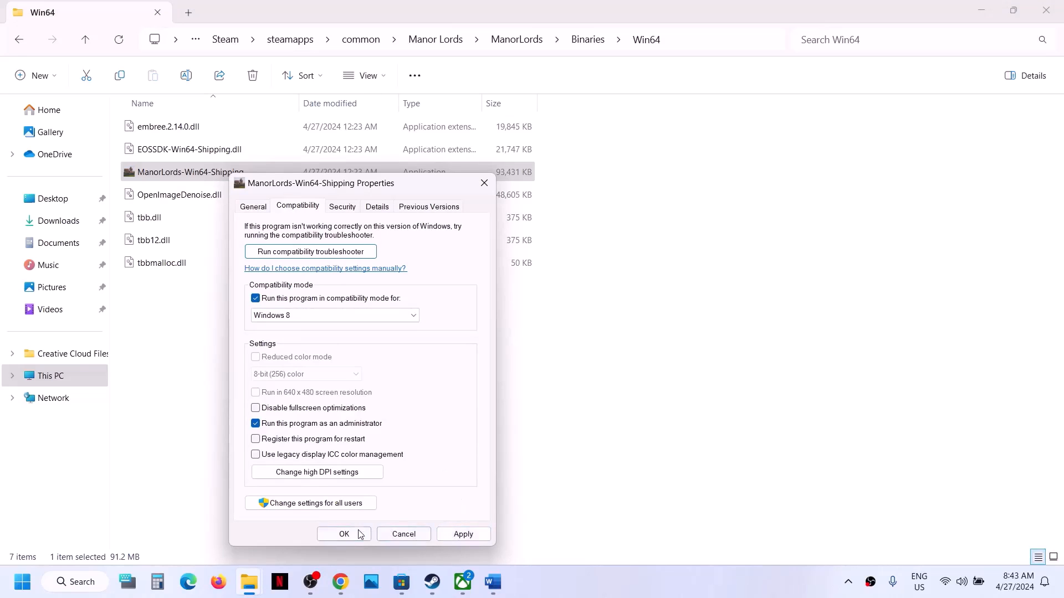
click(361, 319)
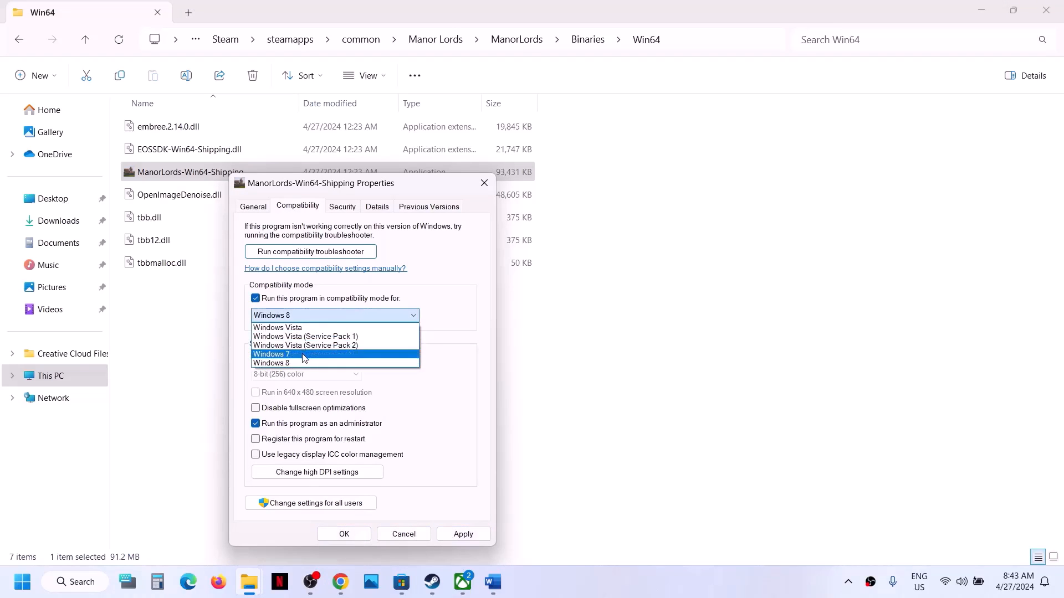
click(304, 355)
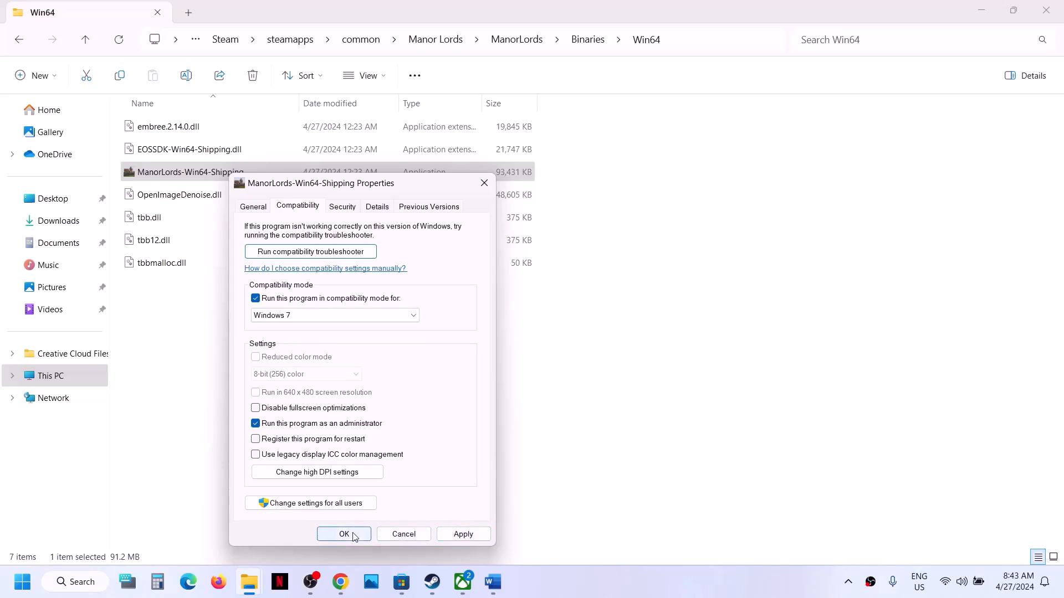
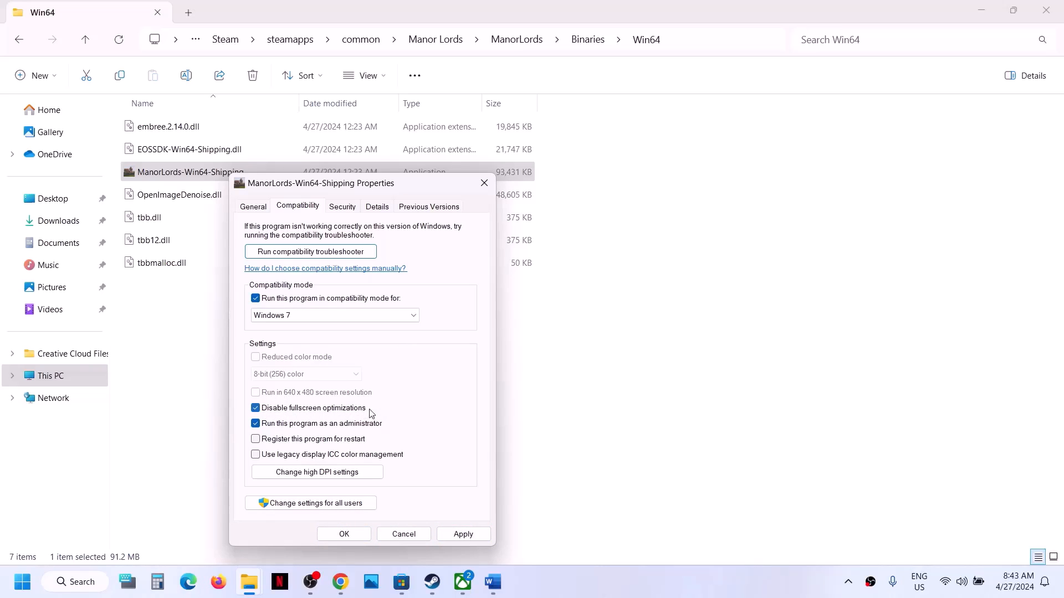
Reopen ManorLords-Win64-Shipping's compatibility settings and untick compatibility mode, fullscreen optimizations and run as administrator
click(347, 534)
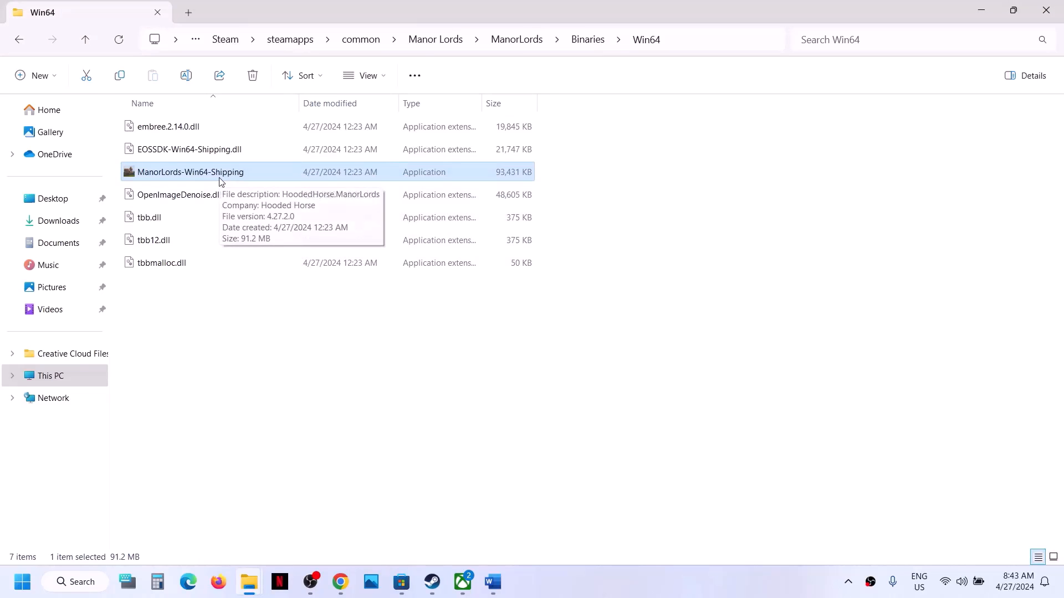
right_click(221, 181)
click(264, 361)
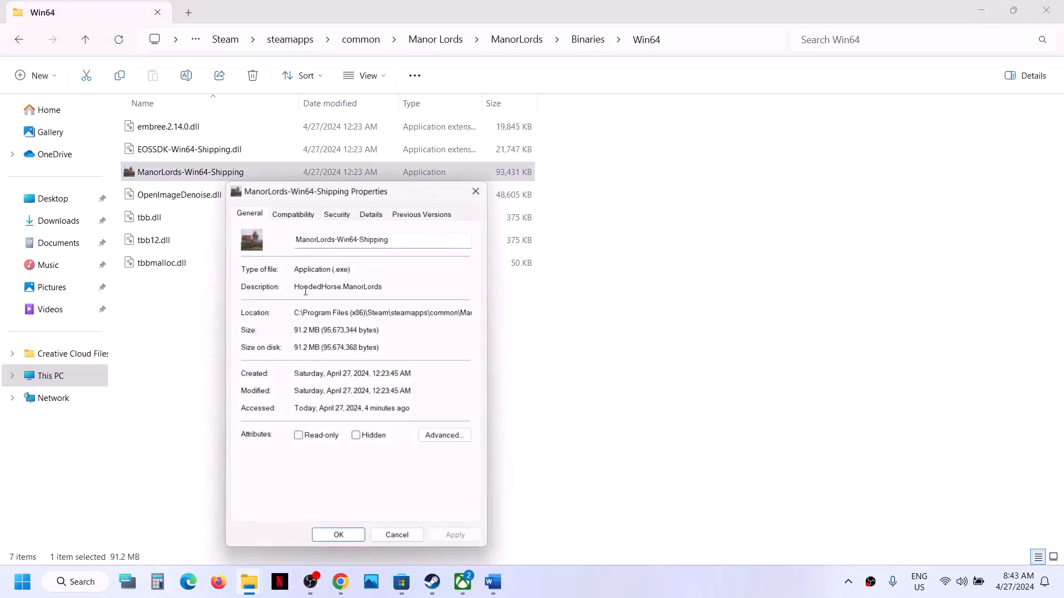
click(292, 213)
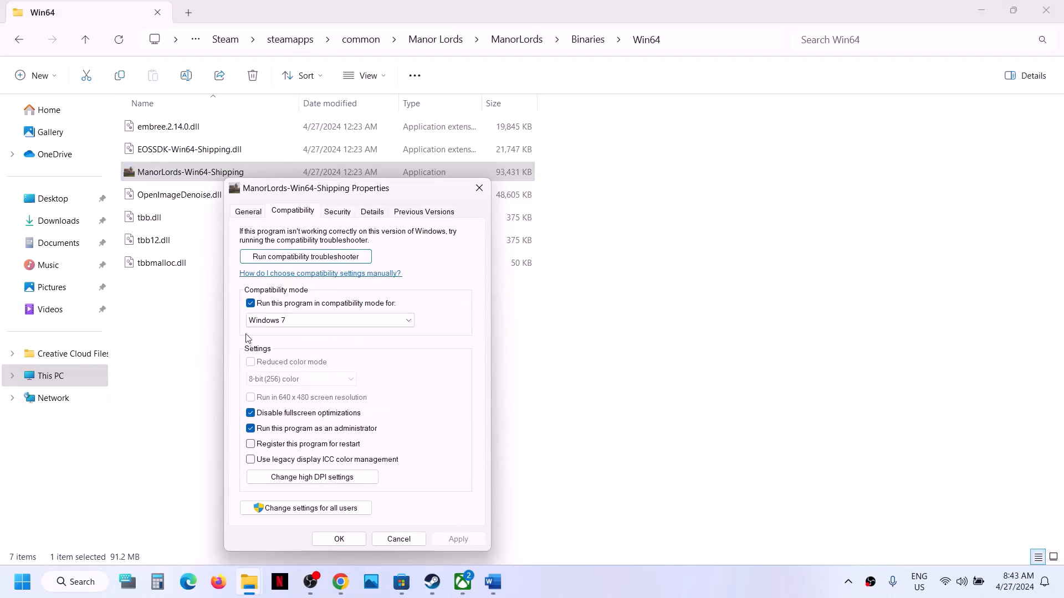
click(251, 304)
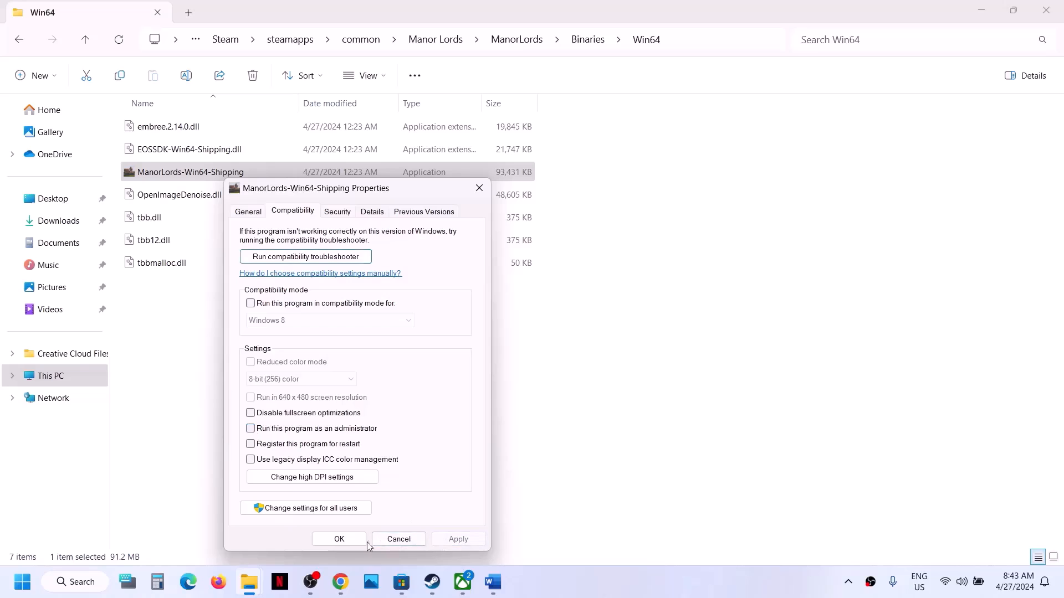
click(338, 539)
In the Manor Lords folder, untick all ManorLords launcher compatibility options, apply, and close File Explorer
click(85, 39)
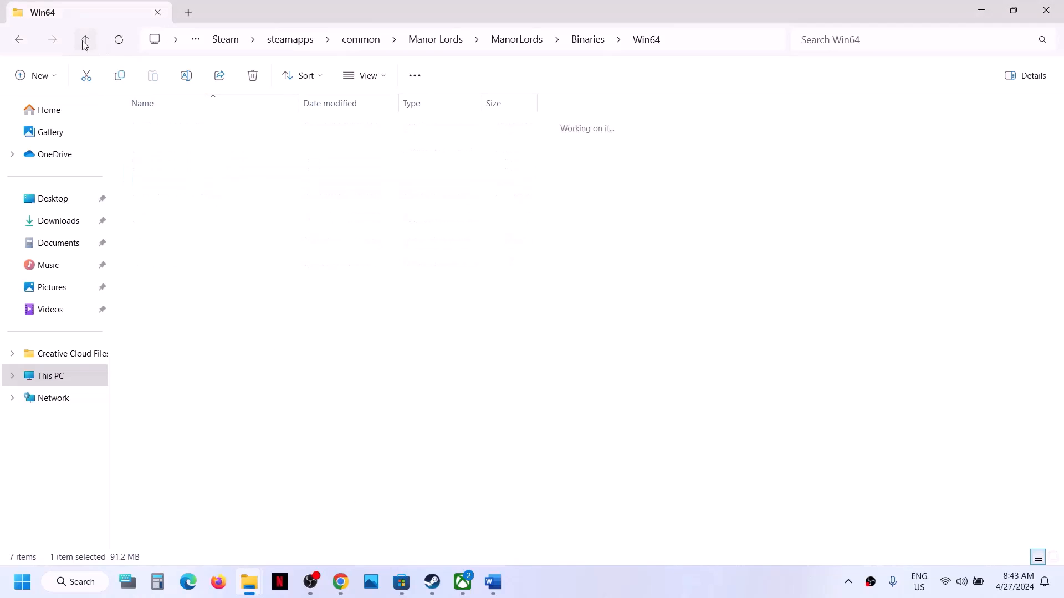
click(84, 40)
click(85, 40)
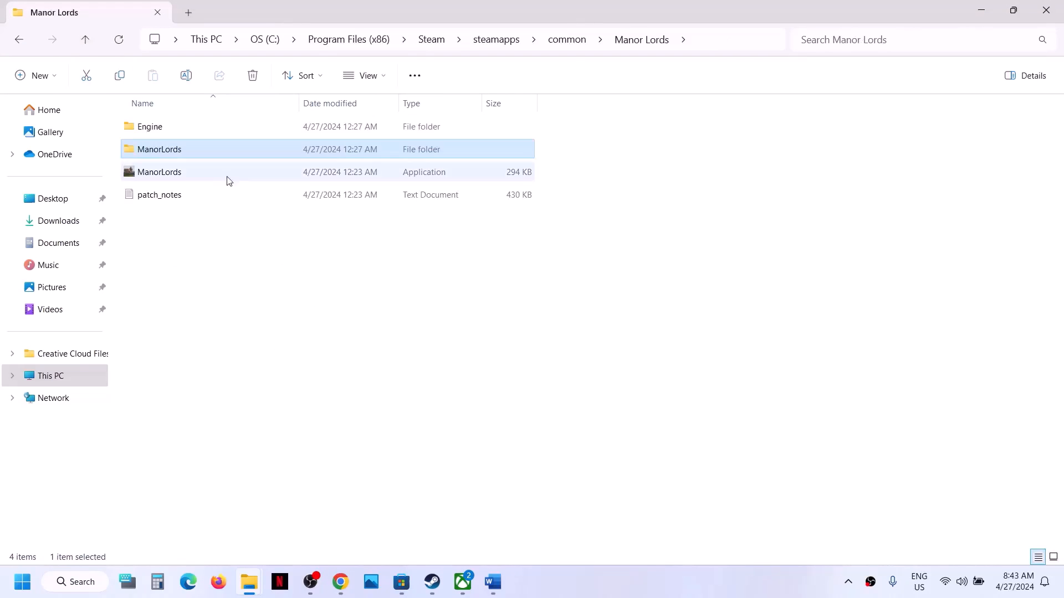
click(181, 174)
right_click(181, 174)
click(226, 361)
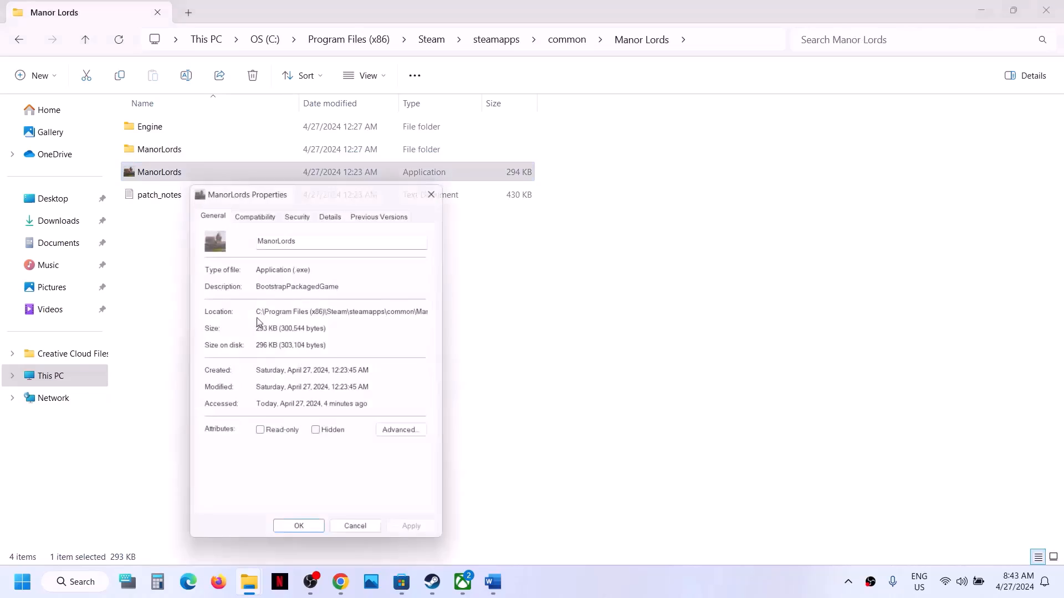
click(251, 214)
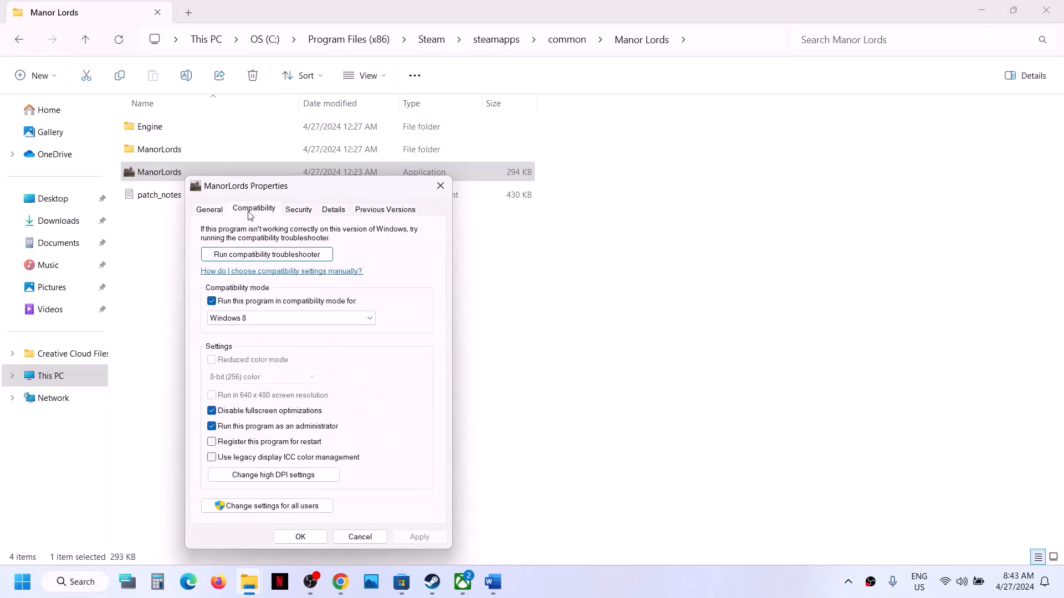
click(212, 303)
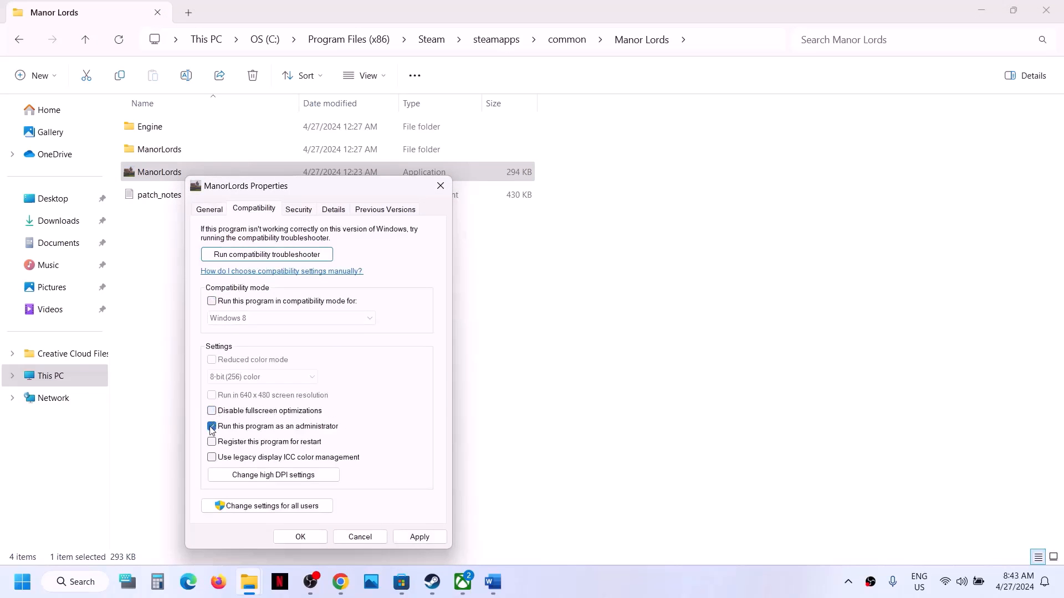
click(417, 537)
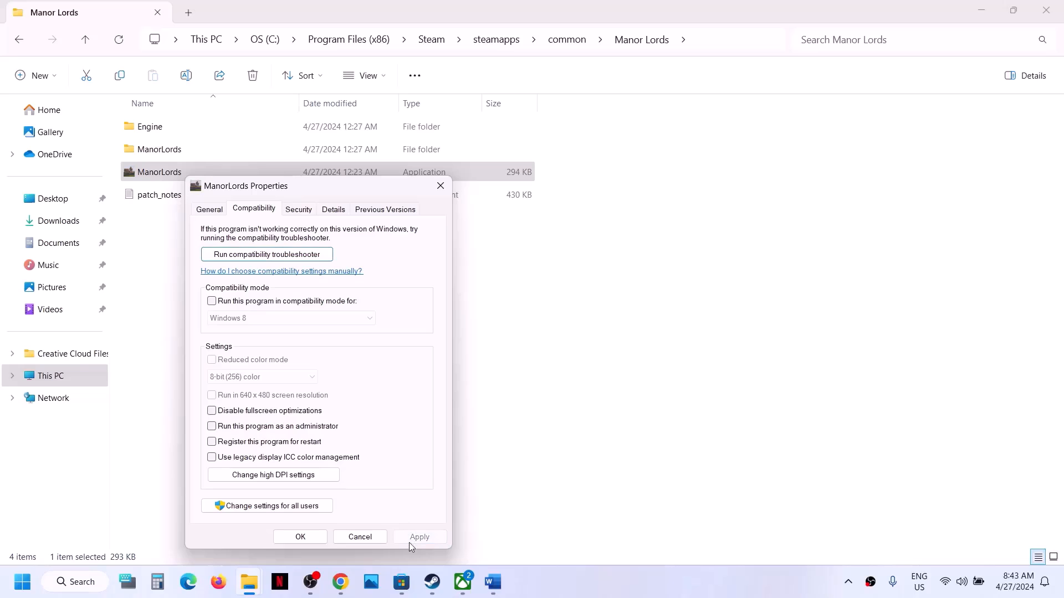
click(310, 538)
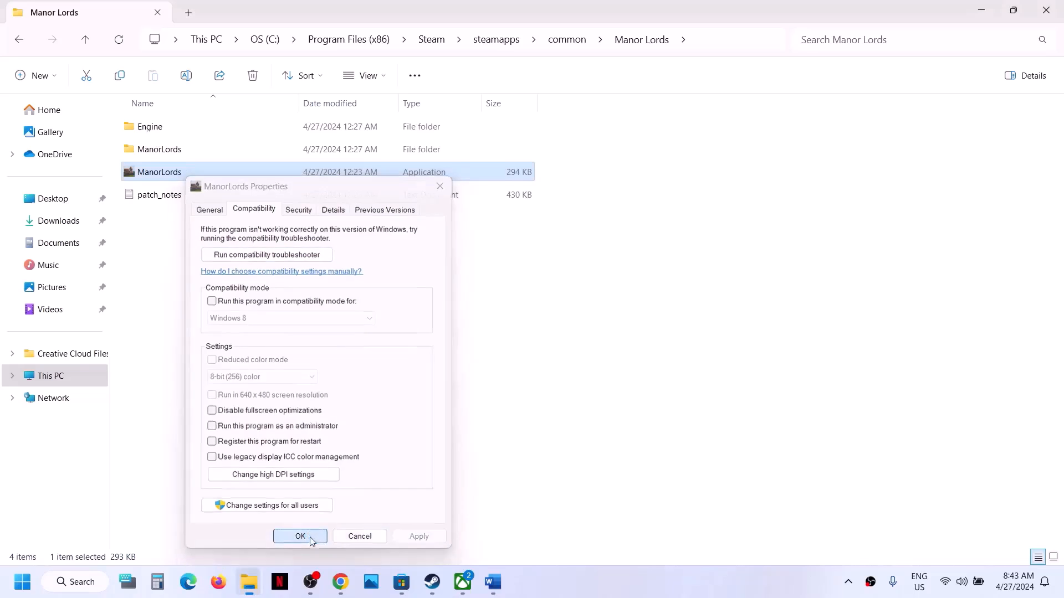
click(1055, 21)
Scroll Word to Step 10 and highlight 'game exe file' and 'Windows Security and Firewall'
click(493, 582)
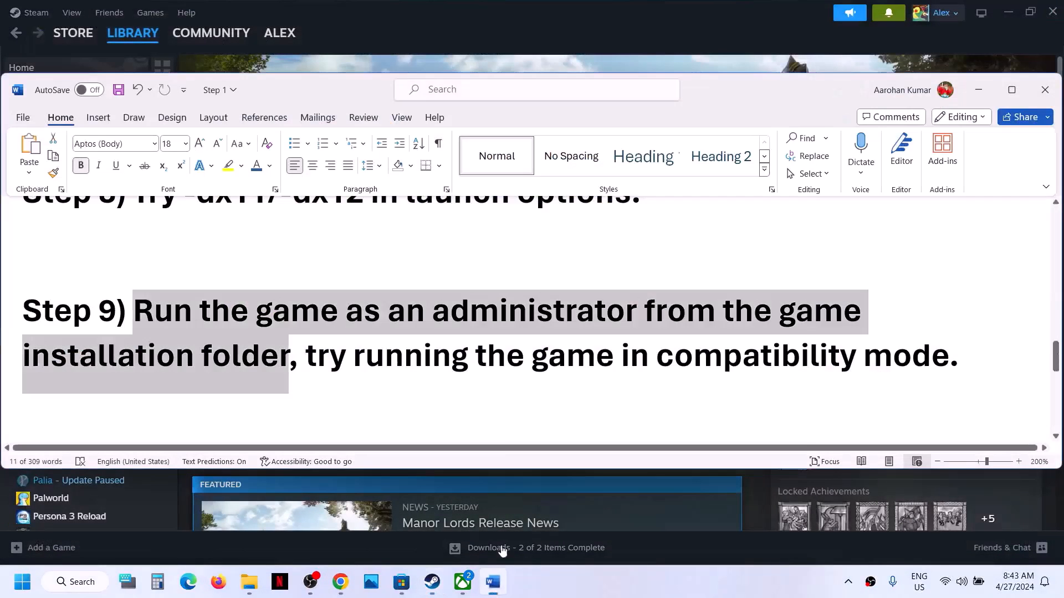
scroll(419, 397, down, 3)
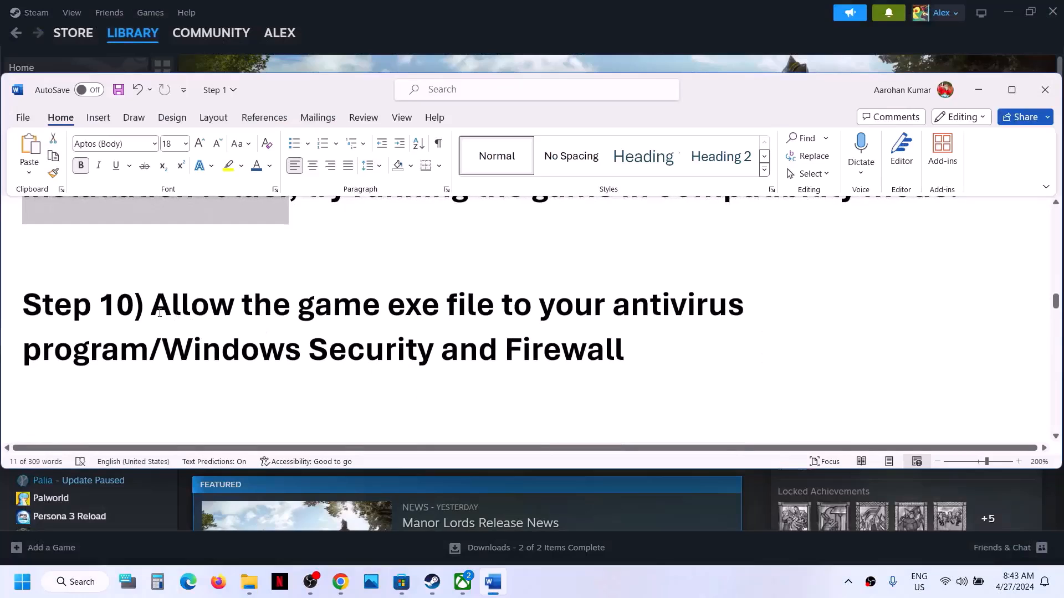
drag(150, 304, 166, 373)
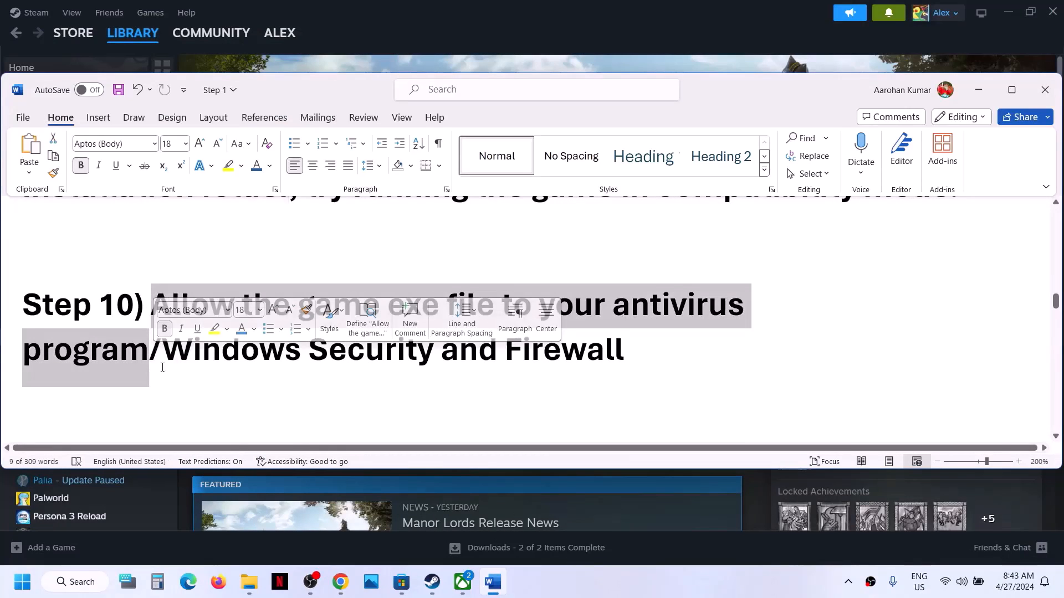
click(168, 374)
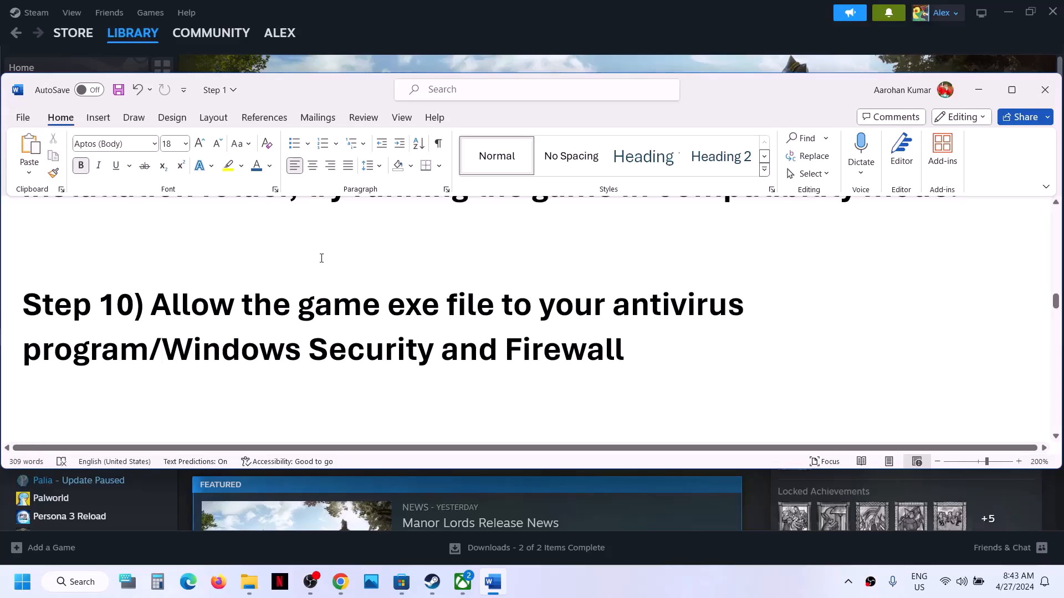
drag(351, 304, 493, 307)
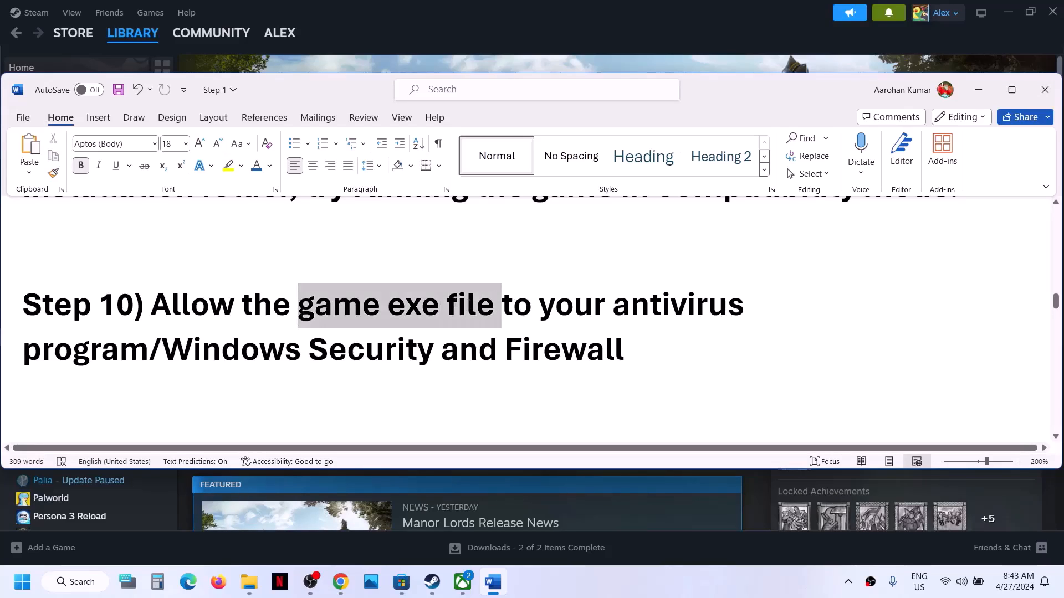
drag(163, 349, 624, 351)
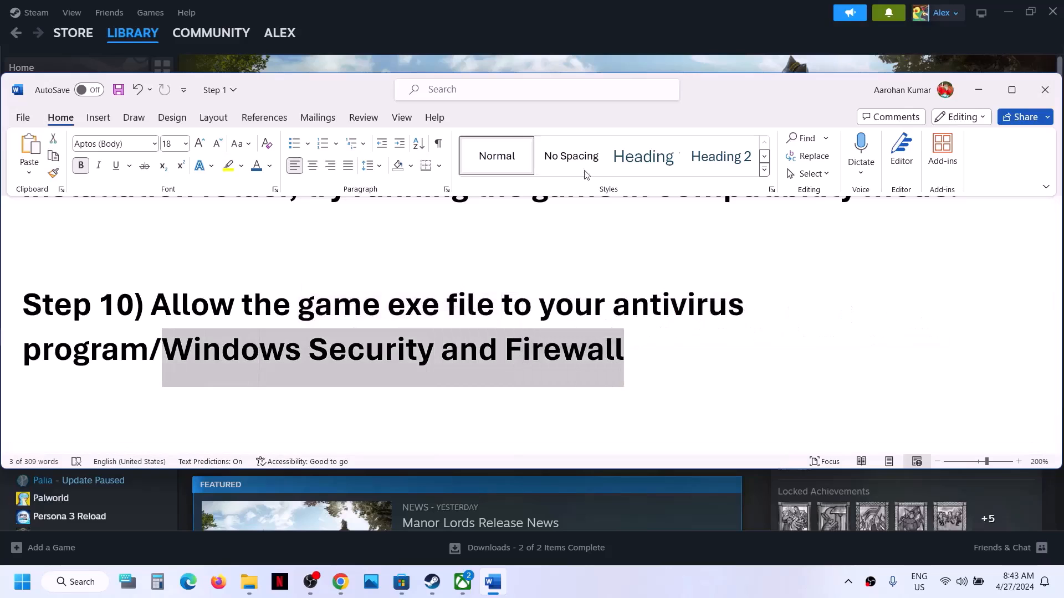
click(526, 35)
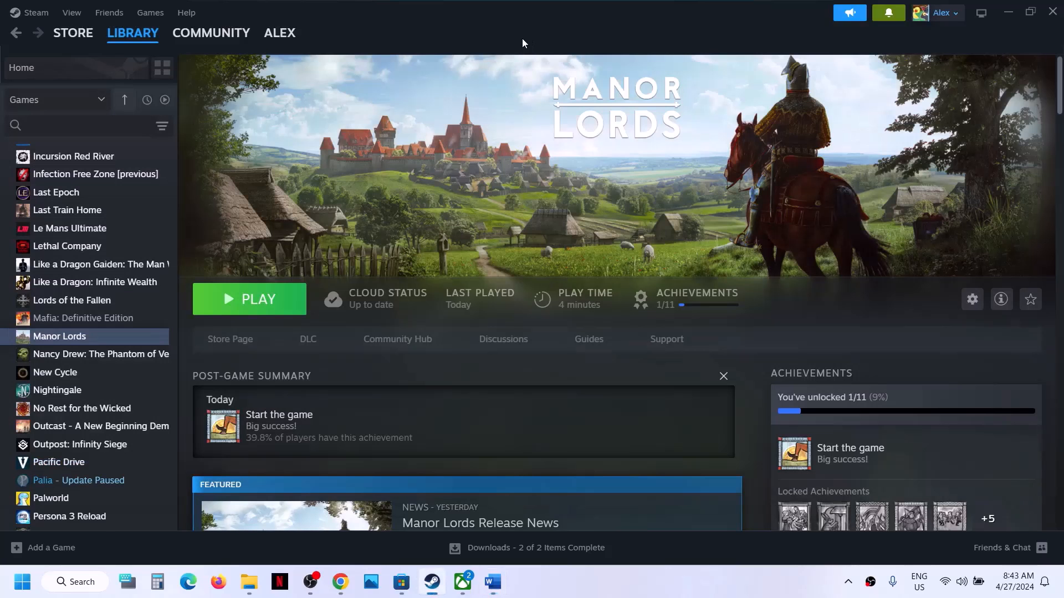
Open Windows Settings and go to Privacy & security > Windows Security
click(23, 582)
click(198, 235)
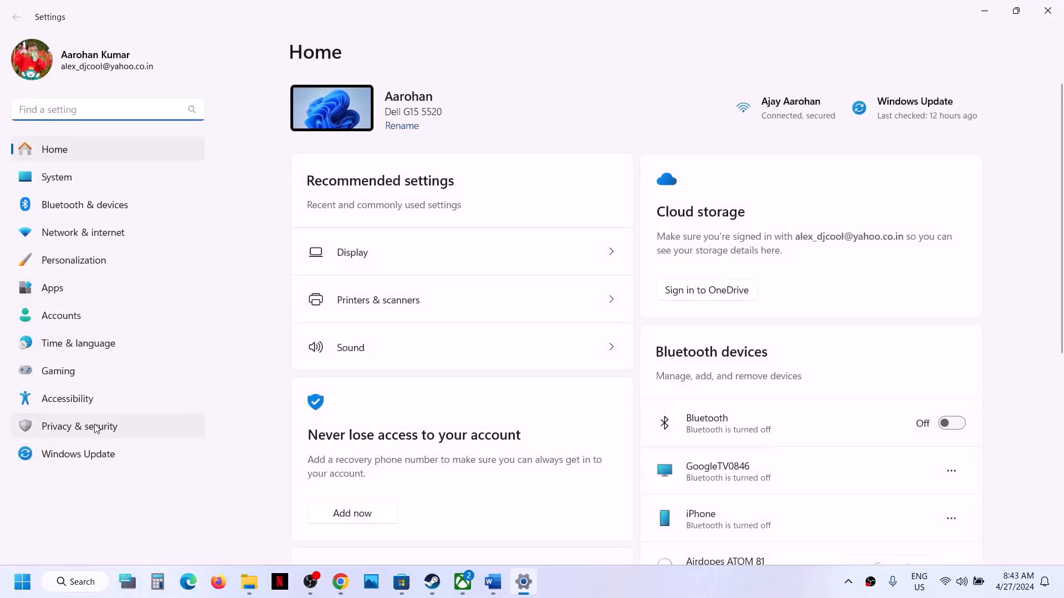
click(96, 427)
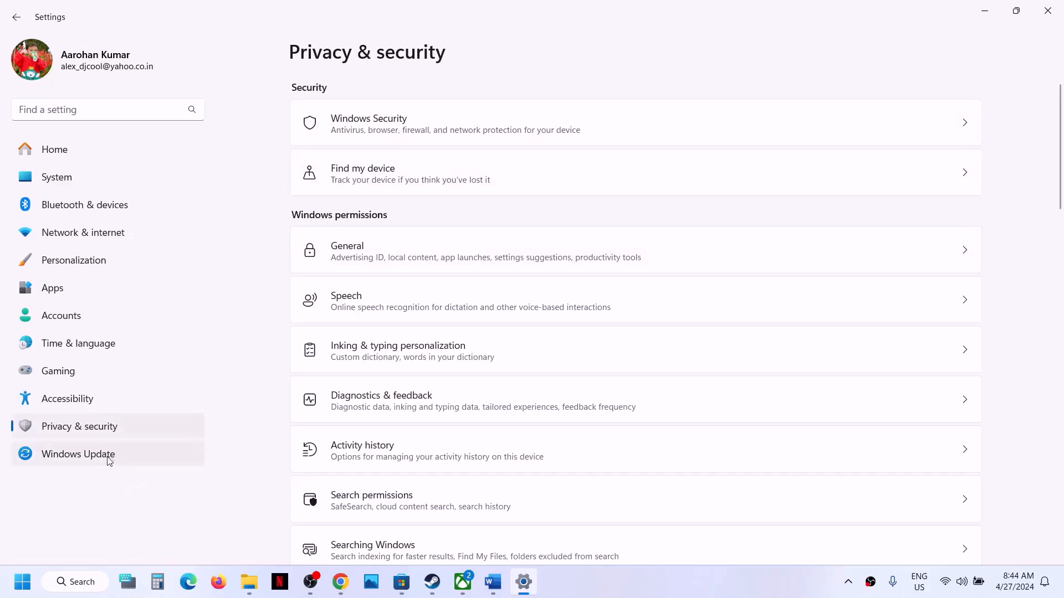
click(397, 123)
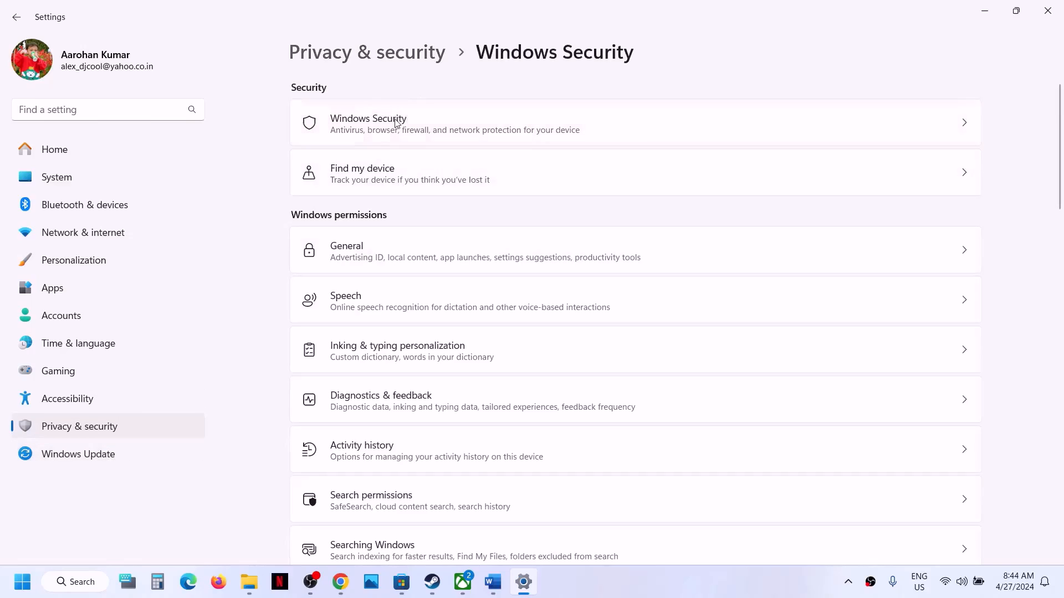
In Virus & threat protection, open ransomware protection's allowed apps for Controlled folder access
click(377, 220)
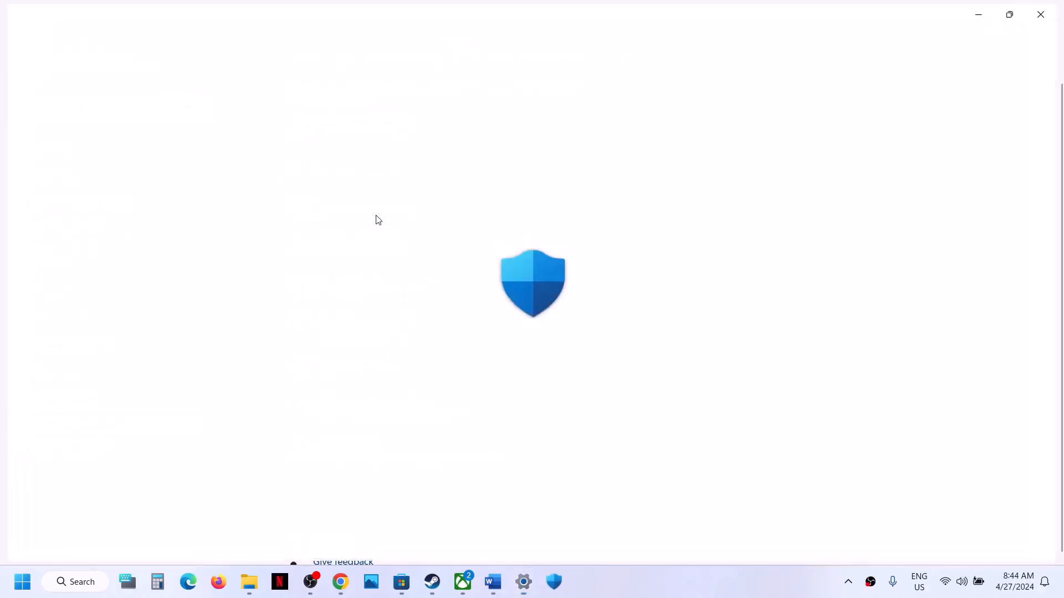
scroll(377, 220, down, 4)
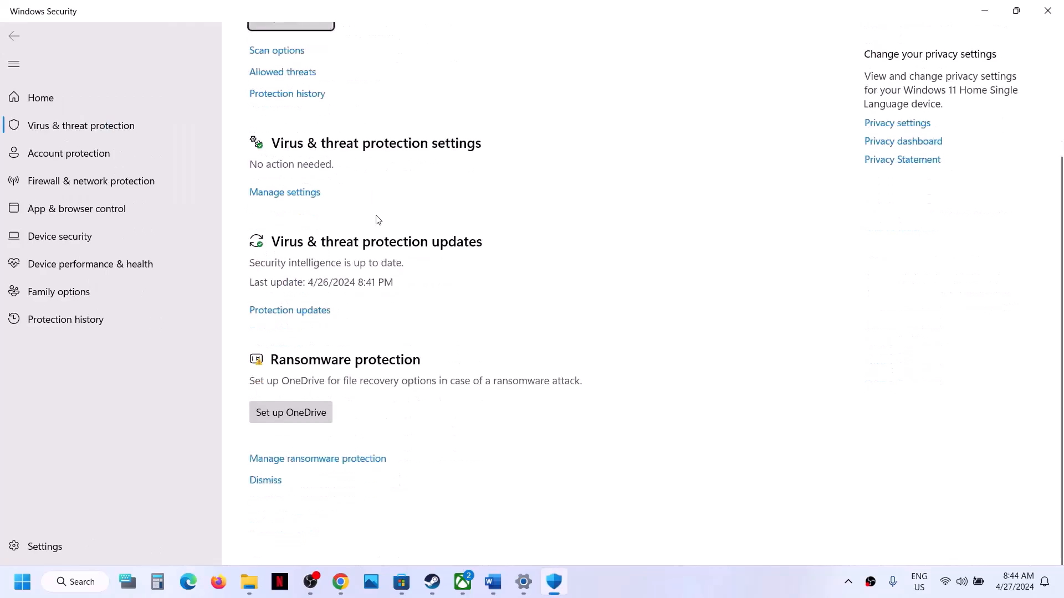
scroll(357, 399, up, 1)
click(345, 494)
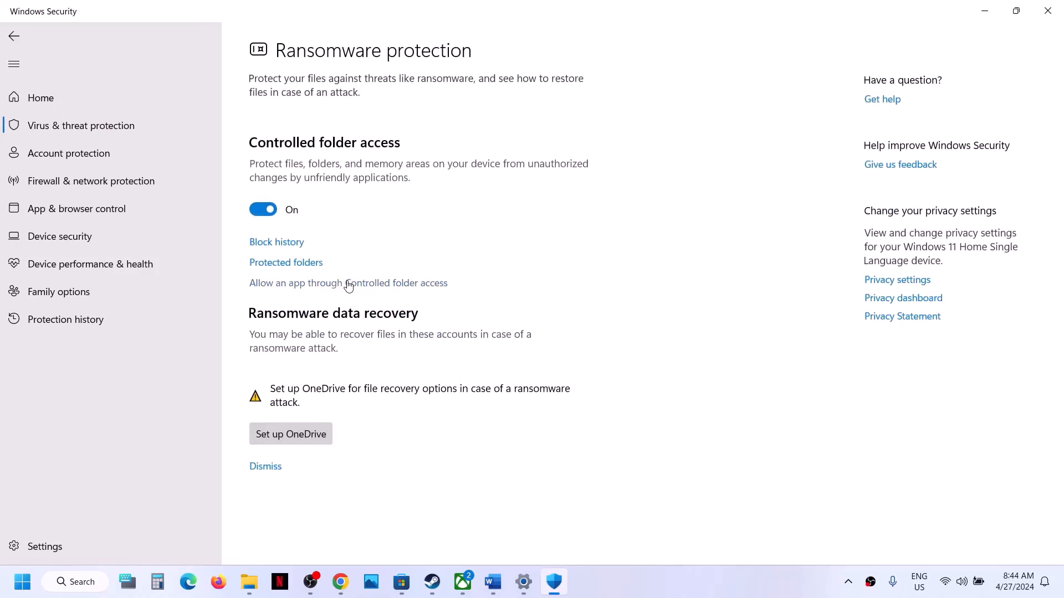
click(348, 286)
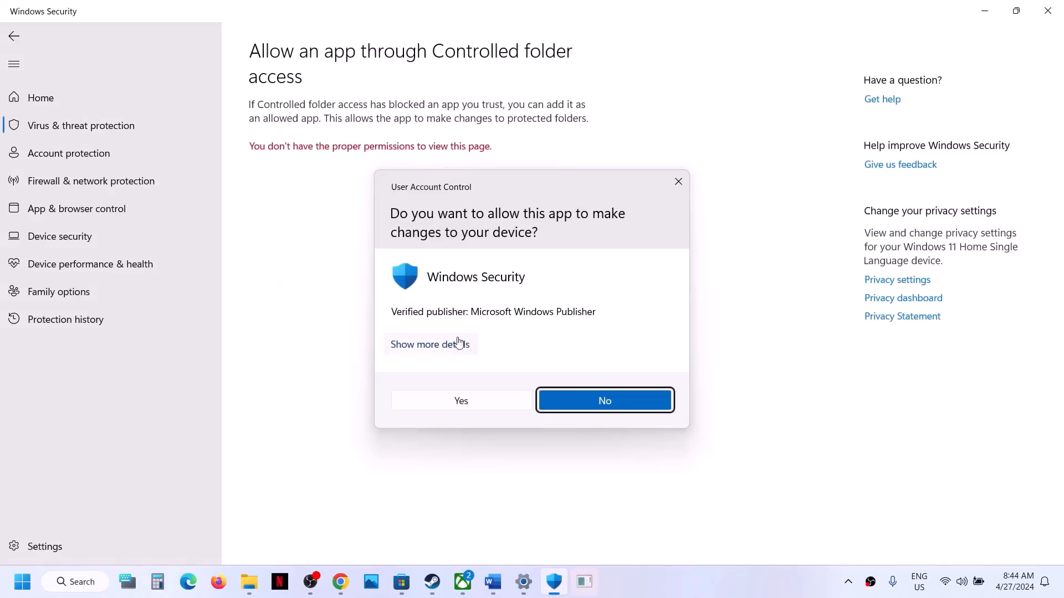
click(456, 399)
Add the ManorLords launcher from the Steam common folder as an allowed app
click(354, 156)
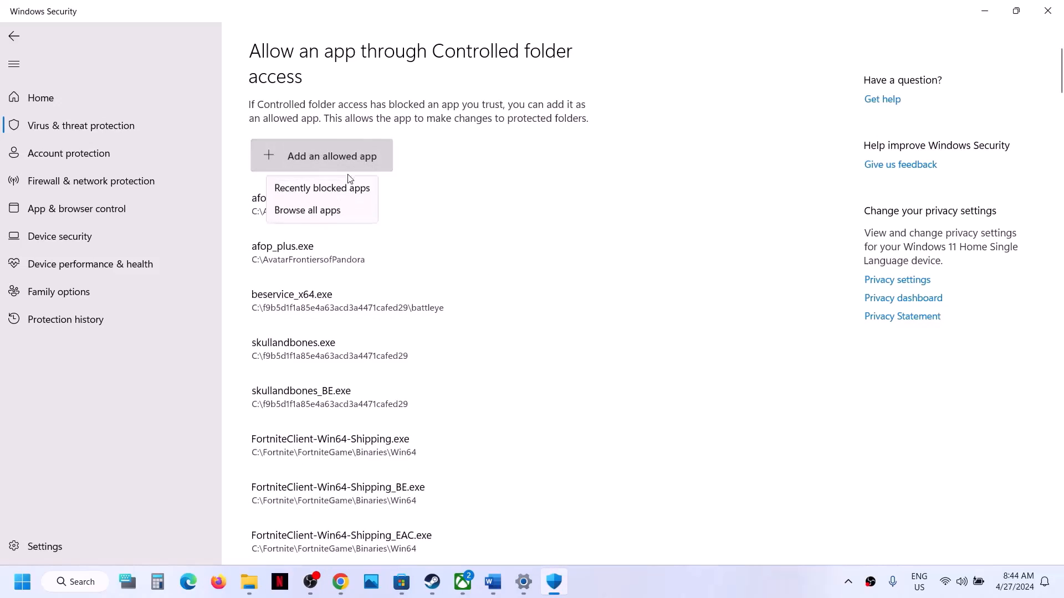
click(331, 211)
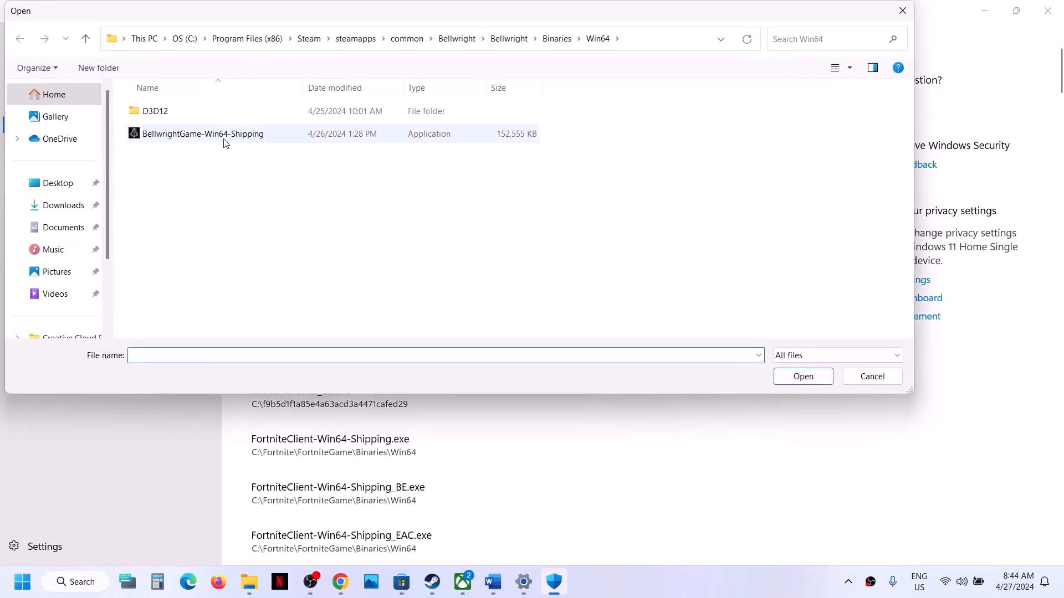
click(402, 40)
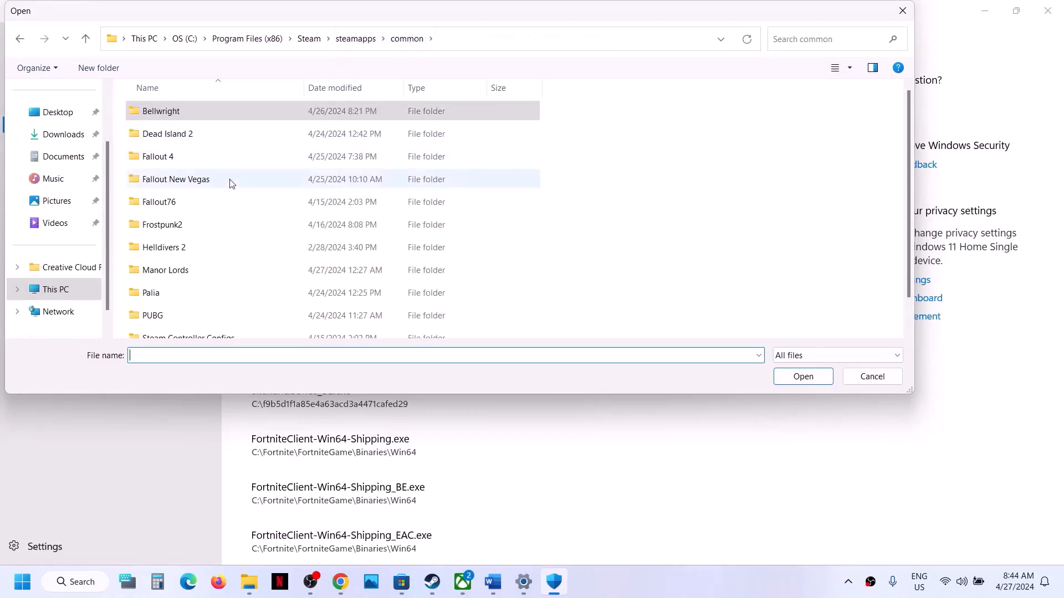
scroll(221, 205, down, 1)
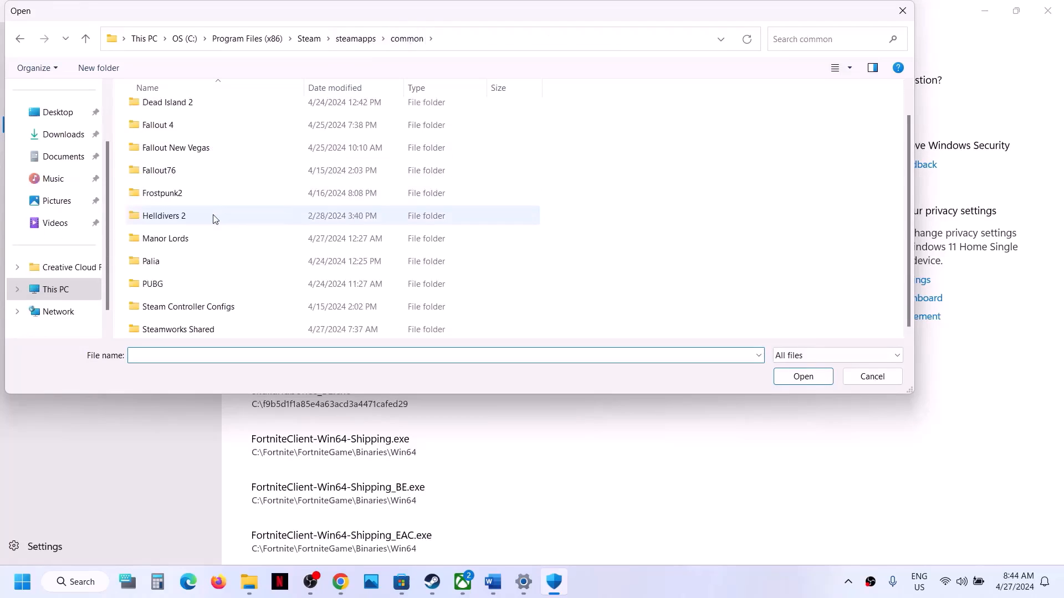
double_click(202, 242)
click(186, 158)
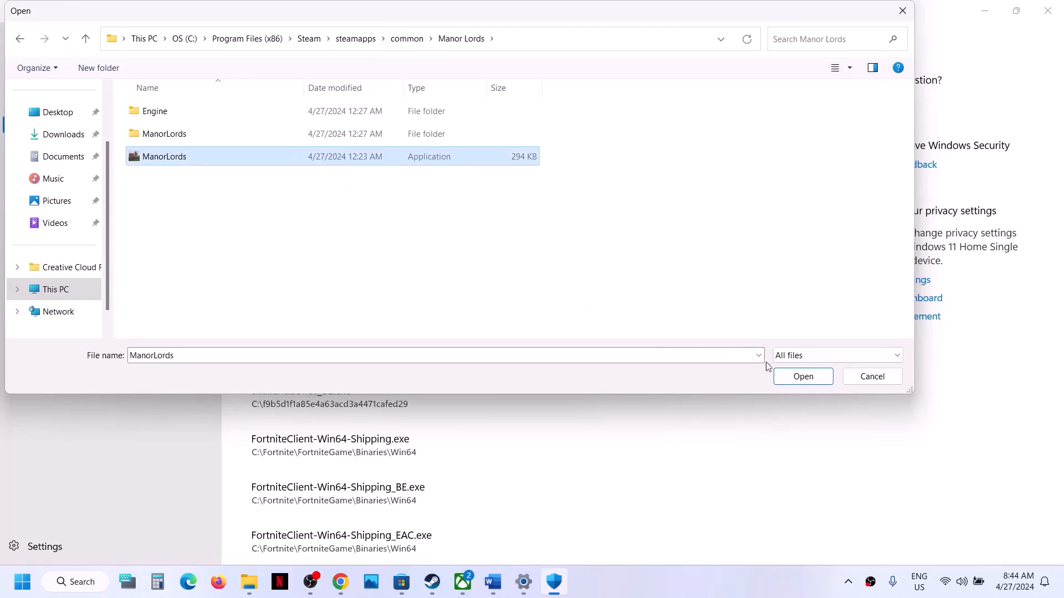
click(803, 376)
Add ManorLords-Win64-Shipping from ManorLords\Binaries\Win64 as another allowed app
click(380, 163)
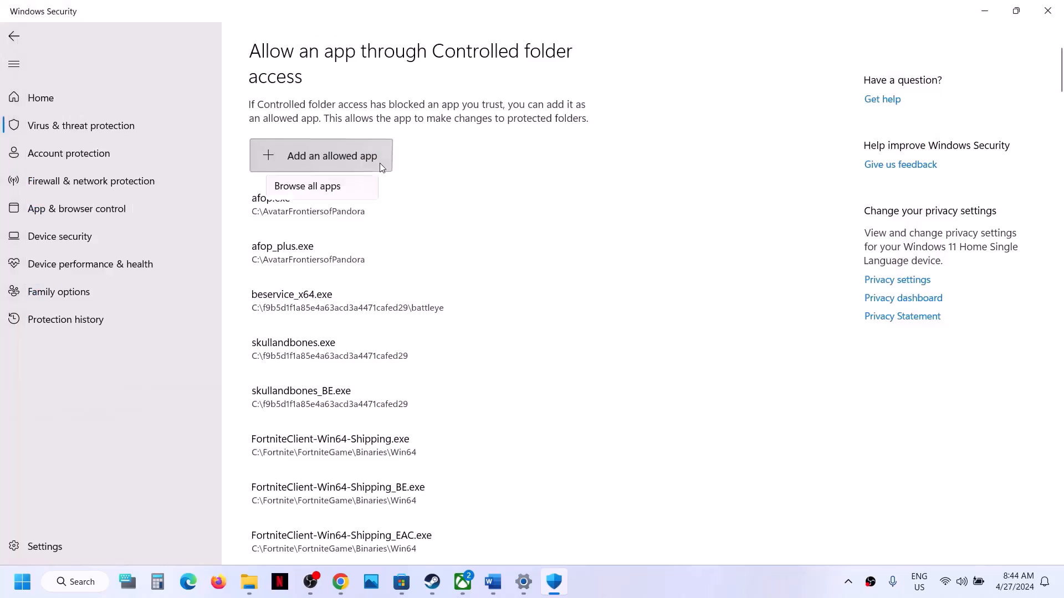
click(347, 210)
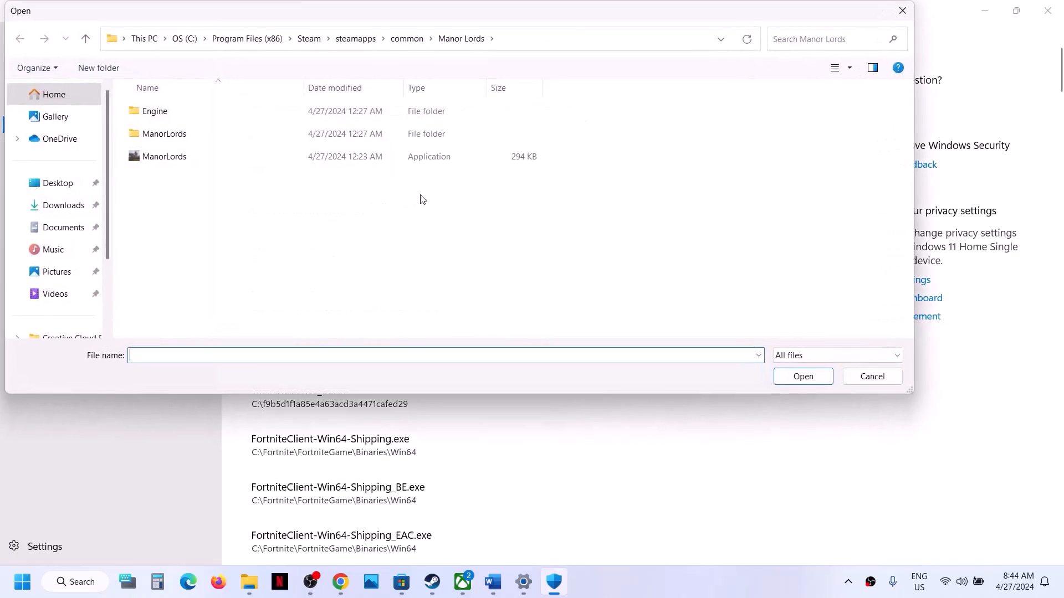
double_click(181, 135)
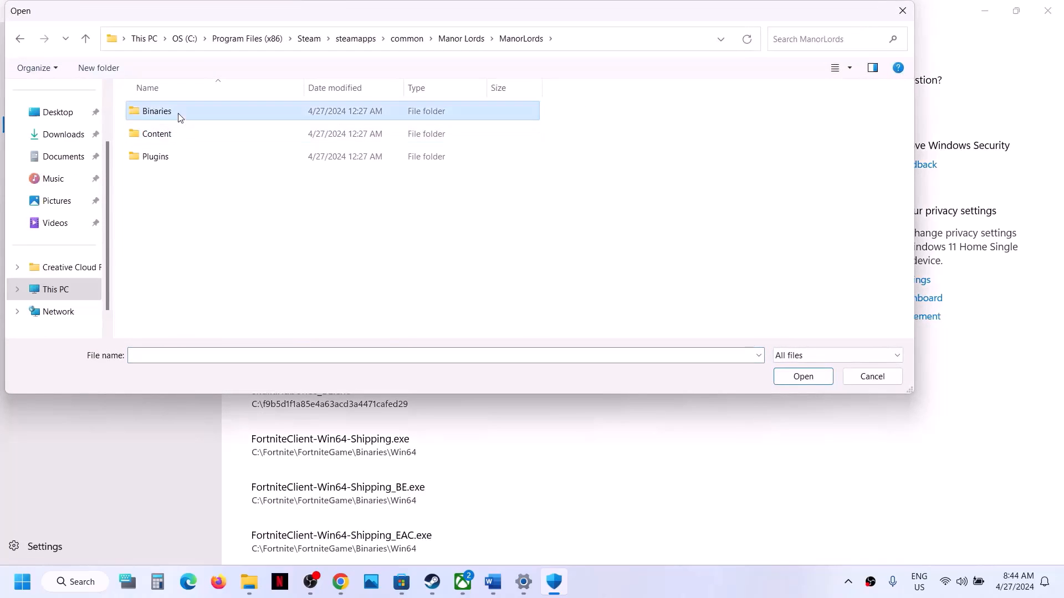
double_click(178, 113)
double_click(178, 113)
click(204, 118)
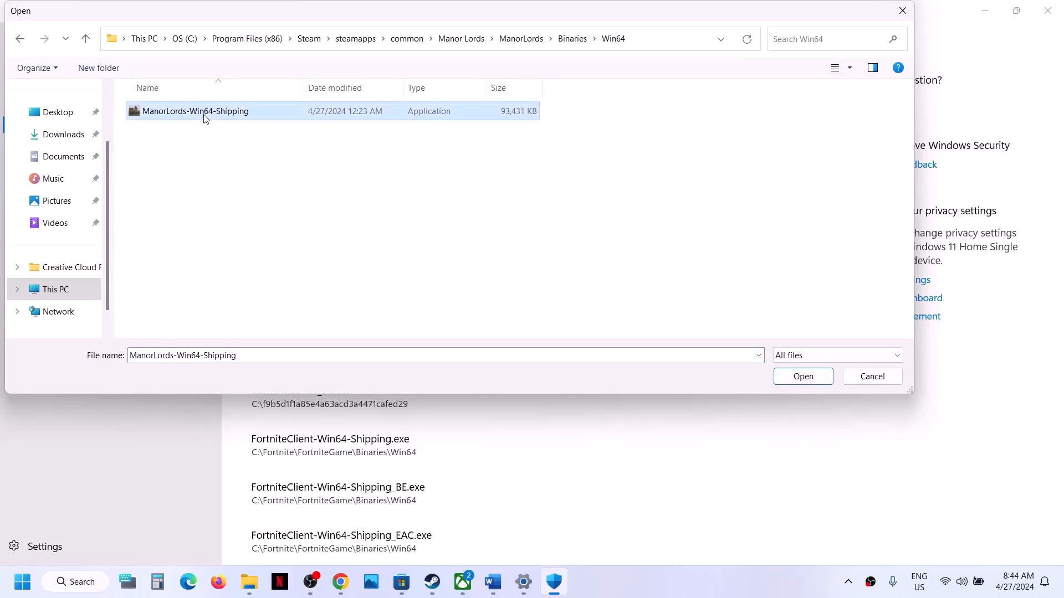
click(802, 377)
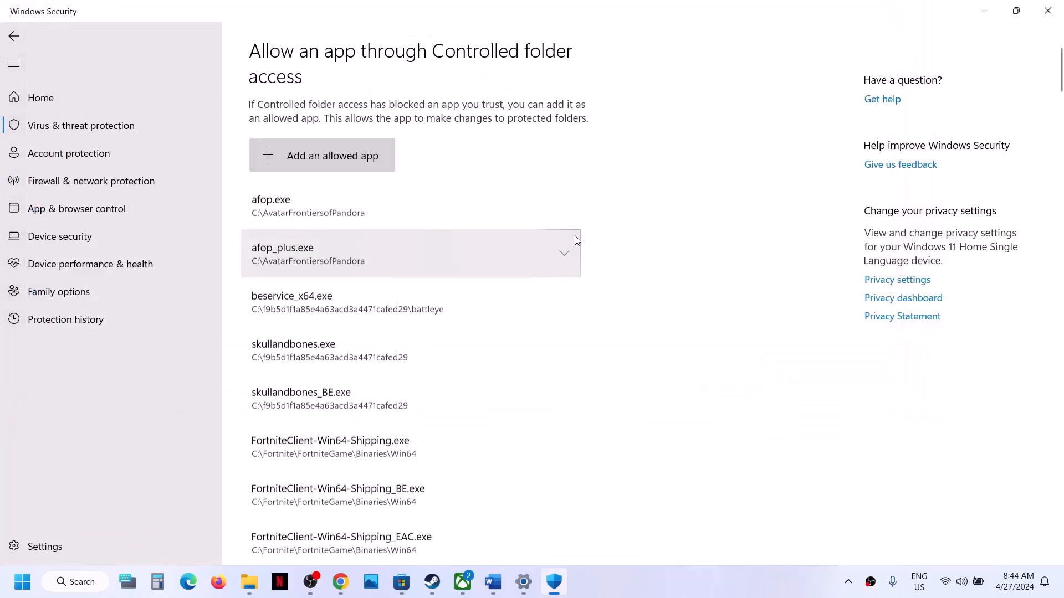
Open Control Panel's Windows Defender Firewall allowed apps list and unlock it with Change settings
click(65, 587)
text(control)
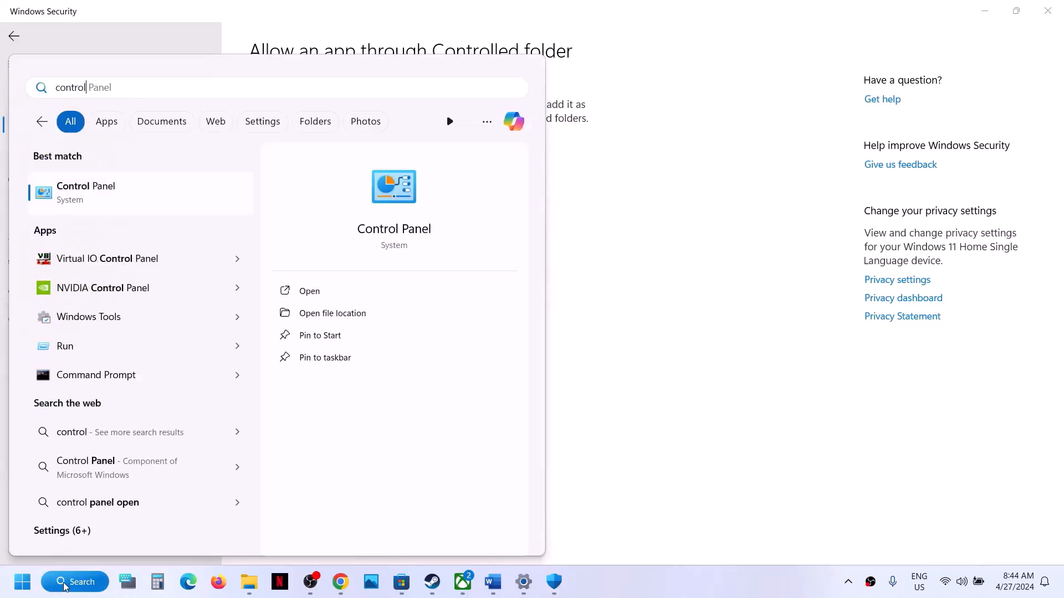
click(124, 189)
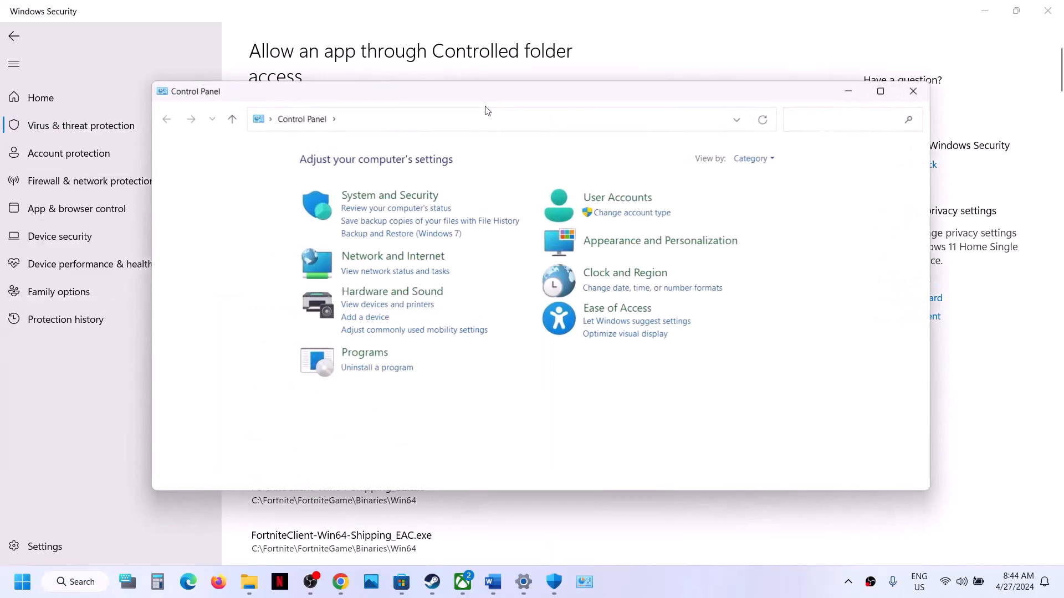
click(409, 203)
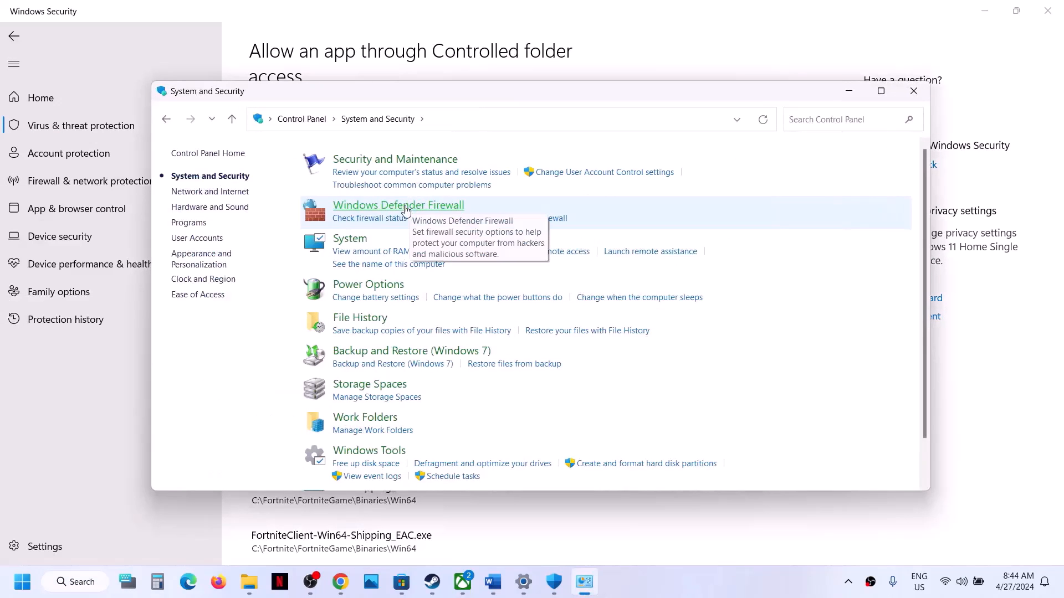
click(406, 208)
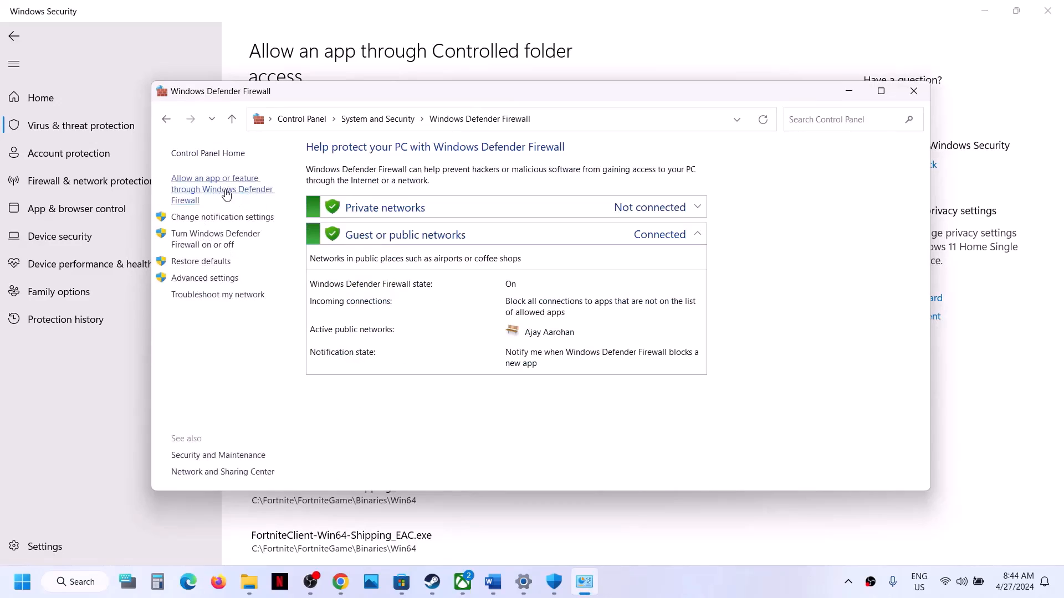
click(239, 195)
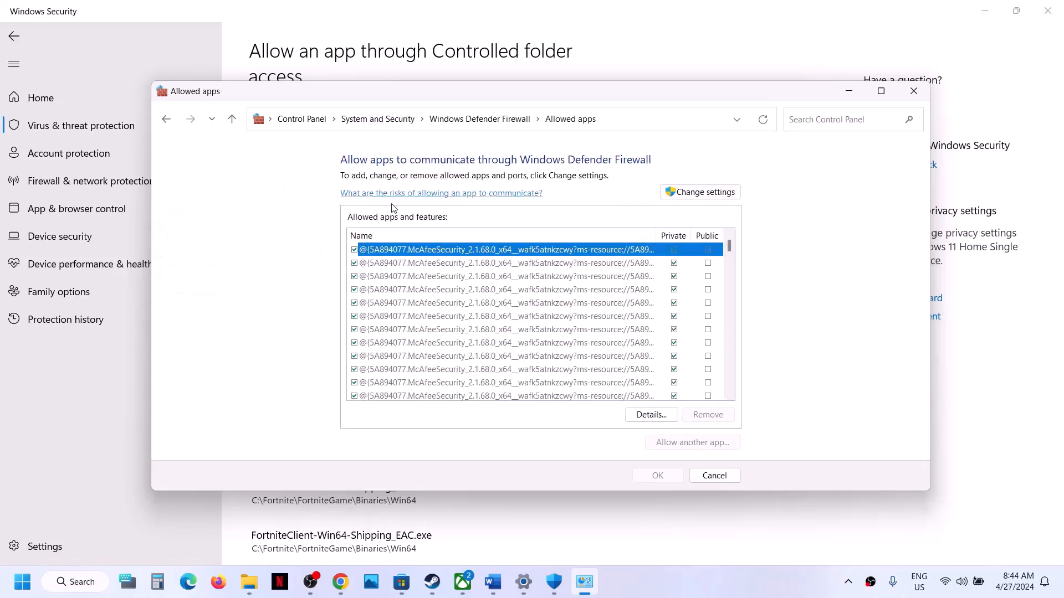
click(700, 191)
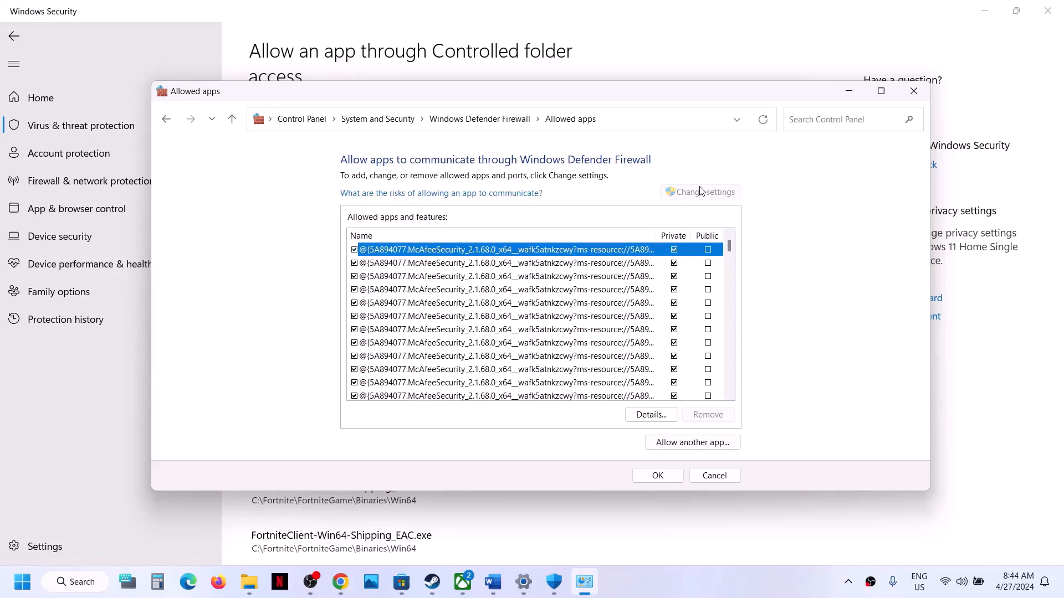
Try adding the ManorLords launcher as a firewall app and dismiss the already-in-exceptions error
click(688, 441)
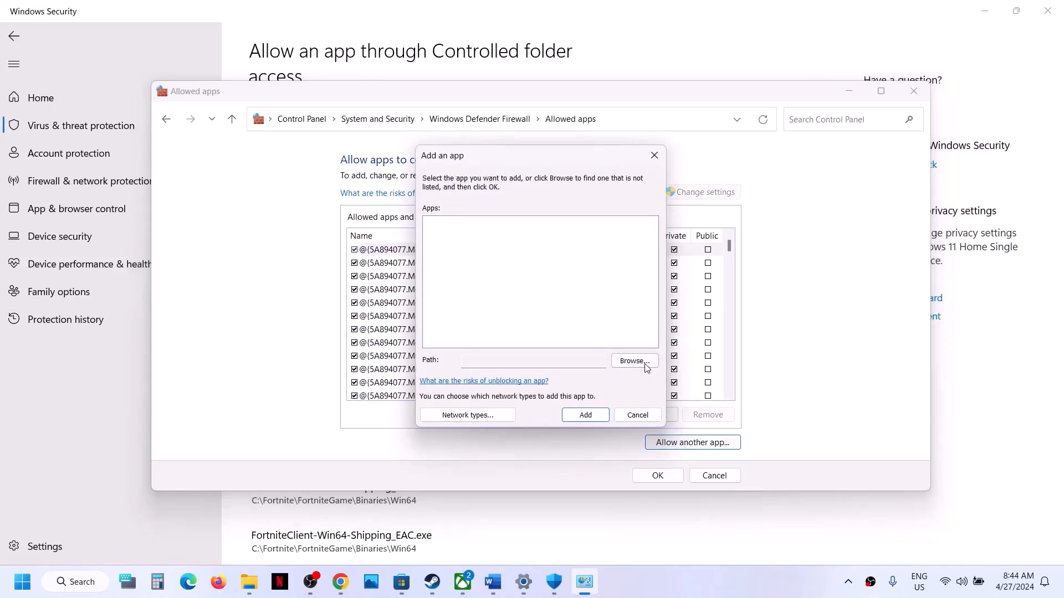
click(645, 366)
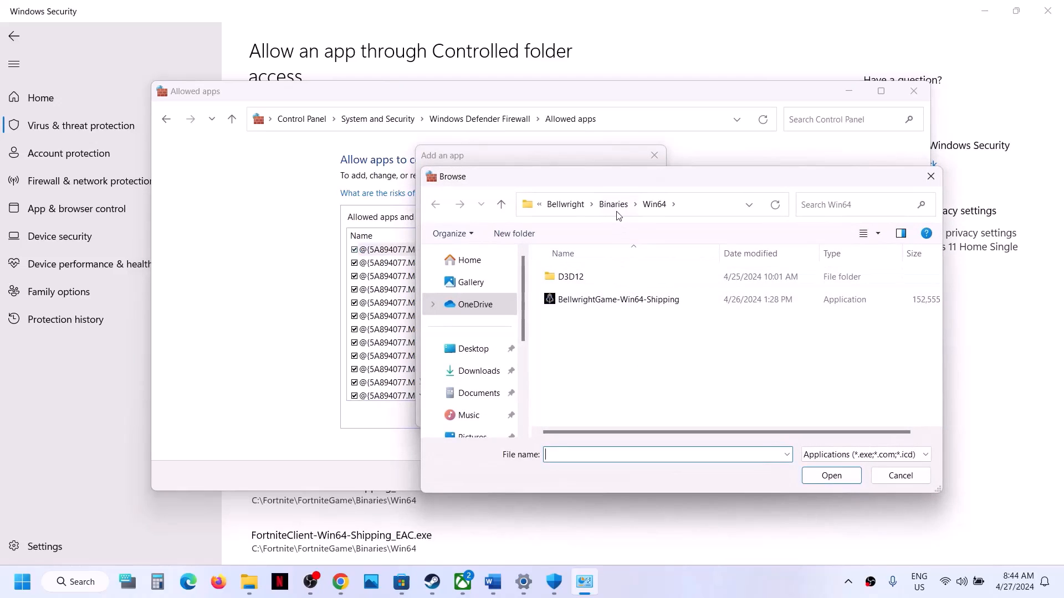
click(571, 206)
click(571, 208)
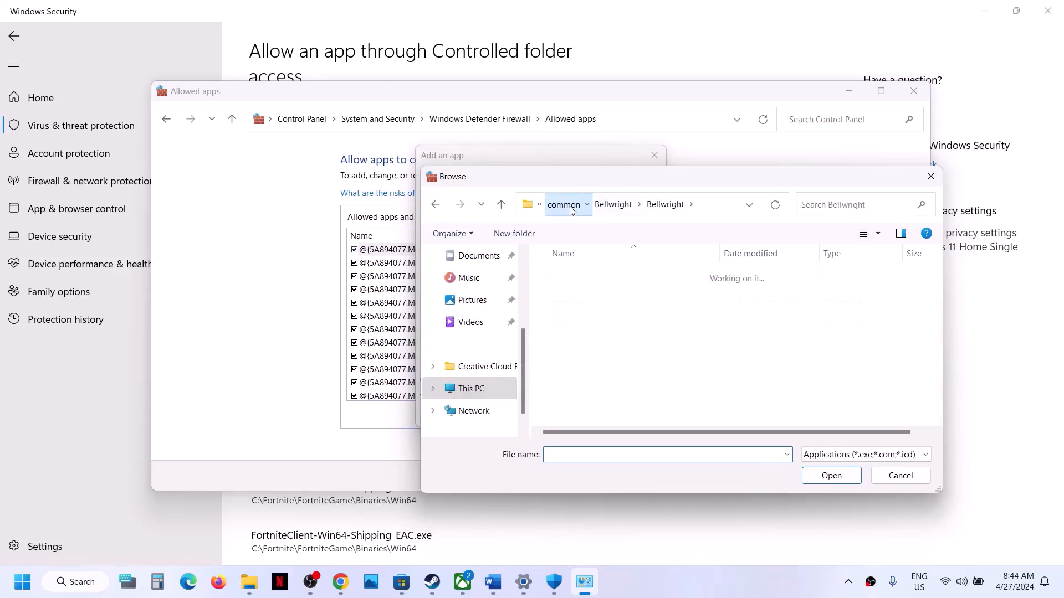
scroll(609, 311, down, 3)
double_click(587, 332)
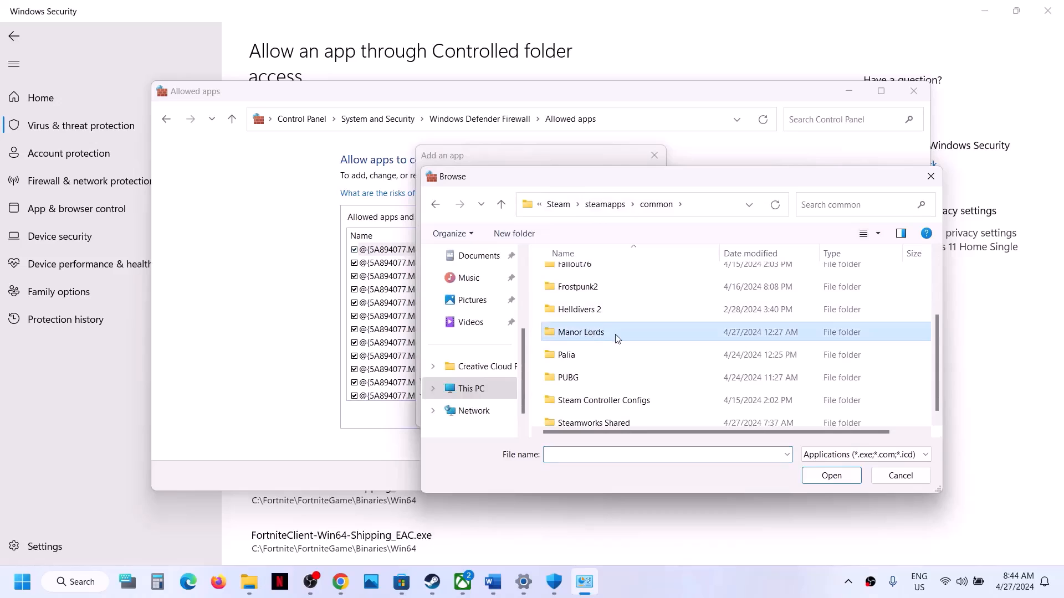
click(596, 324)
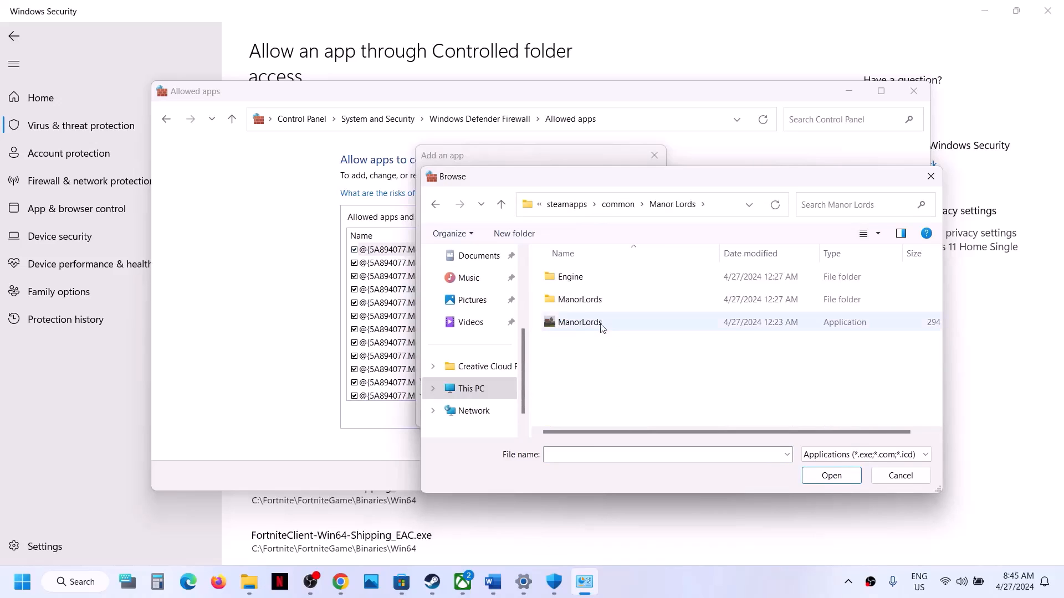
click(829, 472)
click(589, 416)
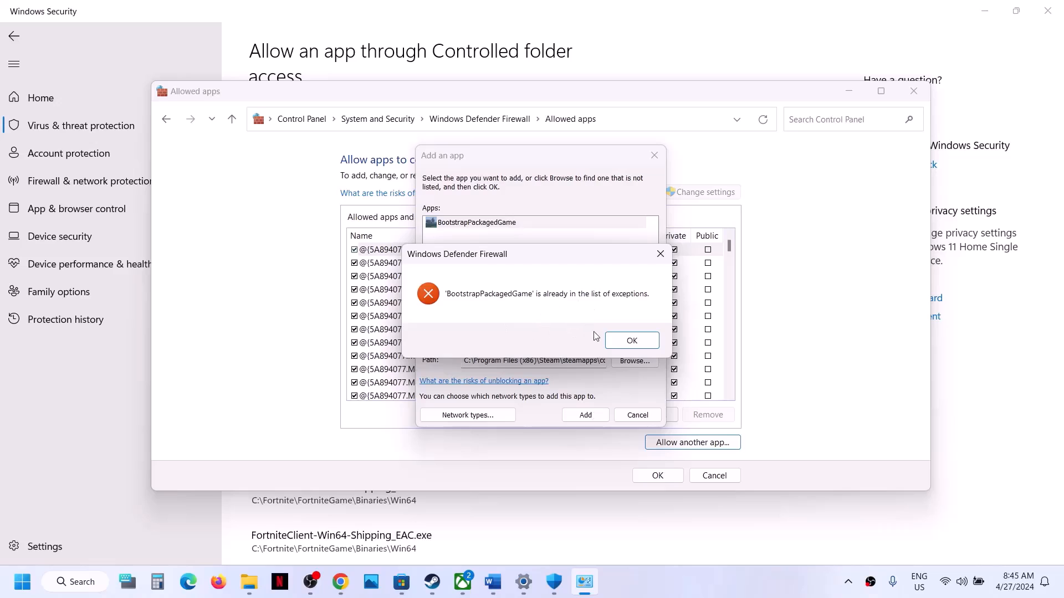
click(632, 340)
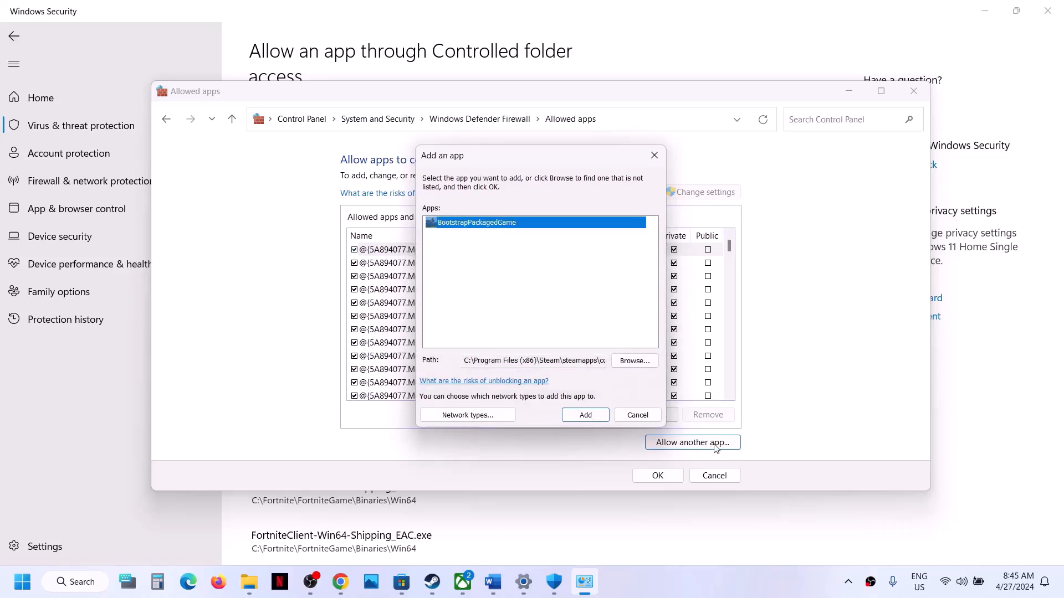
Add ManorLords-Win64-Shipping from Binaries\Win64 to the firewall's allowed apps, save, and close
click(634, 361)
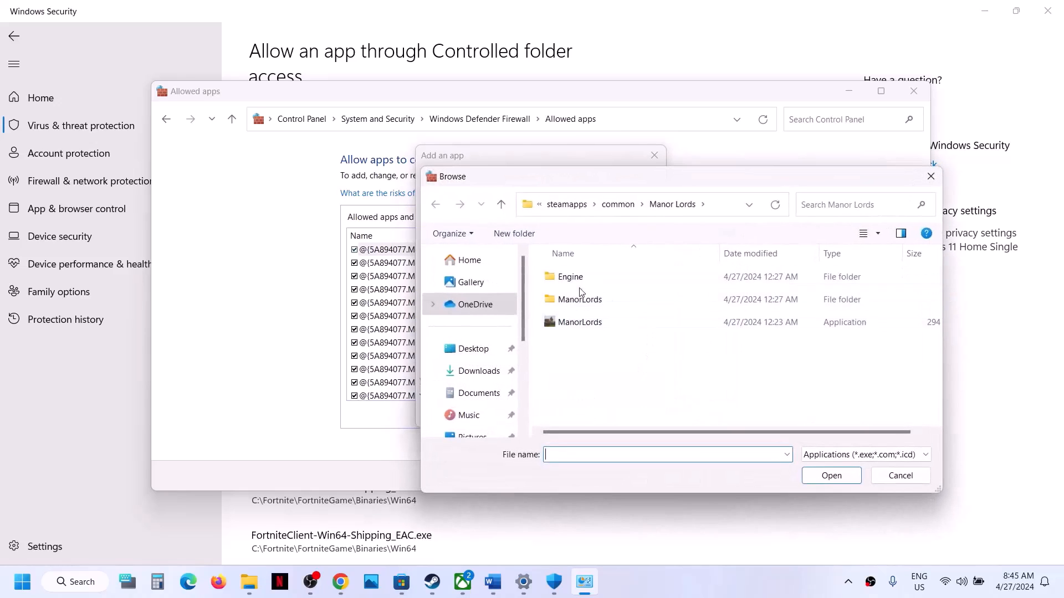
double_click(576, 300)
double_click(576, 275)
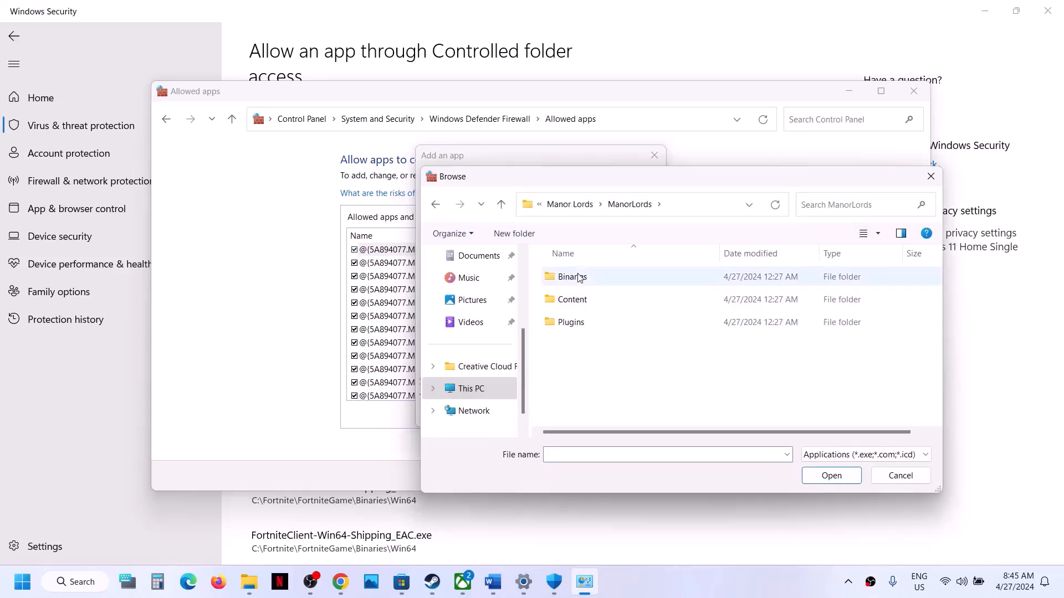
double_click(577, 276)
click(578, 277)
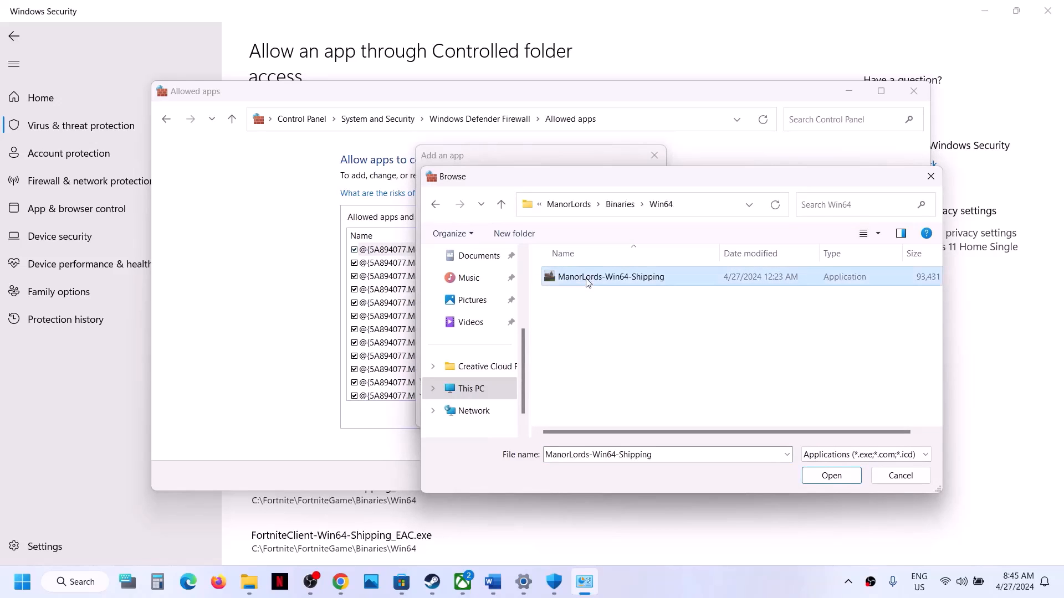
click(833, 477)
click(585, 414)
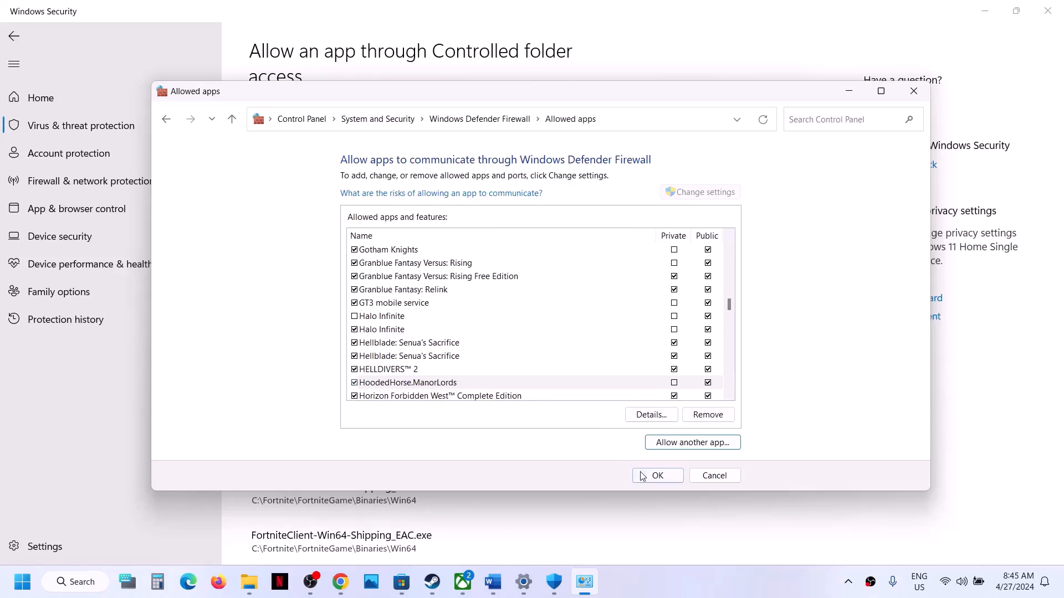
click(658, 475)
click(914, 92)
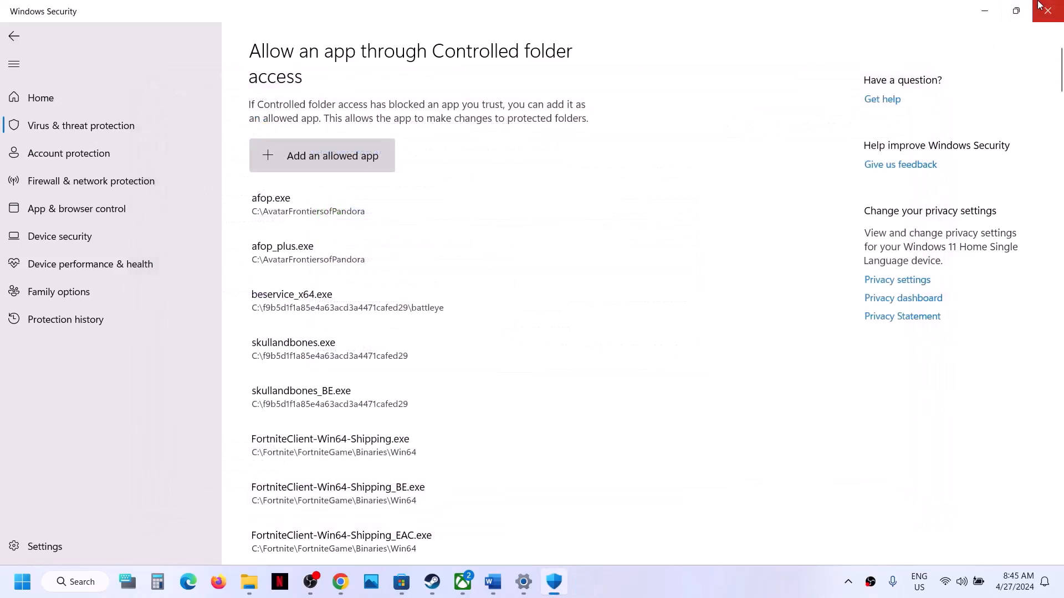
Close Windows Security and Settings, then highlight Step 11's 'Rename Save game files' and progress warning
click(1039, 9)
click(1042, 9)
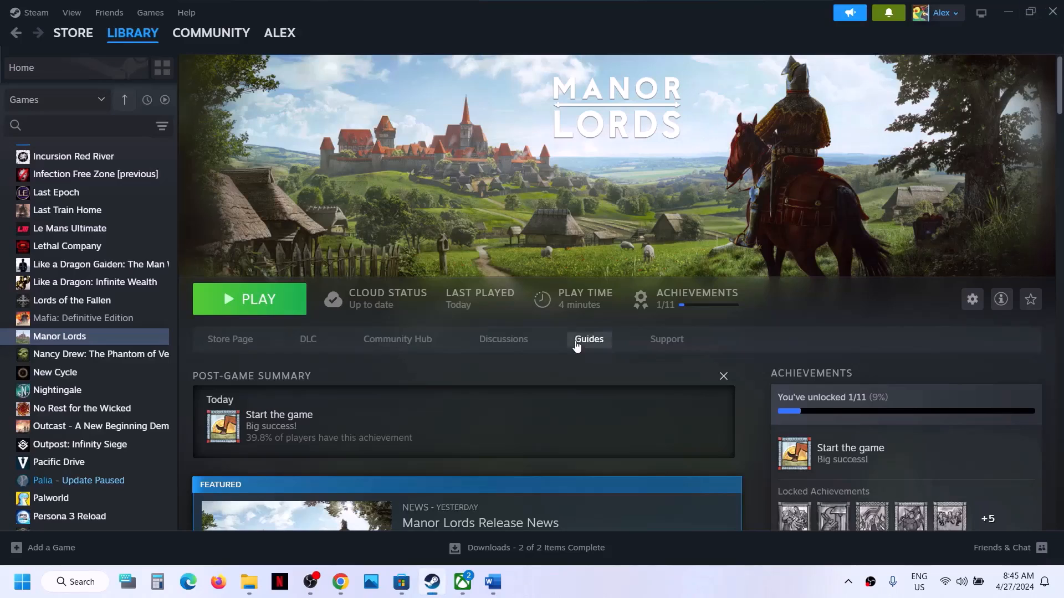
click(489, 582)
scroll(478, 368, down, 3)
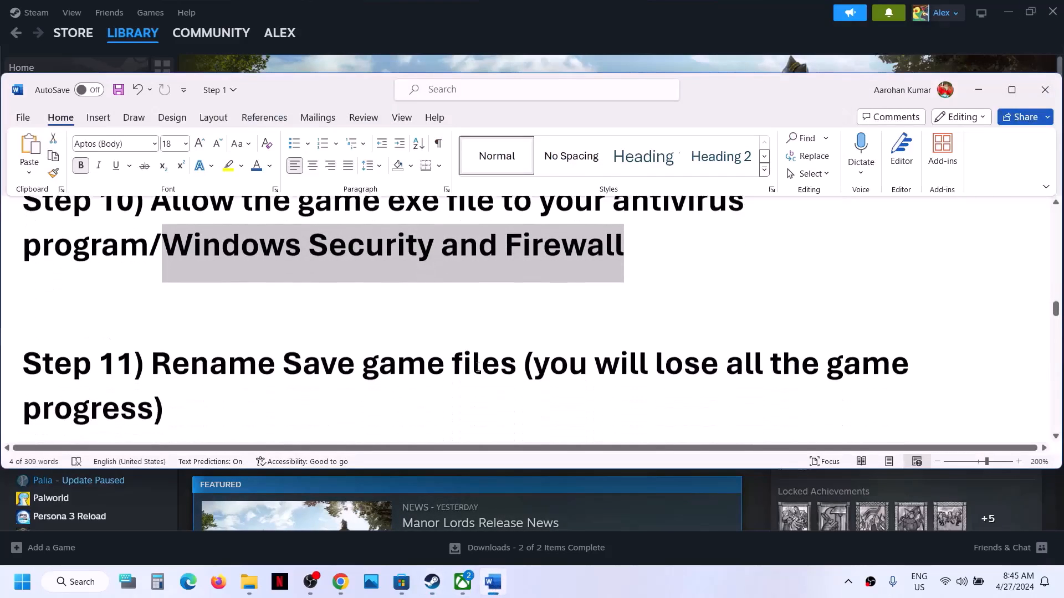
drag(165, 327, 523, 328)
click(424, 355)
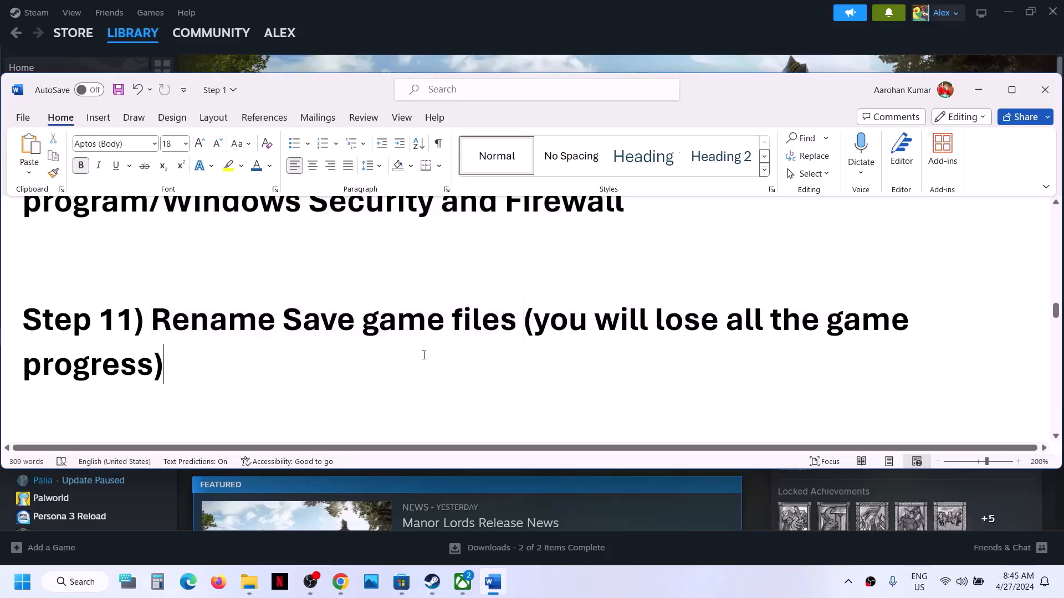
drag(537, 325, 164, 373)
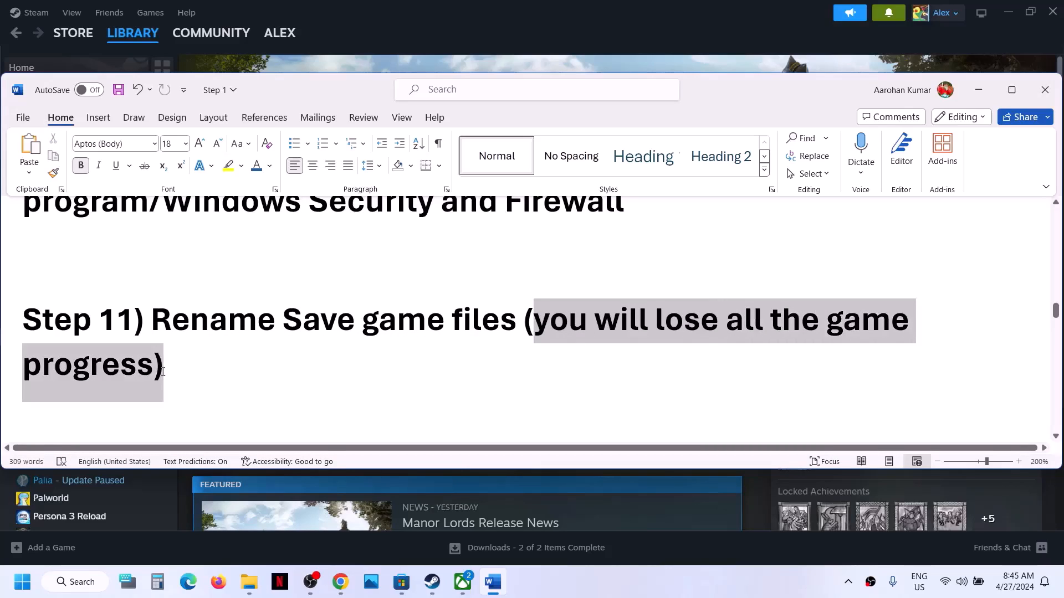
click(162, 371)
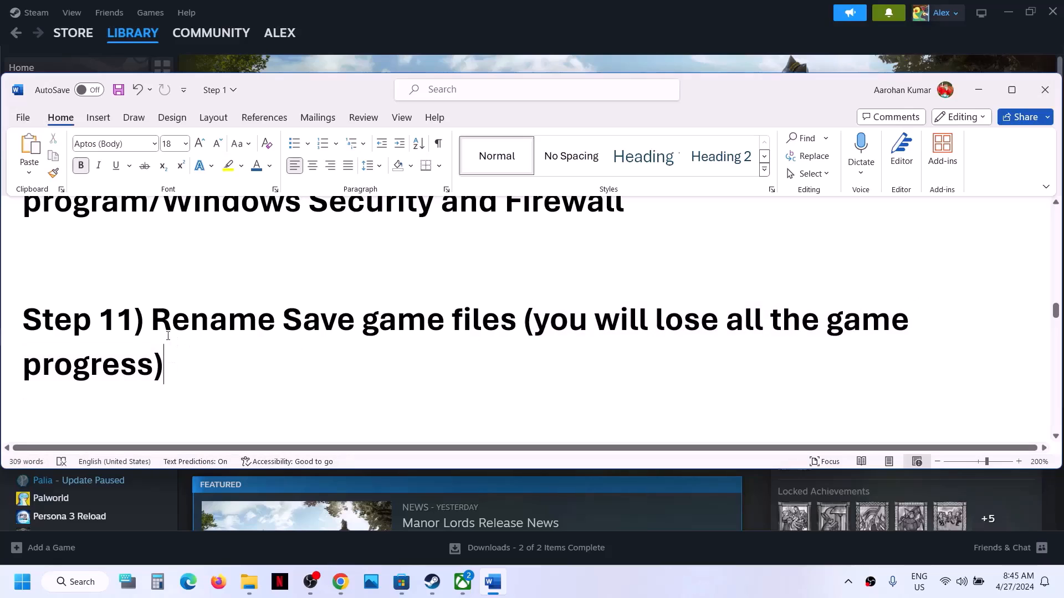
drag(162, 330, 521, 327)
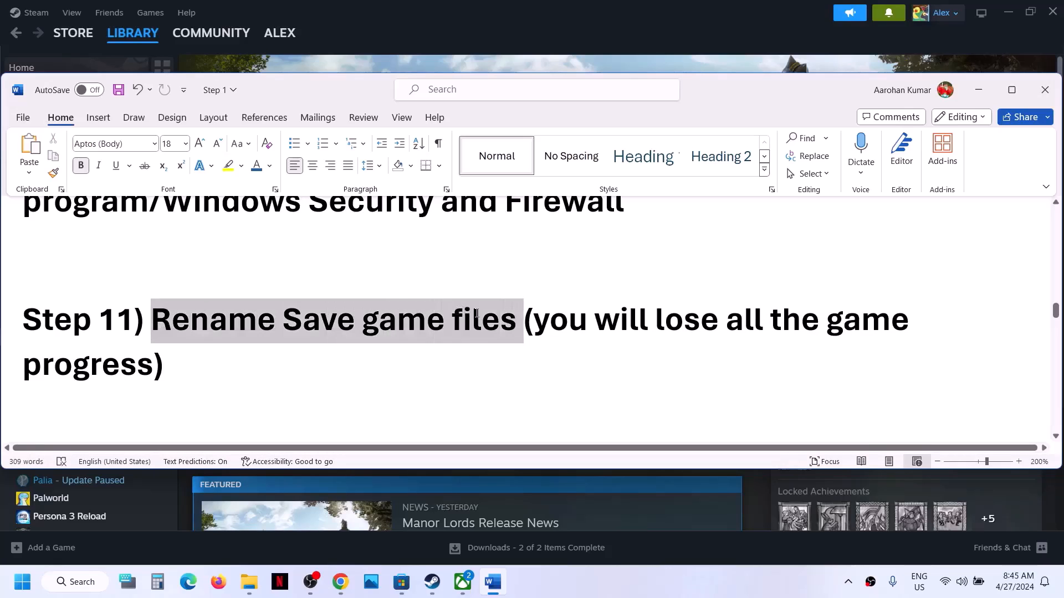
Minimise Word and bring up the open File Explorer window
click(979, 91)
mouse_move(250, 582)
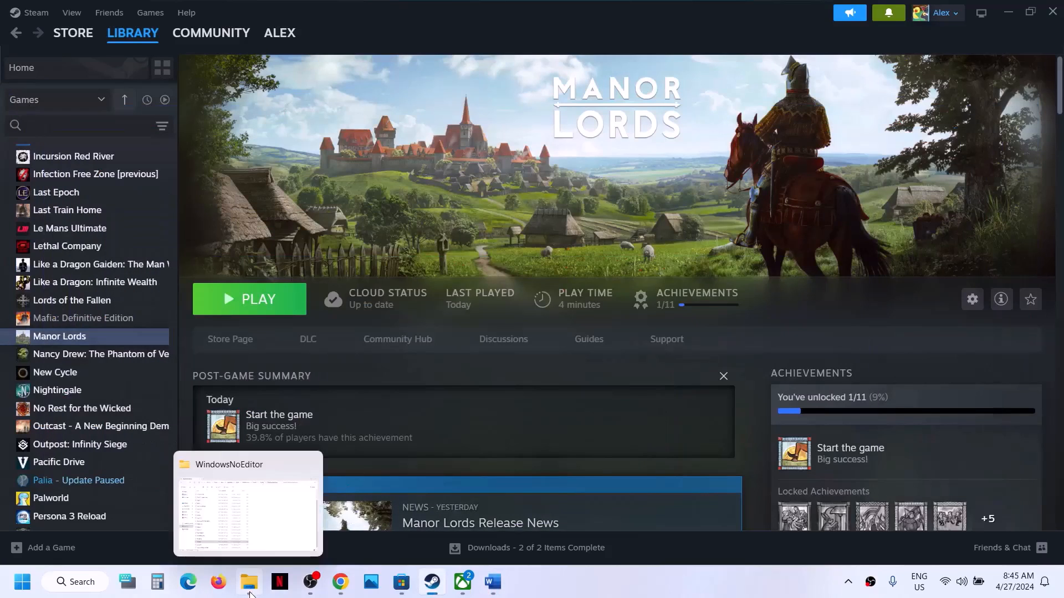
click(257, 531)
Browse from This PC through C:, Users and the user's folder to AppData\Local
click(70, 382)
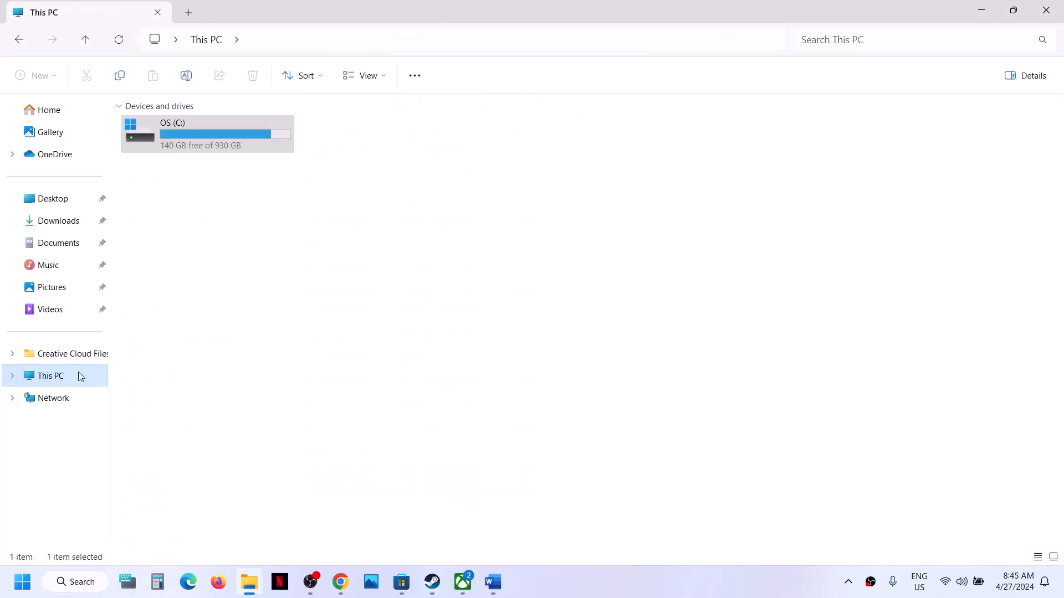
double_click(245, 148)
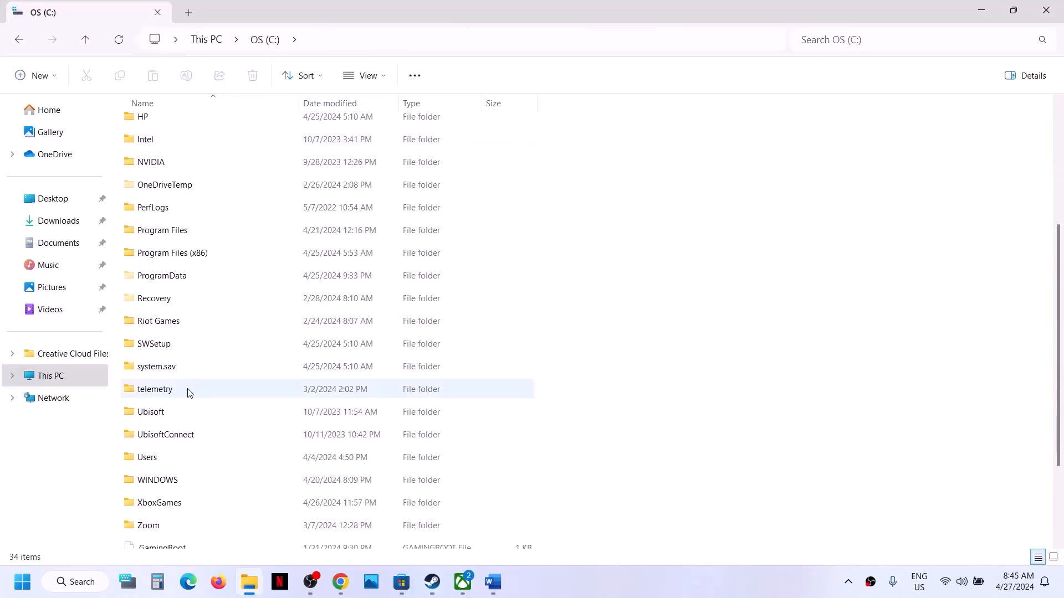
scroll(167, 388, down, 2)
double_click(149, 336)
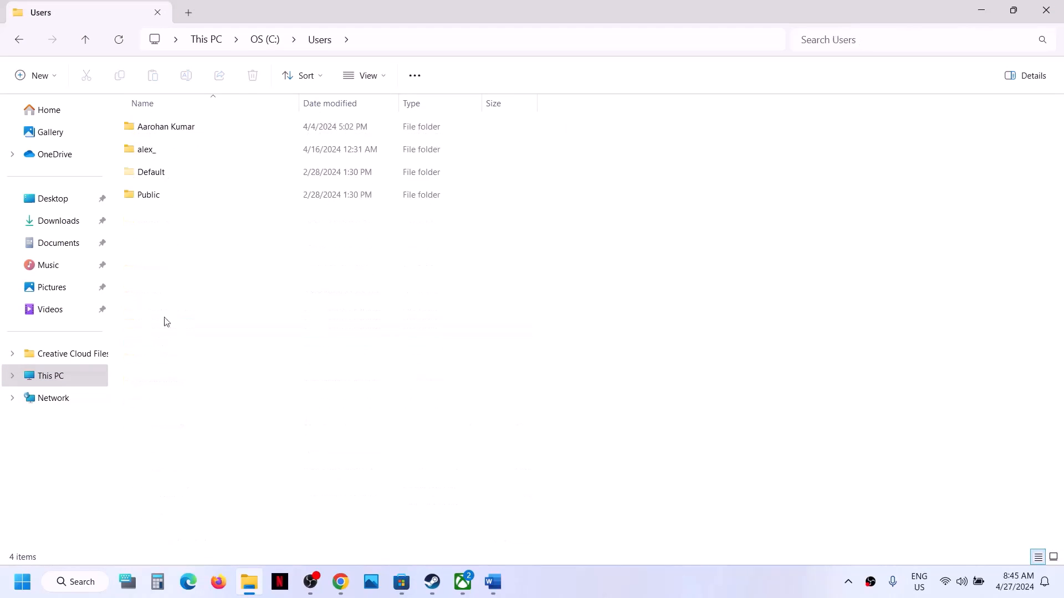
double_click(157, 151)
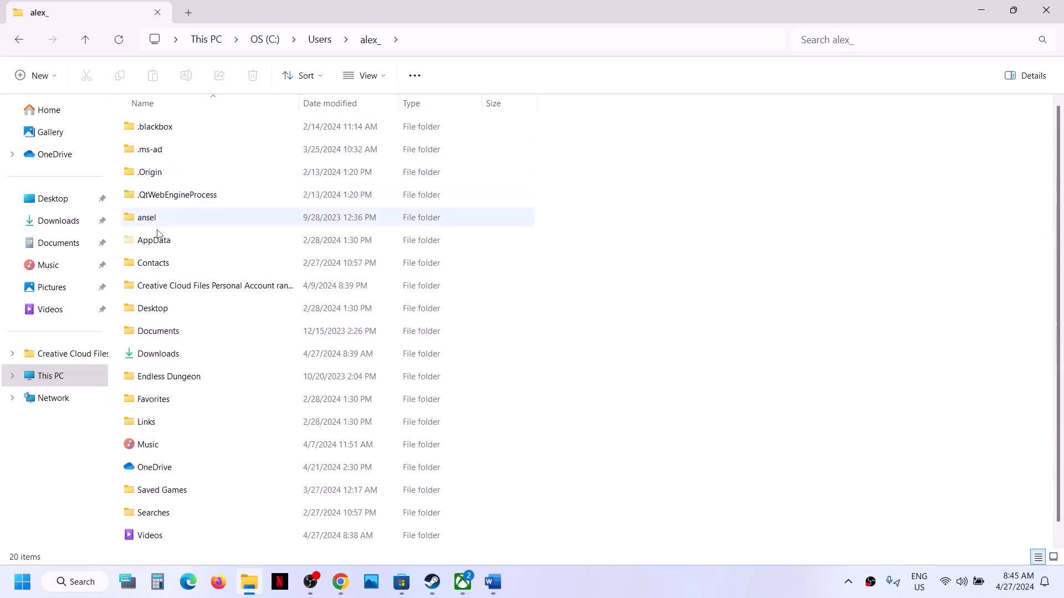
double_click(156, 242)
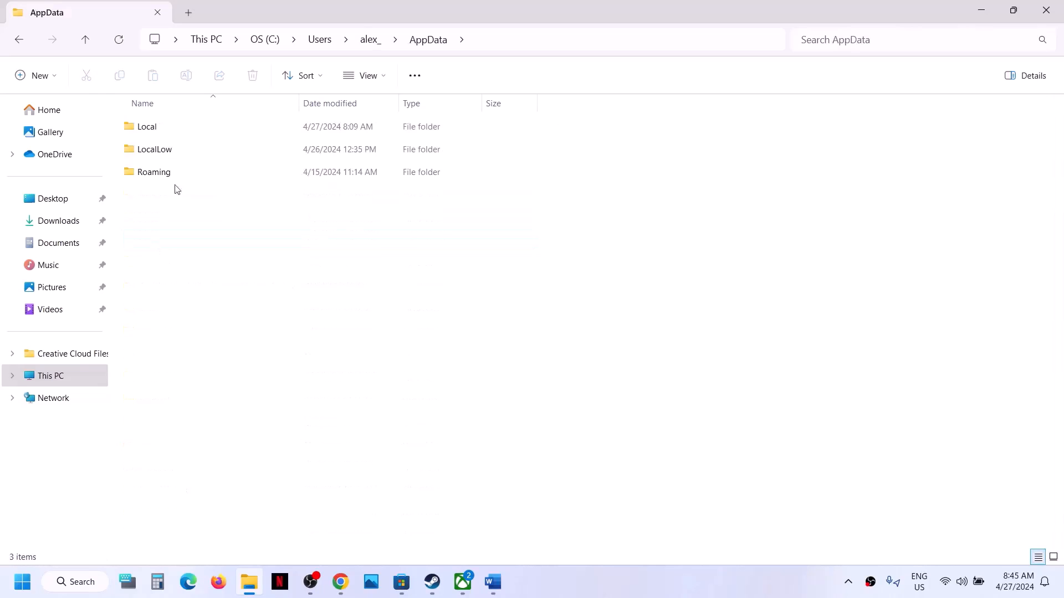
double_click(181, 126)
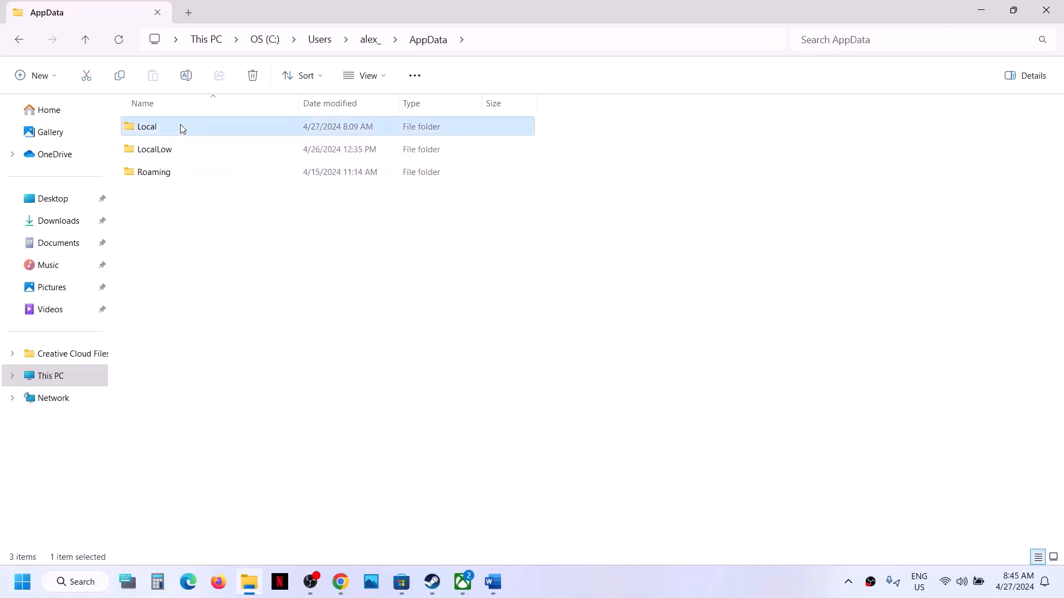
Rename the ManorLords folder to ManorLords.old and switch back to Steam
click(175, 340)
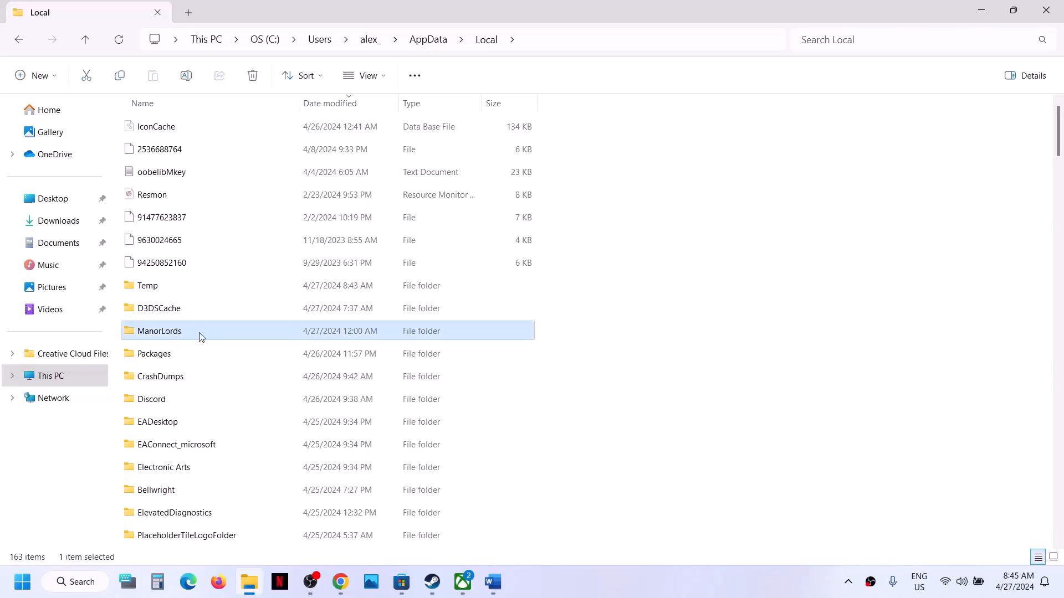
right_click(201, 338)
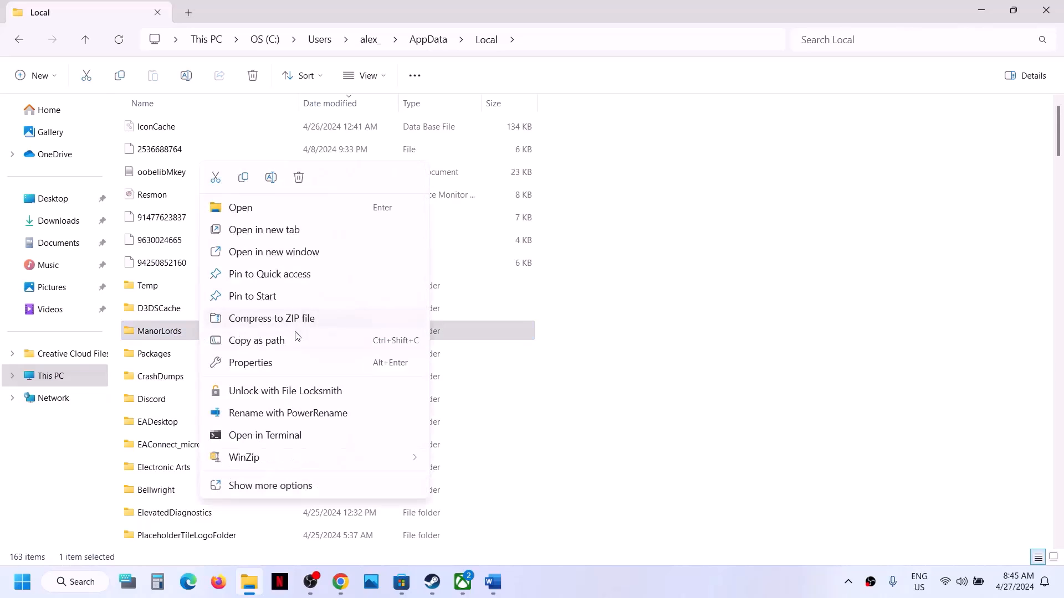
click(173, 344)
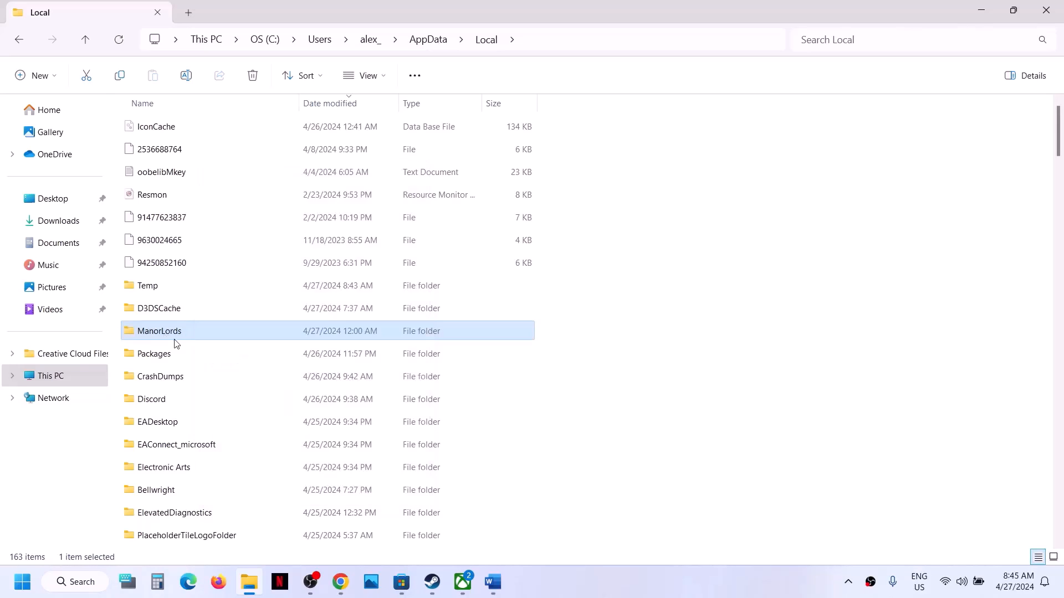
right_click(174, 344)
click(247, 200)
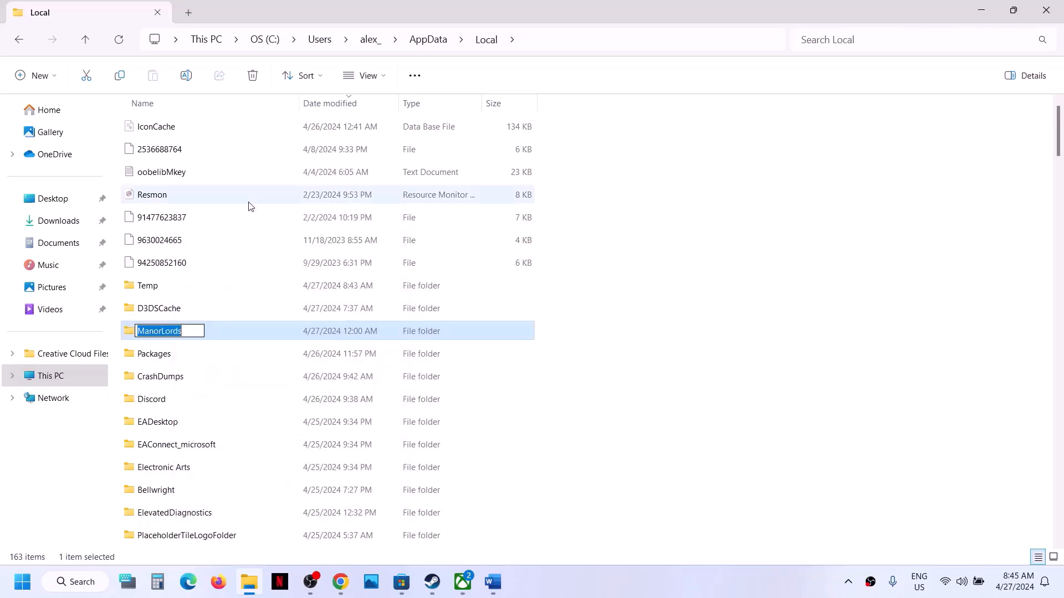
click(191, 330)
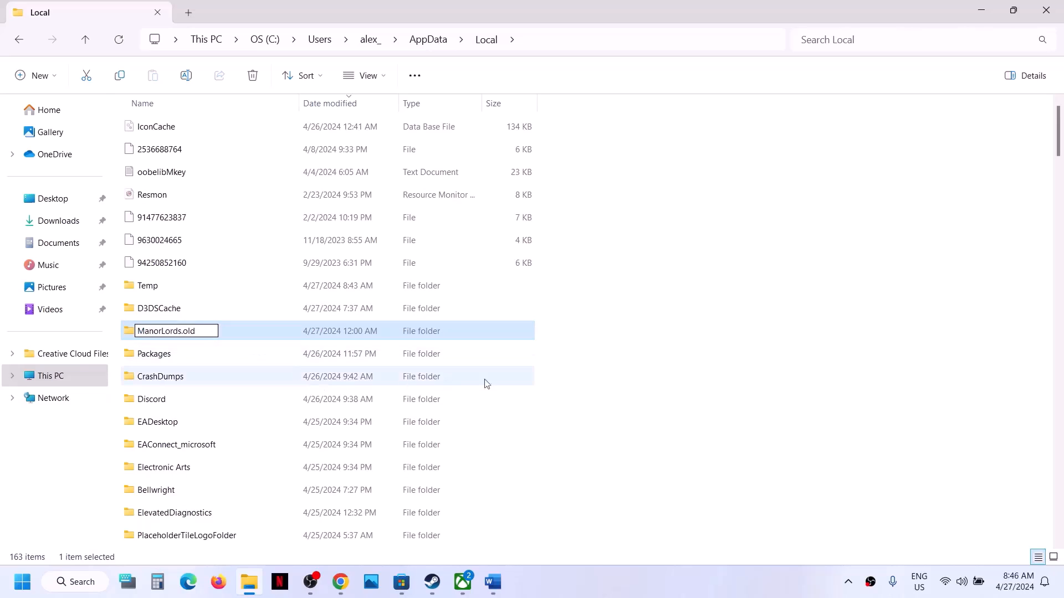
click(596, 392)
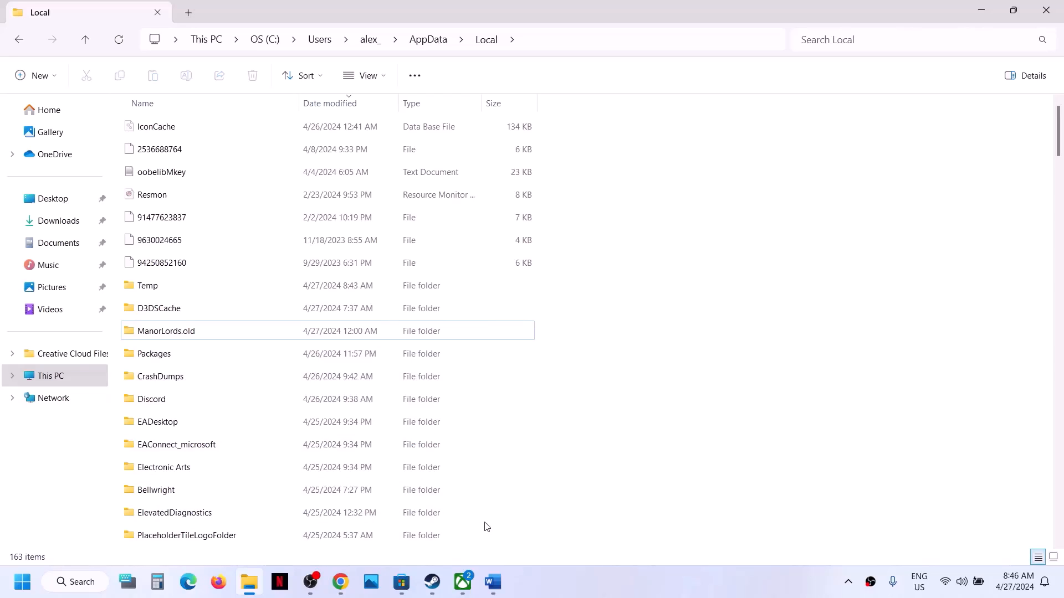
click(437, 582)
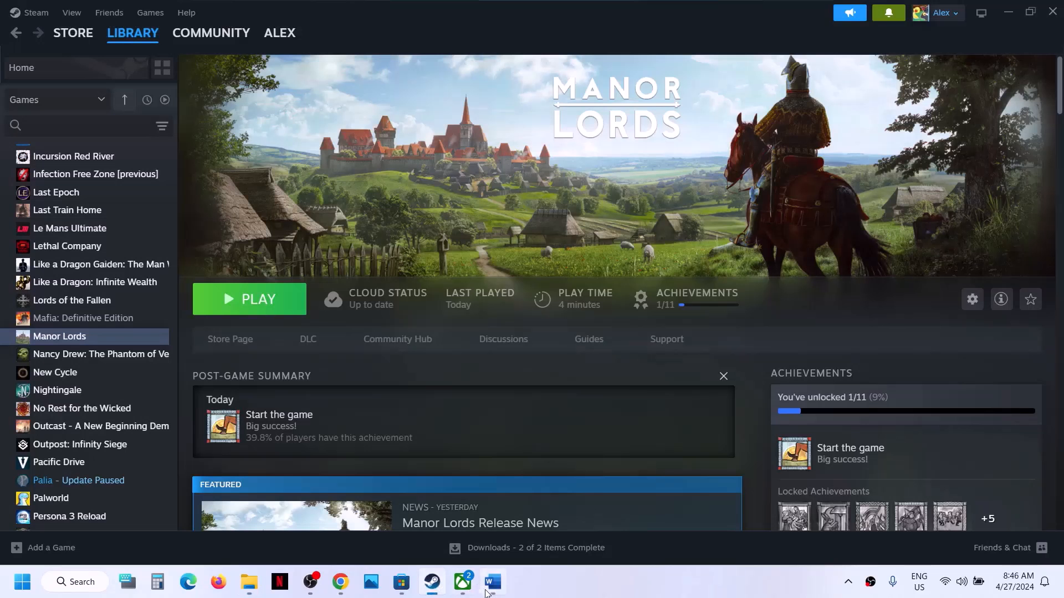
Scroll Word to Step 12 and highlight 'Increase the Virtual Memory'
click(491, 583)
scroll(305, 323, down, 3)
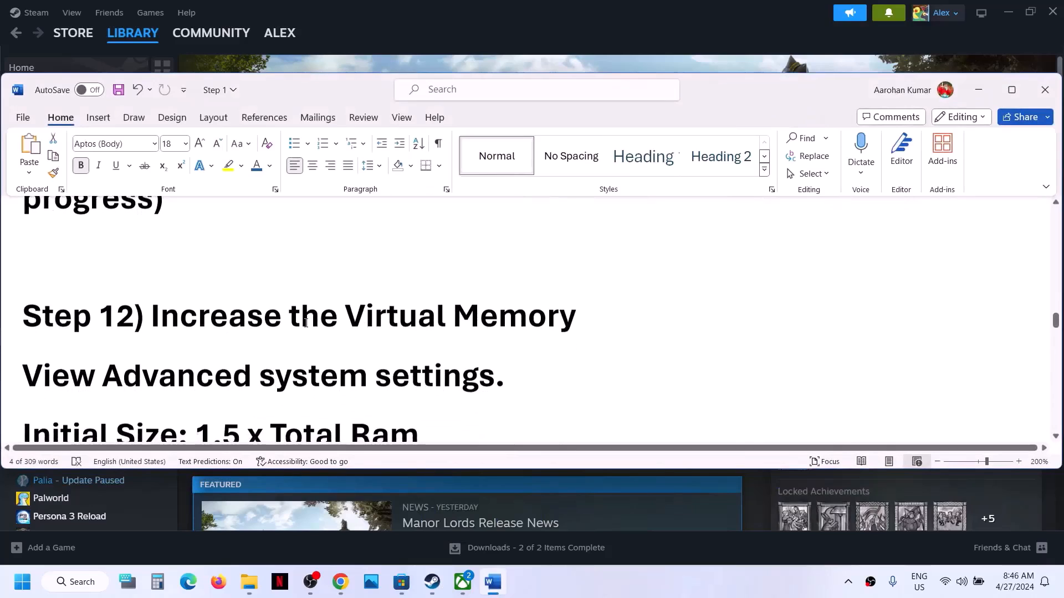
drag(151, 319, 576, 318)
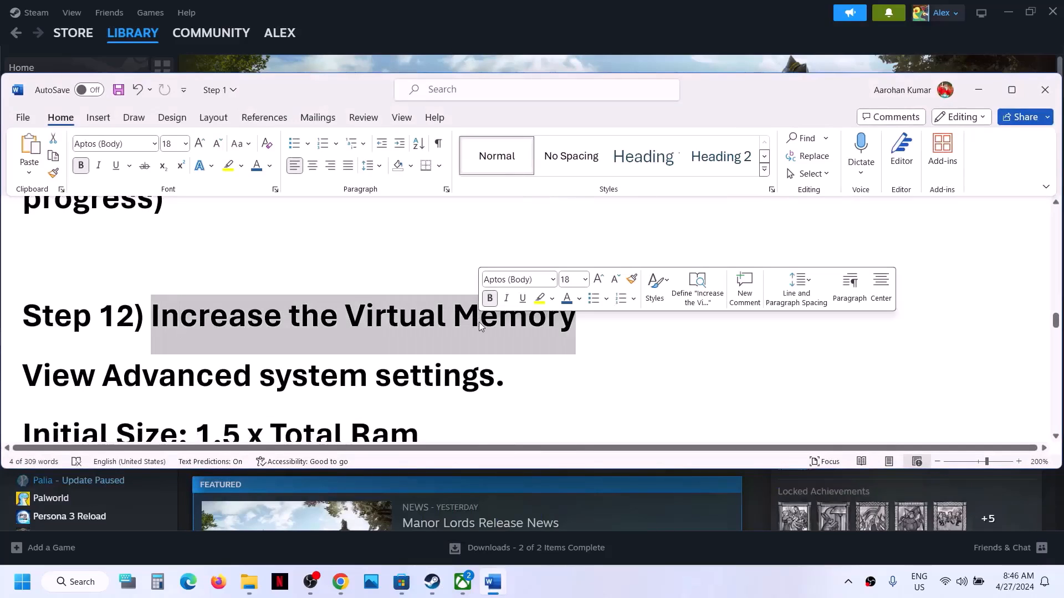
click(542, 37)
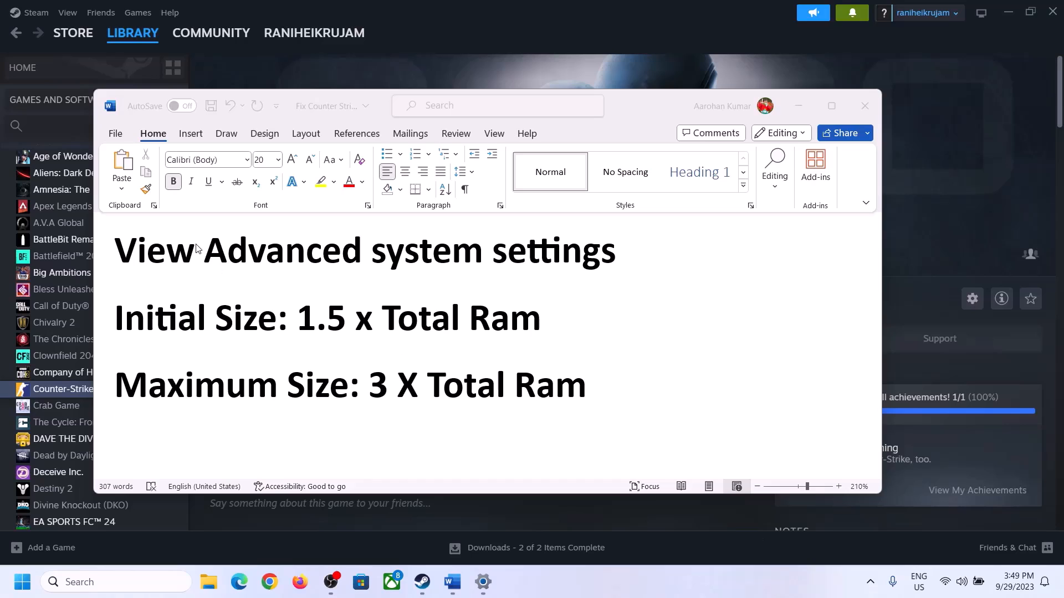
click(150, 253)
Copy 'View Advanced system settings' from the guide and paste it into Windows search
drag(527, 330, 587, 265)
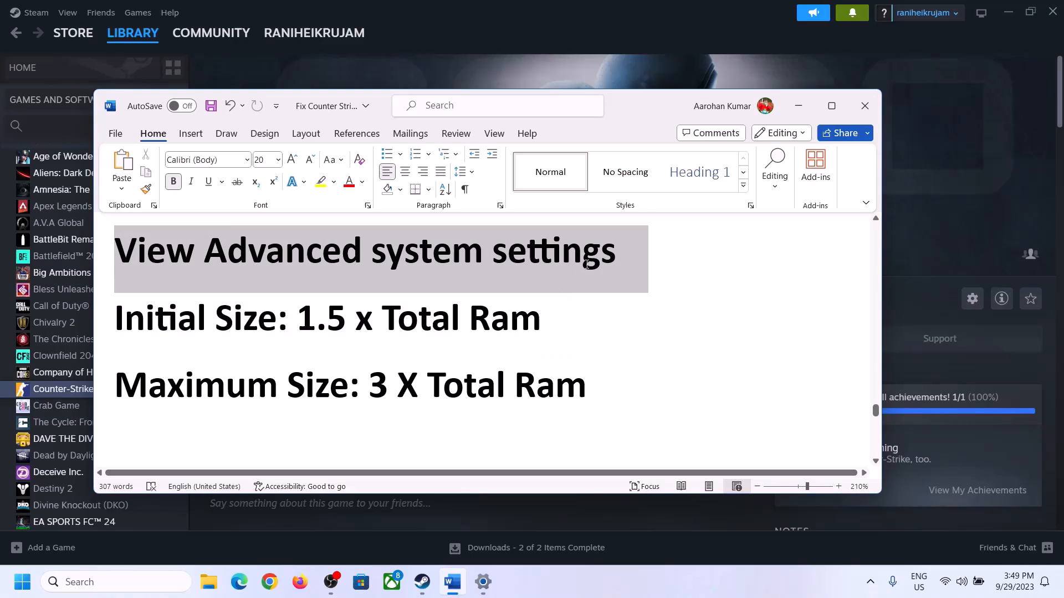
key(ctrl+c)
click(126, 581)
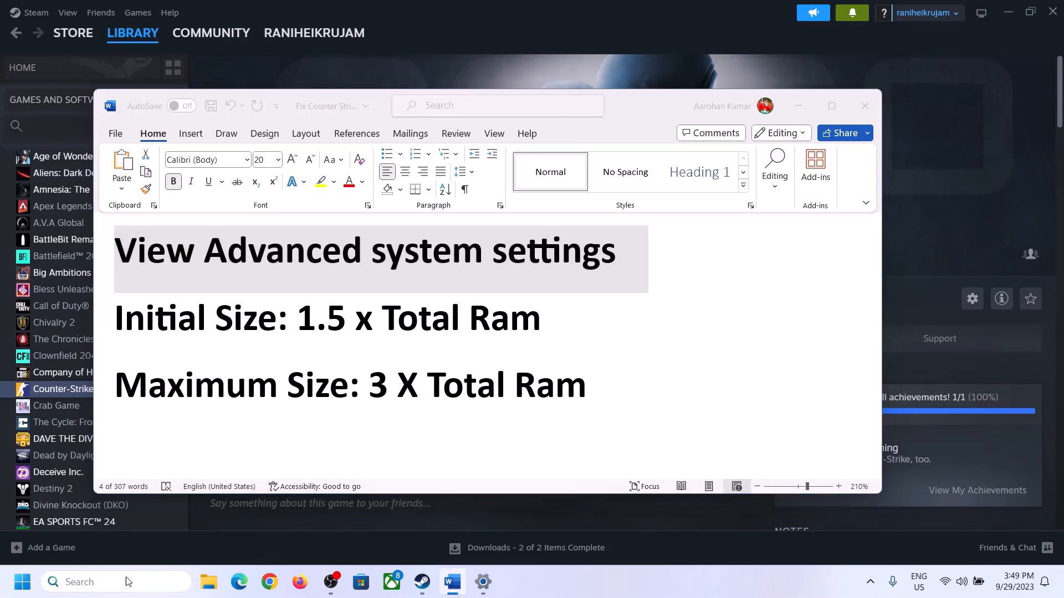
key(ctrl+v)
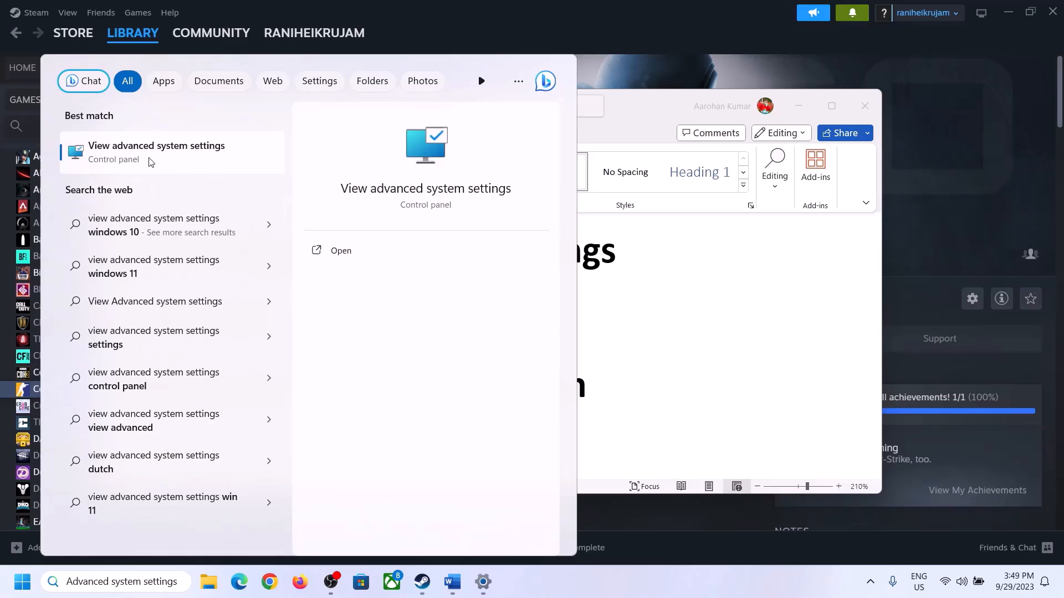
Open advanced system settings and reach Virtual Memory via Performance Settings > Advanced
click(149, 160)
drag(222, 109, 476, 192)
click(593, 284)
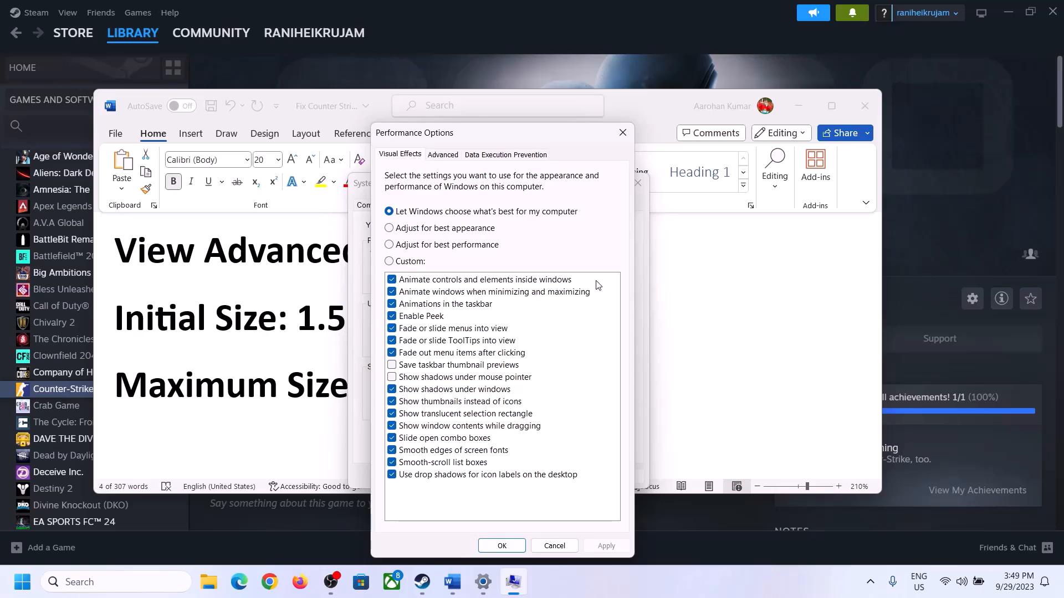
click(446, 156)
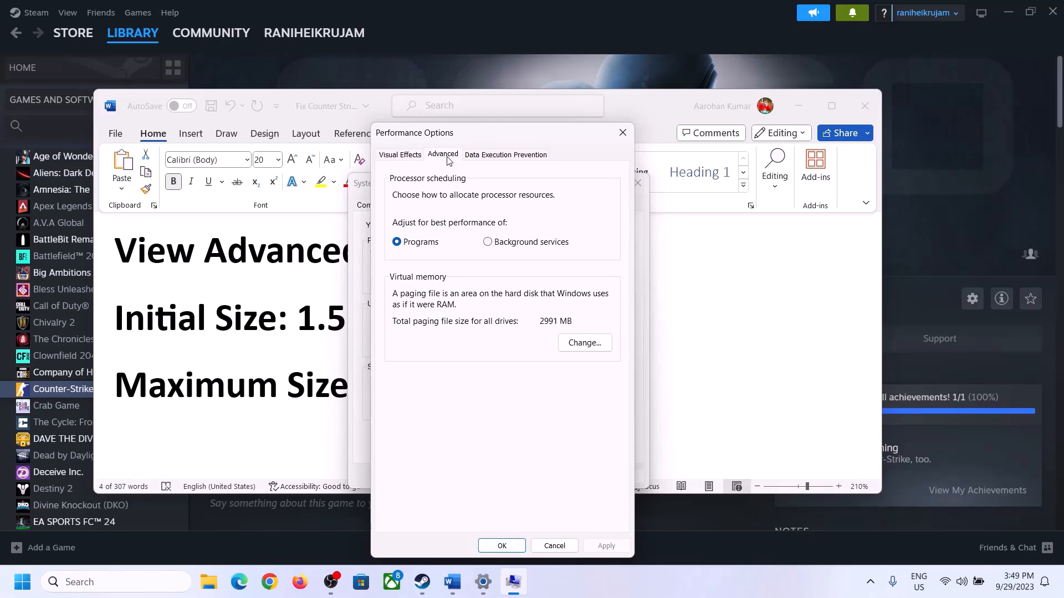
click(587, 342)
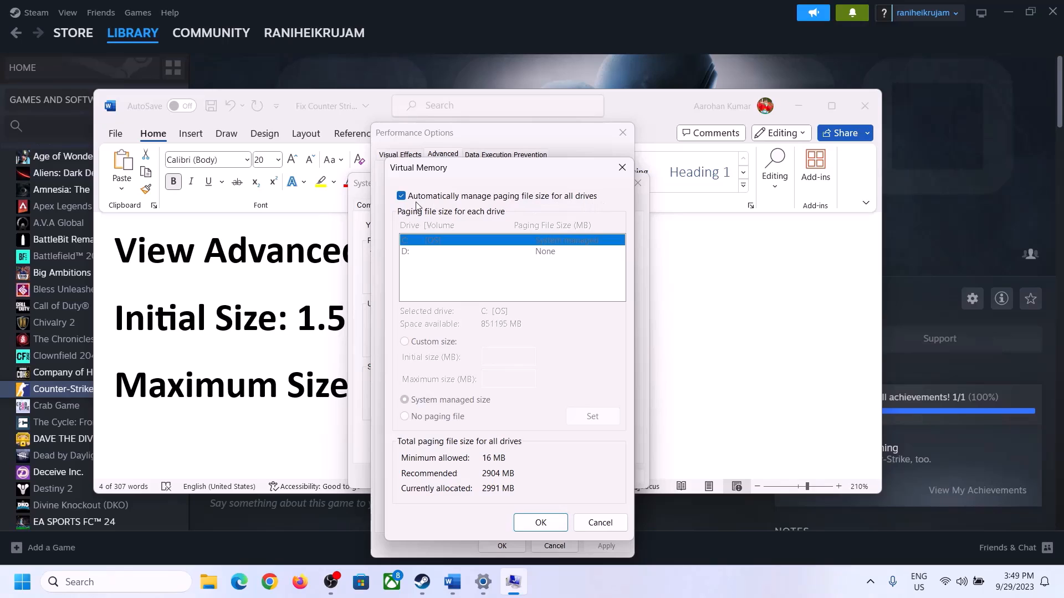
Untick automatic paging file management and choose Custom size for drive C
click(401, 196)
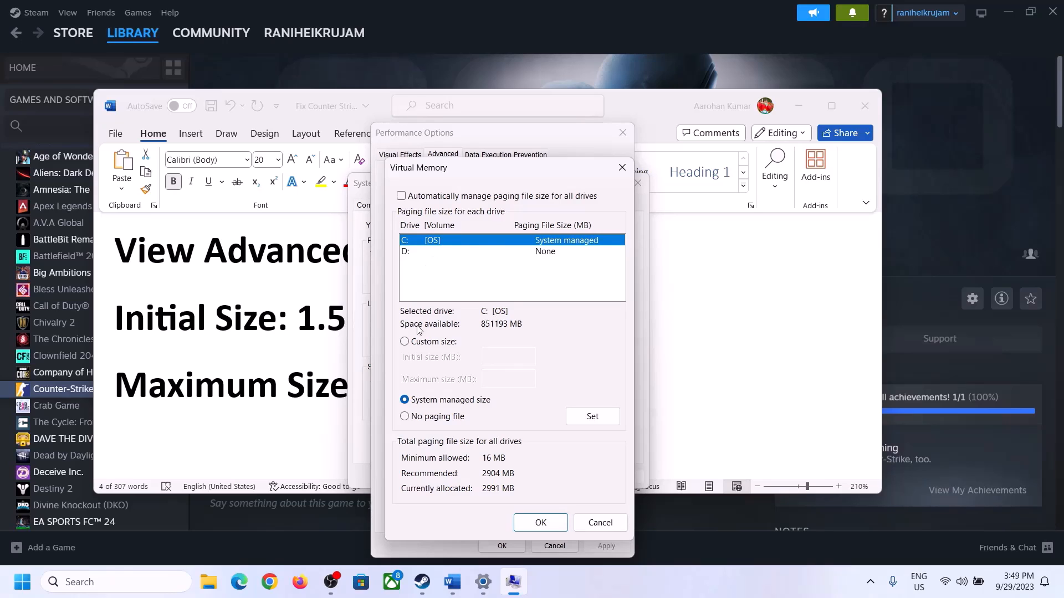
click(404, 341)
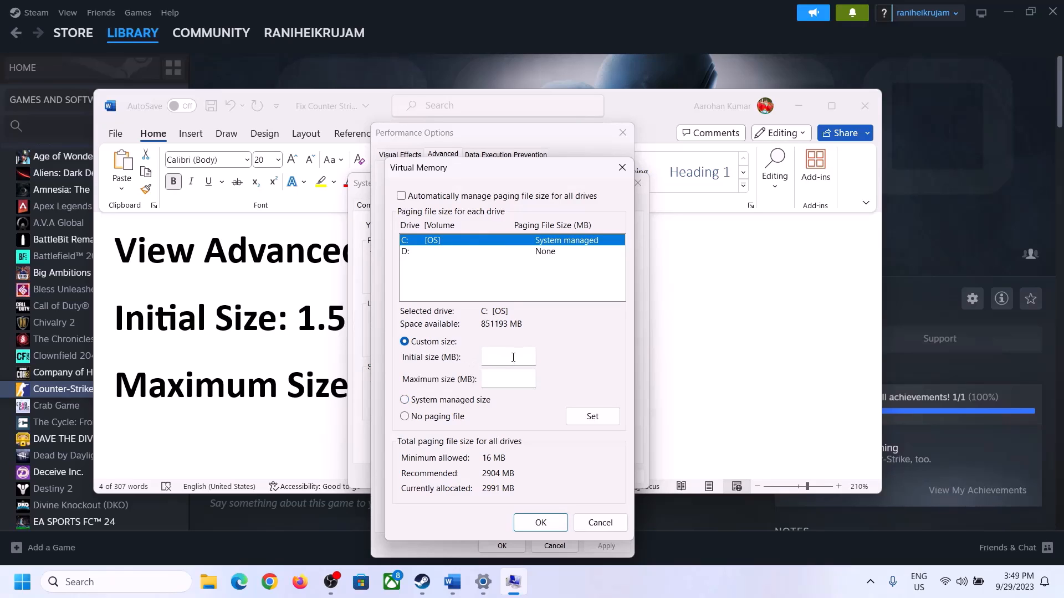
click(515, 356)
Note the guide's '1.5 x Total Ram' formula, then find 16.0 GB installed RAM under System > About
click(289, 331)
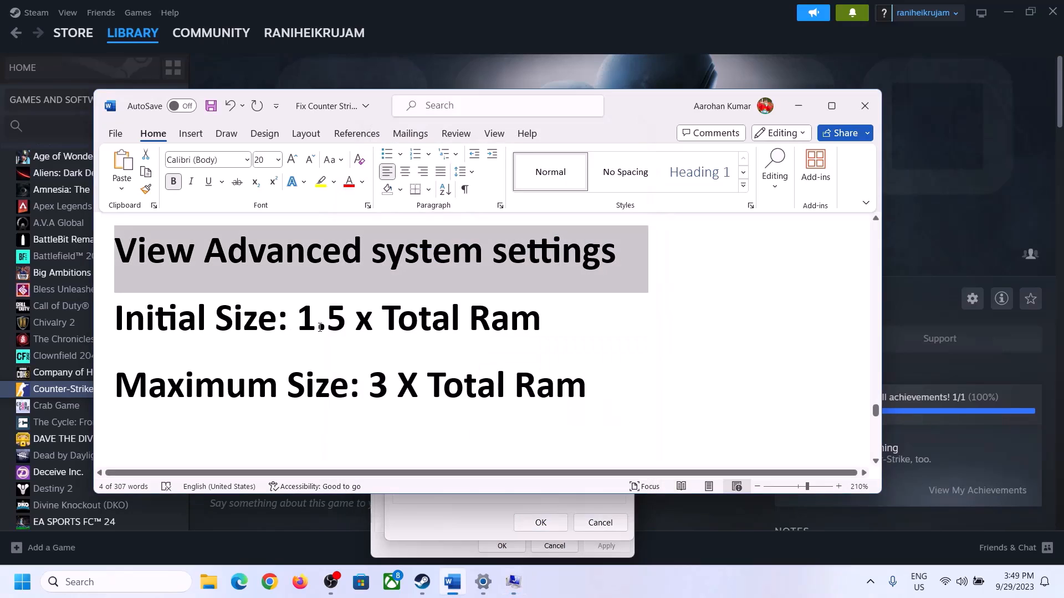
drag(298, 321, 494, 331)
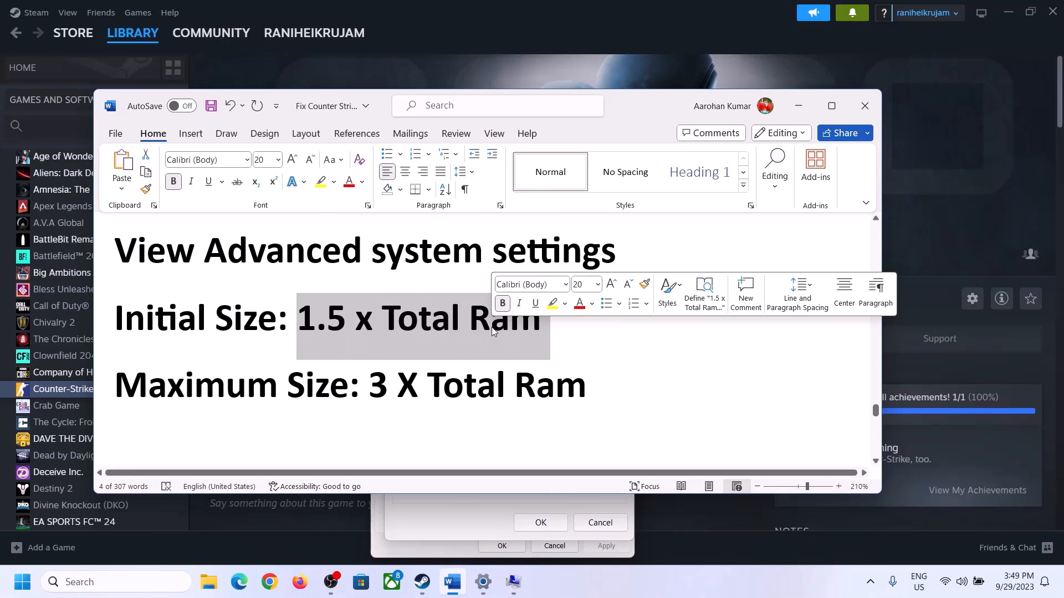
click(483, 585)
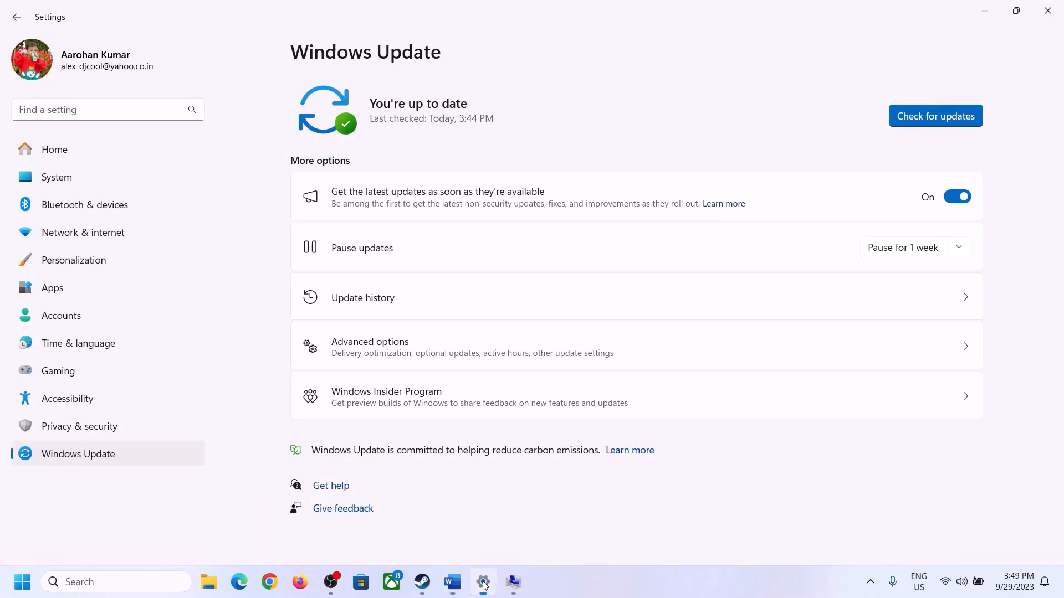
click(48, 184)
scroll(373, 349, down, 6)
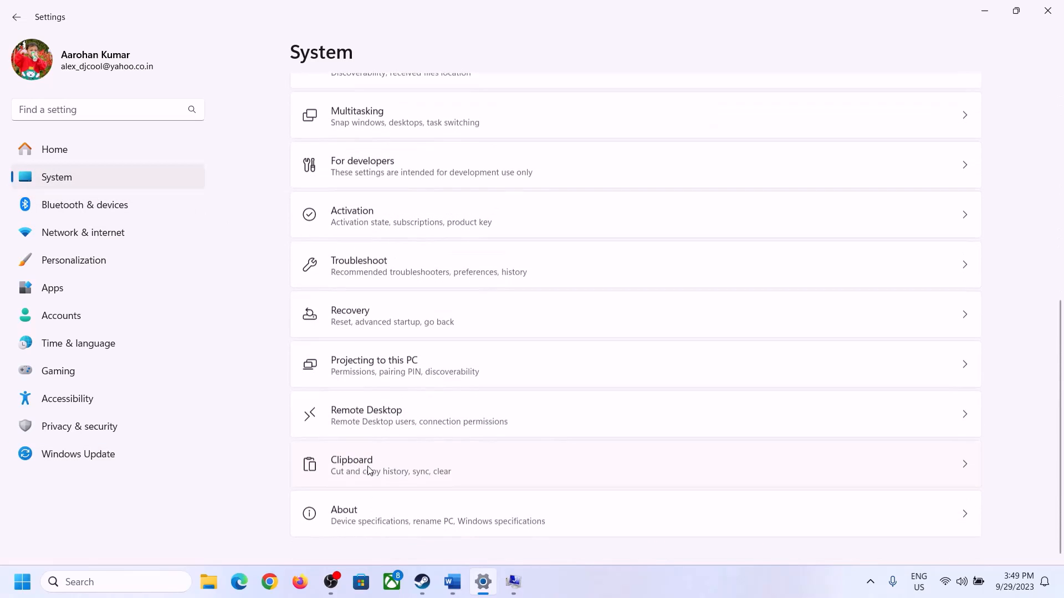
click(351, 527)
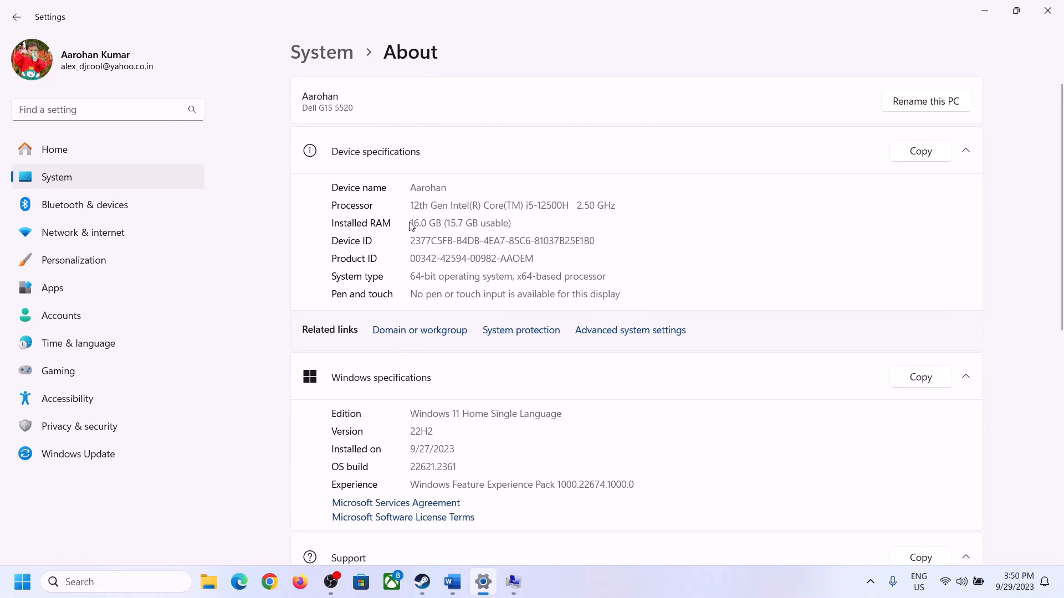
drag(418, 222, 405, 226)
click(418, 222)
drag(419, 222, 405, 222)
Launch Calculator from the Run box with 'calc' and move it right of the Virtual Memory dialog
click(513, 581)
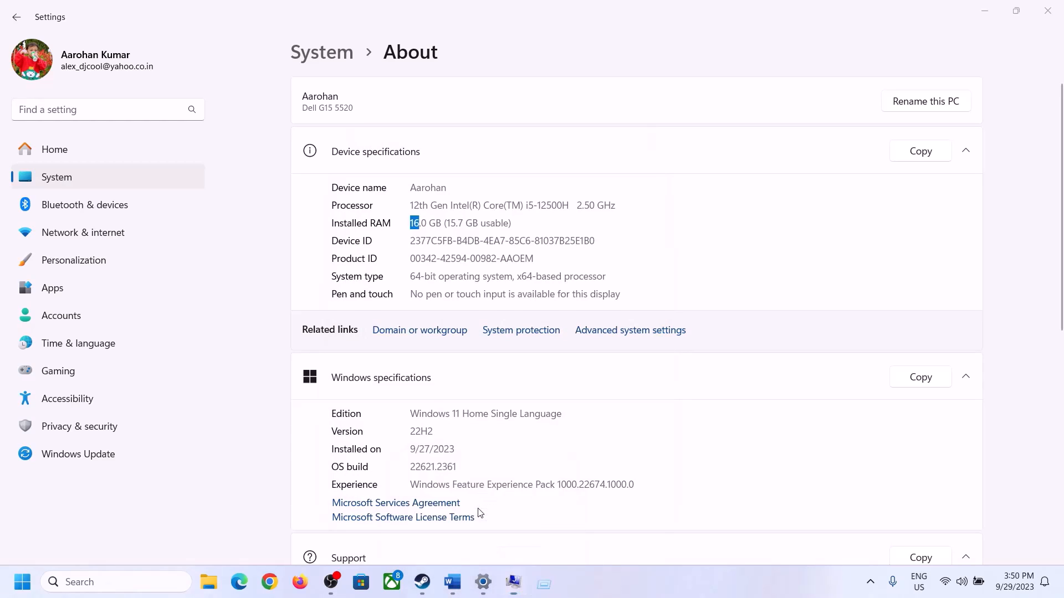
key(super+r)
text(cal)
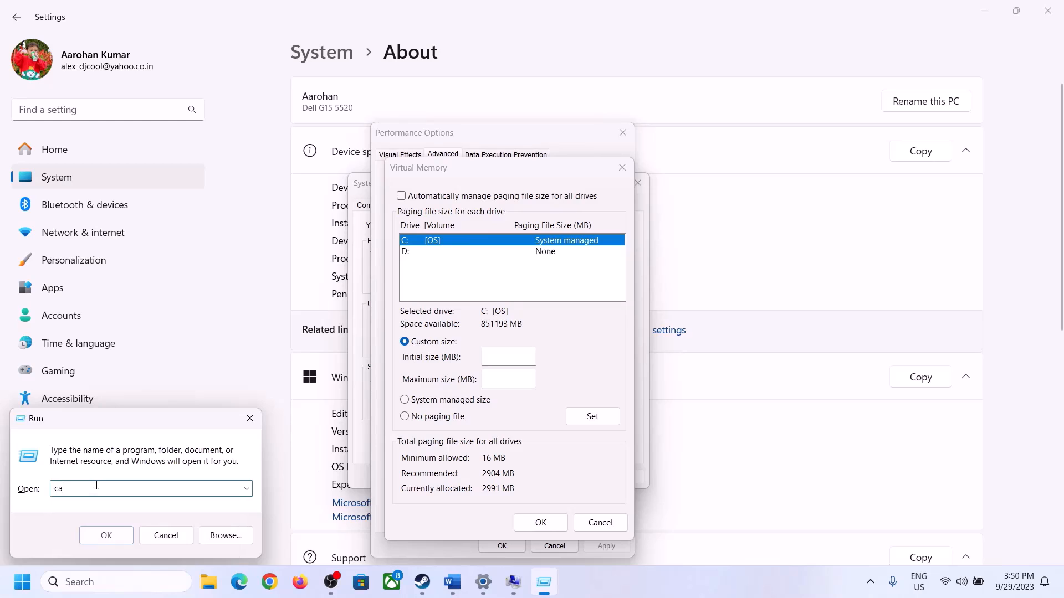
click(106, 535)
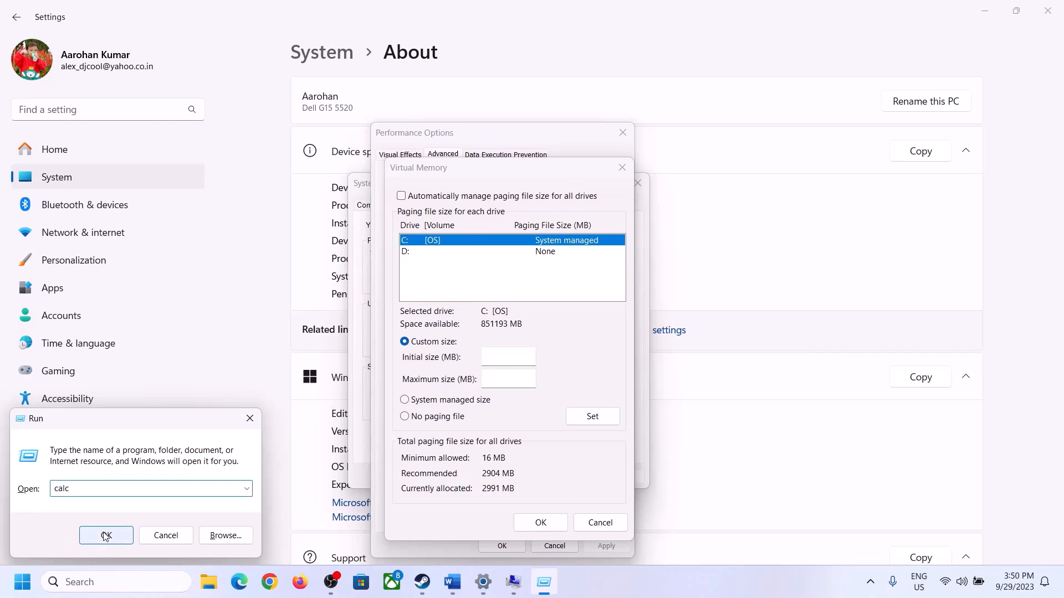
drag(131, 16, 775, 178)
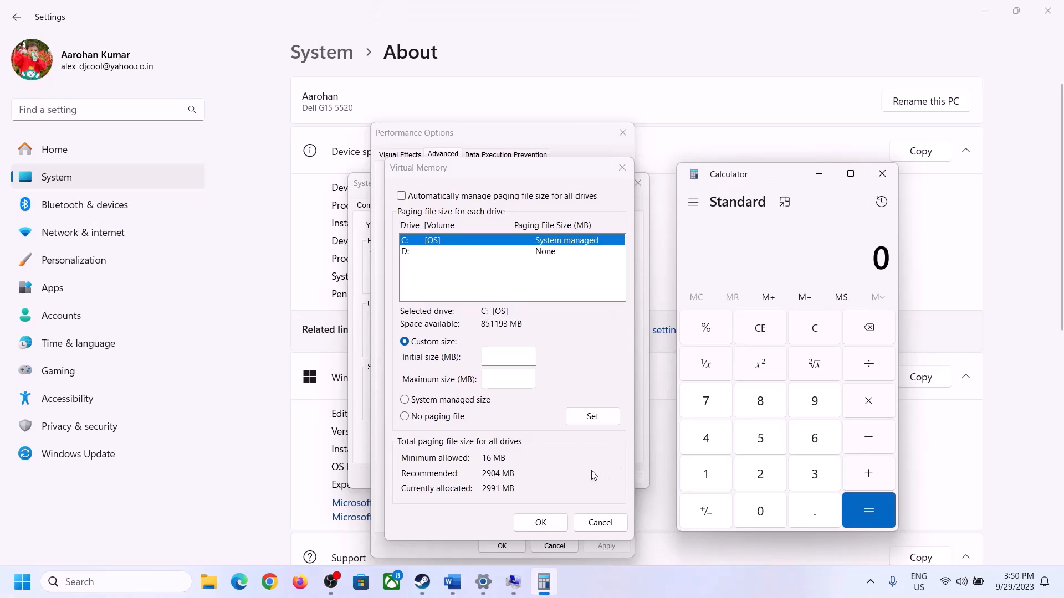
Convert the 16 GB of RAM to megabytes in Calculator: 16 × 1024 = 16,384
mouse_move(453, 582)
click(410, 518)
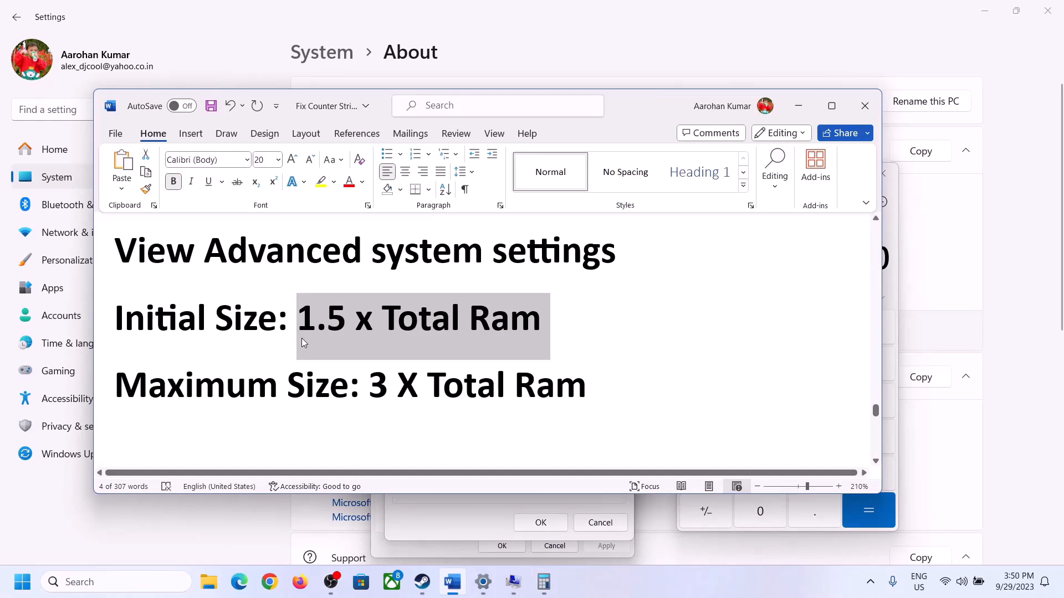
click(679, 499)
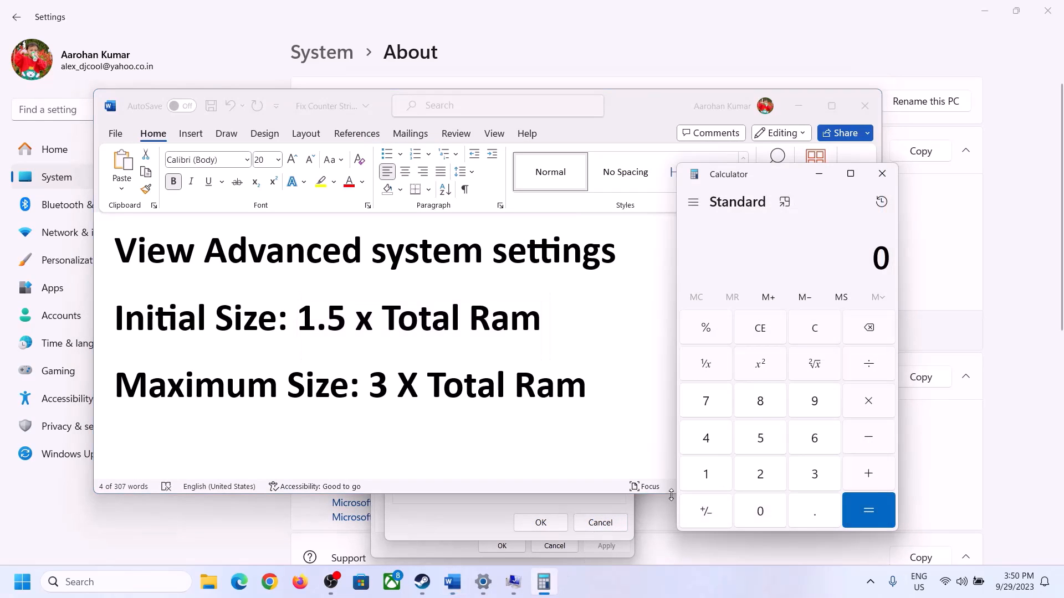
click(707, 477)
click(812, 448)
click(814, 338)
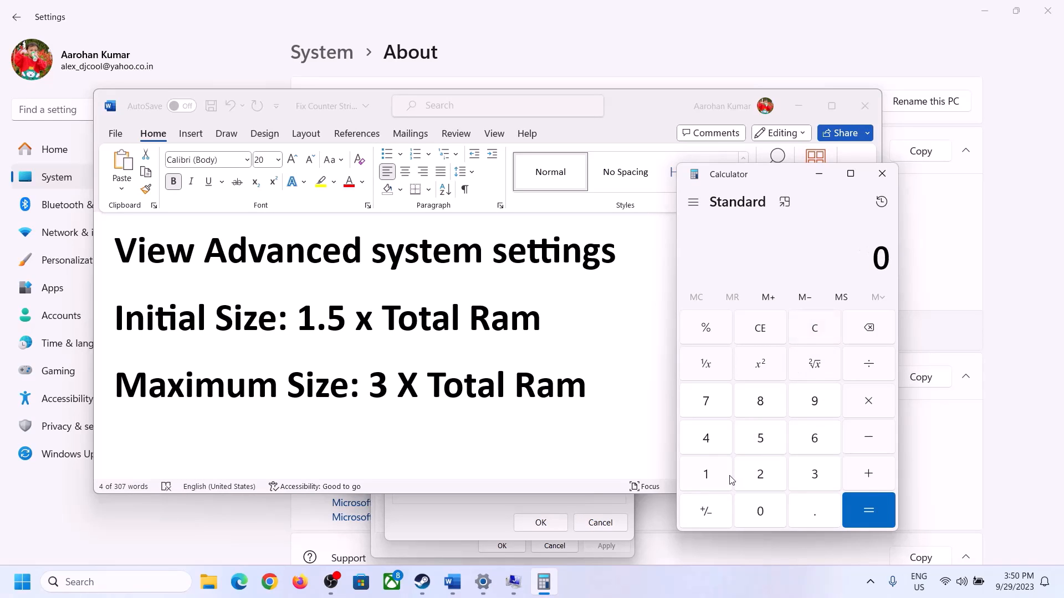
click(714, 475)
click(810, 442)
click(867, 410)
click(705, 477)
click(763, 518)
click(762, 478)
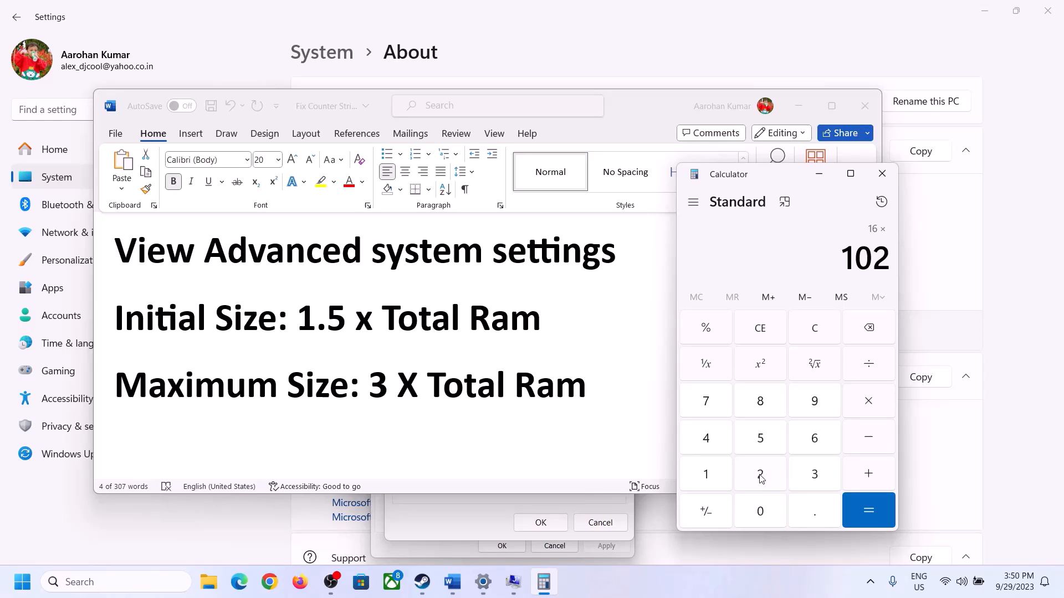
click(714, 444)
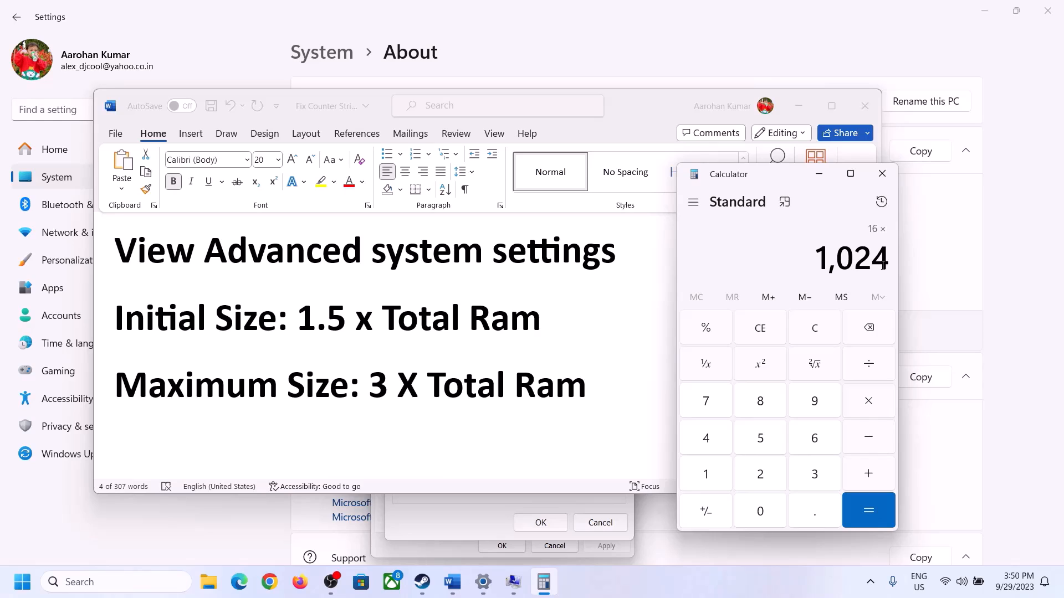
click(868, 511)
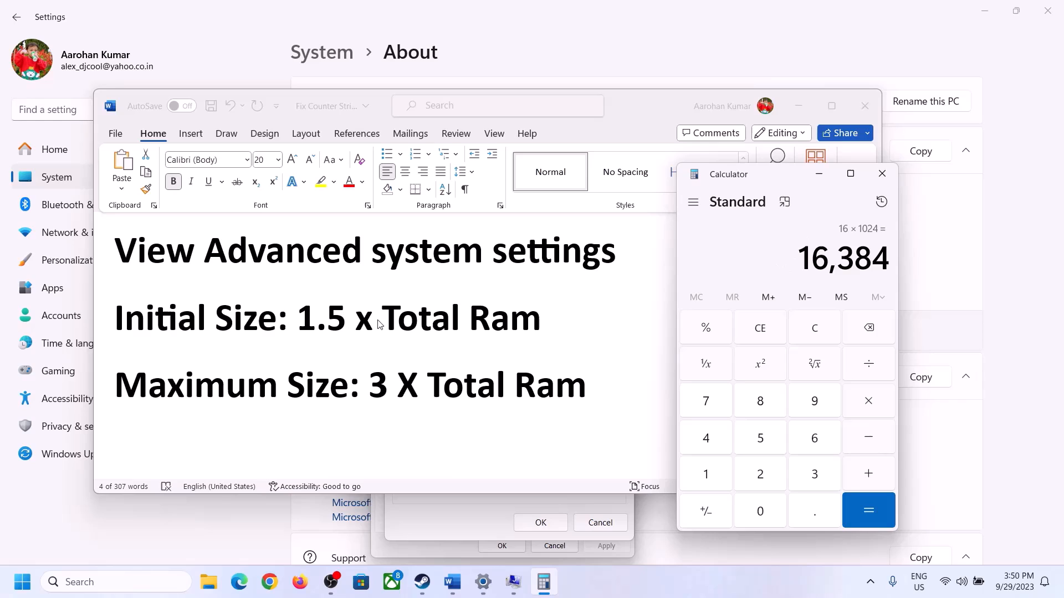
Multiply 16,384 by 1.5 to get the 24,576 MB initial size, then return to Virtual Memory
click(868, 402)
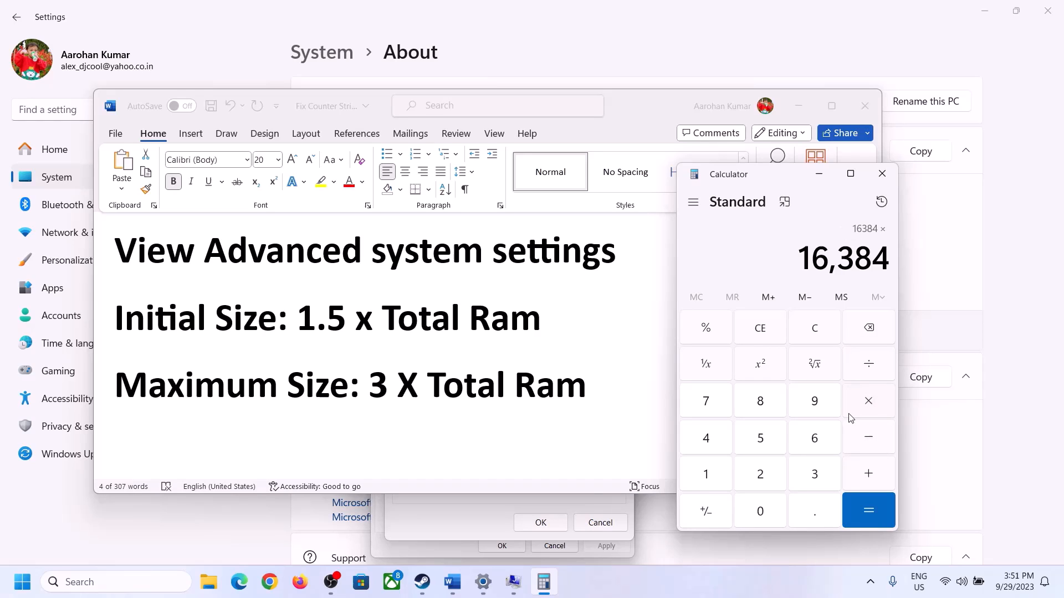
click(719, 478)
click(810, 512)
click(770, 445)
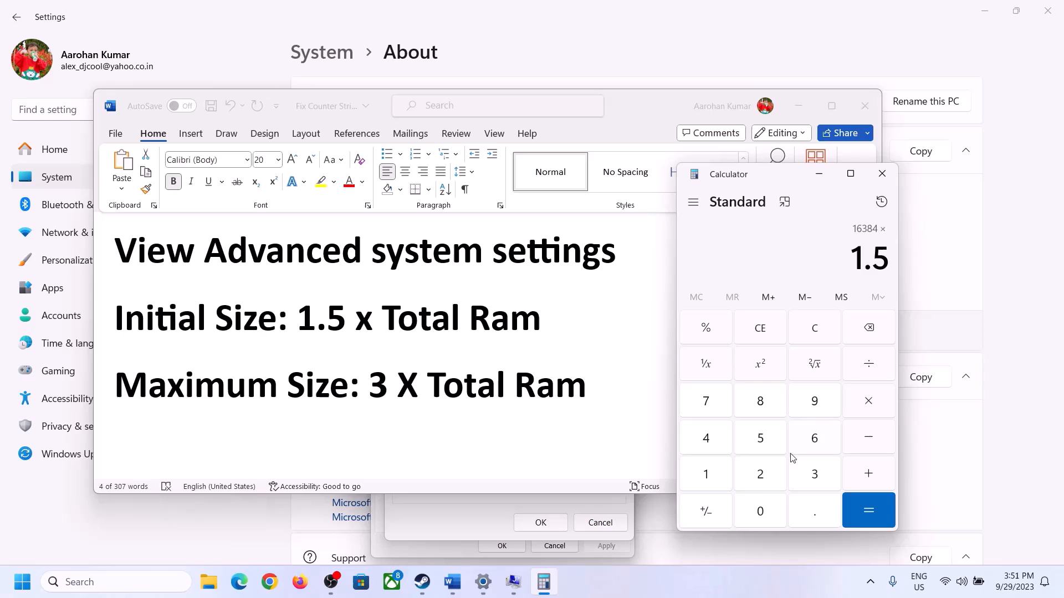
click(868, 506)
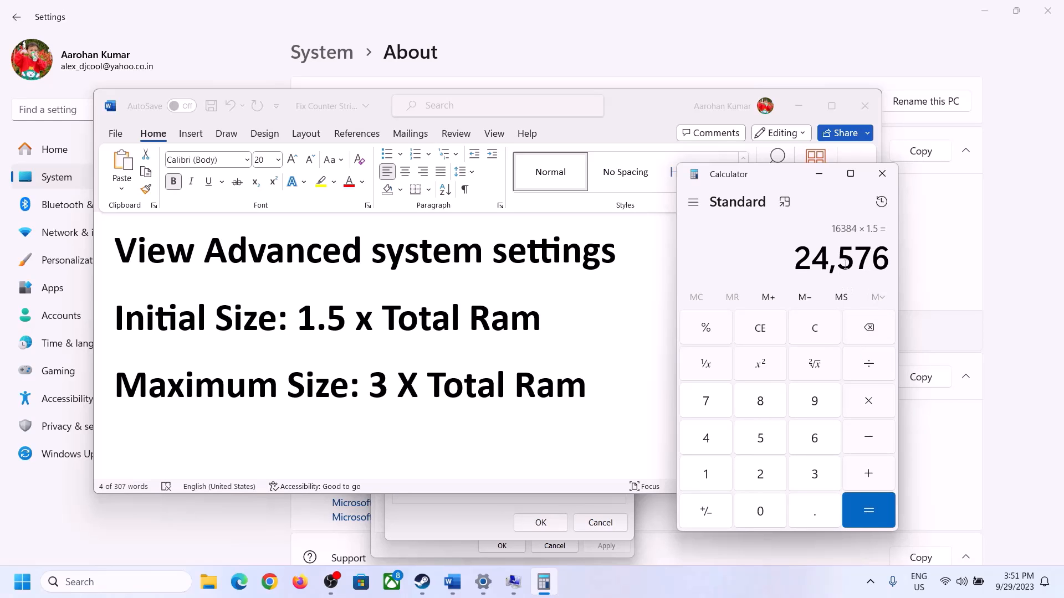
click(487, 505)
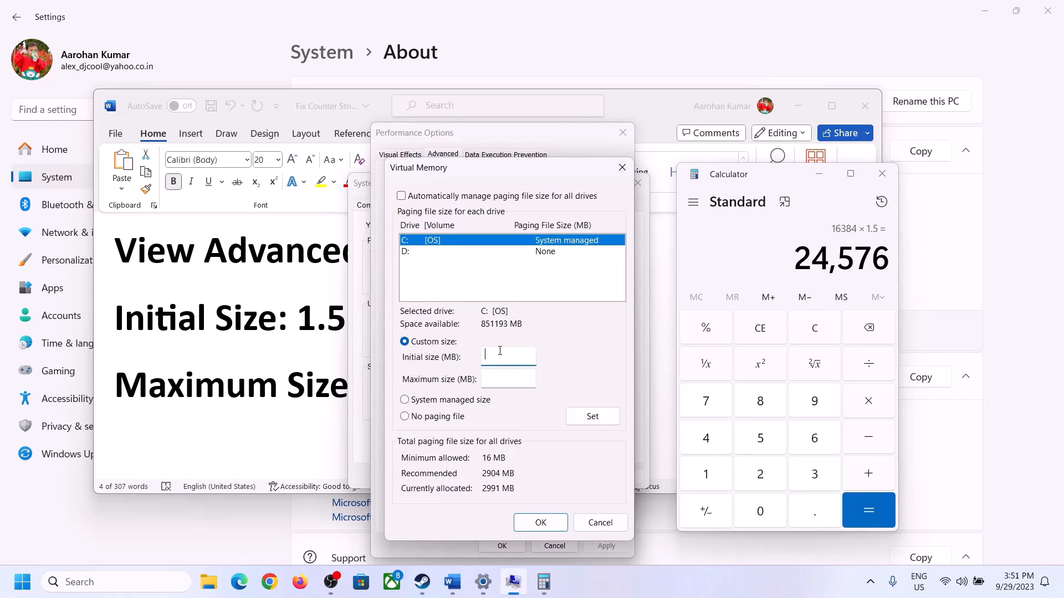
Finish the 24576 initial size, move to the maximum size field, and recheck installed RAM
text(24576)
click(533, 378)
click(322, 389)
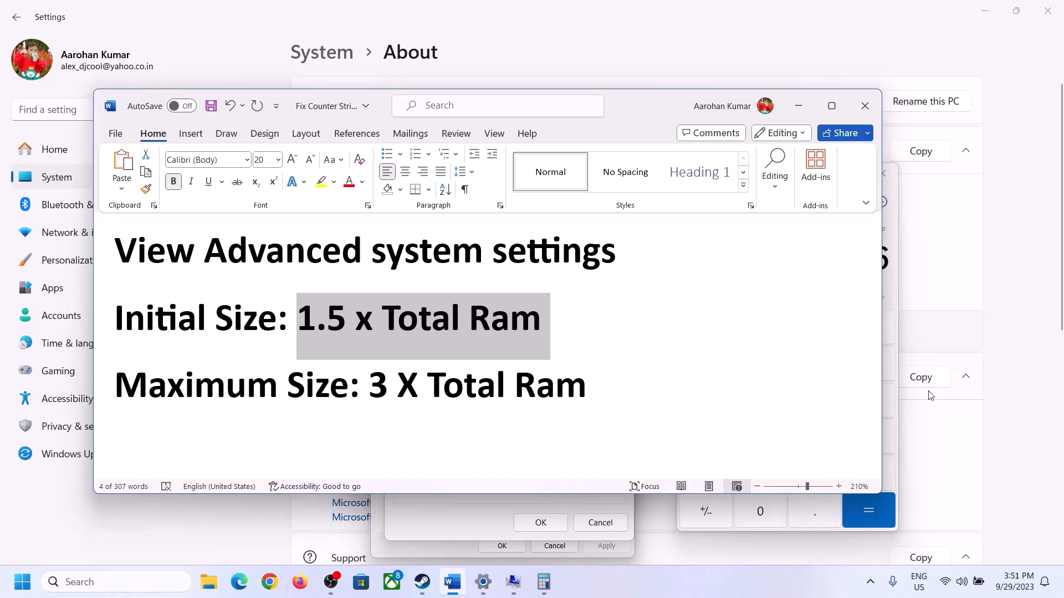
click(894, 288)
click(815, 328)
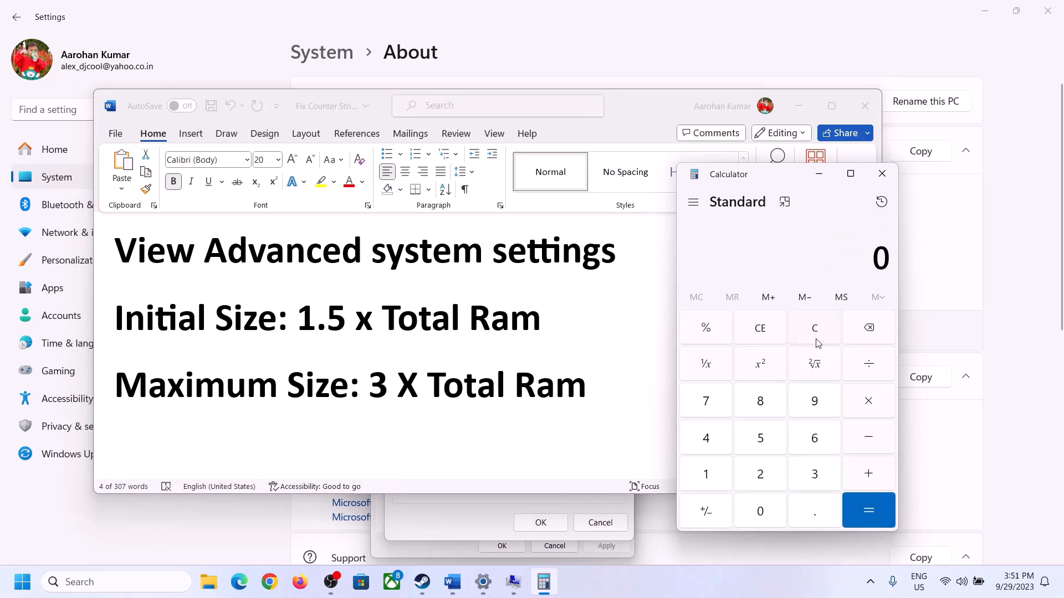
click(483, 582)
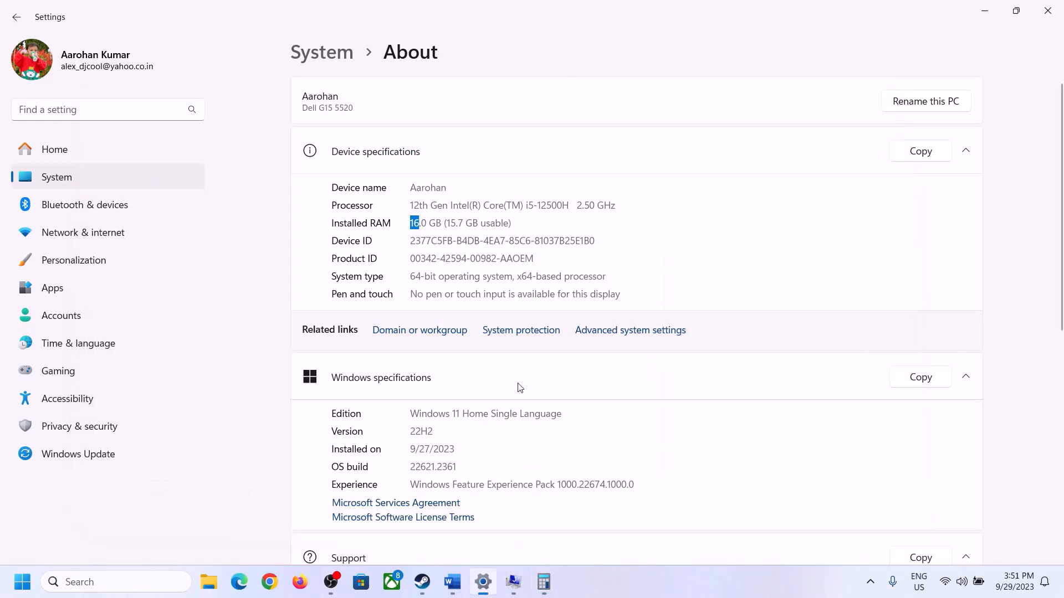
click(543, 582)
Recompute 16 × 1024 = 16,384 MB in a cleared Calculator
click(713, 474)
click(808, 440)
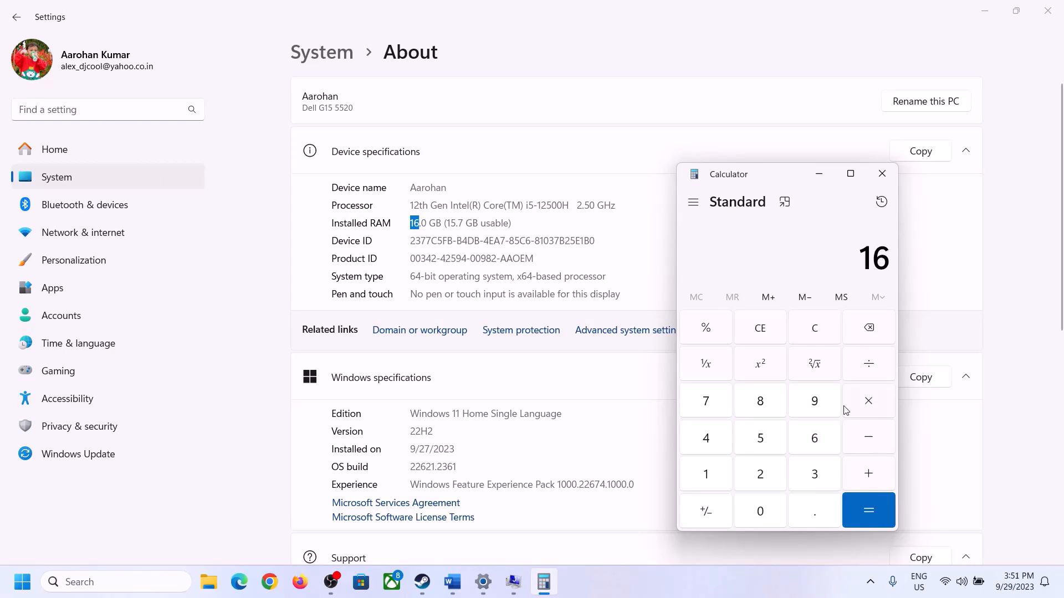
click(863, 401)
click(711, 468)
click(752, 507)
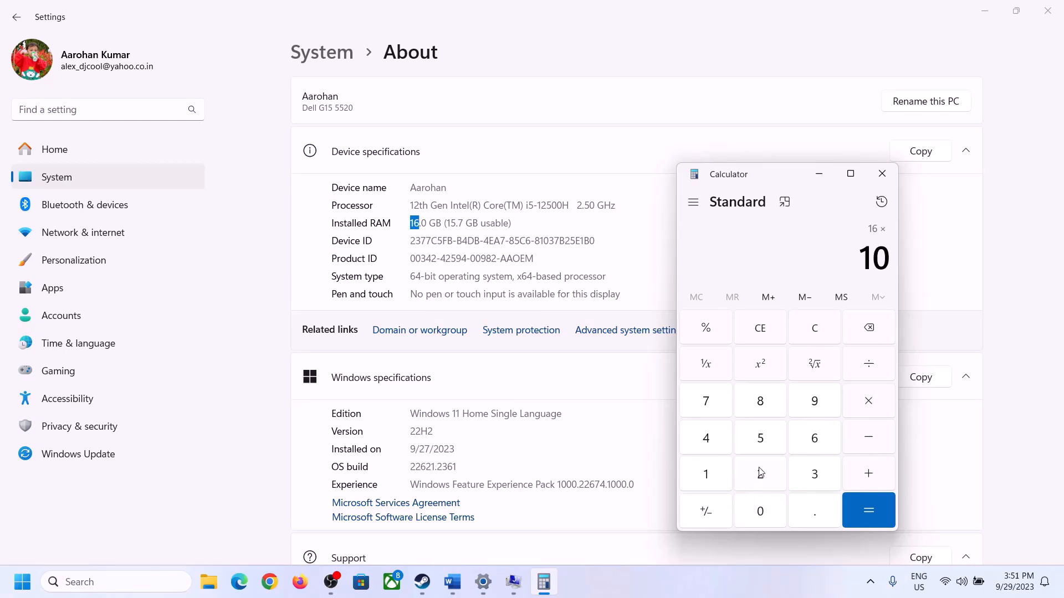
click(760, 472)
click(708, 441)
click(859, 517)
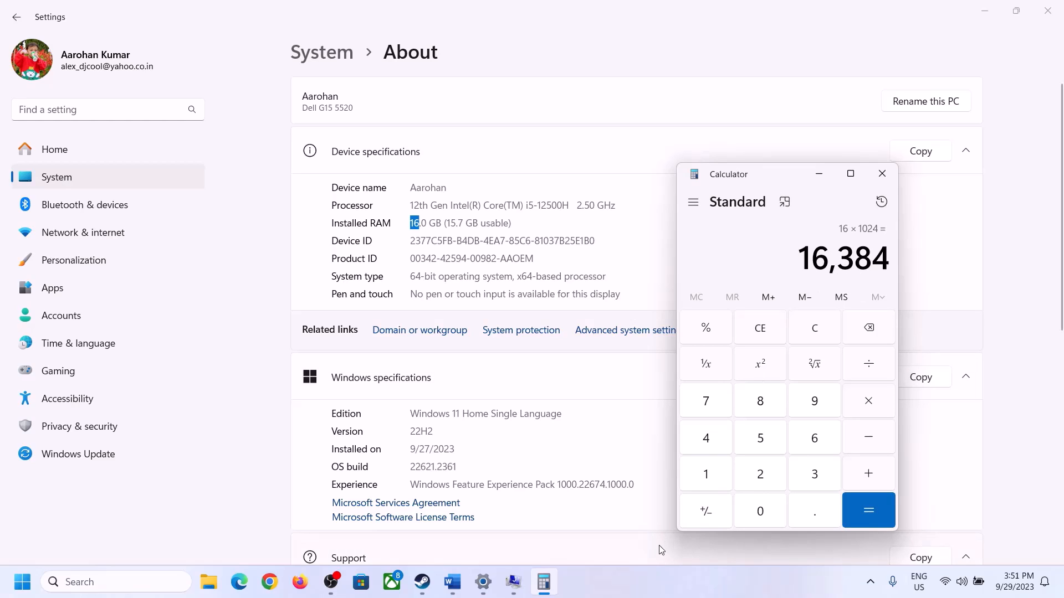
Multiply 16,384 by 3 for the 49,152 MB maximum size and return to Virtual Memory
click(453, 582)
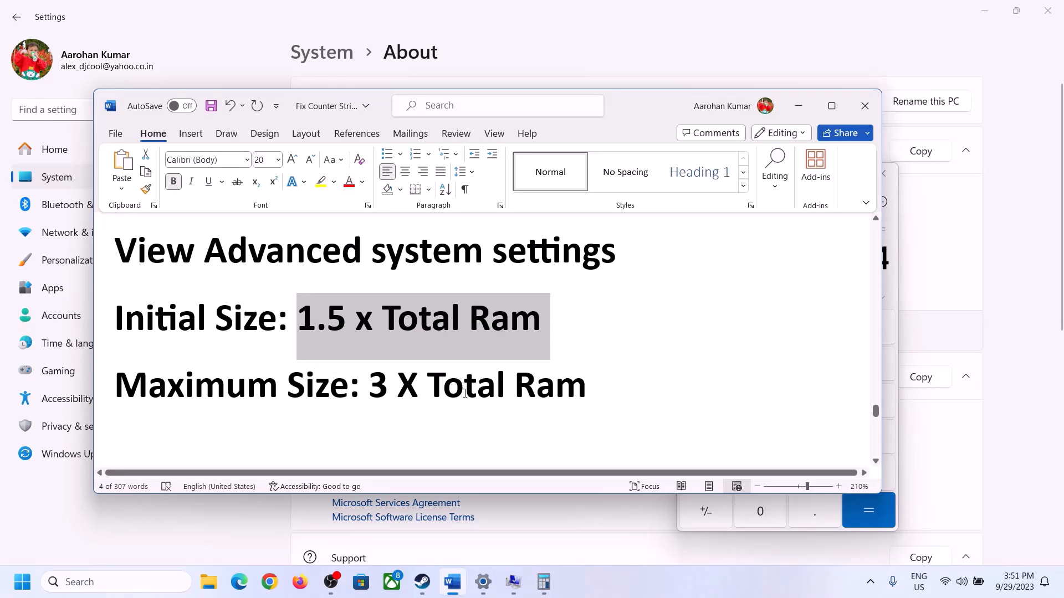
click(543, 581)
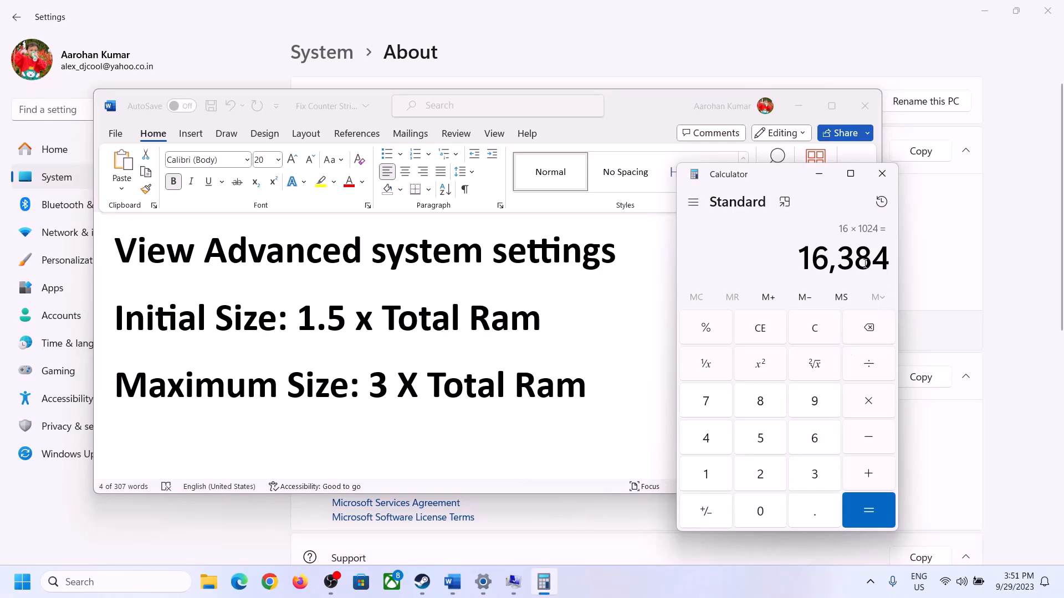
click(869, 402)
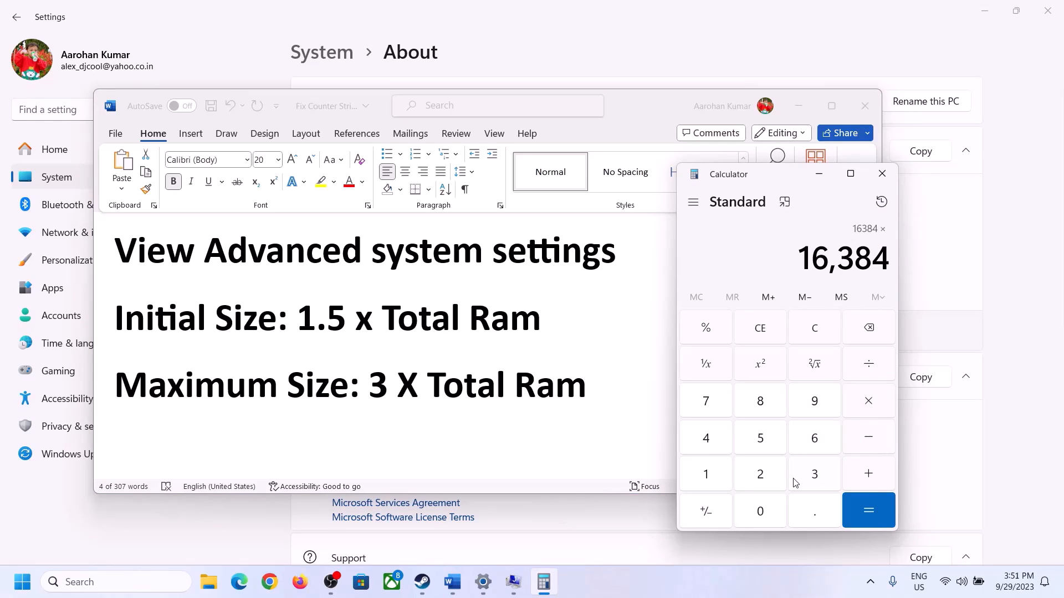
click(813, 474)
click(882, 512)
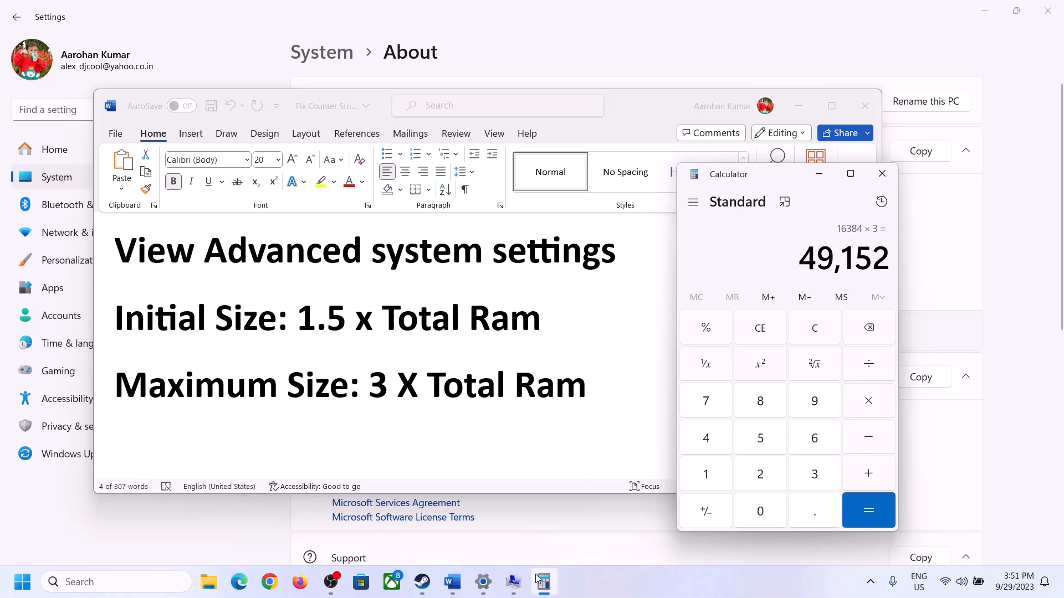
click(513, 582)
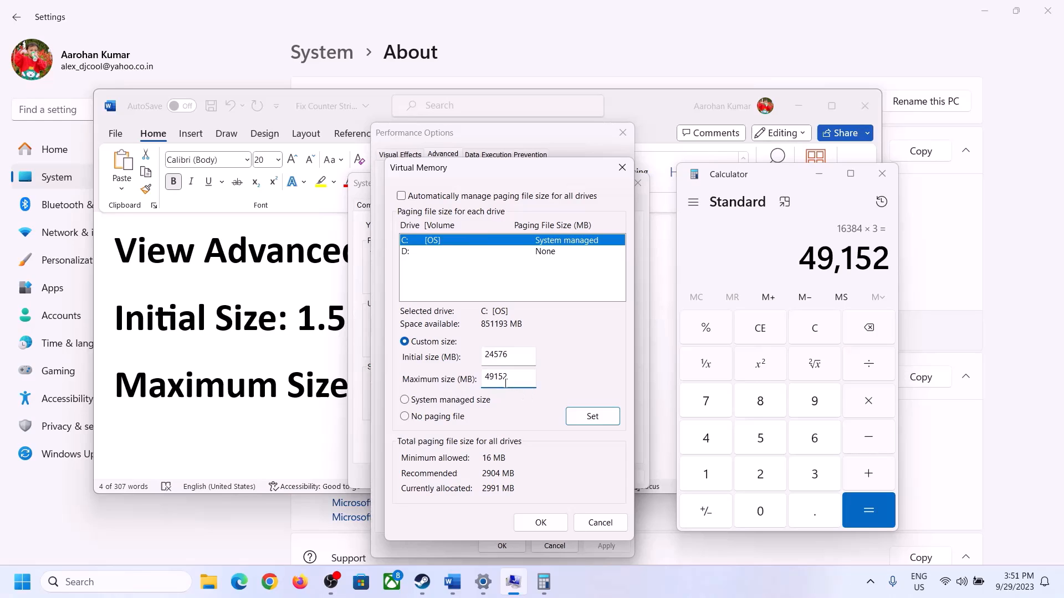
Apply the 24576–49152 MB paging file to C:, accept every dialog, and decline the restart
click(593, 416)
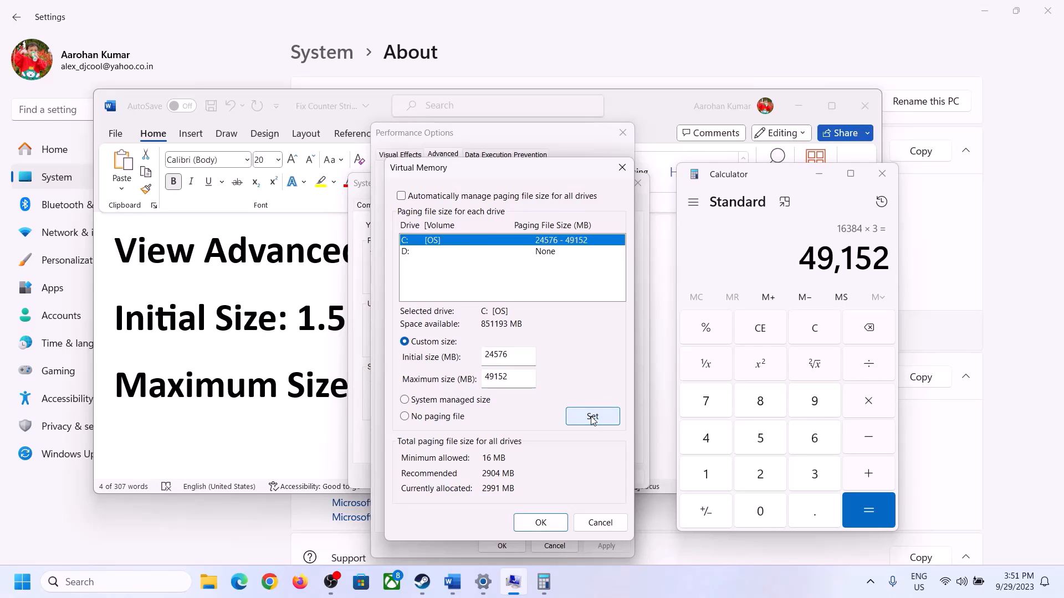
click(540, 523)
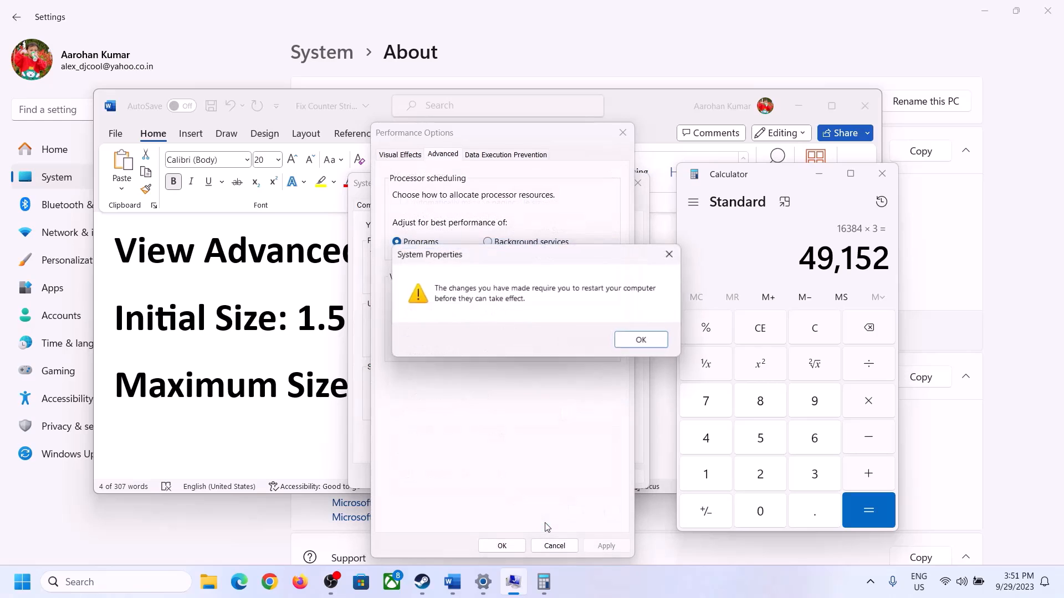
click(658, 340)
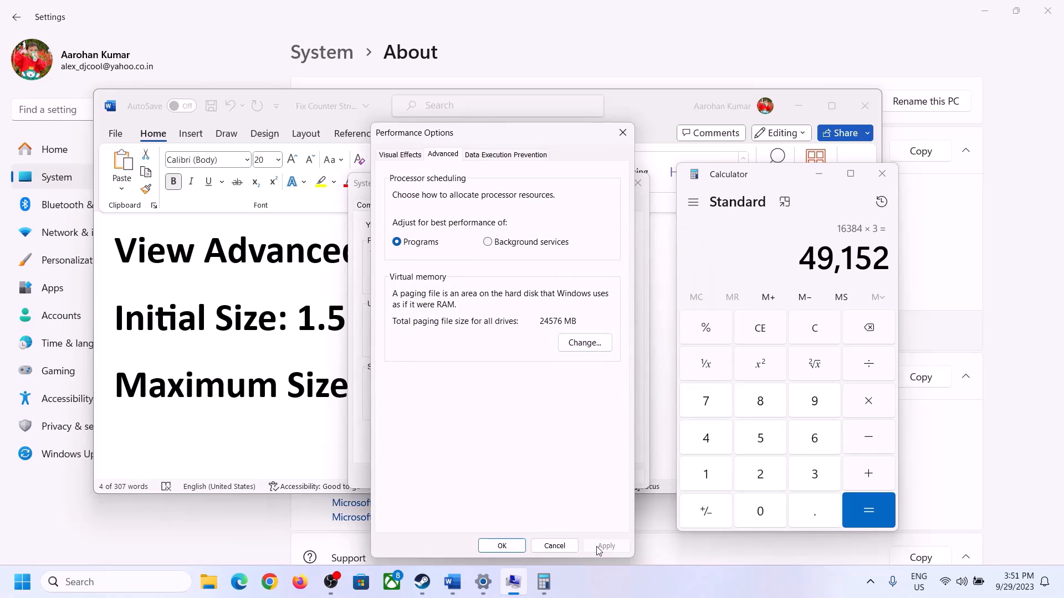
click(506, 548)
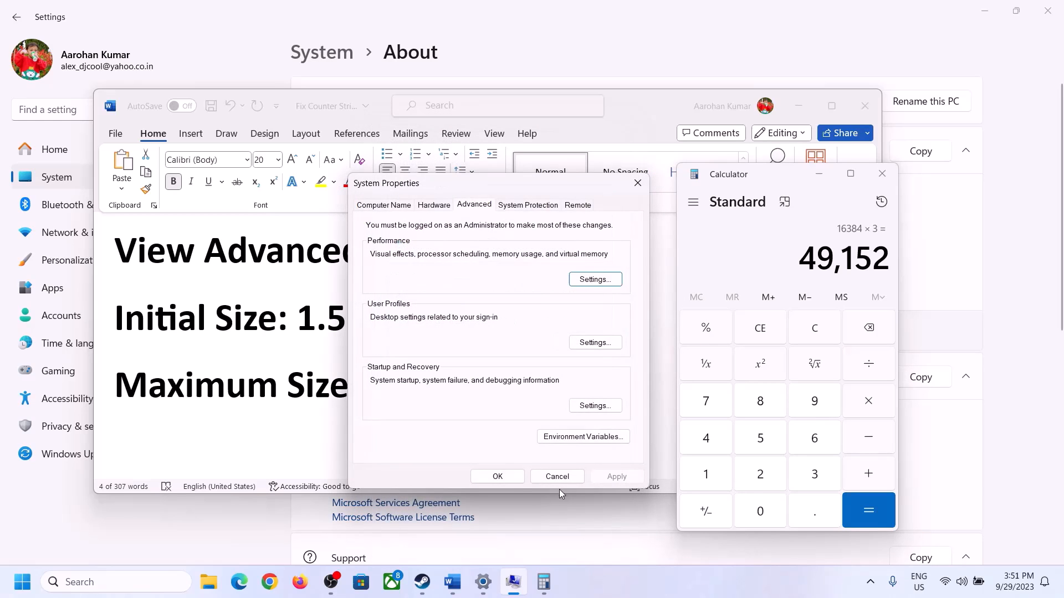
click(506, 475)
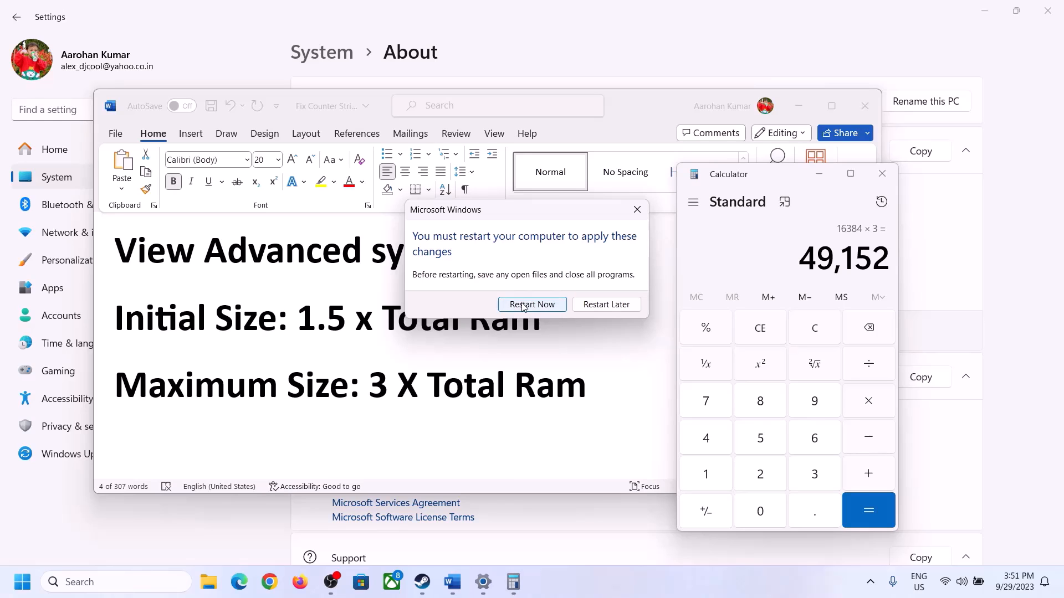
click(636, 208)
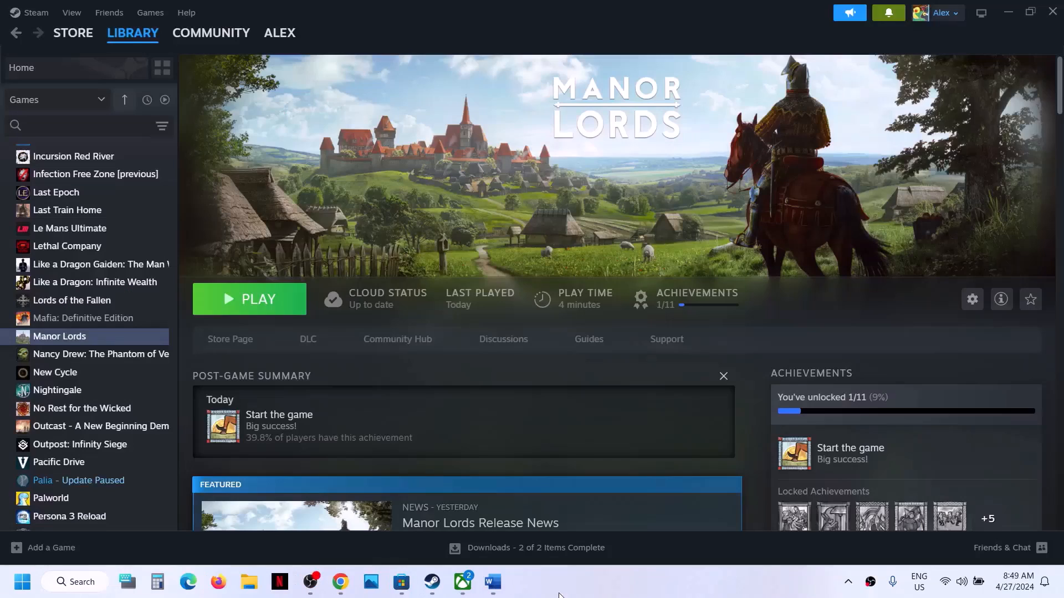
Copy the Visual C++ Redistributable link from the Word guide and open it in a new Chrome tab
click(493, 582)
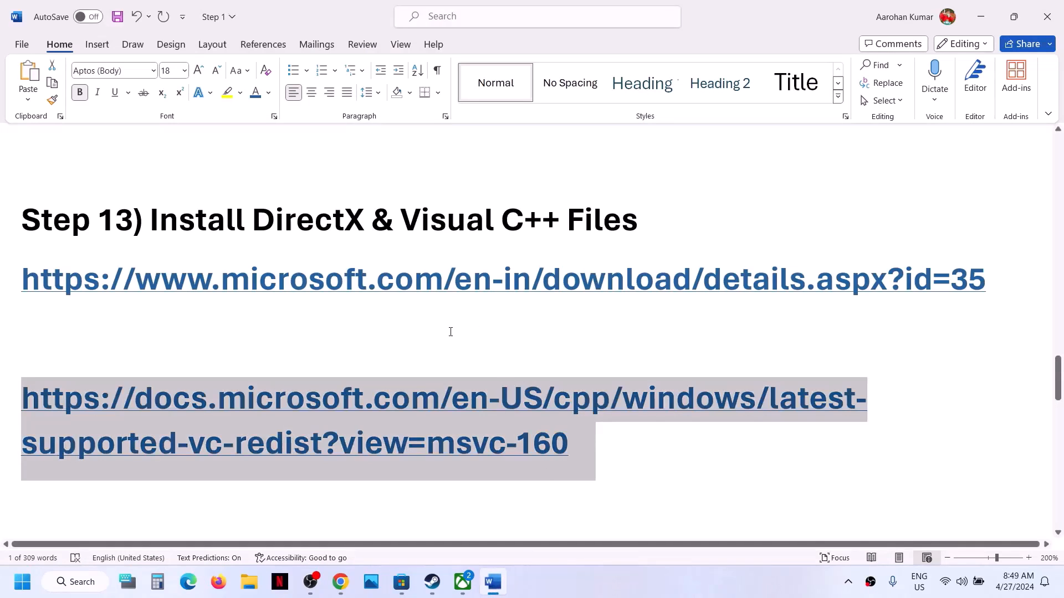
click(583, 447)
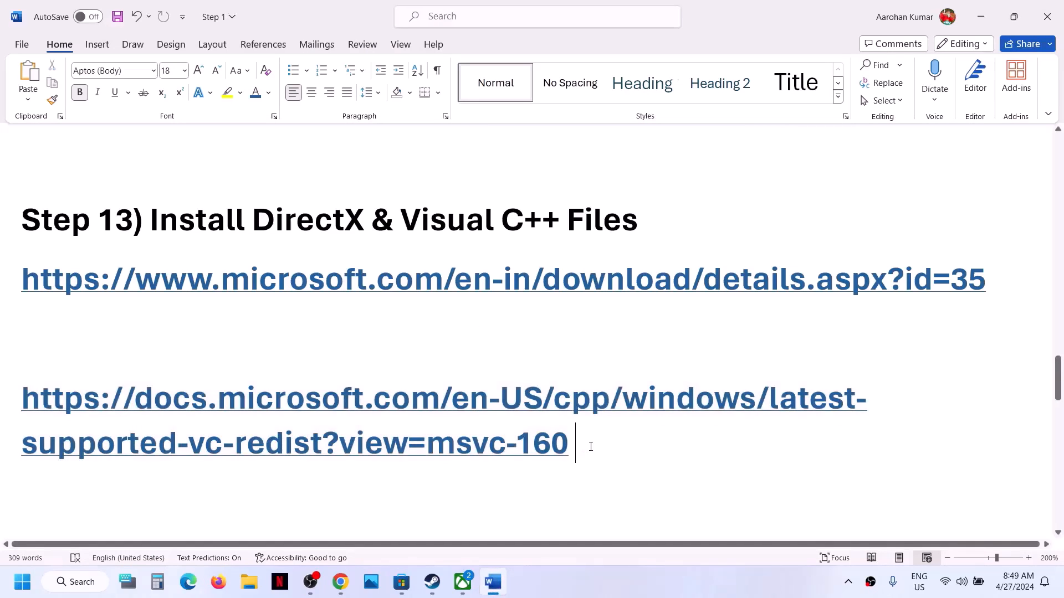
drag(589, 446, 83, 413)
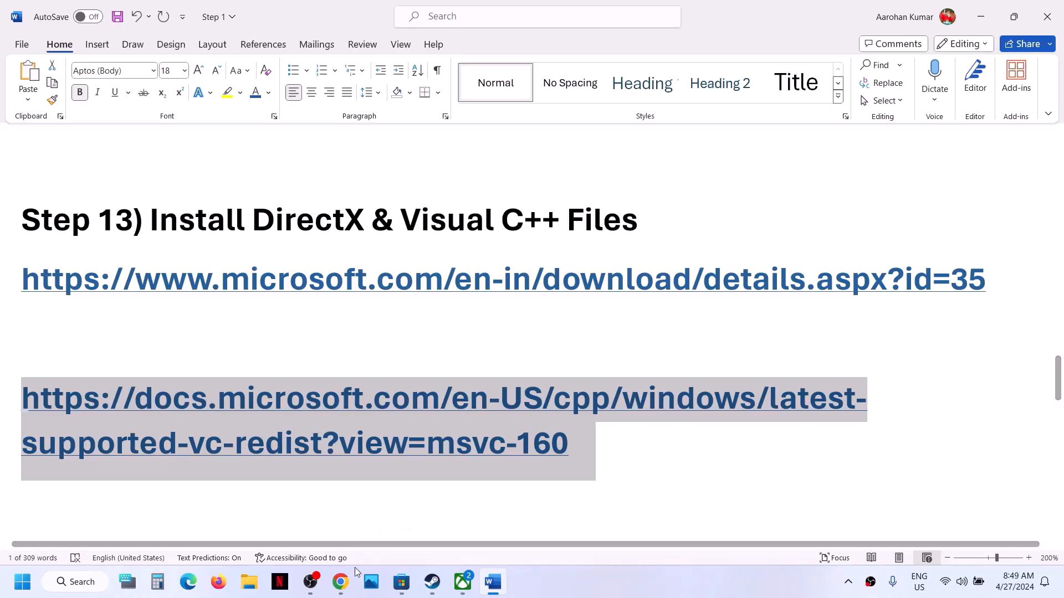
click(348, 589)
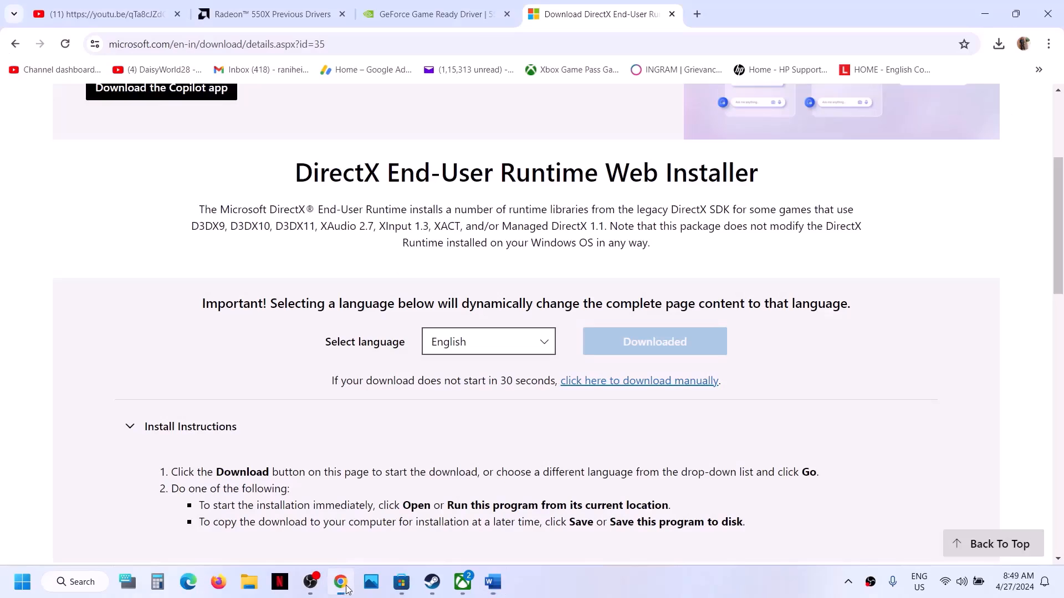
click(698, 15)
text(https://learn.microsoft.com/en-US/cpp/windows/latest-supported-vc-redist?view=msvc-160)
key(Return)
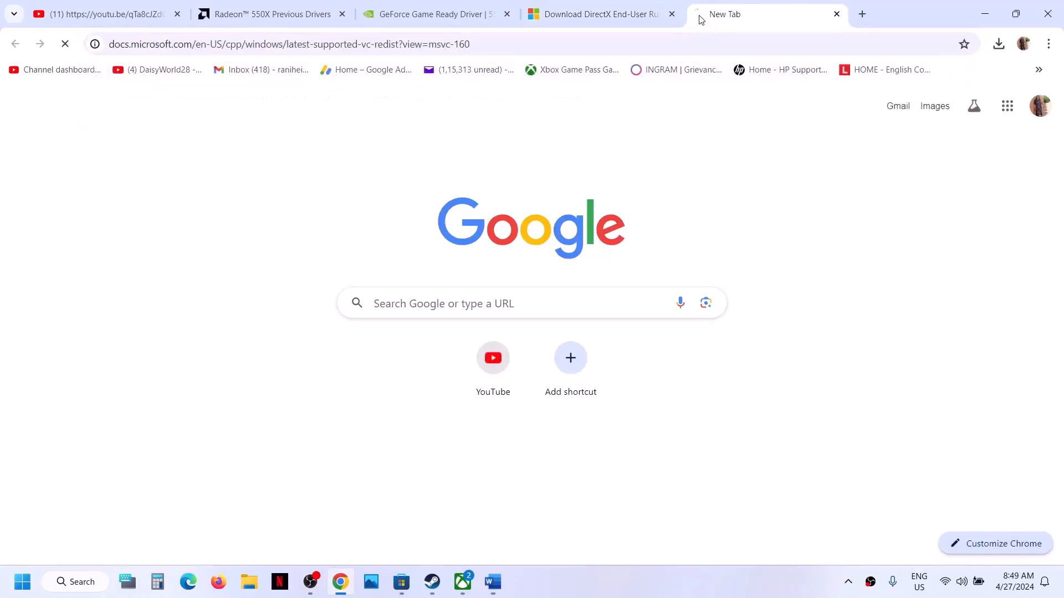
Download the X86 installer under Visual Studio 2015–2022 and run VC_redist.x86 (3).exe
scroll(525, 222, down, 10)
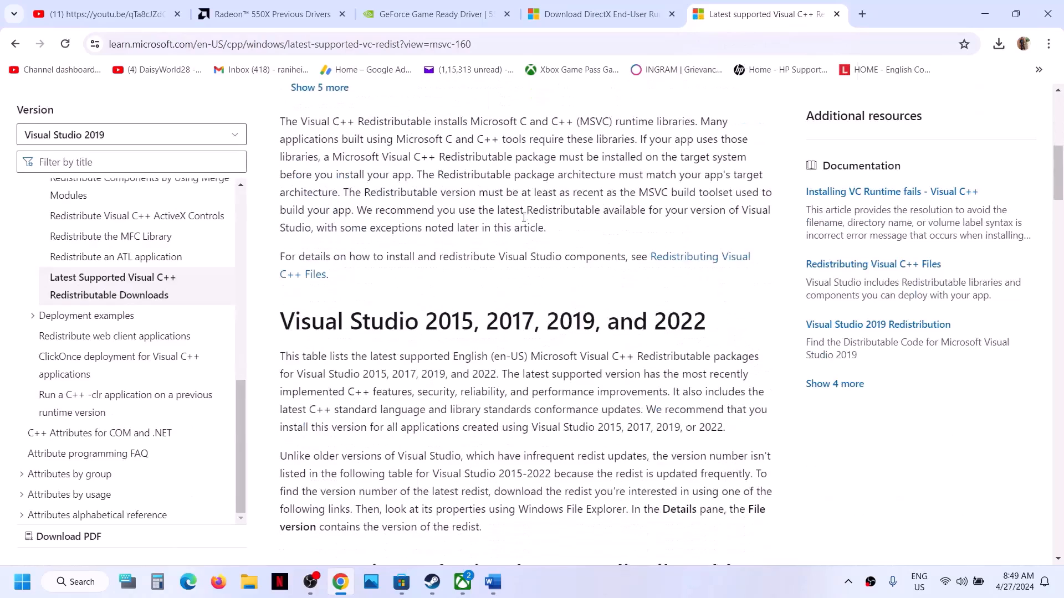
drag(299, 244, 682, 252)
scroll(399, 336, down, 8)
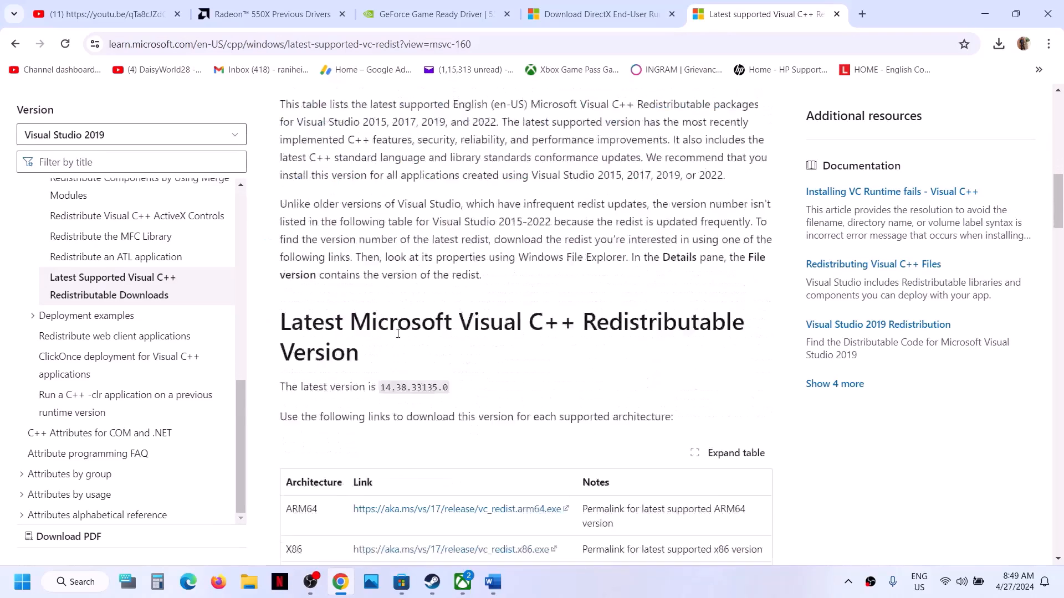
drag(288, 279, 323, 279)
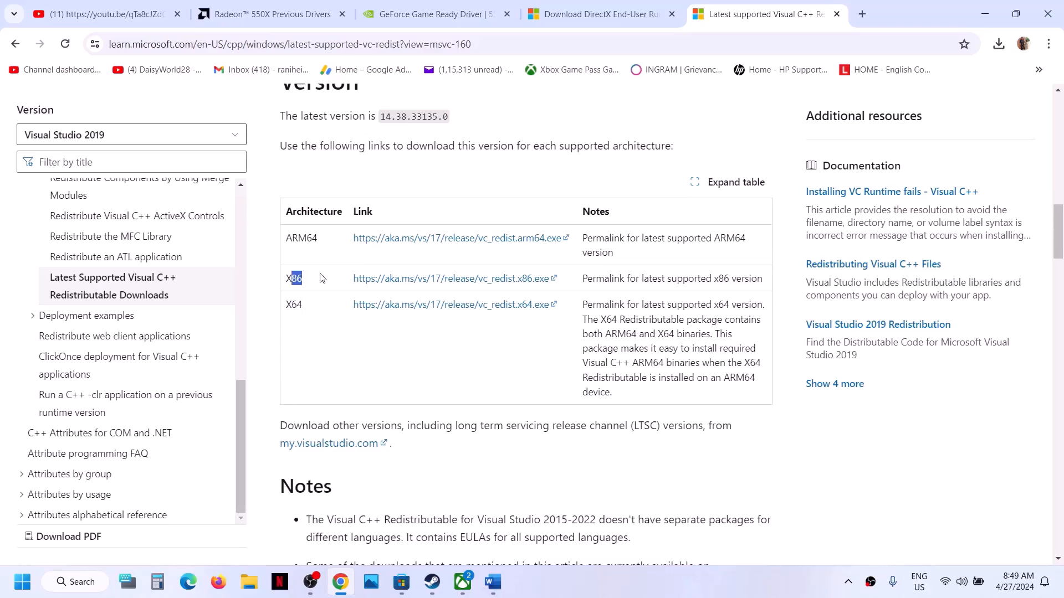
click(450, 280)
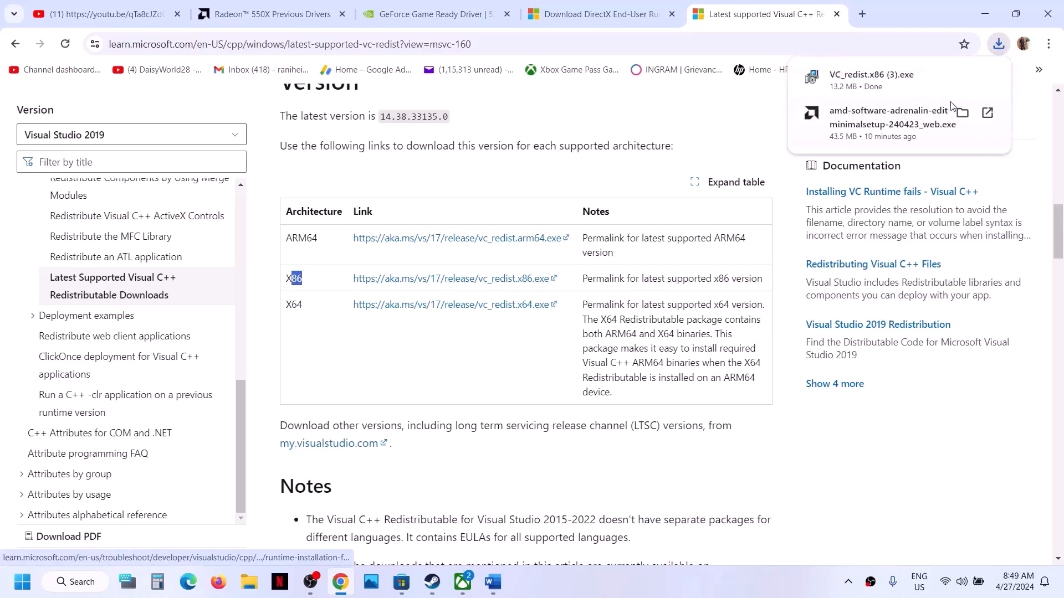
click(892, 86)
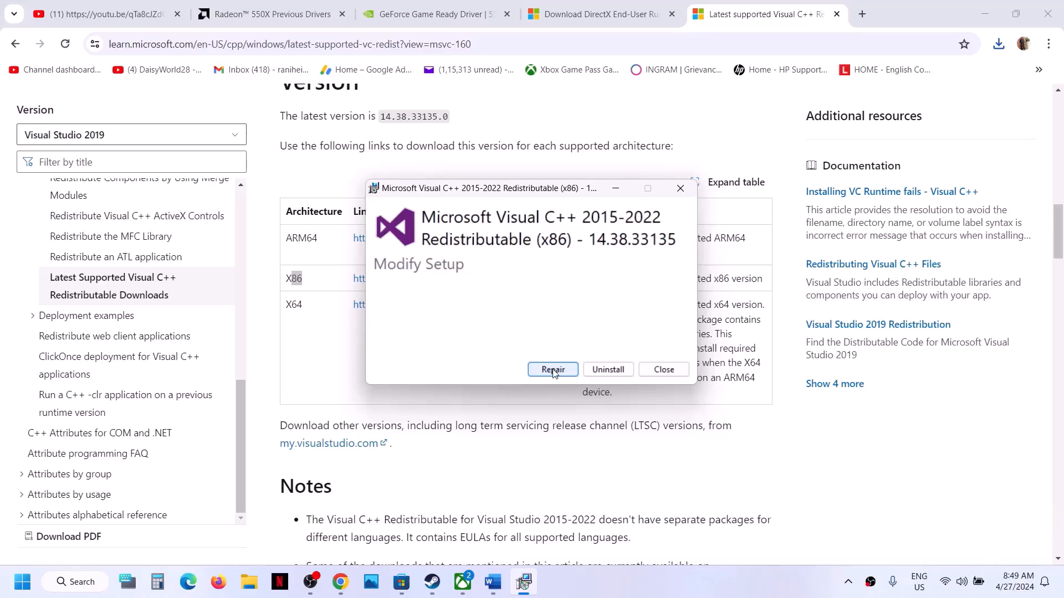
Attempt the x86 repair, dismiss the reboot-required error 0x8007015e, and return to the download page
click(554, 373)
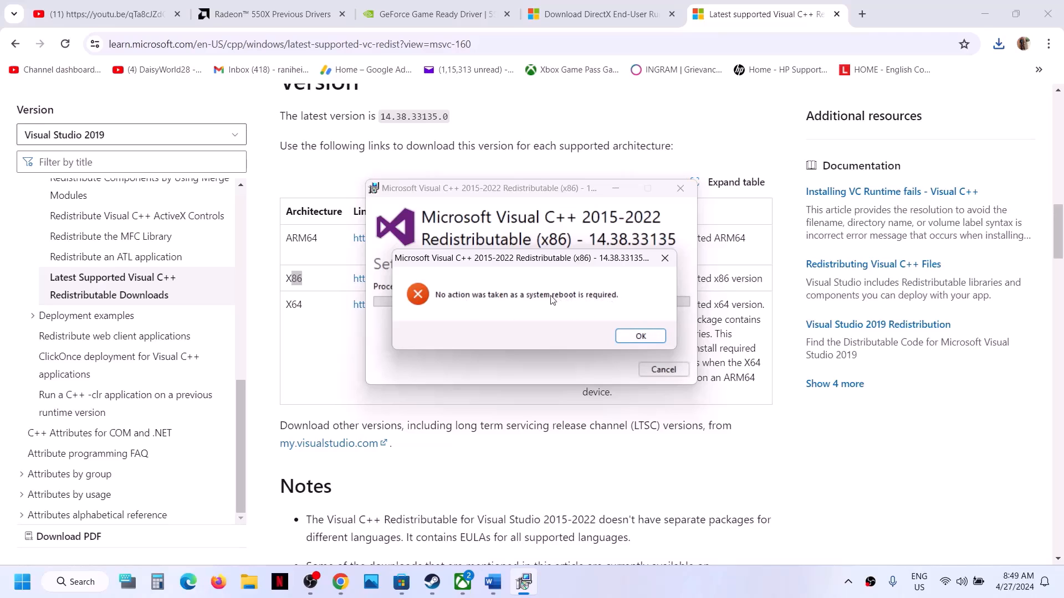
click(633, 336)
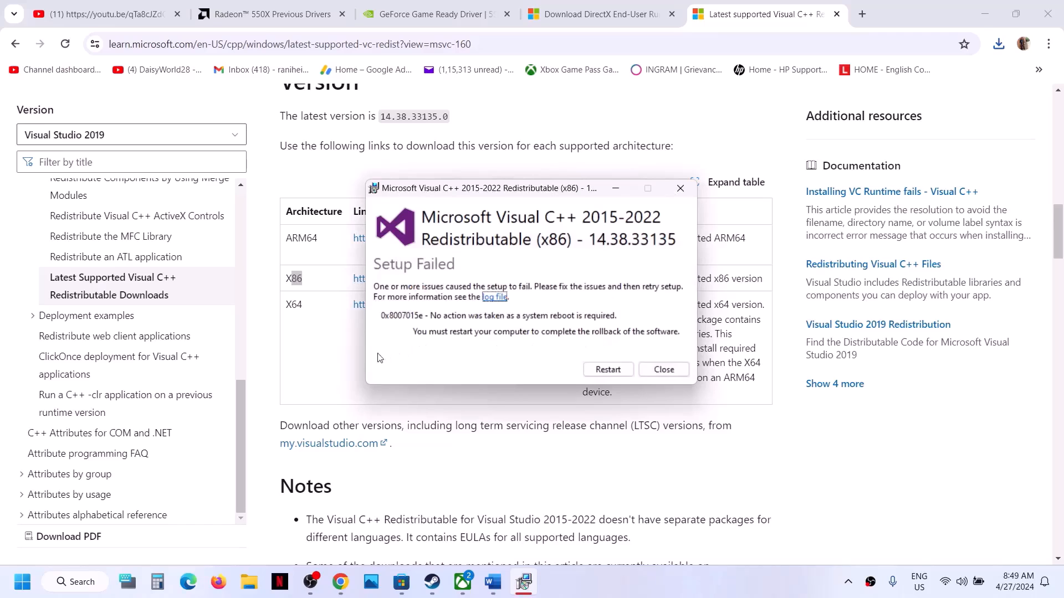
click(343, 368)
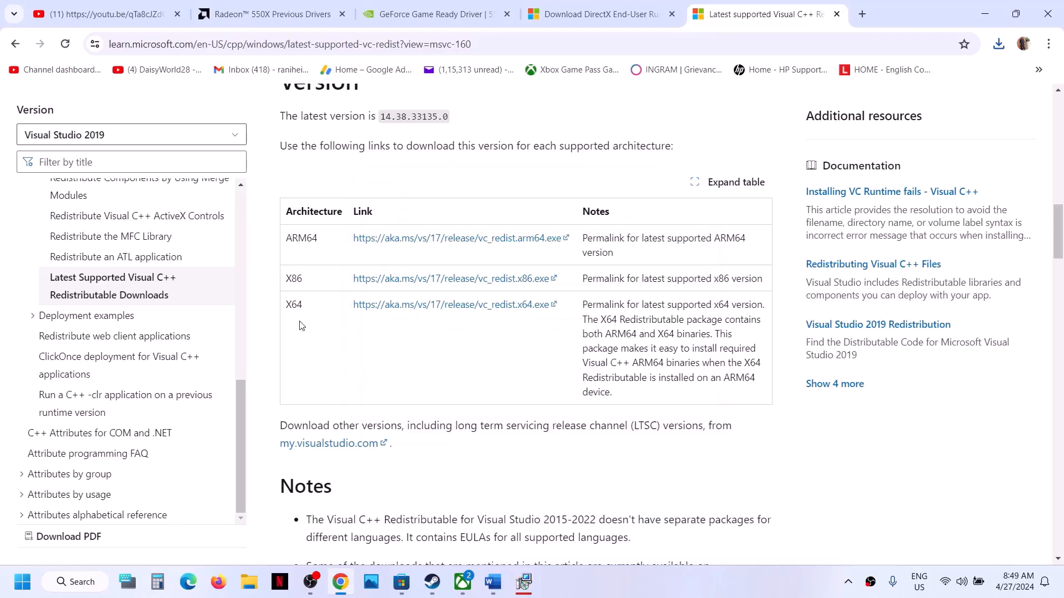
Download and run the X64 installer, attempt Repair, and dismiss the reboot-required error
double_click(293, 305)
click(414, 306)
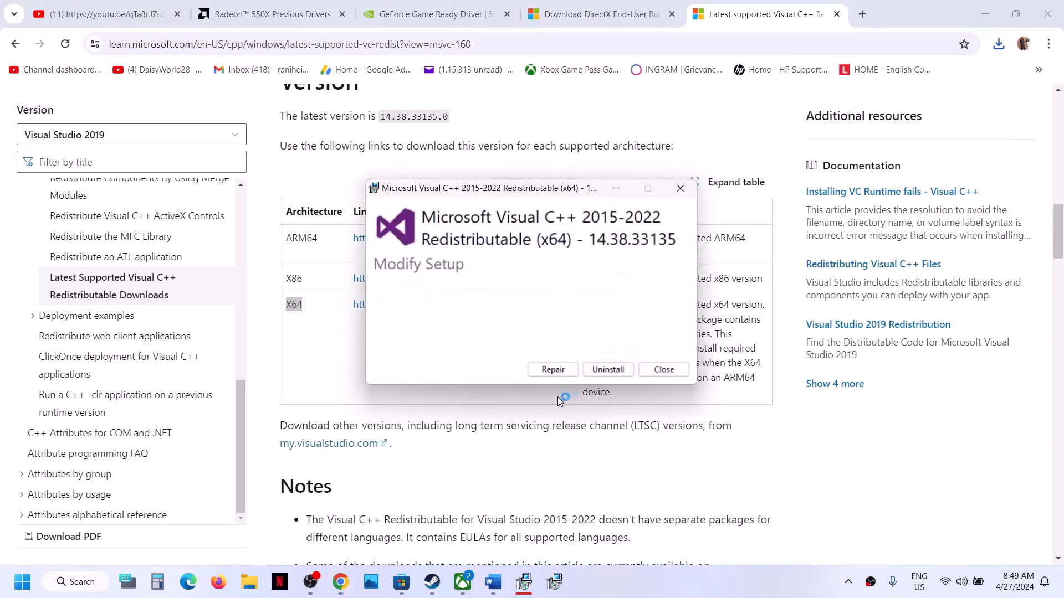
click(560, 372)
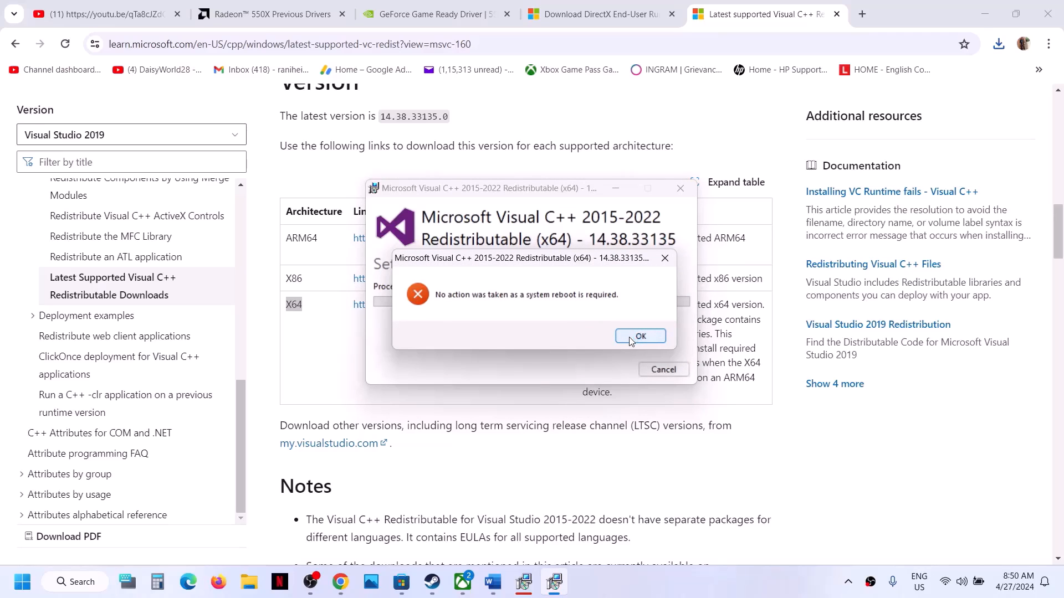
click(629, 337)
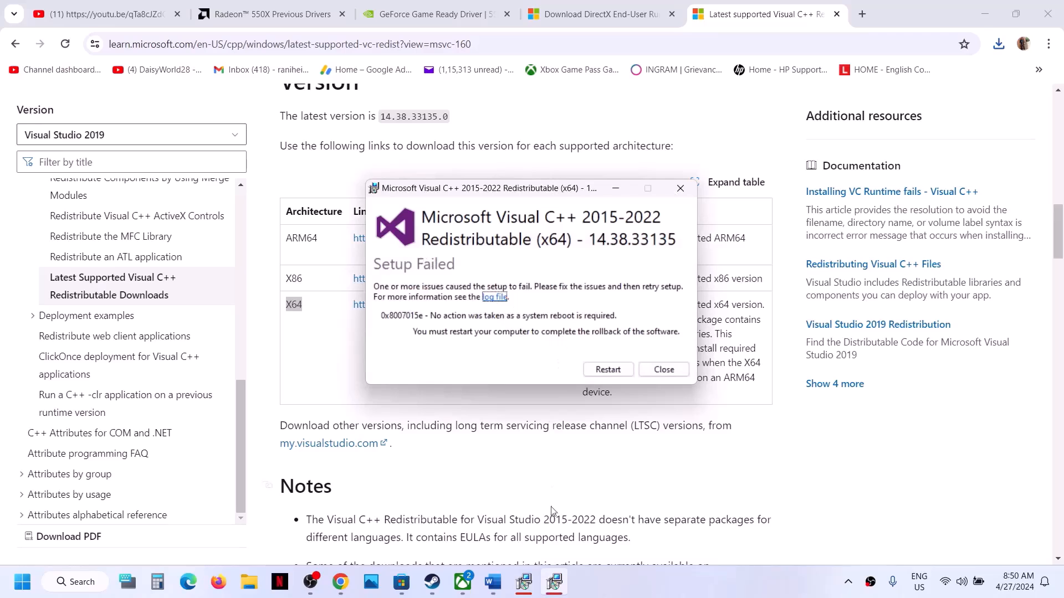
Separate the x86 and x64 Setup Failed windows and close both
click(523, 582)
drag(586, 196, 291, 214)
drag(525, 187, 599, 209)
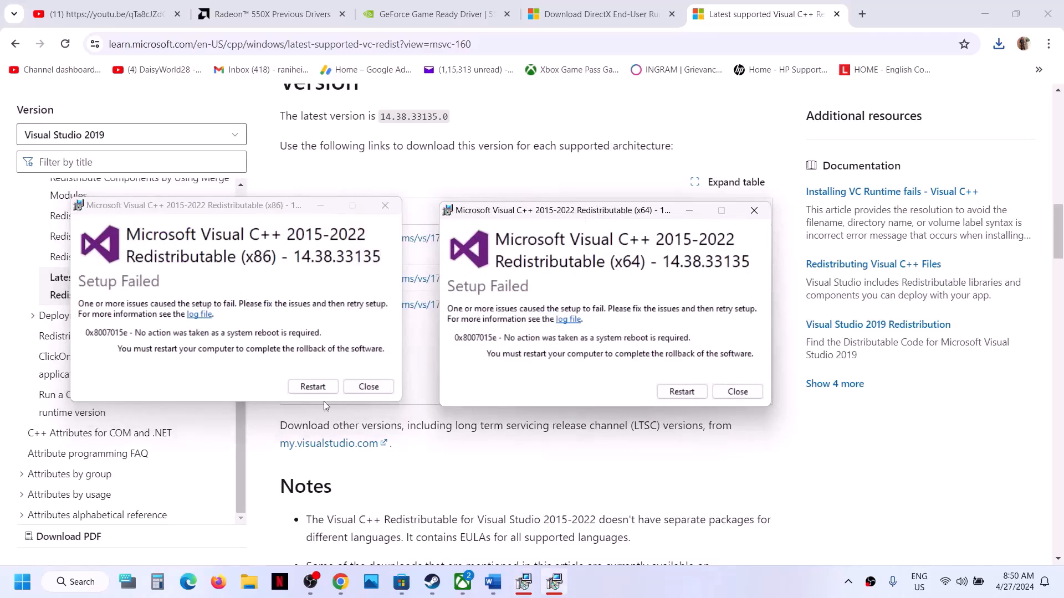
click(737, 392)
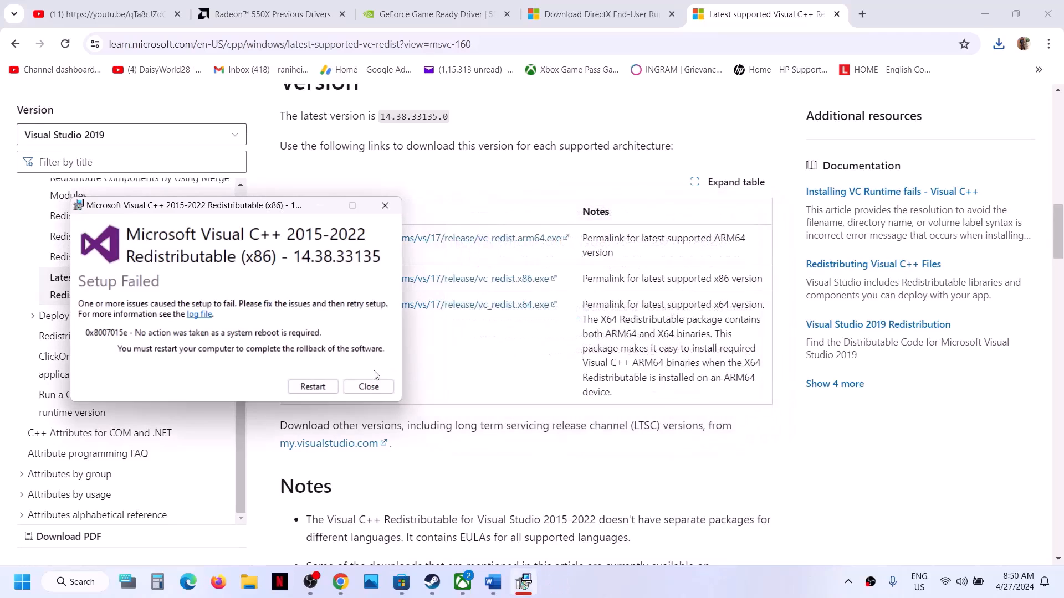
click(368, 387)
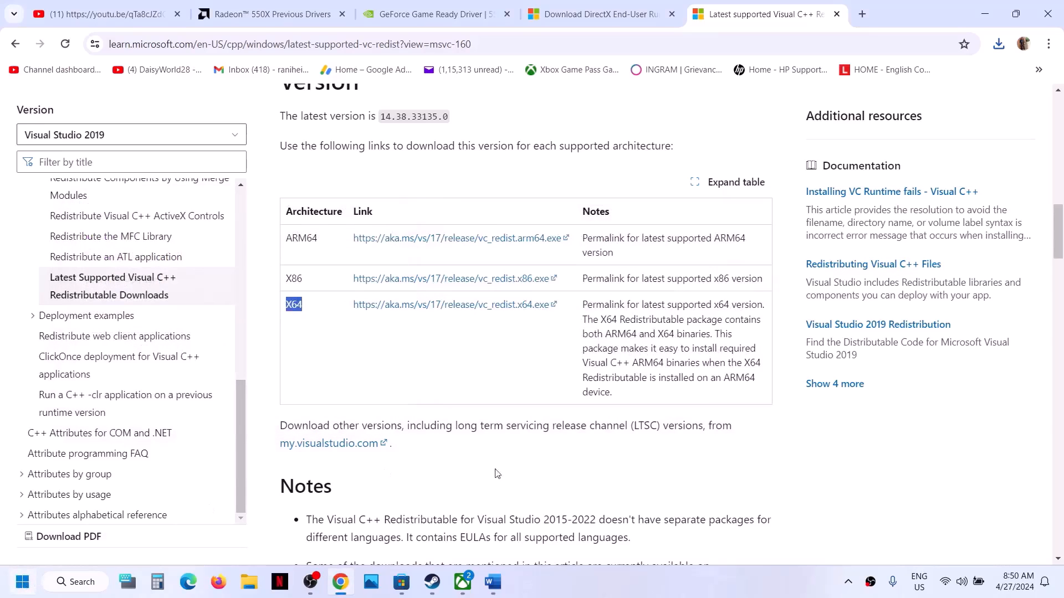
Check the Start menu's power options, then dismiss them without restarting
key(super)
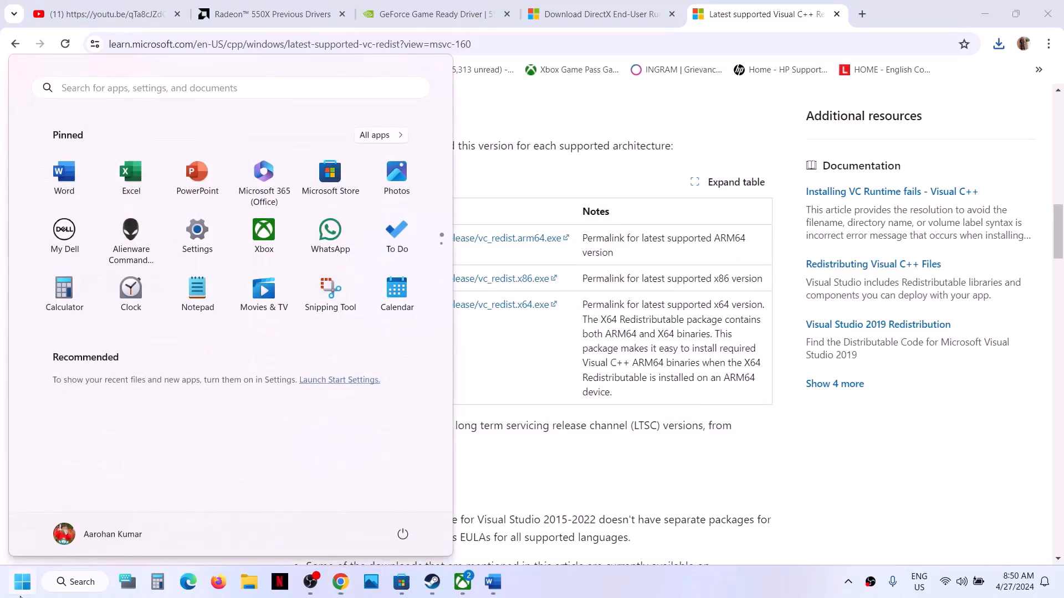
click(402, 534)
click(576, 490)
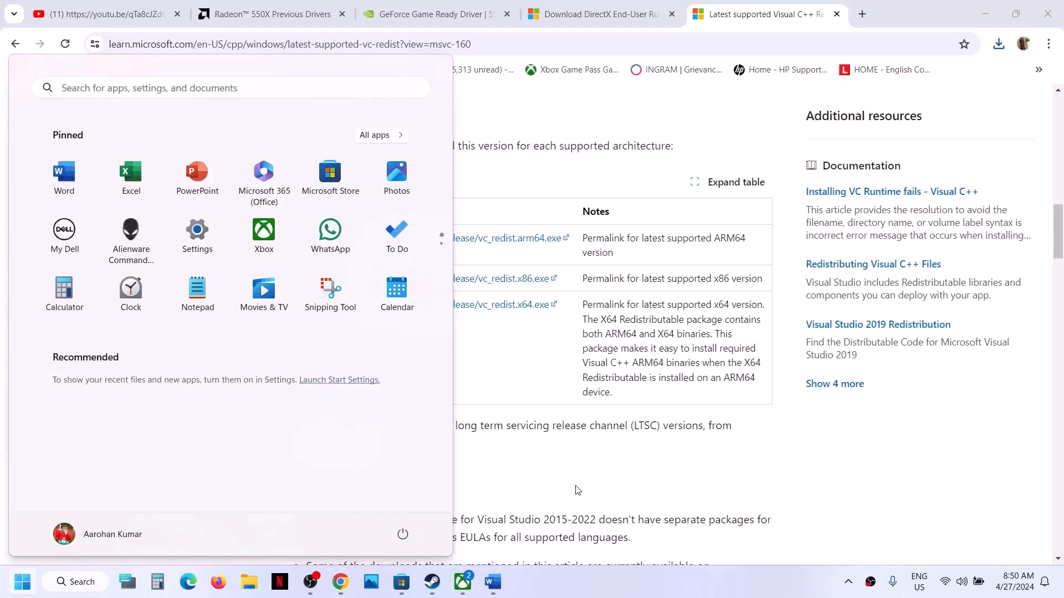
Review Step 14: unplug external devices, close third-party software, disable Steam Overlay; then switch to Steam
click(432, 582)
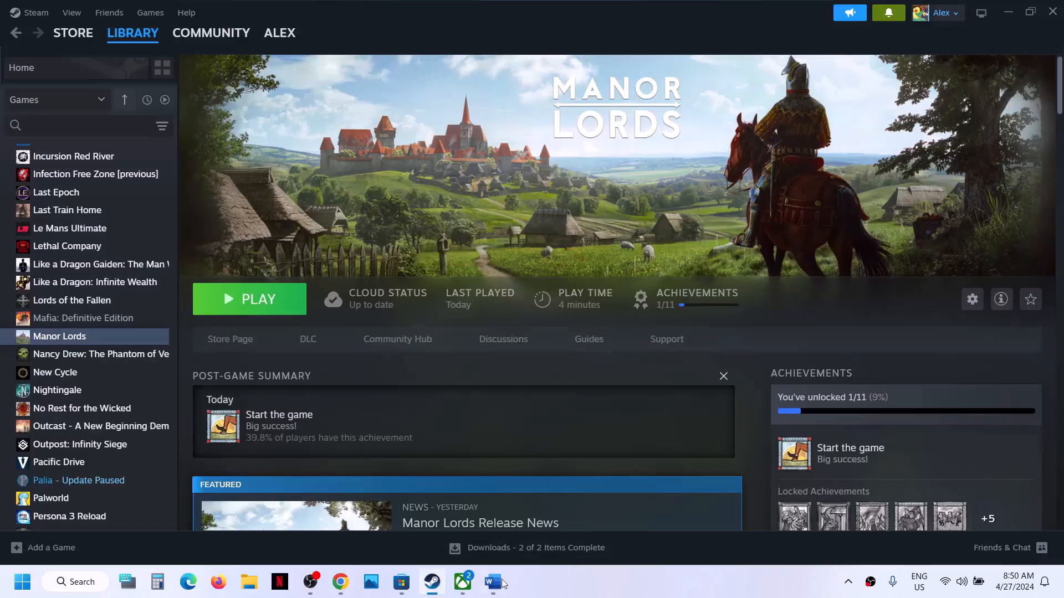
click(496, 593)
scroll(452, 371, down, 5)
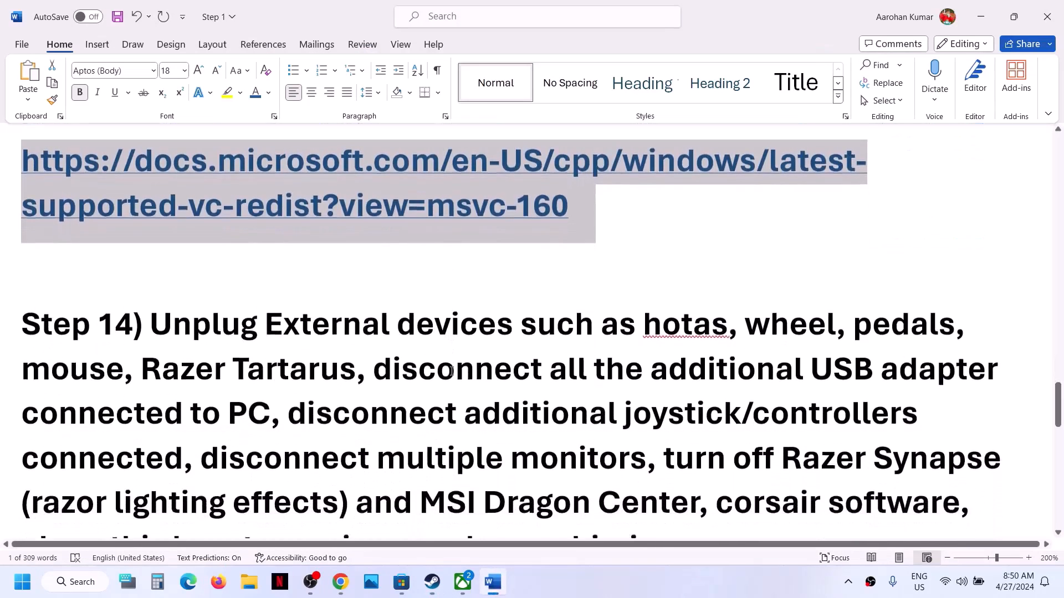
drag(152, 308, 268, 395)
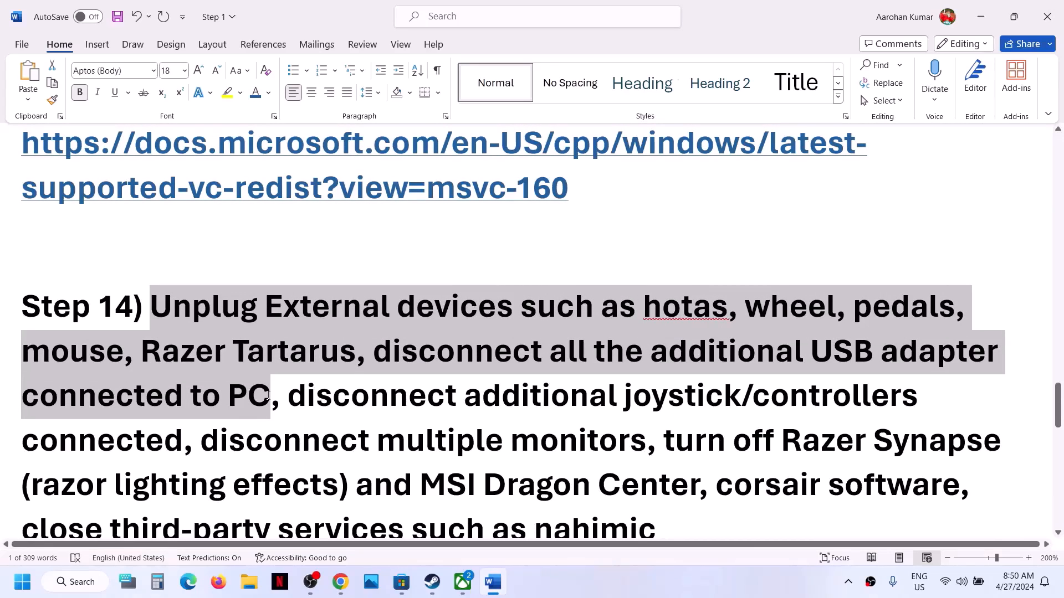
scroll(277, 333, down, 3)
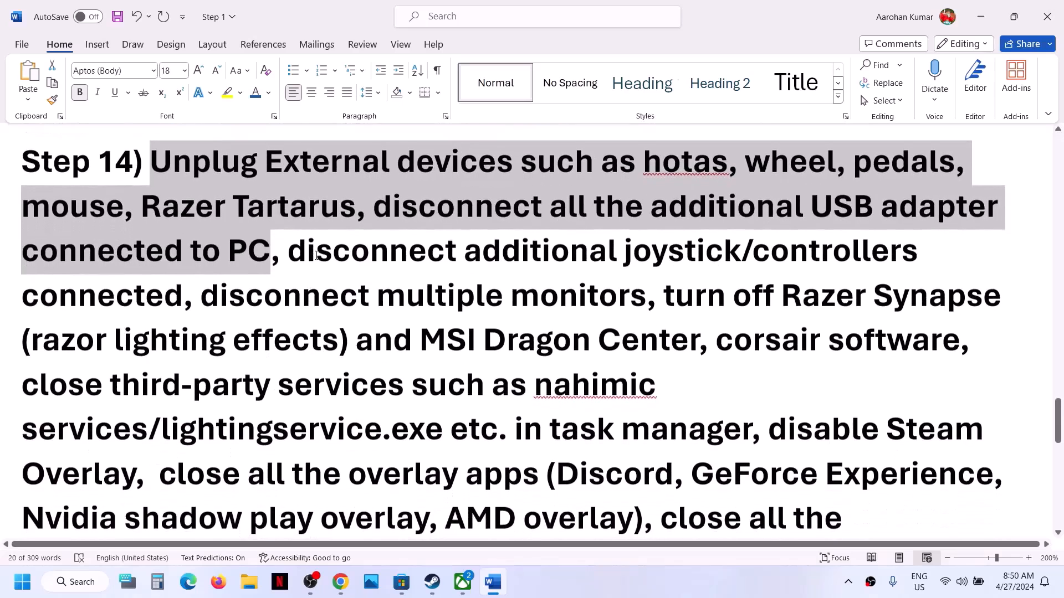
drag(288, 249, 729, 422)
scroll(729, 422, down, 2)
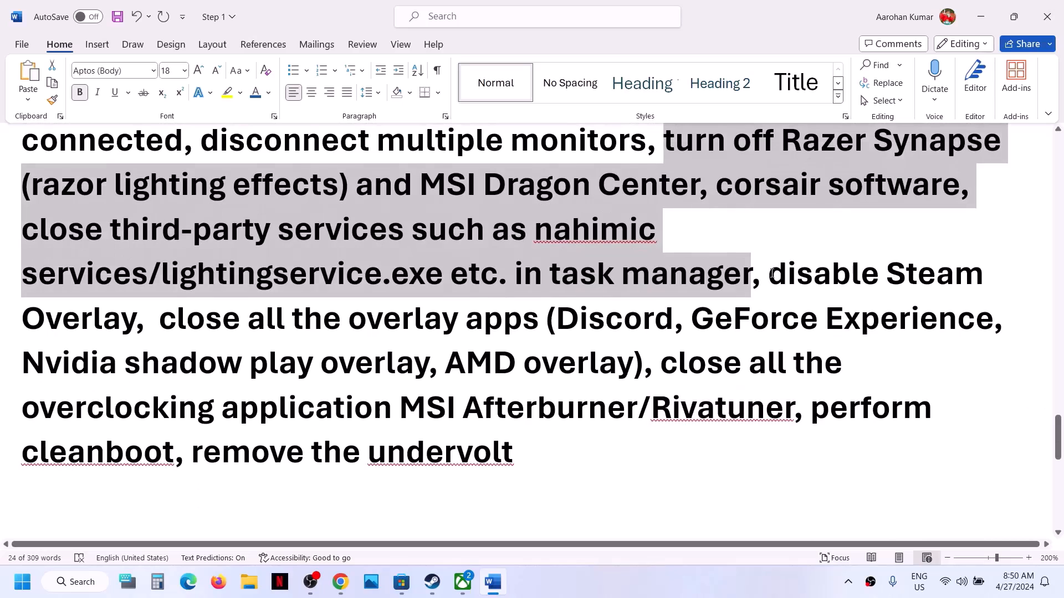
drag(770, 273, 135, 320)
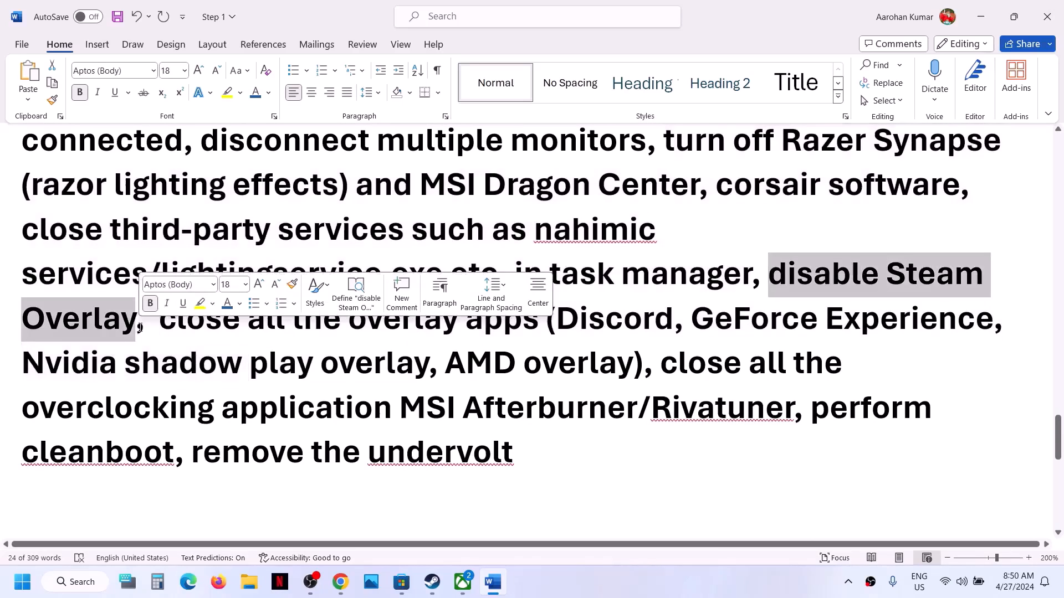
click(433, 582)
Disable 'Enable the Steam Overlay while in-game' in Manor Lords' Properties, then return to Word
right_click(104, 338)
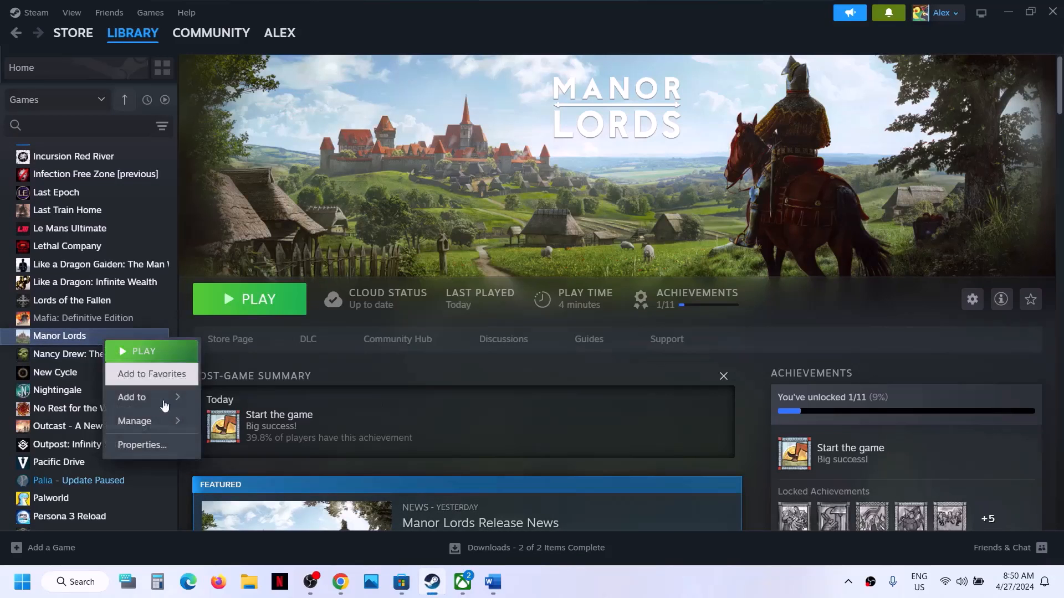
click(154, 444)
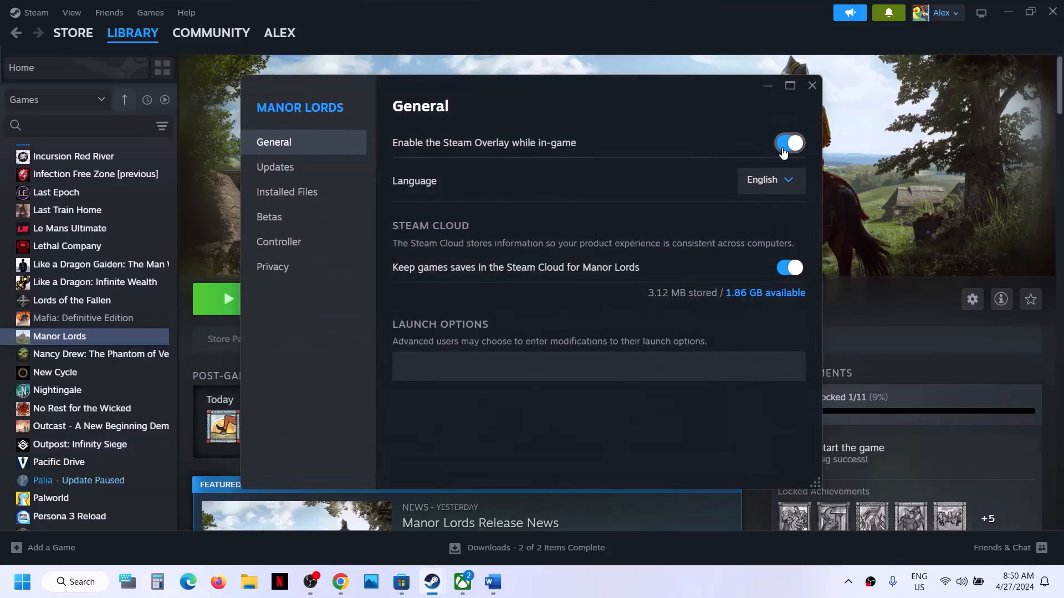
click(783, 149)
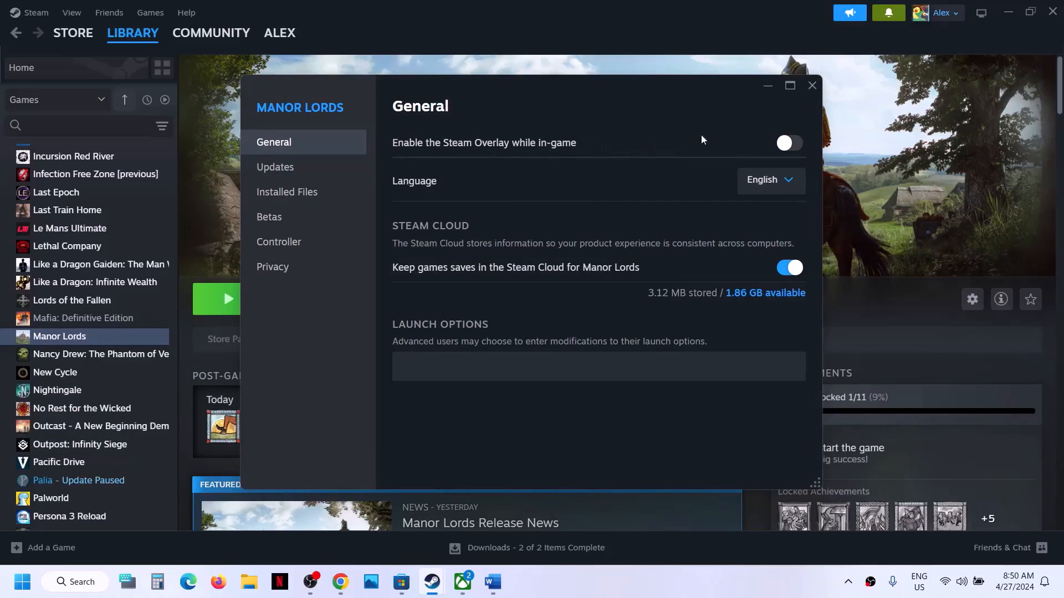
click(812, 86)
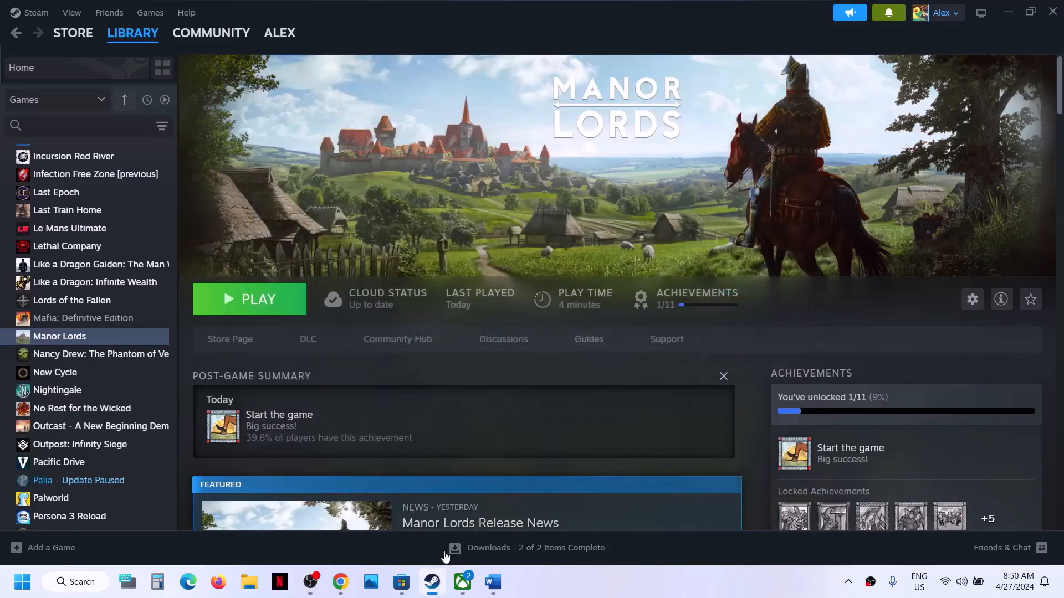
click(492, 581)
Highlight the close-all-overlay-apps instruction and launch GeForce Experience from the system tray
drag(171, 327, 540, 326)
click(852, 594)
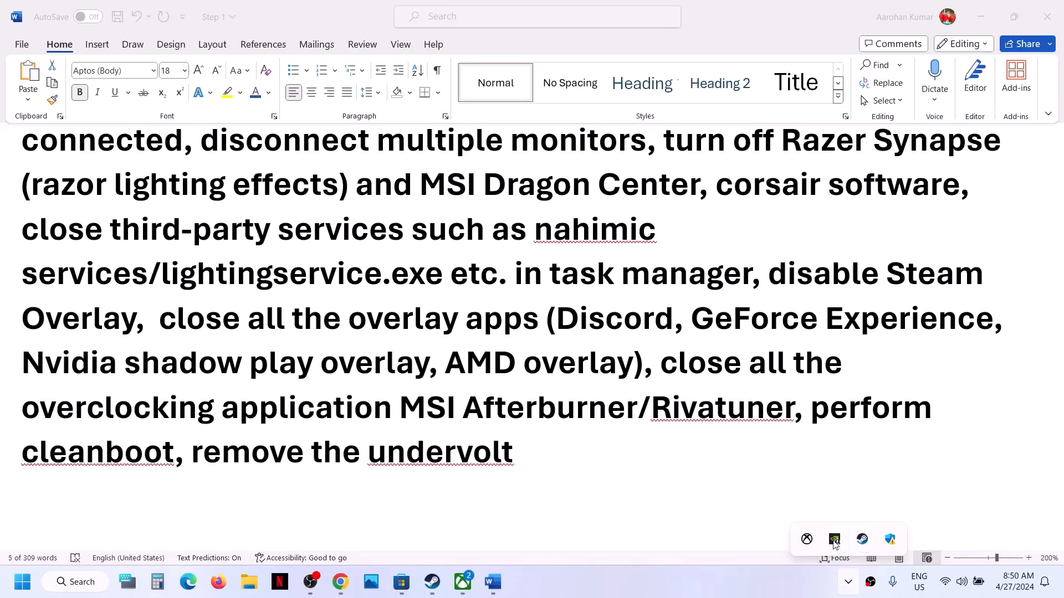
right_click(834, 540)
click(887, 509)
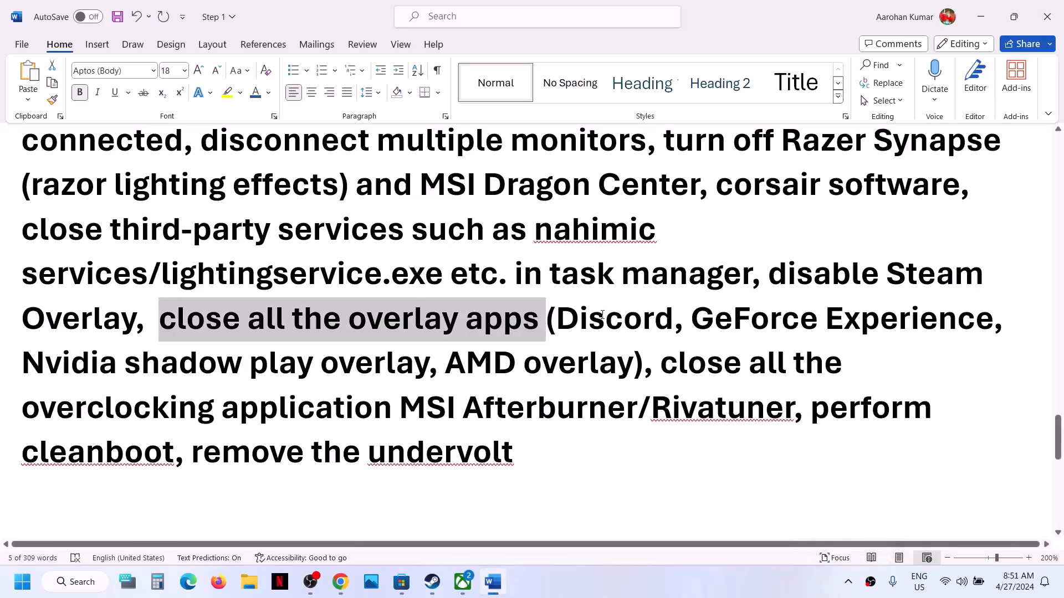
Highlight the list of overlay apps, singling out Discord and GeForce
click(602, 314)
drag(820, 320, 477, 340)
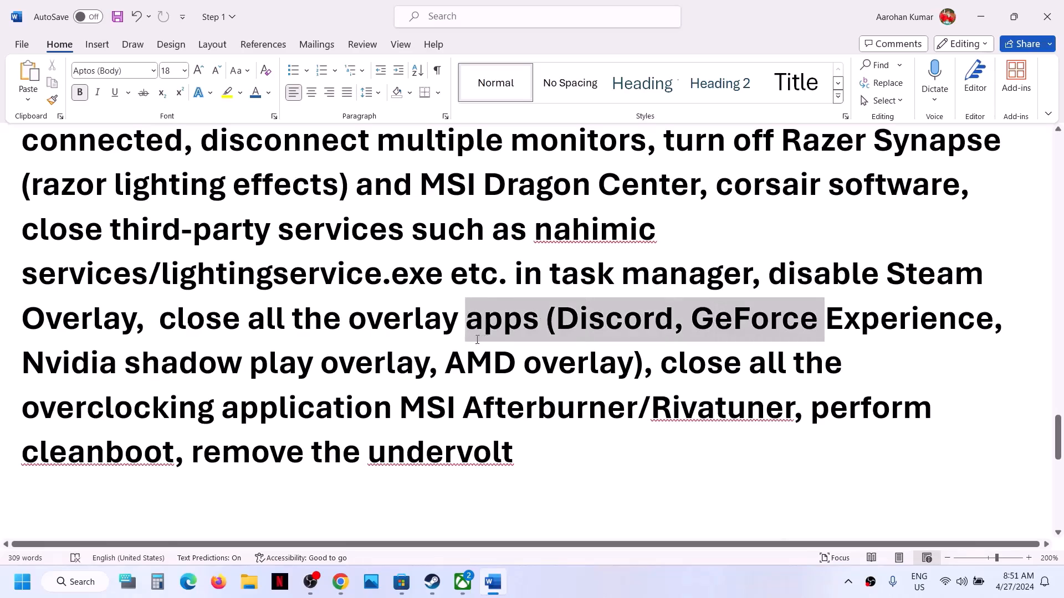
click(481, 320)
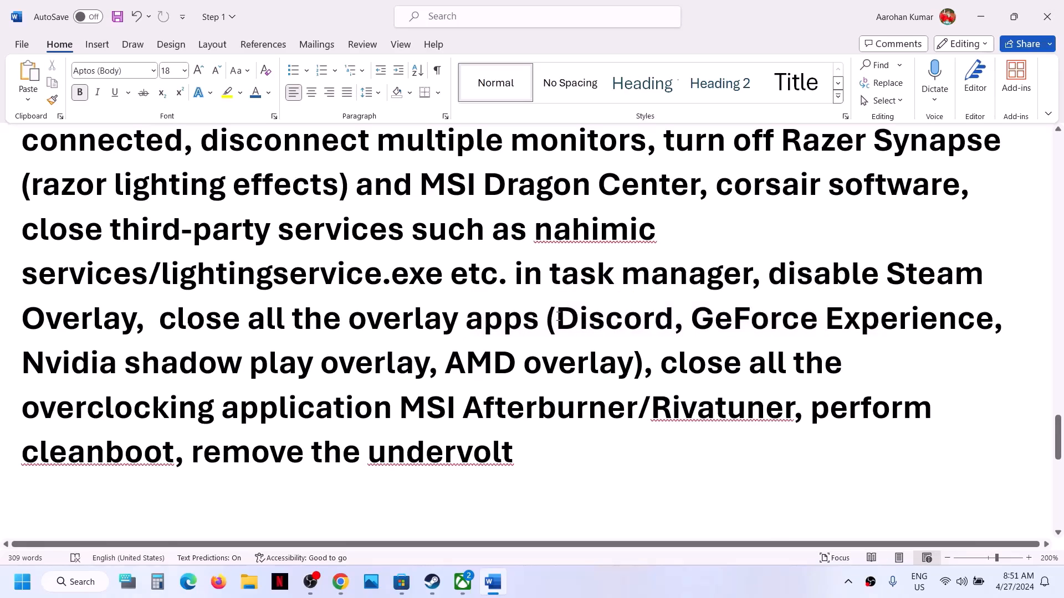
drag(559, 317, 669, 319)
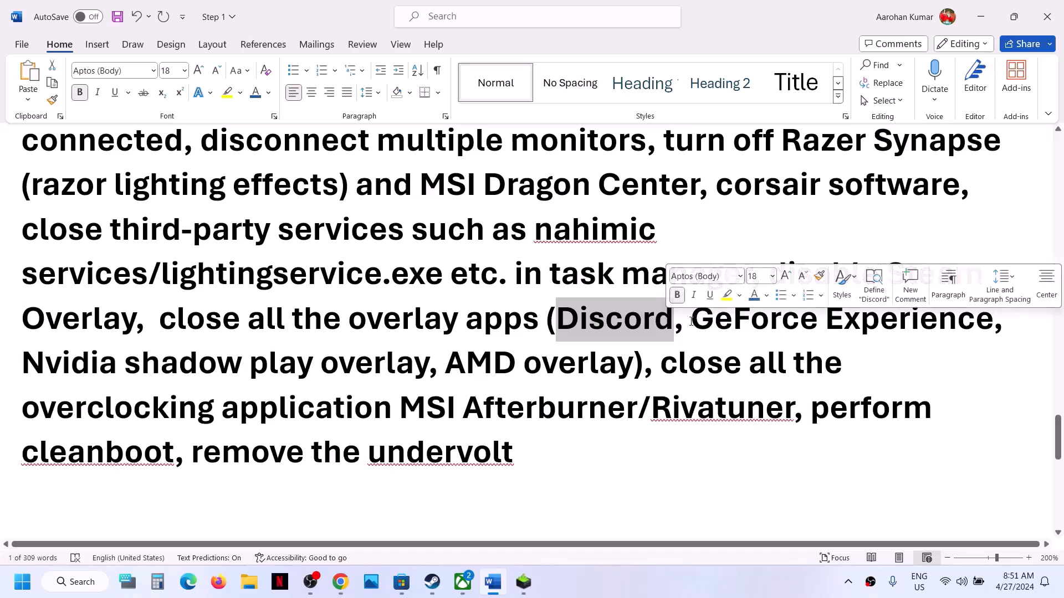
drag(693, 322, 746, 322)
Check the NVIDIA installer and GeForce Experience windows, close GeForce Experience, and return to Word
click(516, 591)
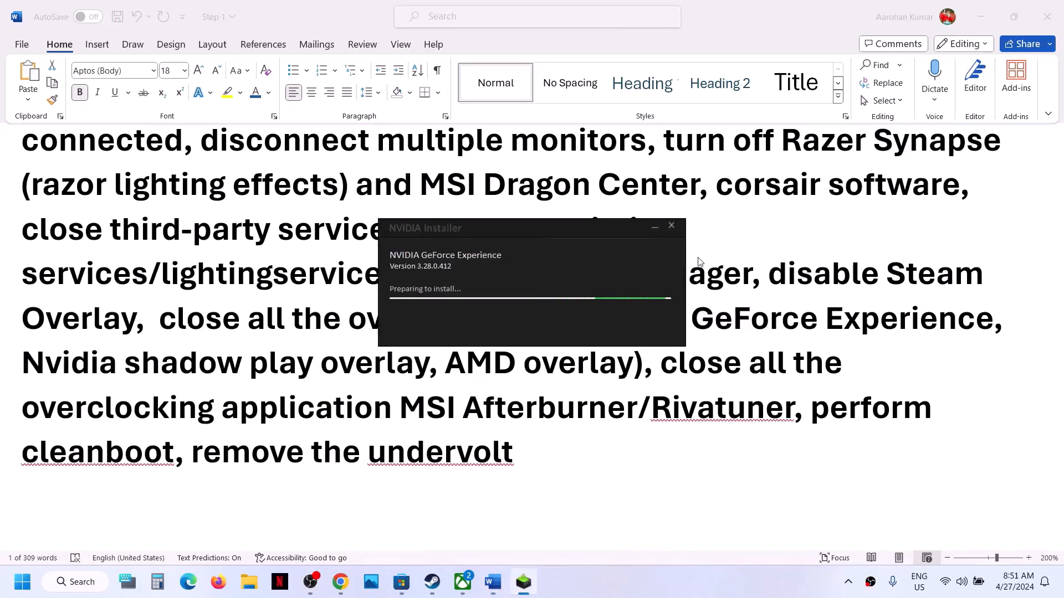
click(672, 226)
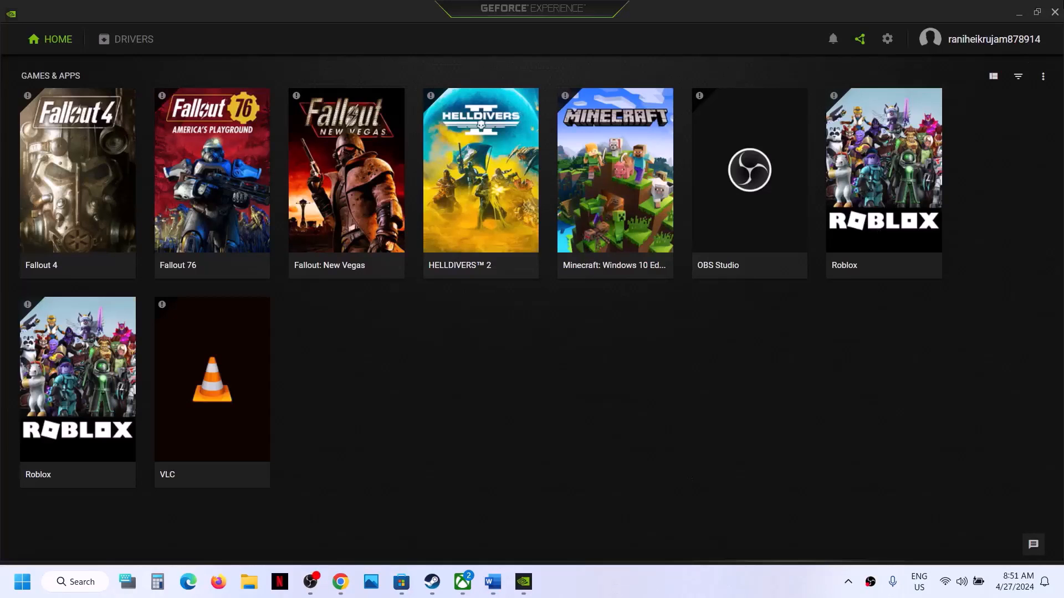
click(1055, 12)
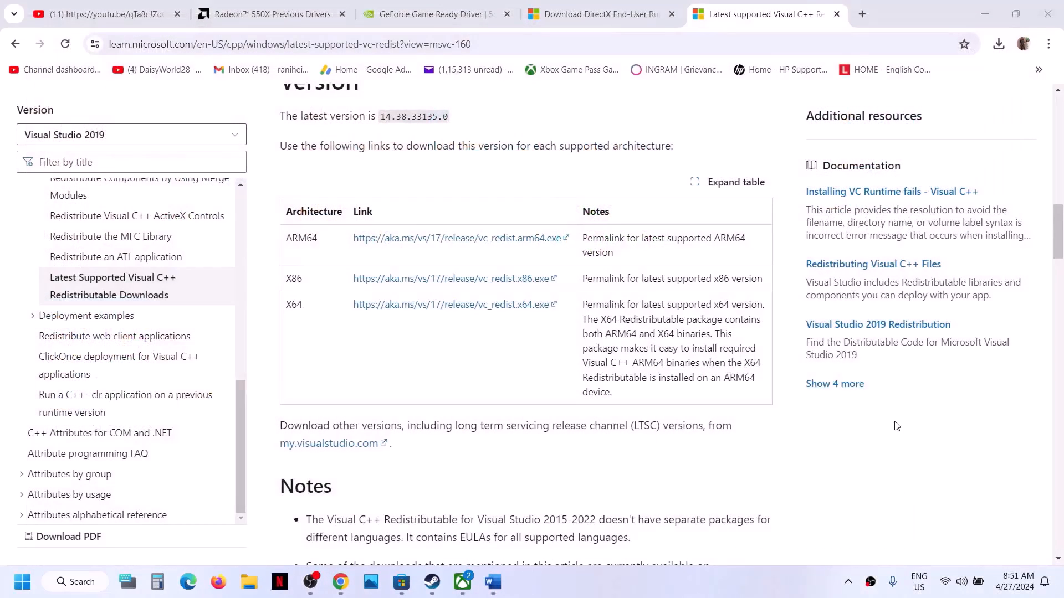
click(848, 582)
click(492, 582)
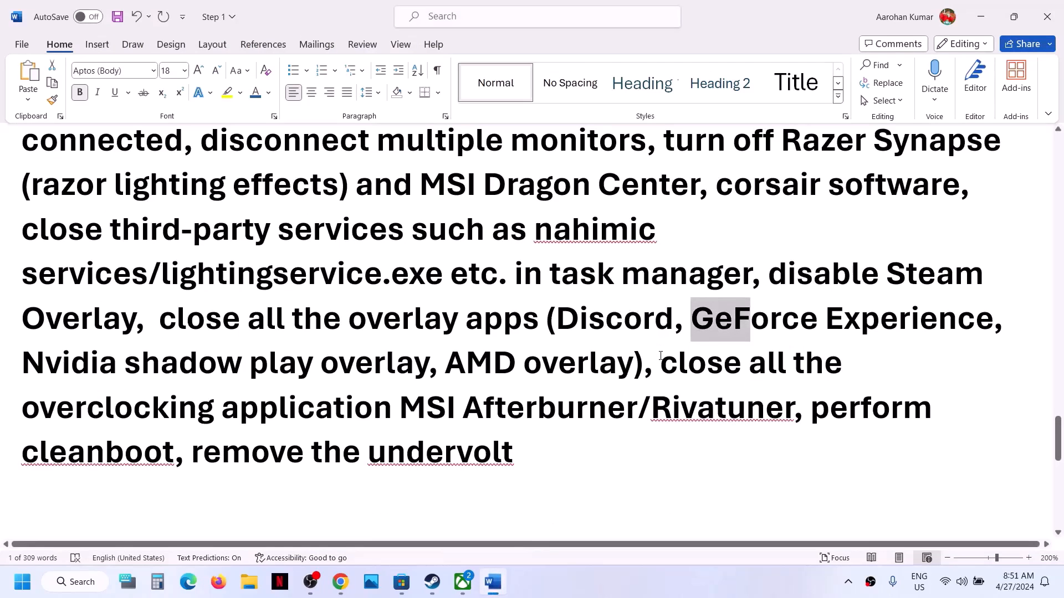
Highlight the close-overclocking-apps instruction and 'perform cleanboot, remove the undervolt'
drag(660, 358, 758, 421)
click(623, 382)
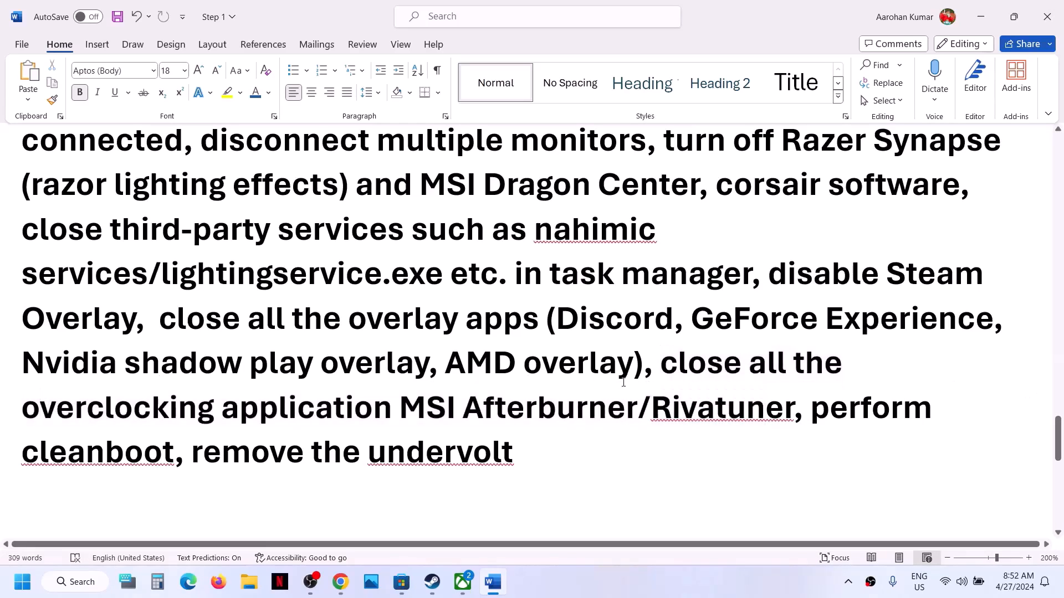
drag(670, 373, 375, 409)
click(609, 446)
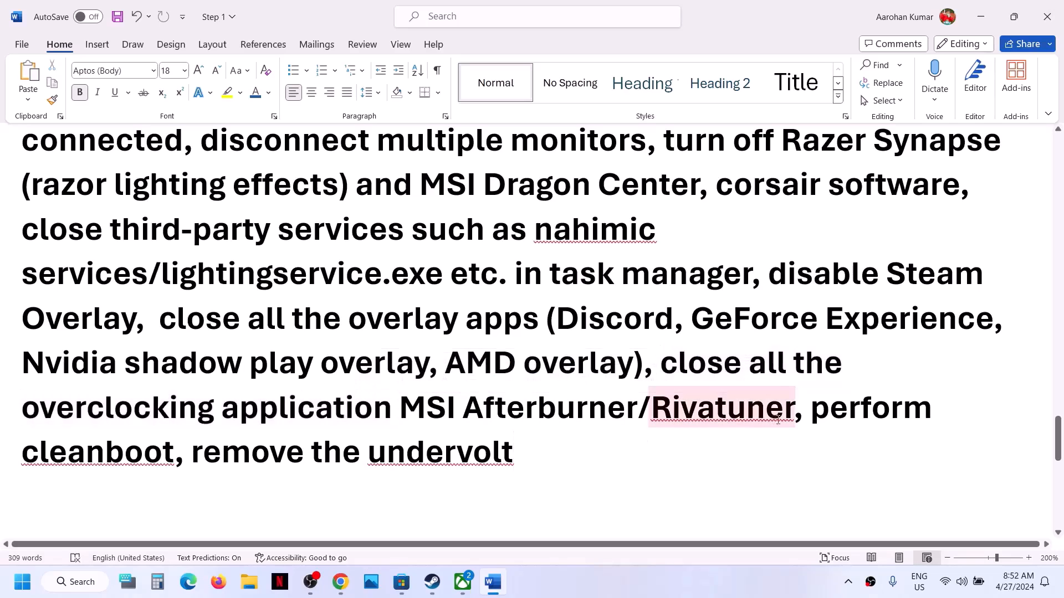
drag(814, 412, 844, 443)
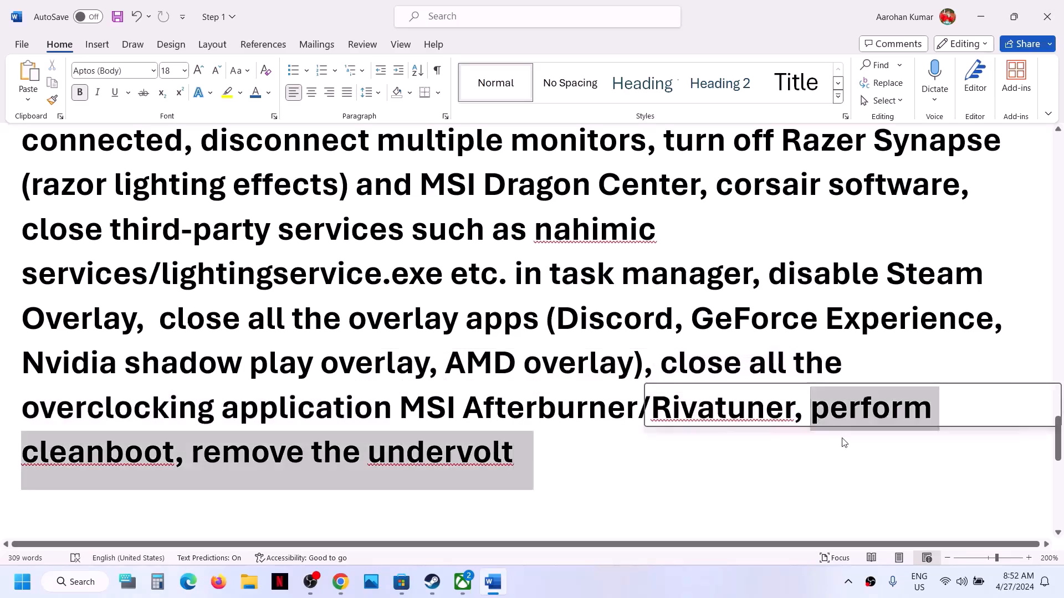
click(67, 590)
text(system)
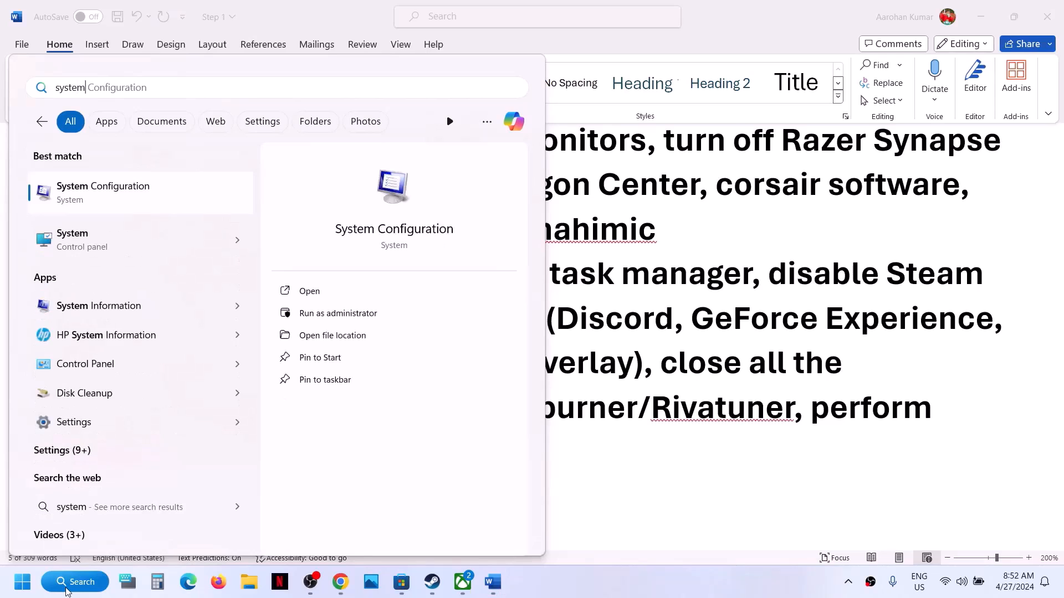
click(165, 192)
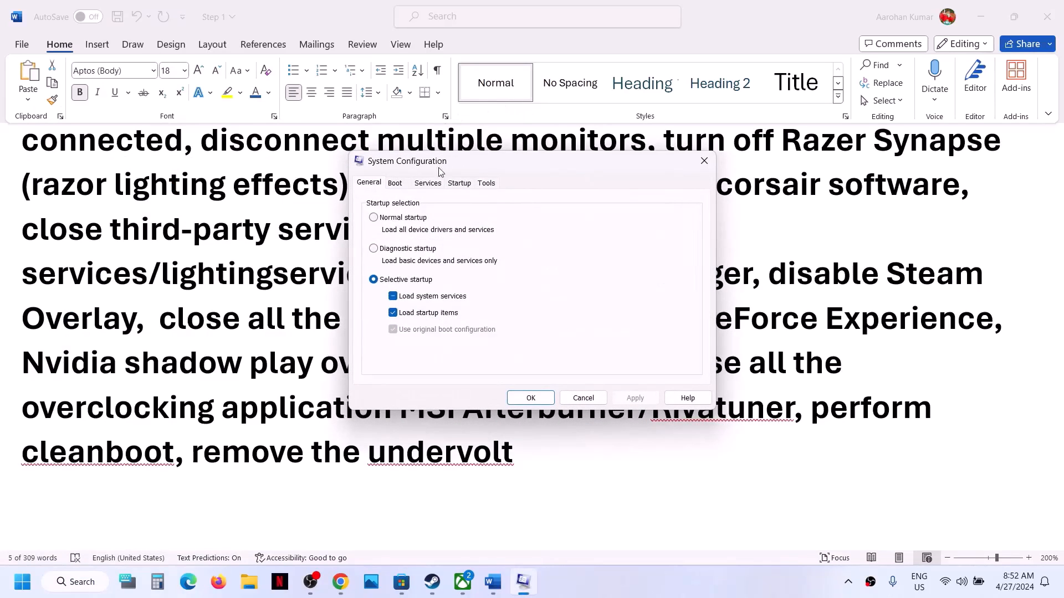
click(430, 185)
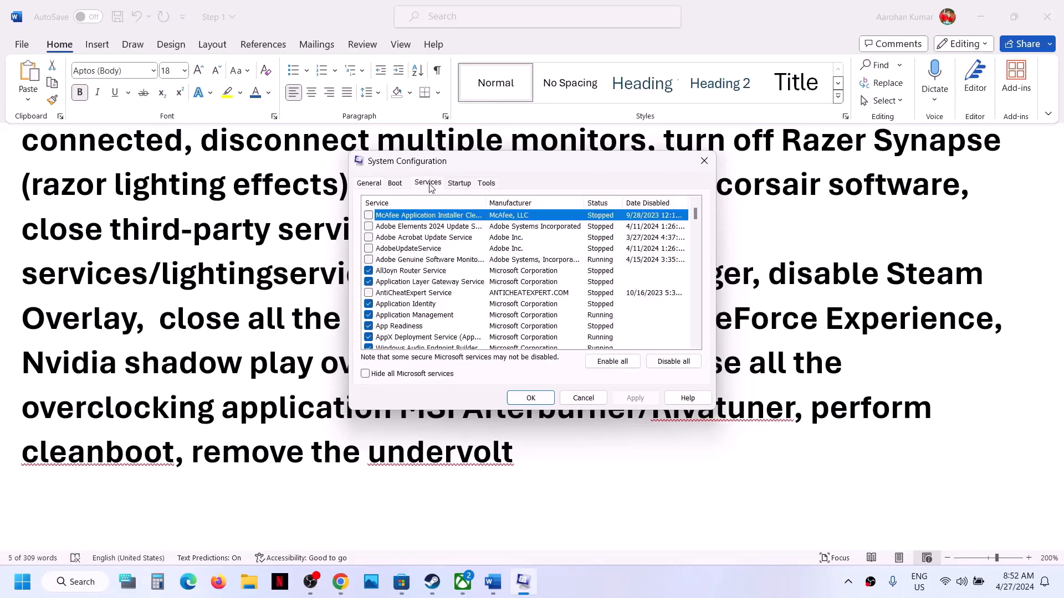
click(365, 374)
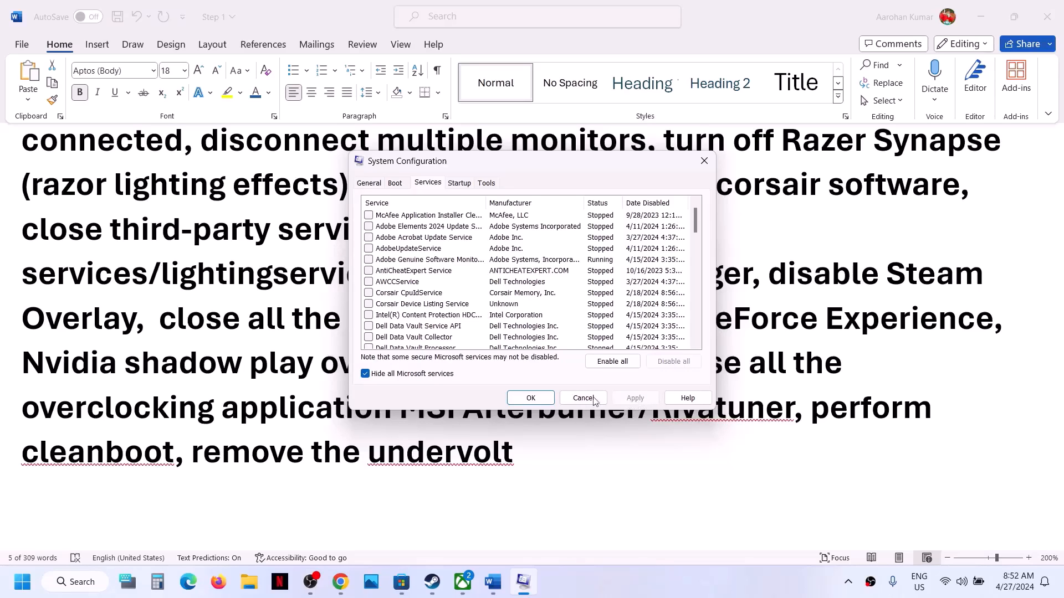
click(530, 398)
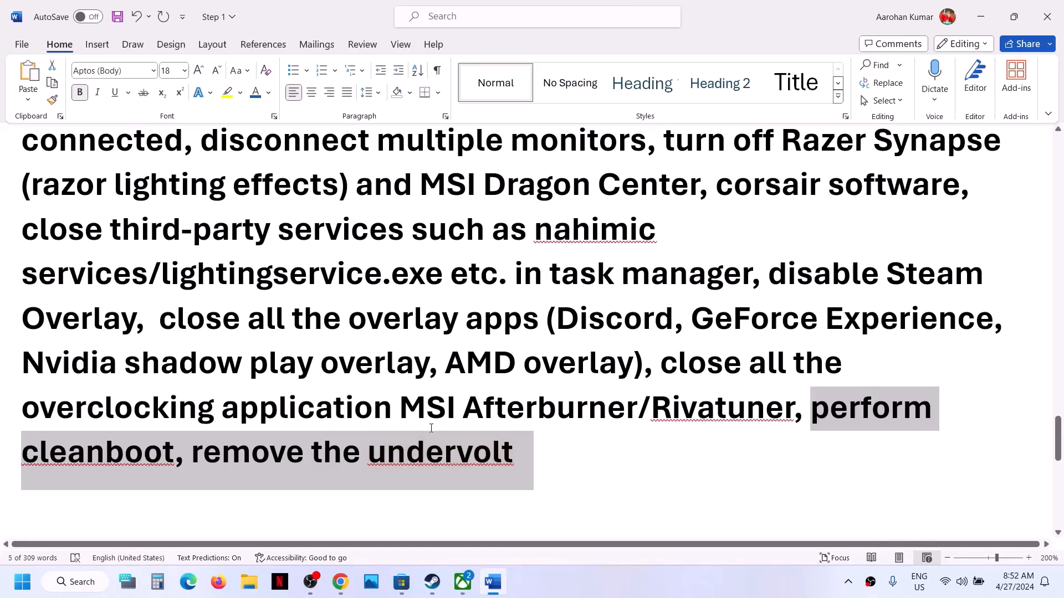
Highlight 'remove the undervolt' and scroll down to Step 15
click(324, 470)
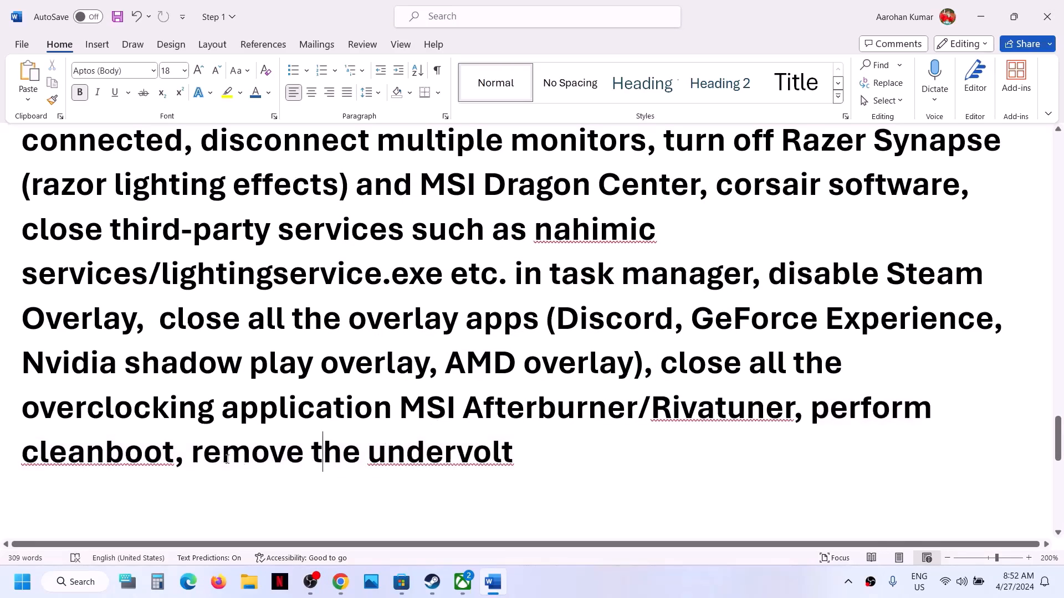
drag(227, 459, 447, 455)
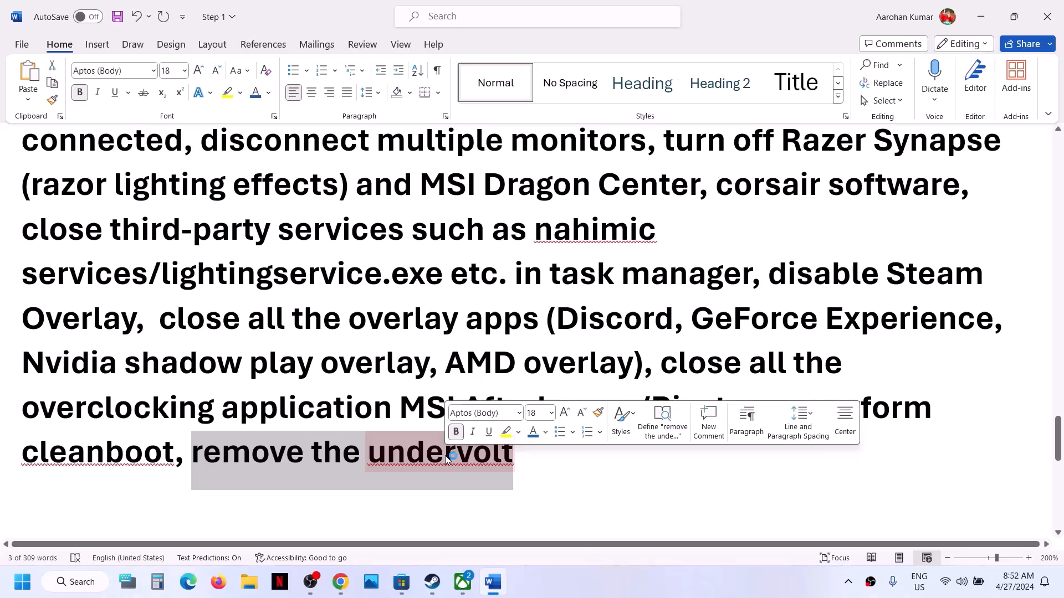
scroll(447, 457, down, 3)
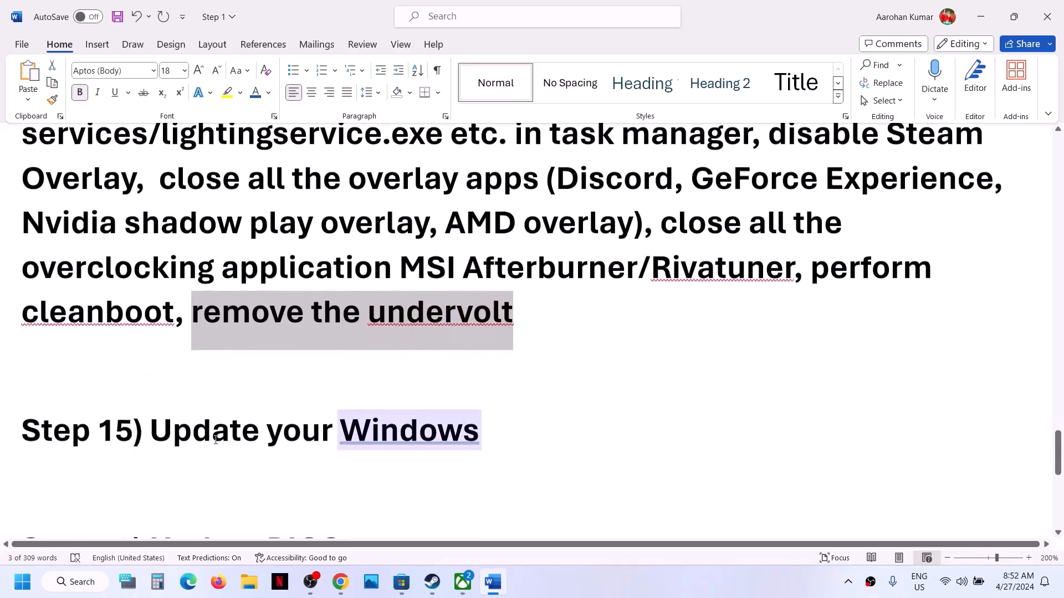
Highlight Step 15 'Update your Windows', then open Windows Settings with Win+I
drag(197, 438, 480, 438)
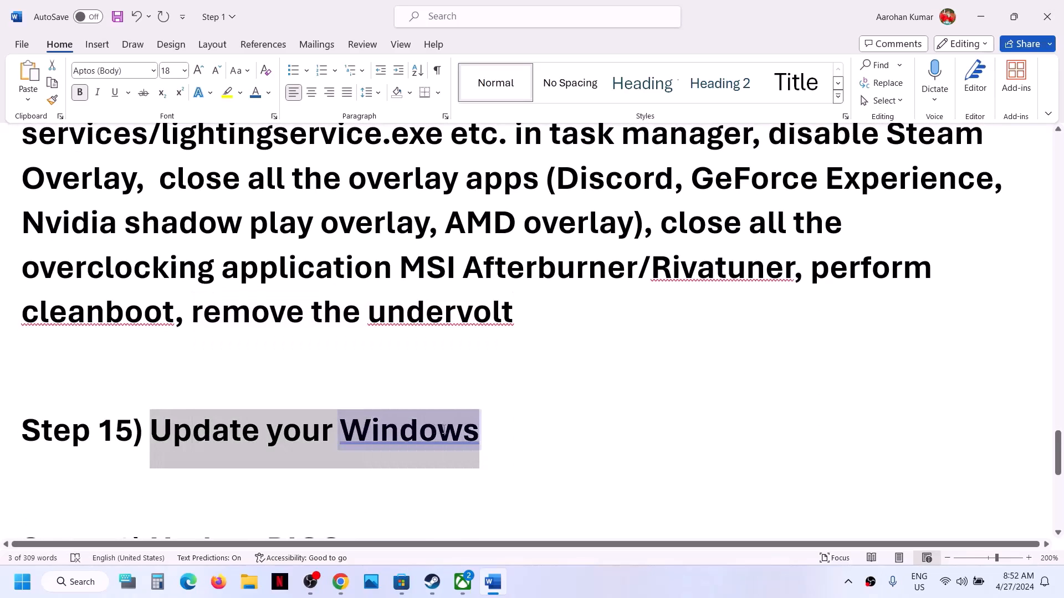
click(506, 431)
key(super+i)
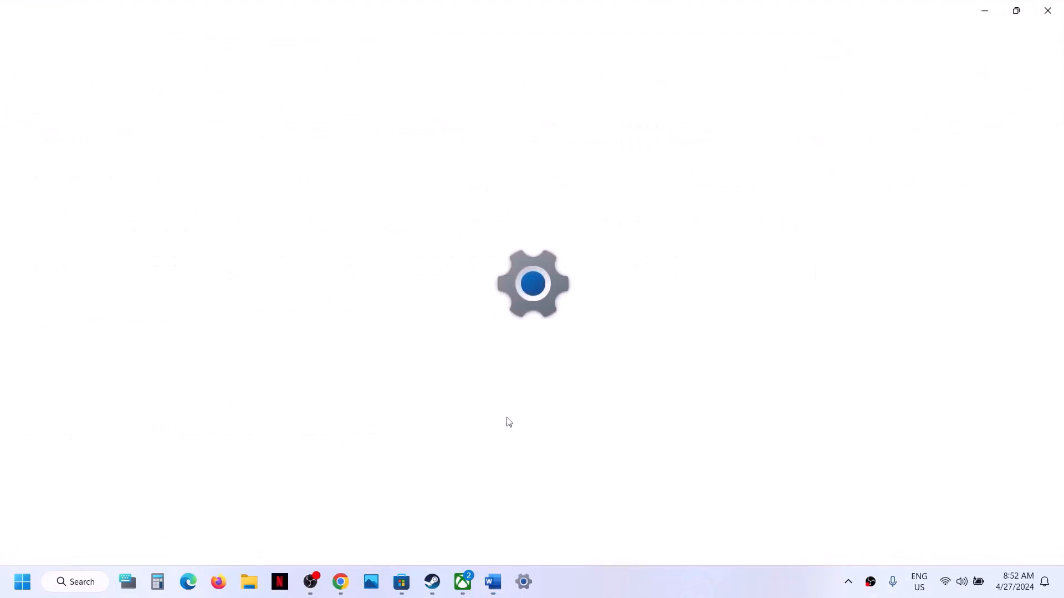
Run Check for updates in Windows Update, view the Start power options, then return to Word's Step 16
click(79, 456)
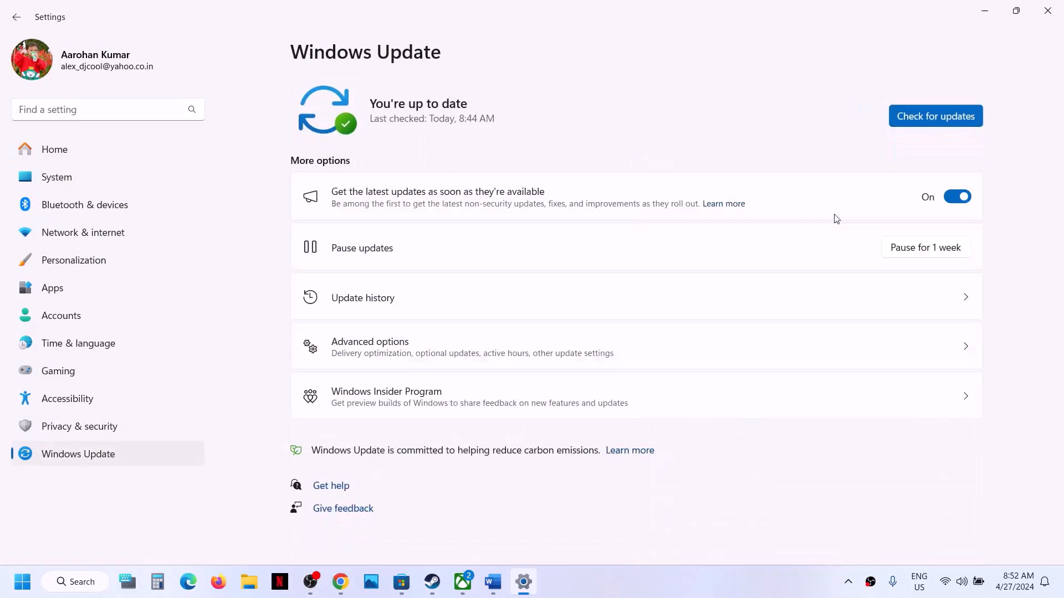
click(952, 125)
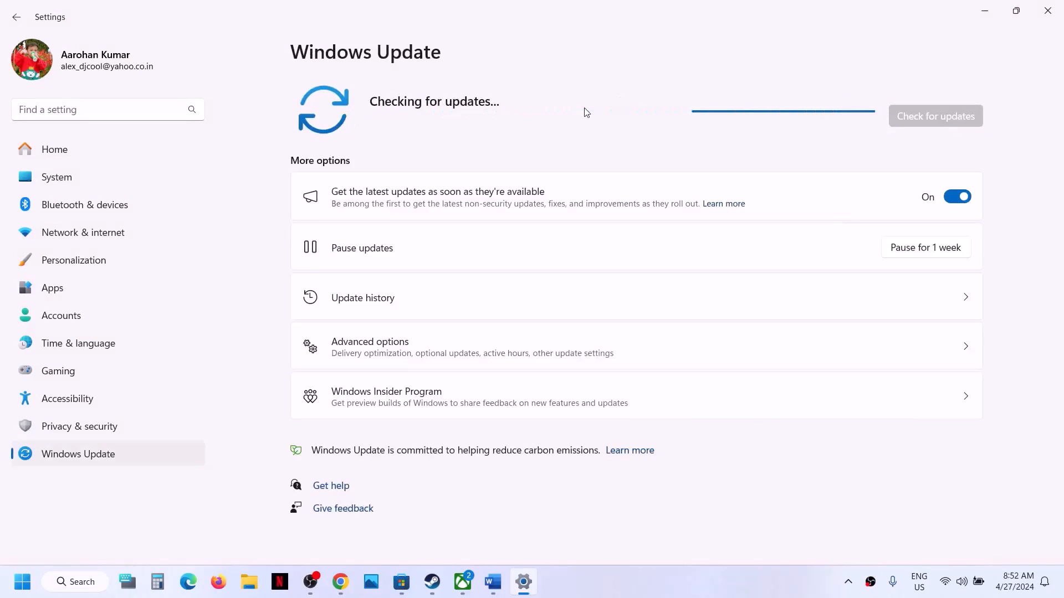
click(14, 591)
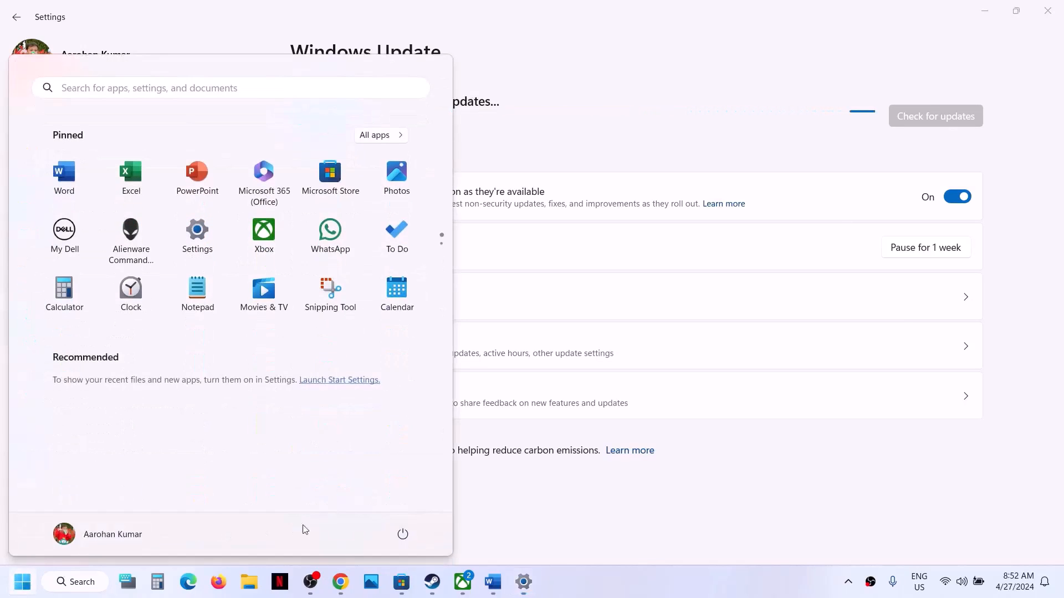
click(403, 534)
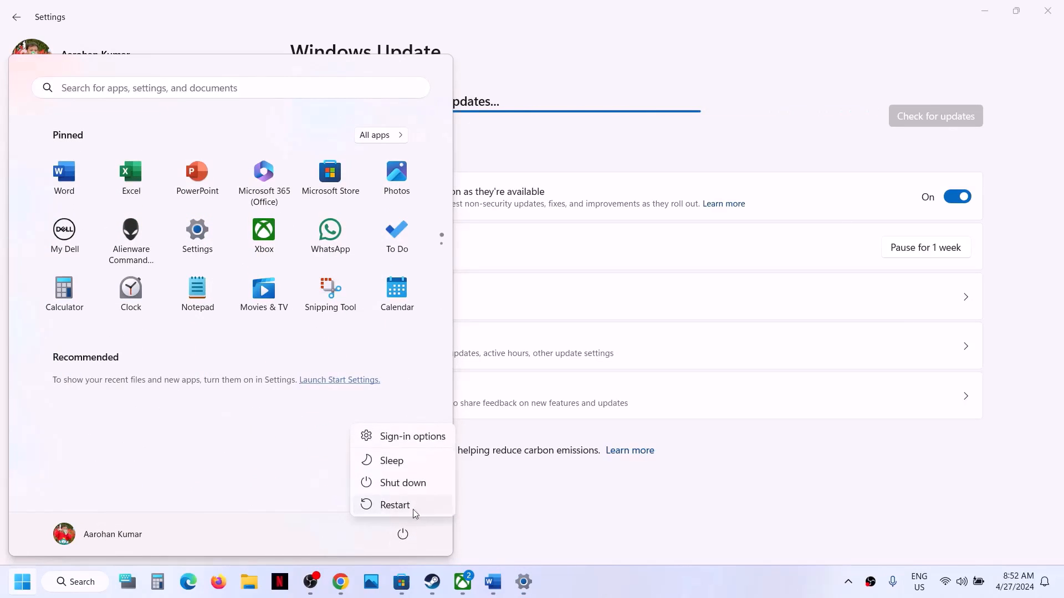
click(594, 501)
click(432, 582)
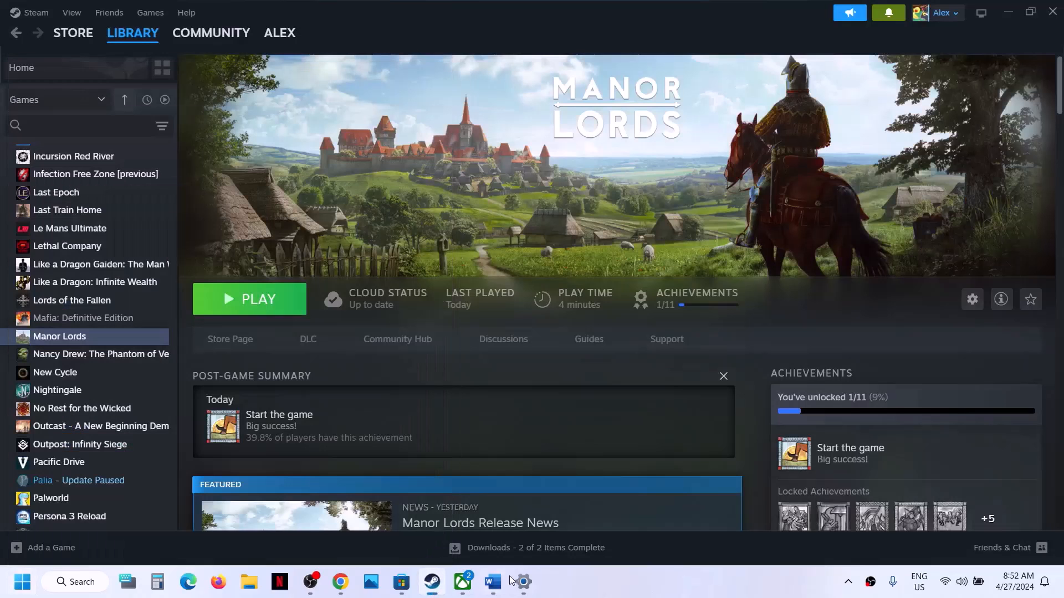
click(501, 589)
scroll(266, 407, down, 3)
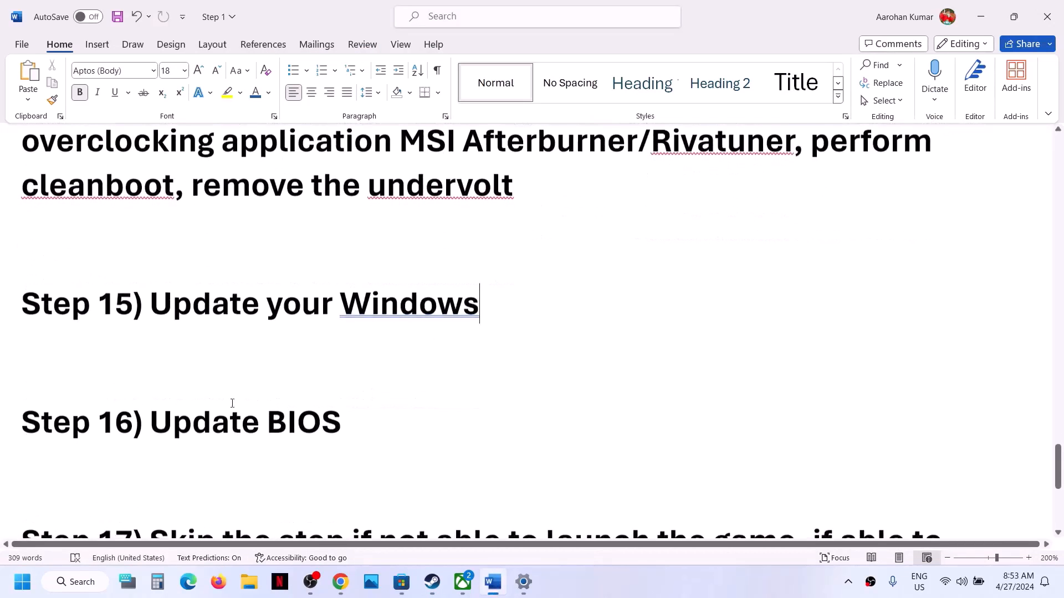
drag(161, 422, 349, 430)
click(350, 430)
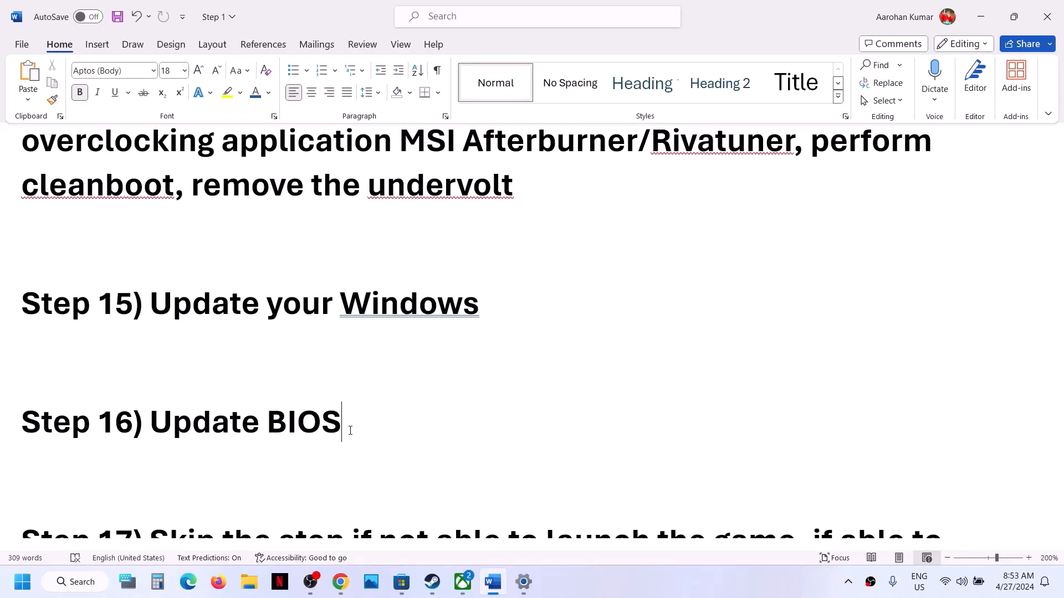
drag(175, 417, 358, 424)
click(365, 431)
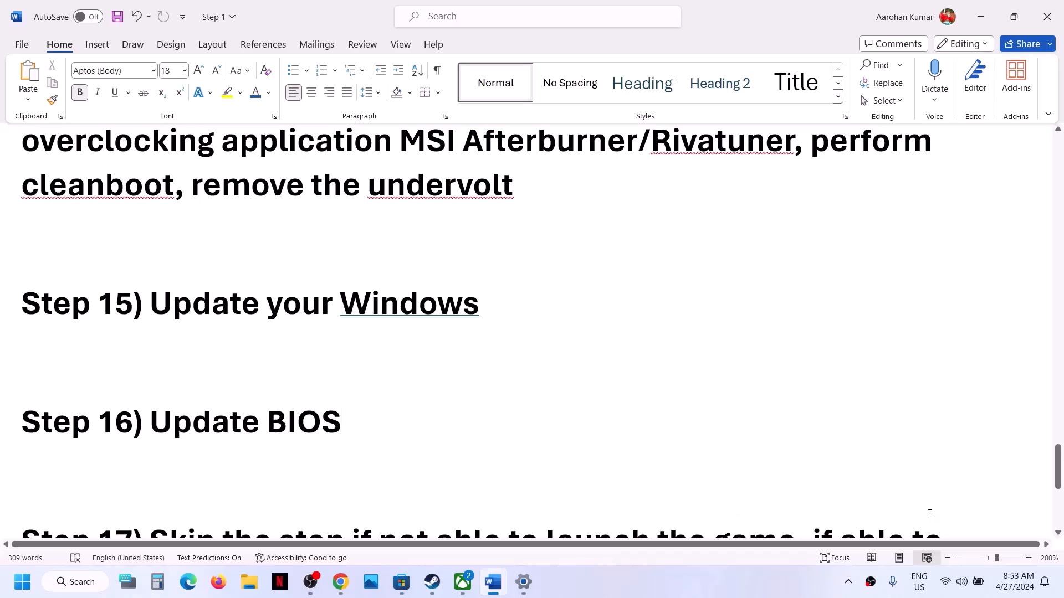
click(967, 582)
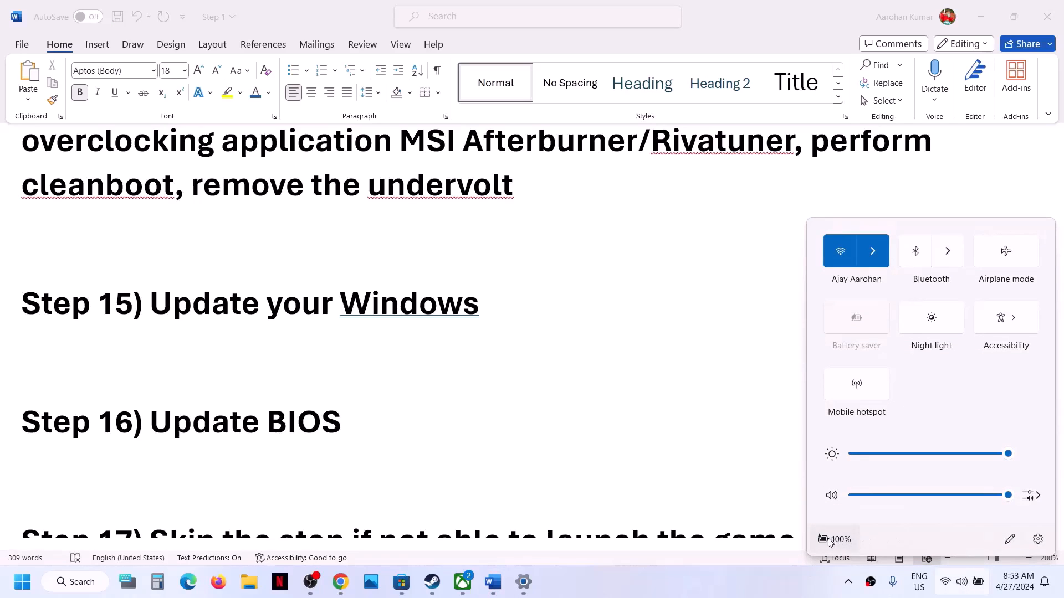
mouse_move(831, 547)
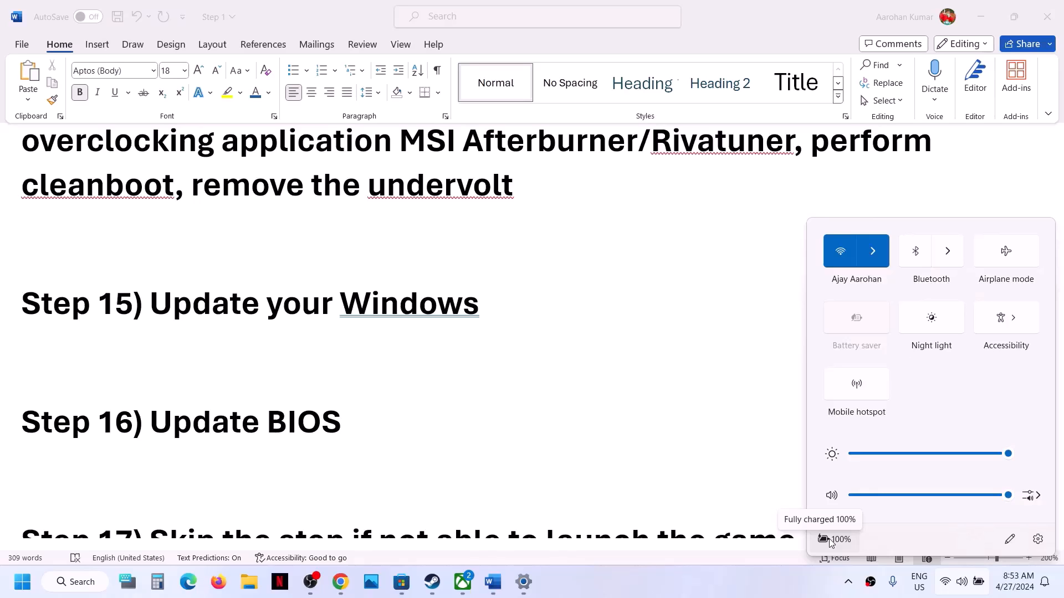
Scroll to Step 17, highlight 'windowed mode ... graphics settings', then switch to Steam's Manor Lords page
click(461, 393)
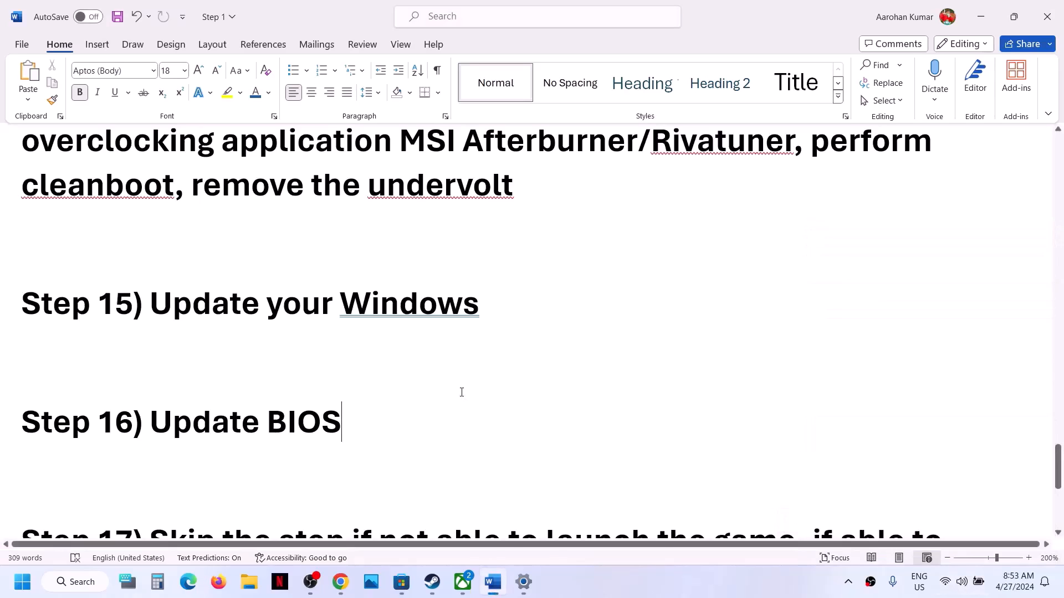
scroll(461, 393, down, 3)
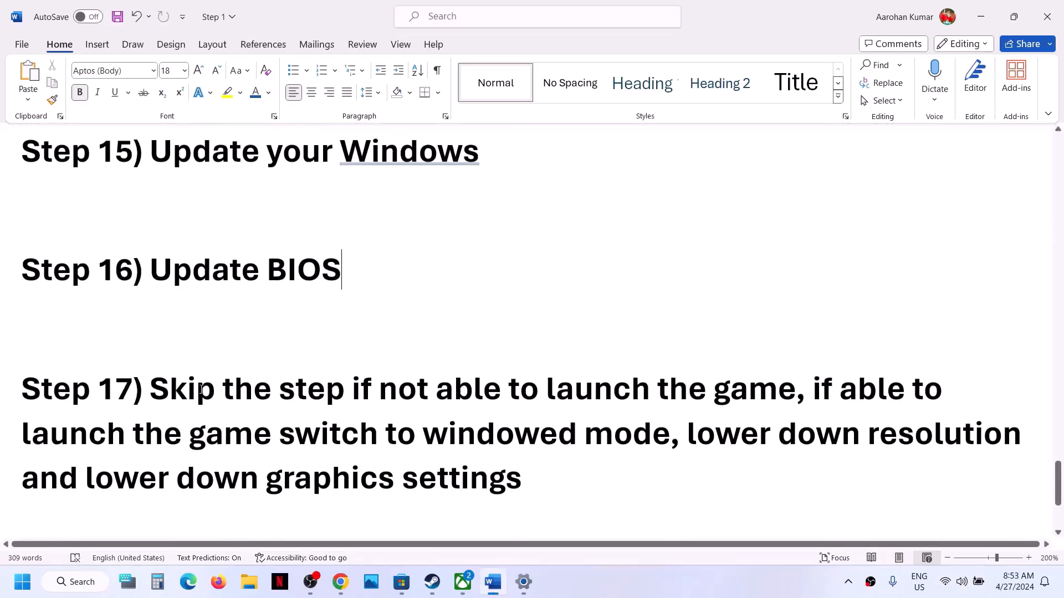
drag(153, 395, 650, 445)
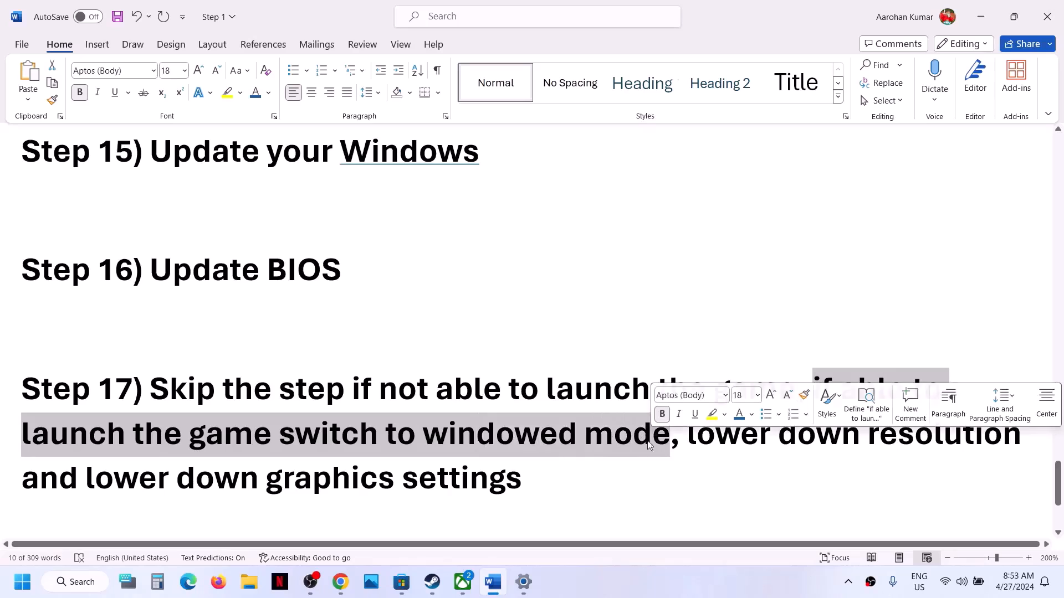
drag(524, 481, 526, 443)
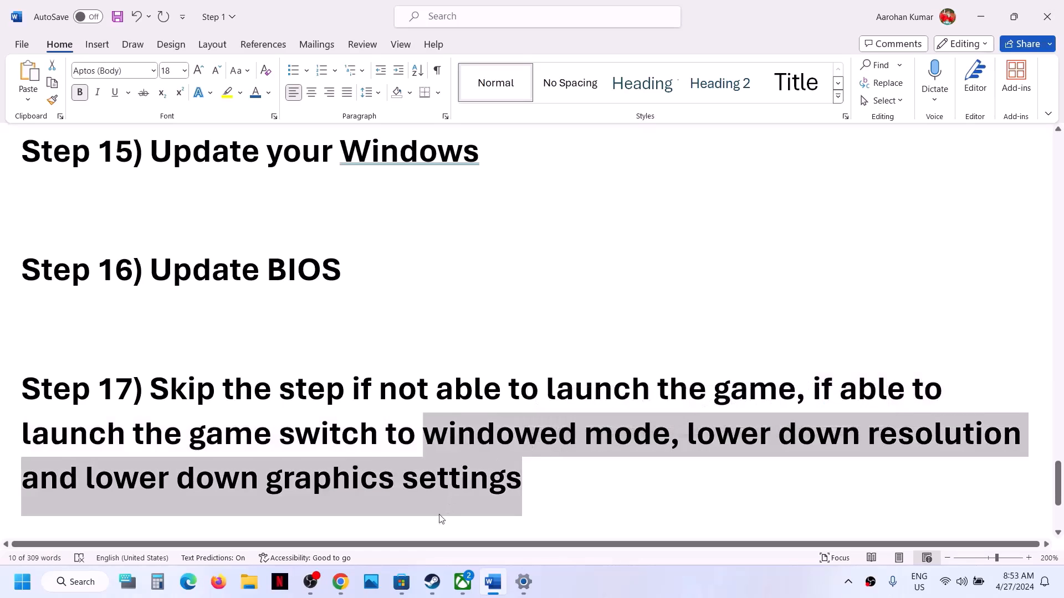
click(432, 581)
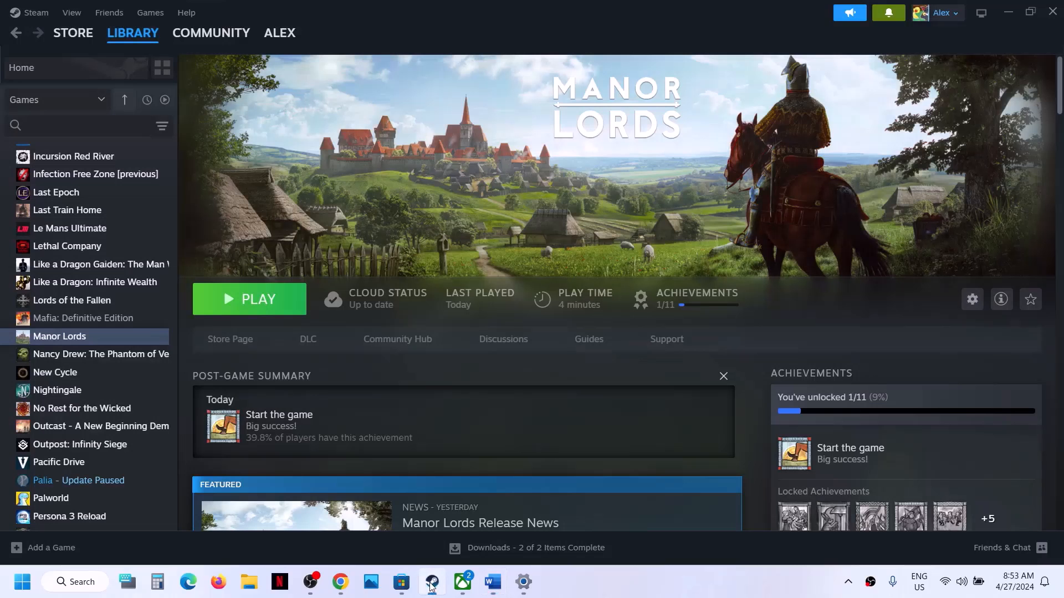
Launch Manor Lords, open Settings, try Borderless Fullscreen and decline keeping it, leaving 1536x864
click(269, 303)
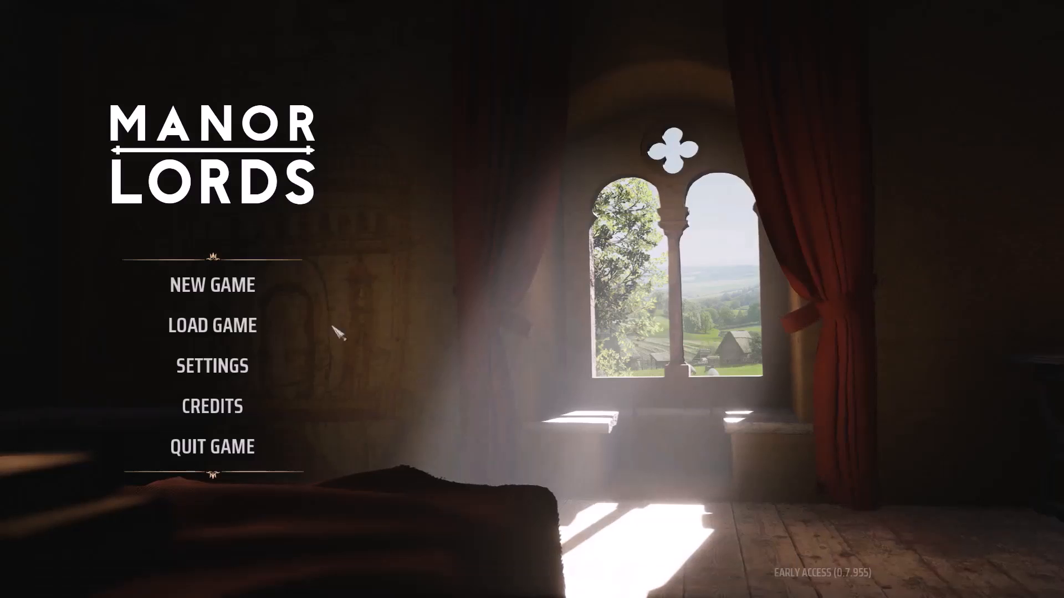
click(250, 365)
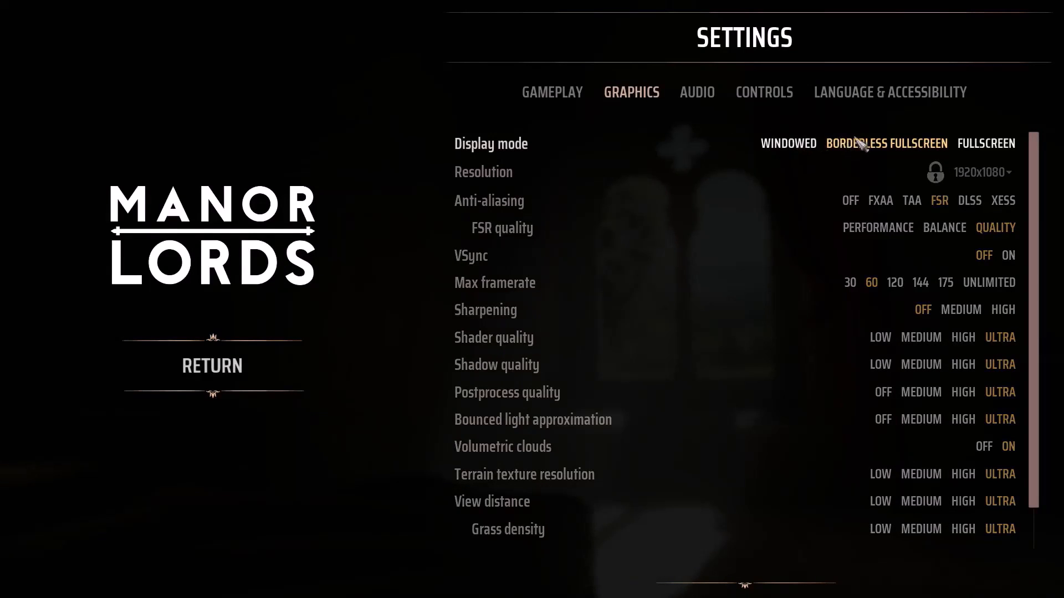
click(885, 150)
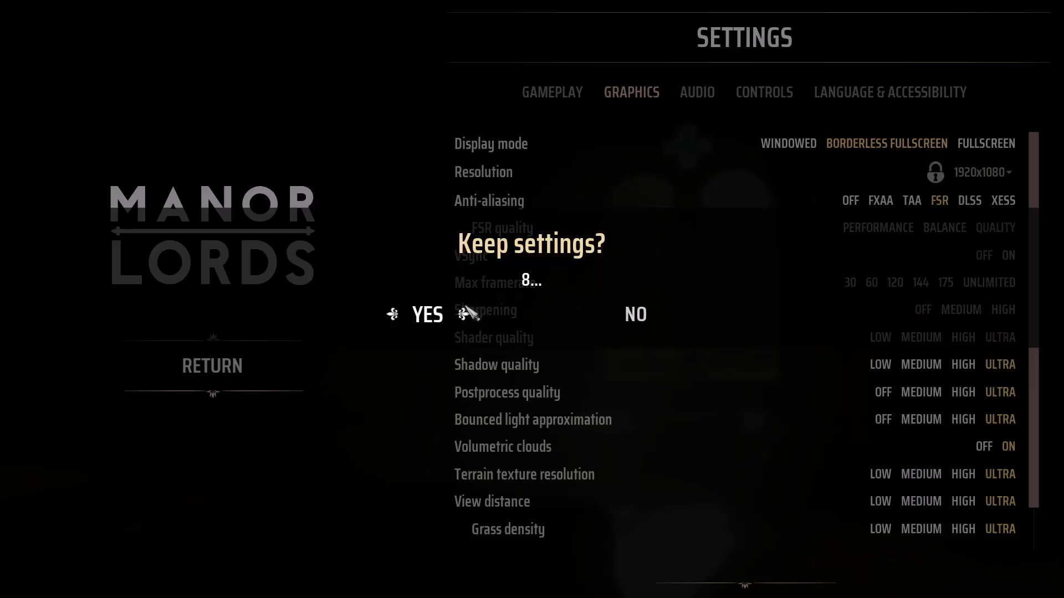
click(636, 314)
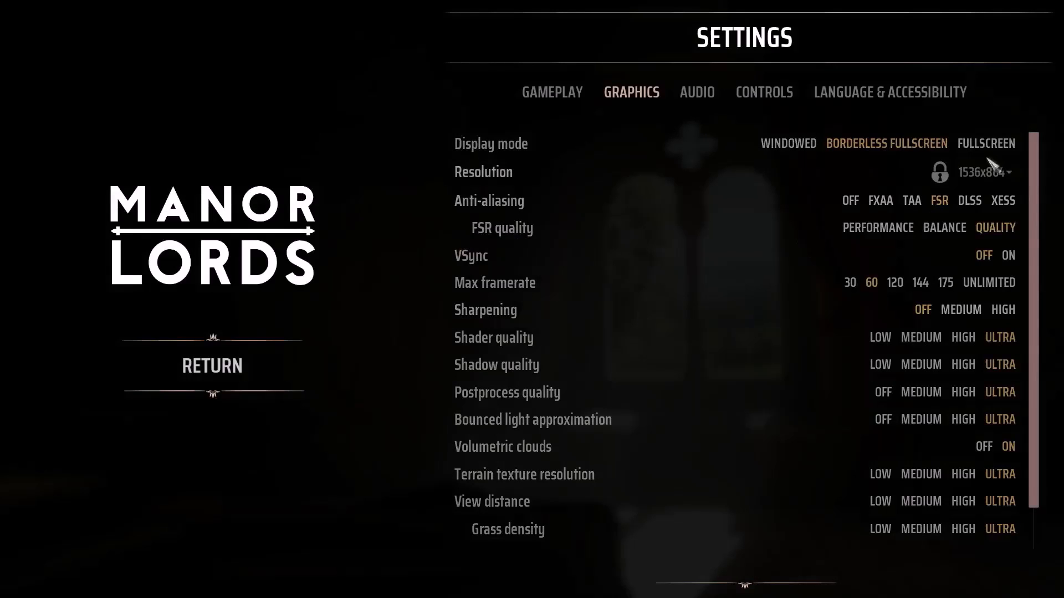
Switch Manor Lords to Windowed mode, try 1920x1080, then keep a 1600x900 resolution
click(791, 144)
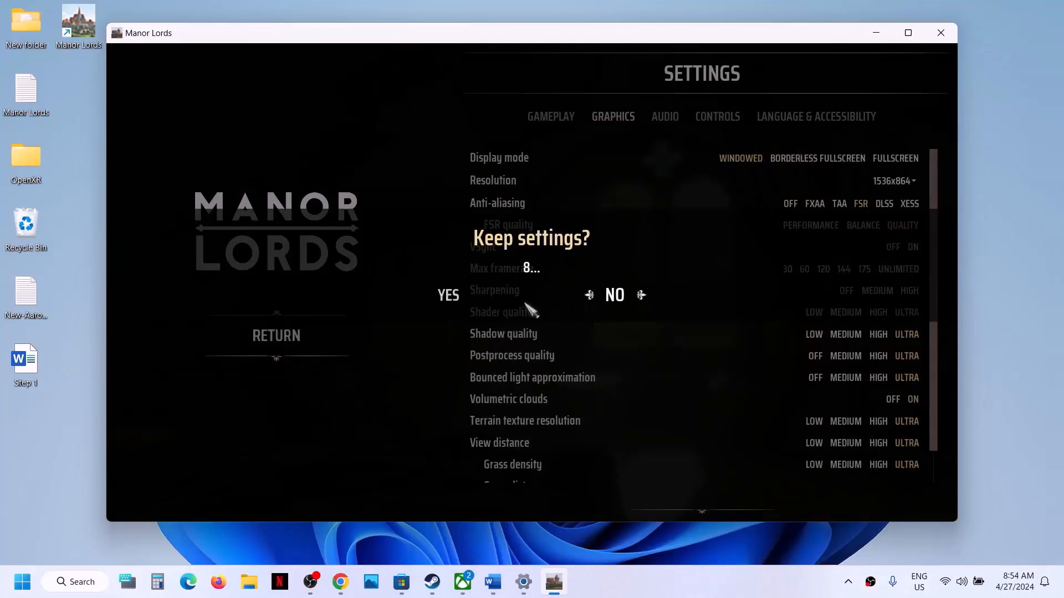
click(461, 295)
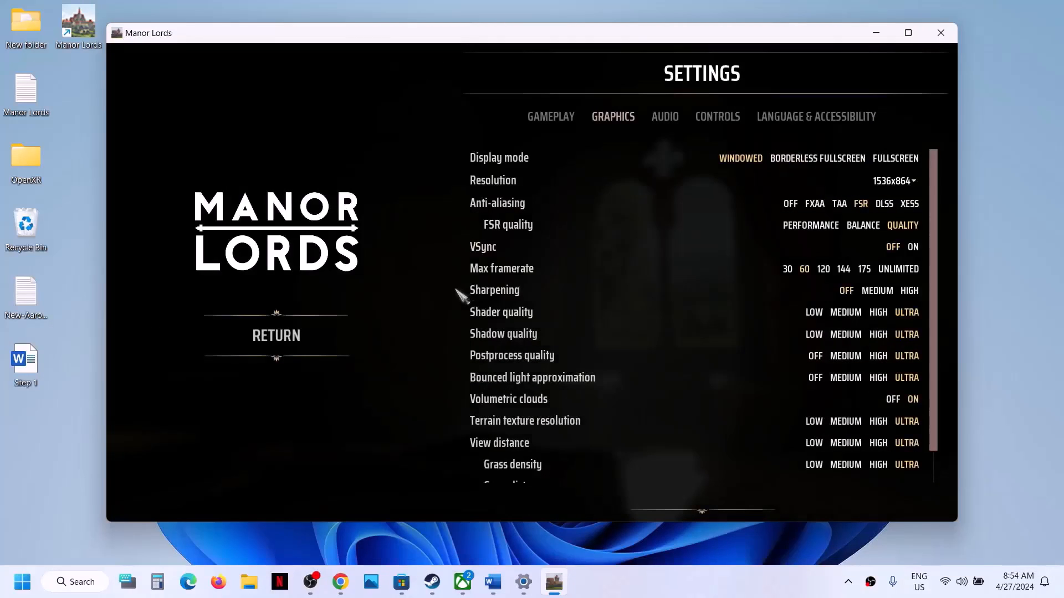
click(914, 182)
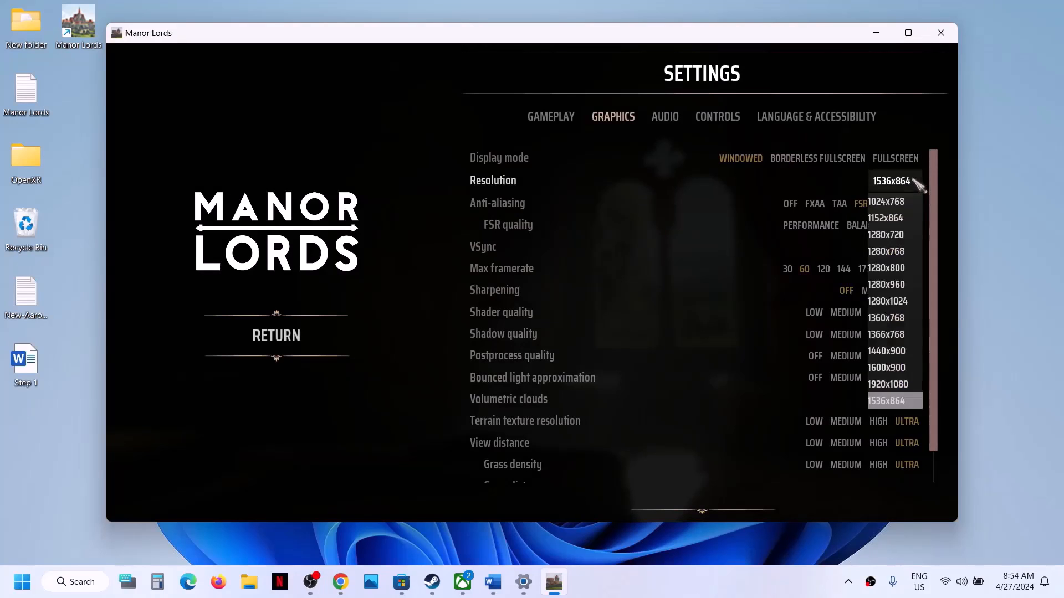
click(902, 386)
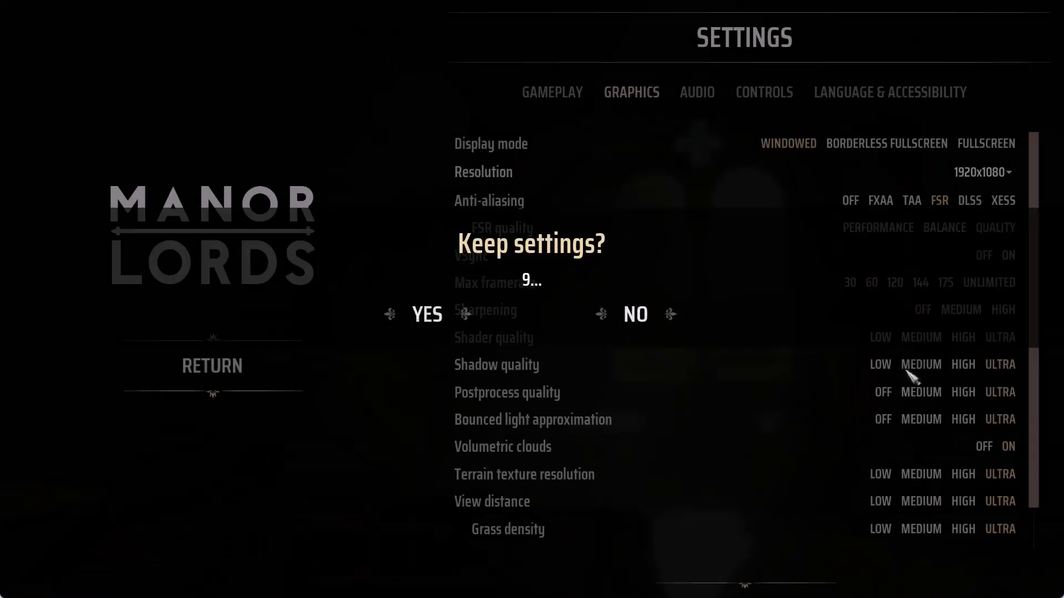
click(441, 321)
click(1007, 174)
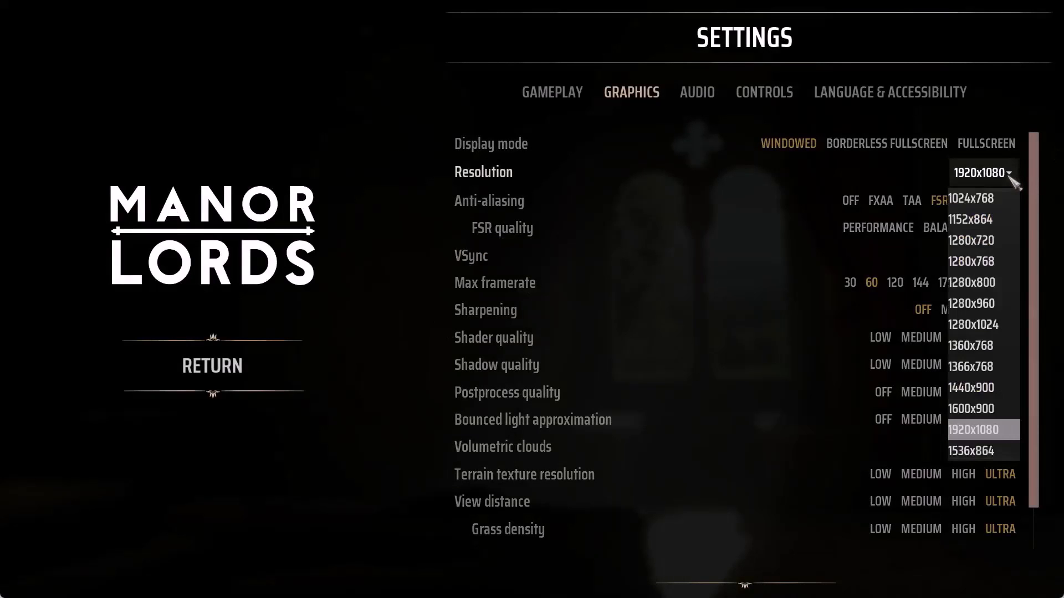
click(986, 413)
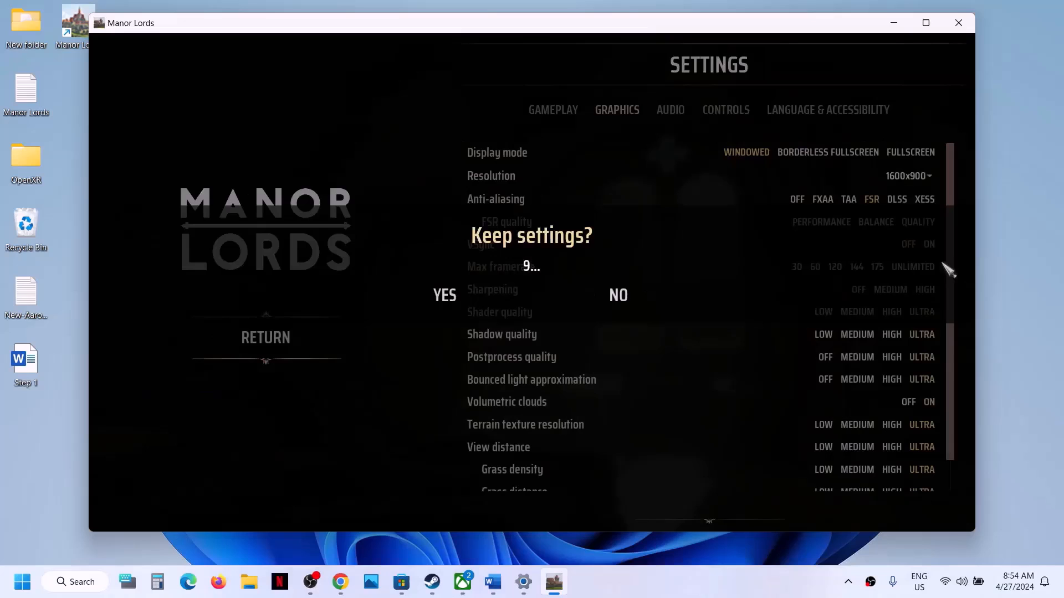
click(446, 296)
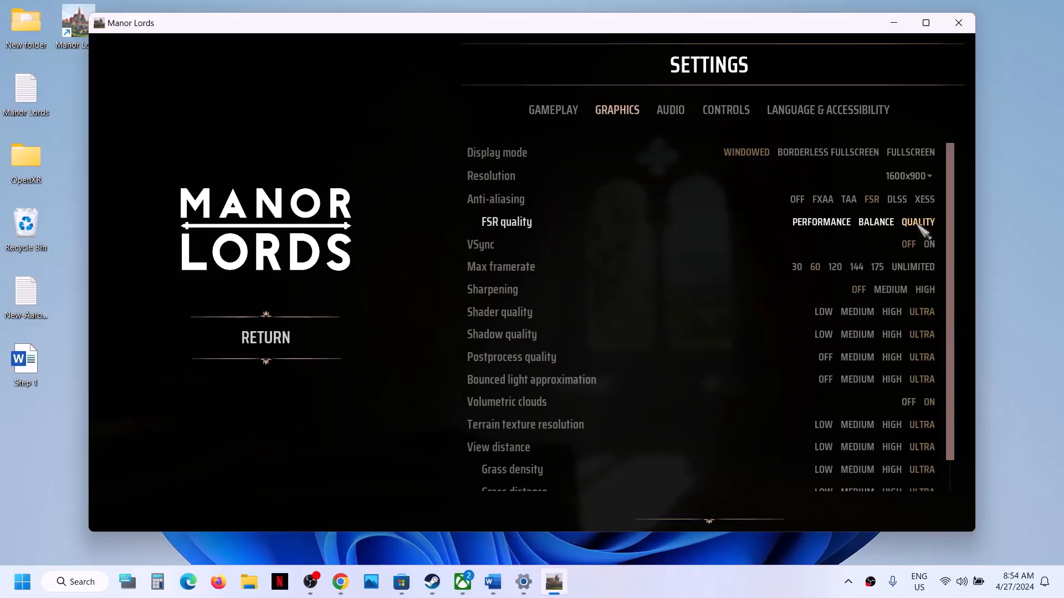
Try DLSS at Quality, then turn anti-aliasing off
click(897, 201)
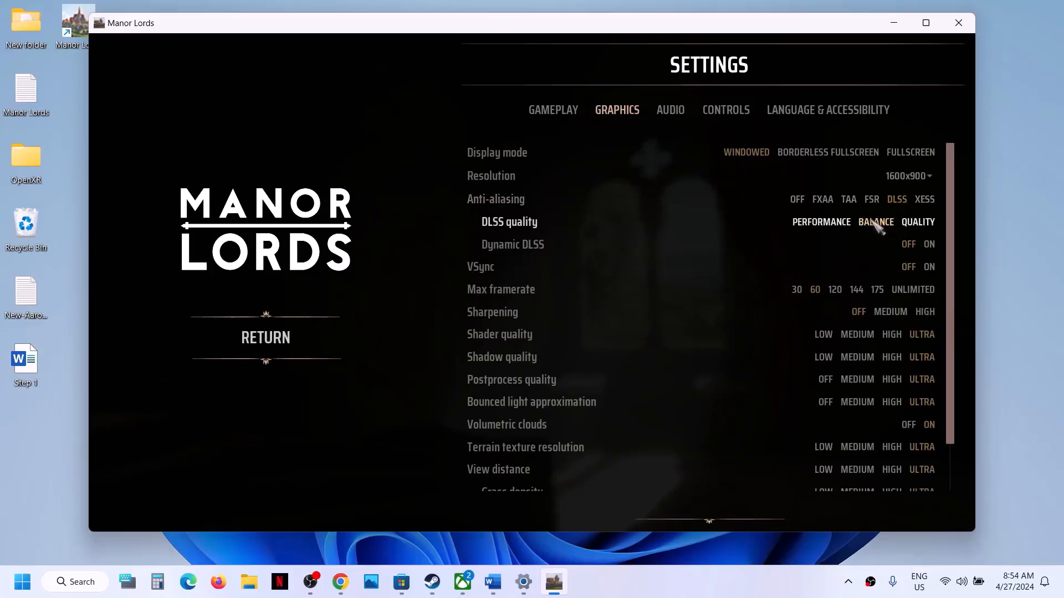
click(915, 224)
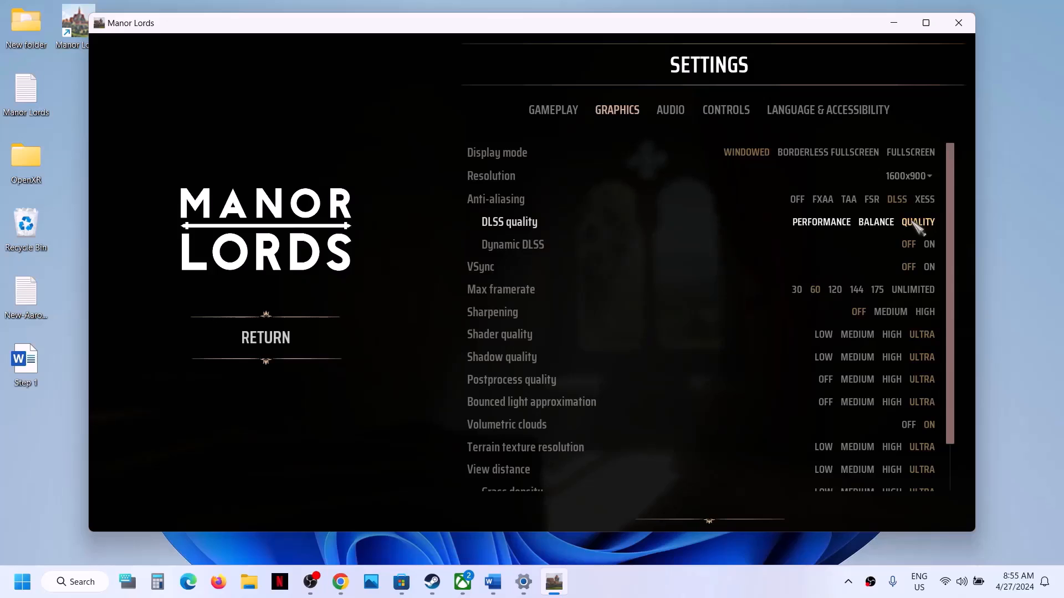
click(797, 200)
Set shadow, postprocess, terrain texture, view distance, grass density, grass distance and foliage to Medium, then exit settings
scroll(809, 270, down, 1)
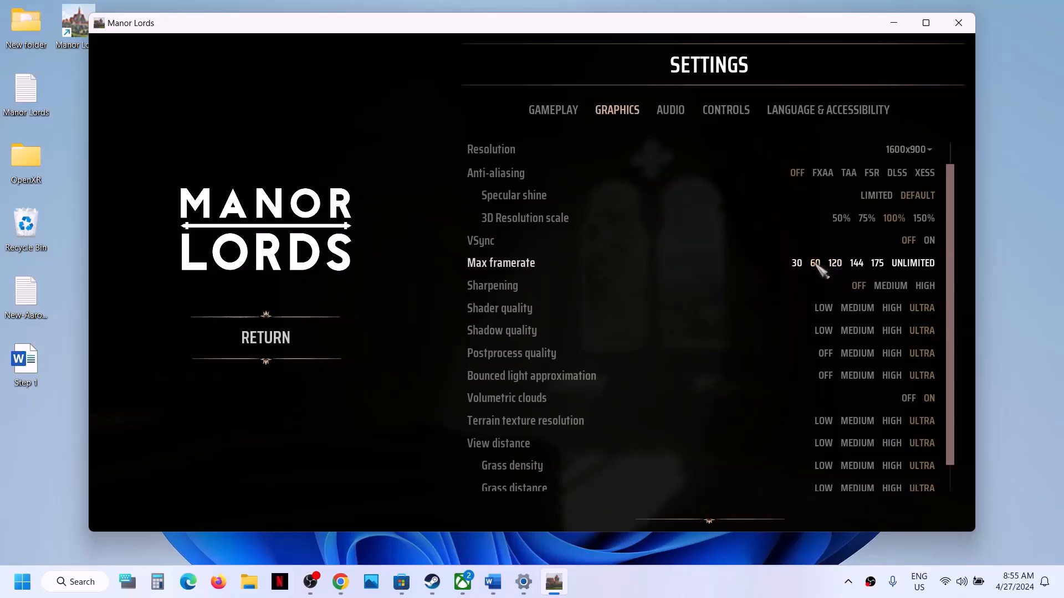
scroll(804, 282, down, 1)
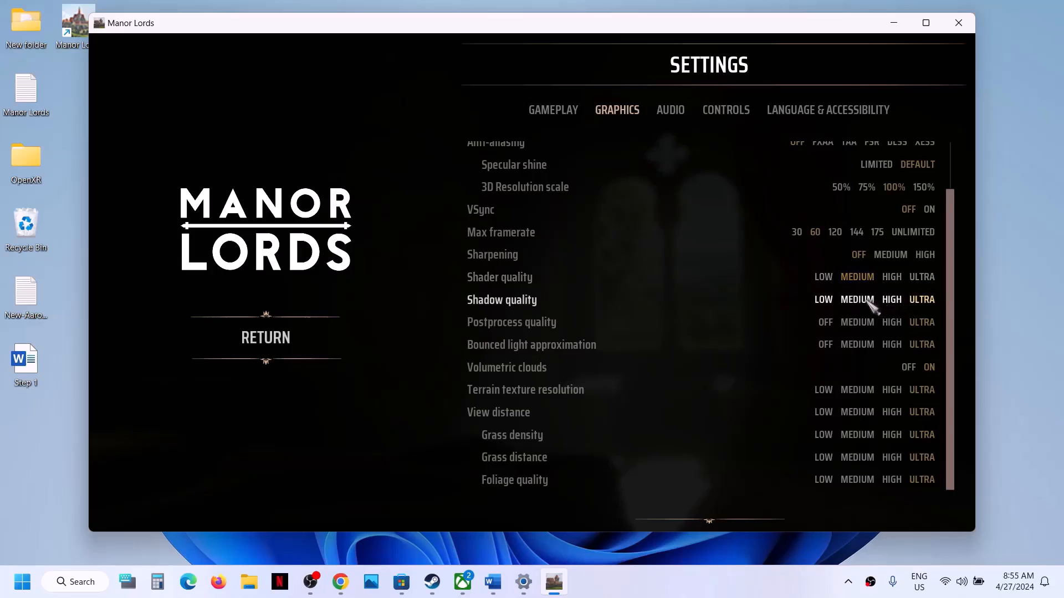
click(864, 302)
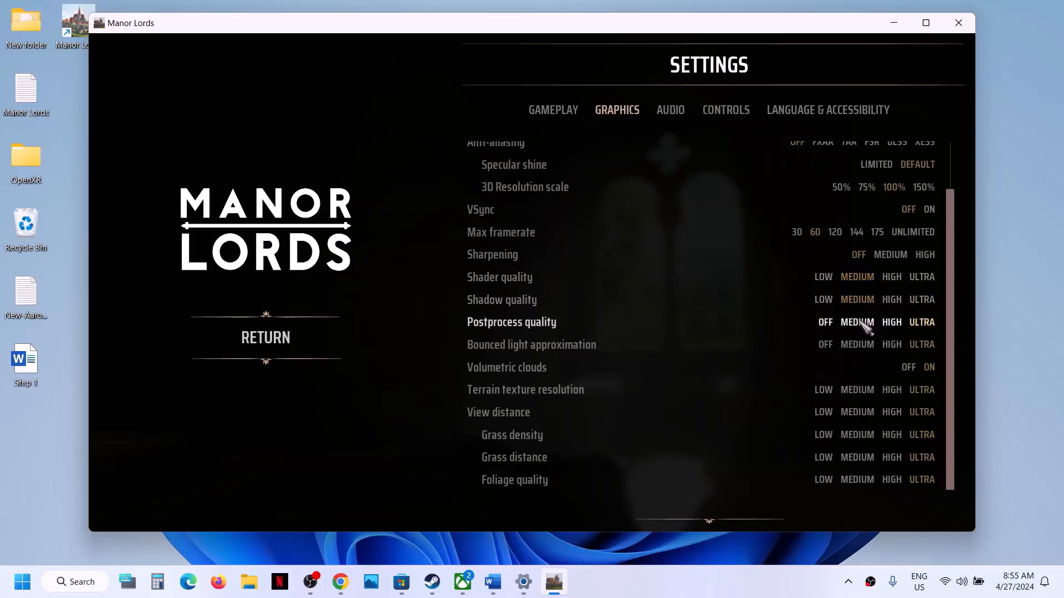
click(861, 324)
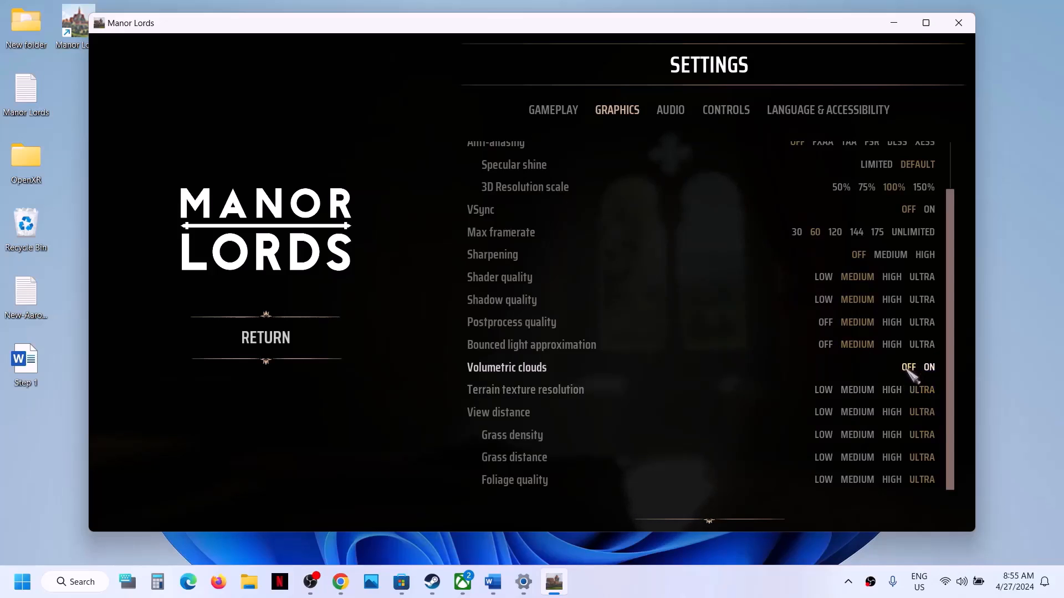
click(858, 391)
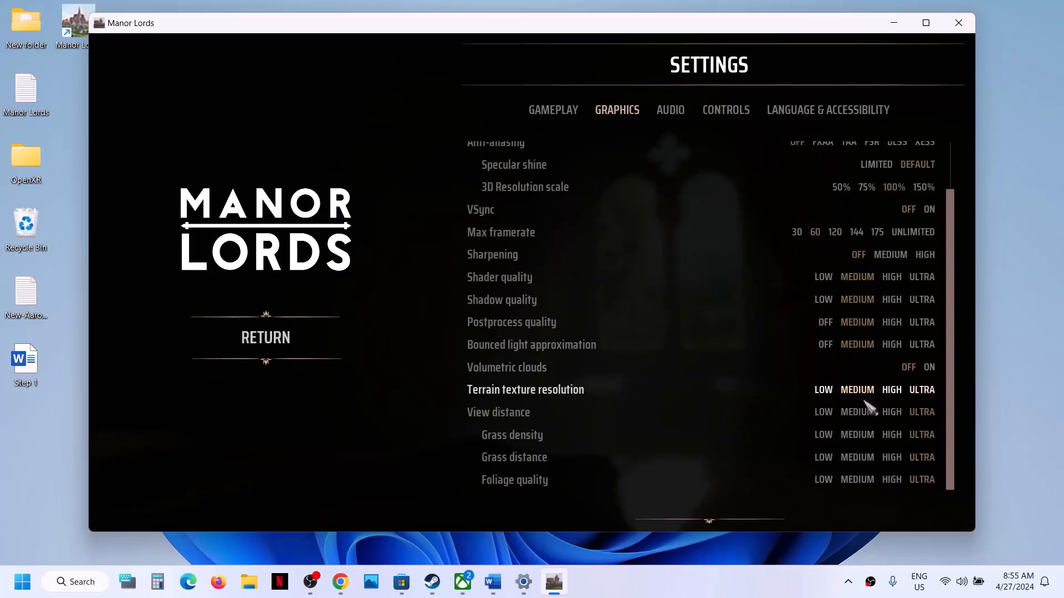
click(865, 411)
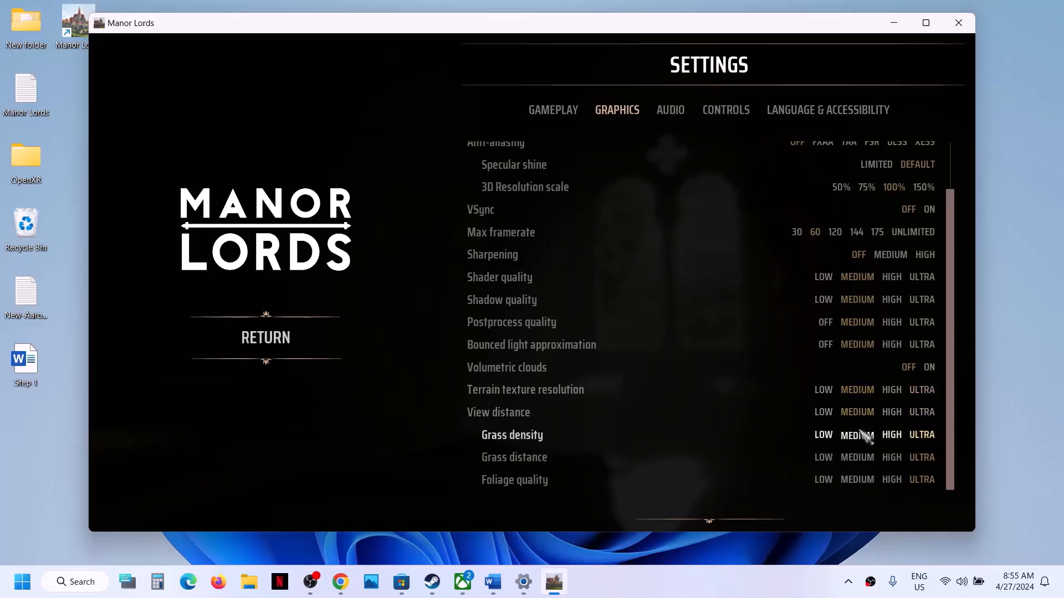
click(860, 432)
click(860, 455)
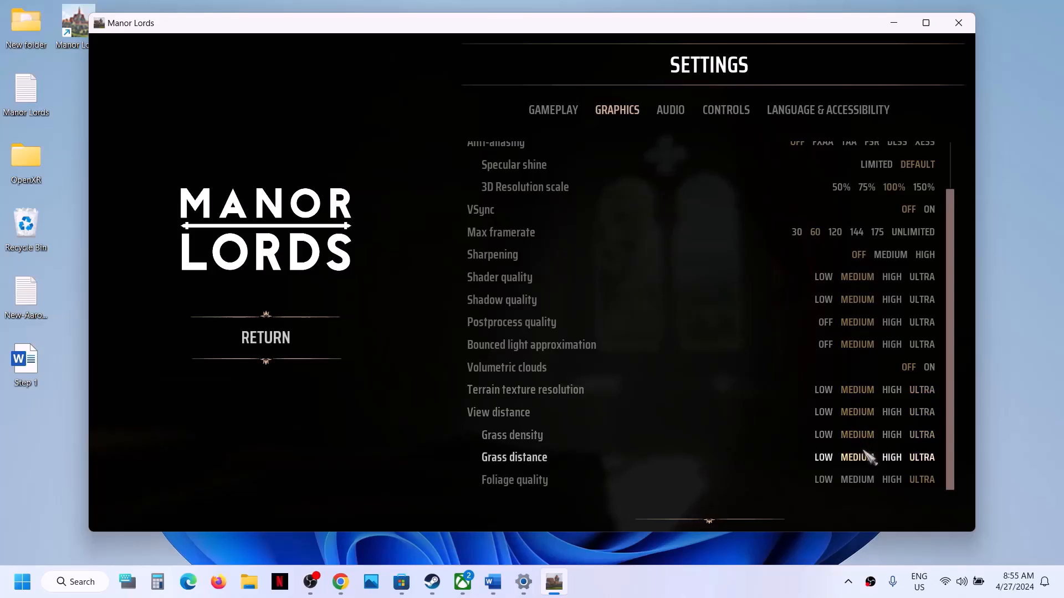
click(858, 480)
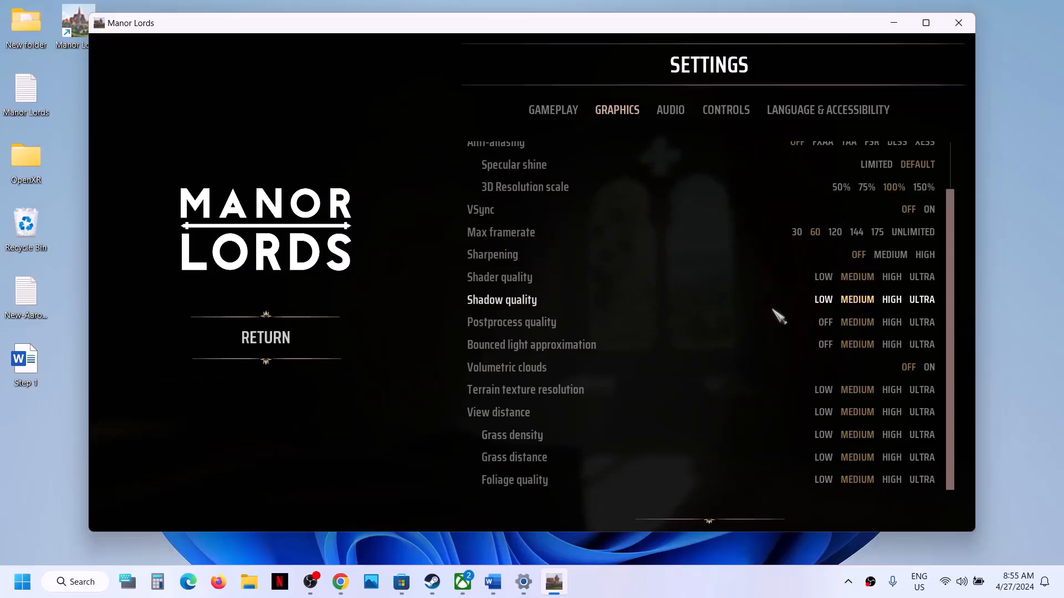
key(Escape)
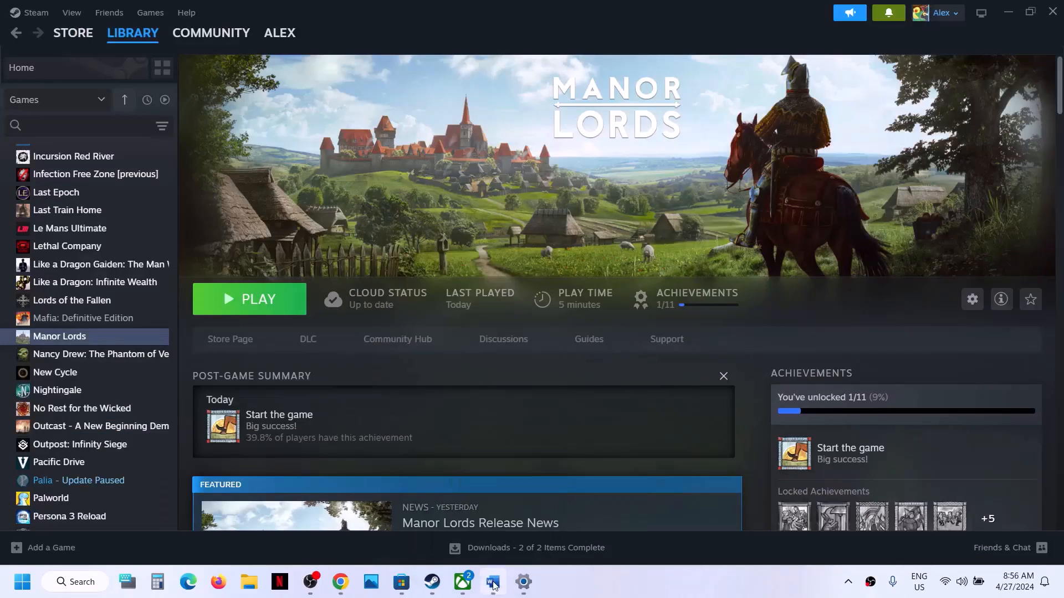
In Word, highlight Step 18's 'Uninstall the game' and preview Manor Lords' Steam options menu
click(493, 583)
scroll(415, 328, down, 3)
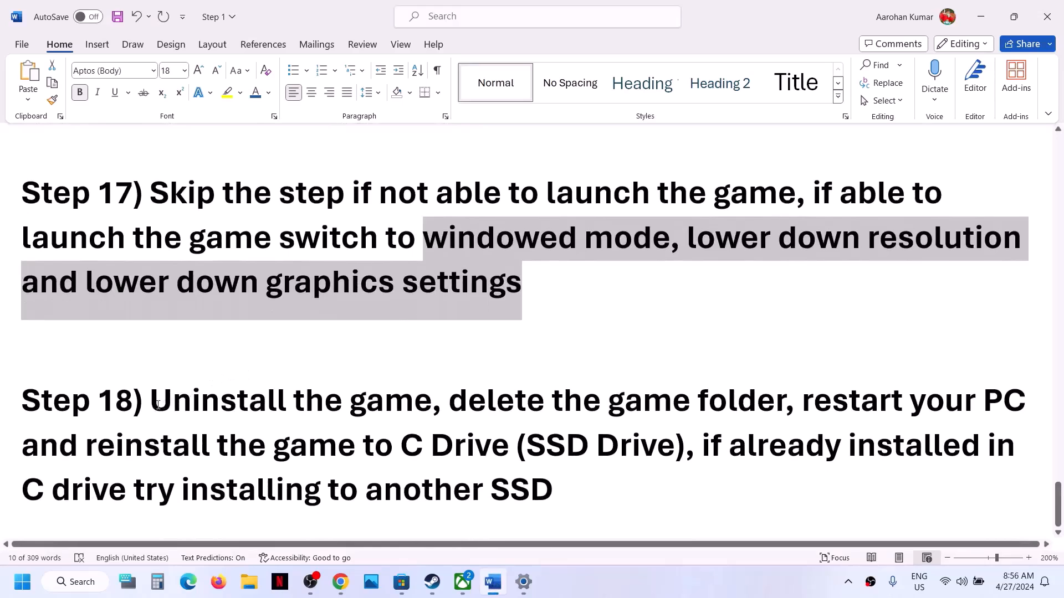
drag(157, 405, 441, 402)
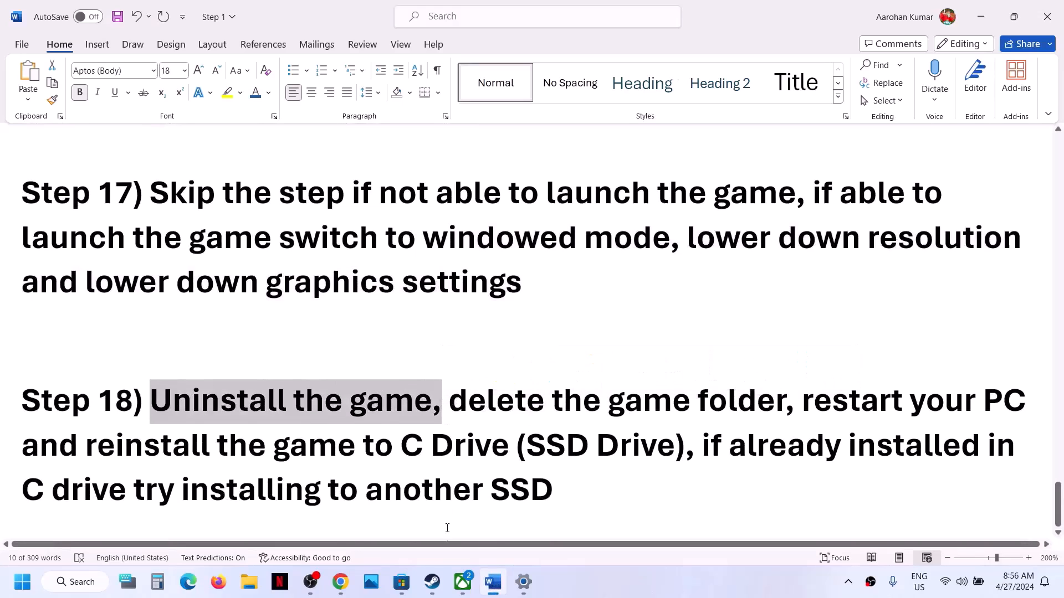
click(432, 582)
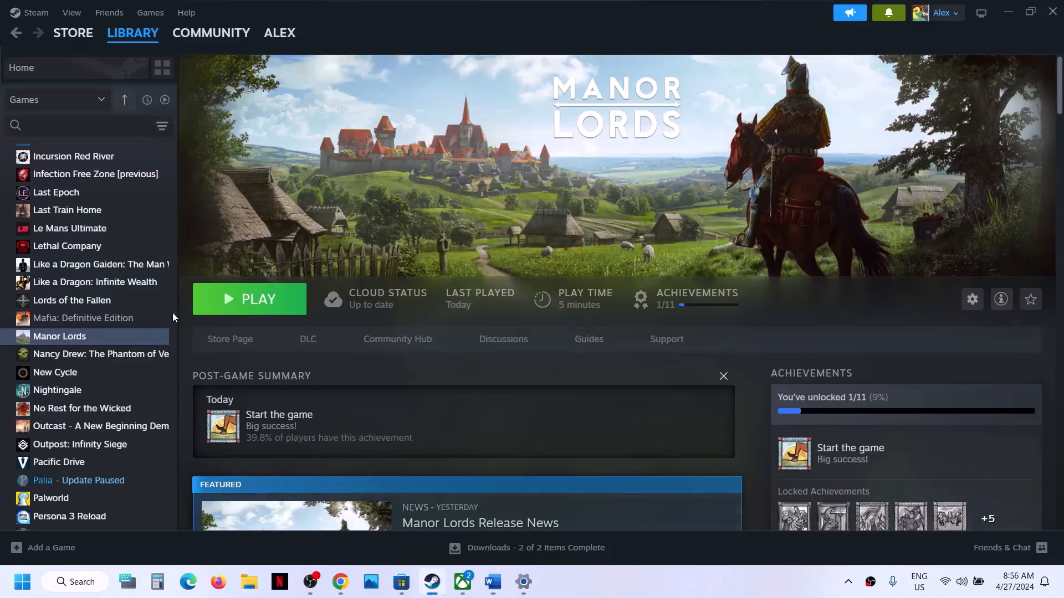
right_click(118, 339)
mouse_move(146, 418)
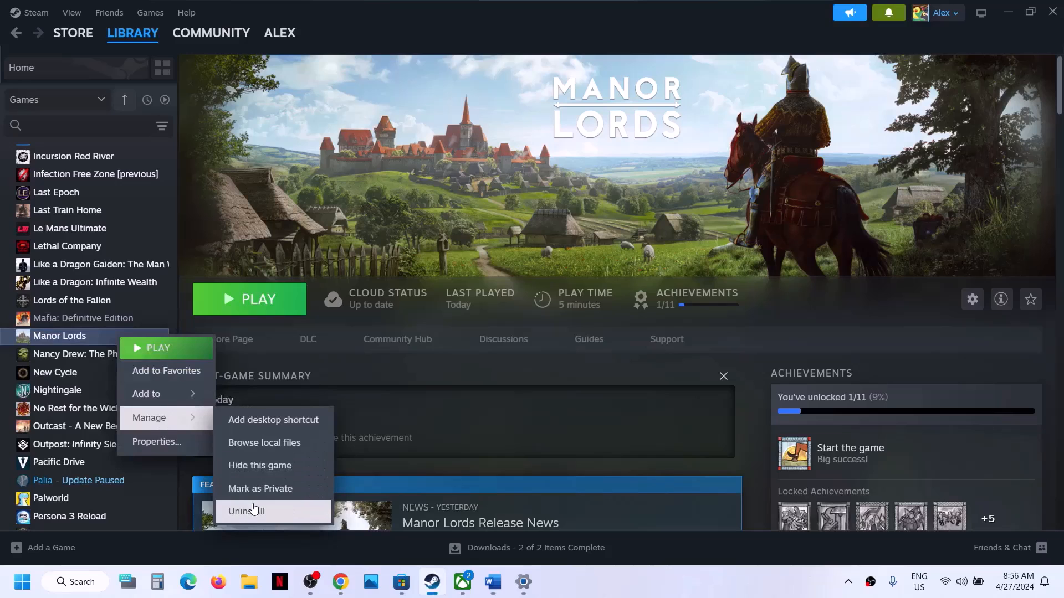
click(492, 581)
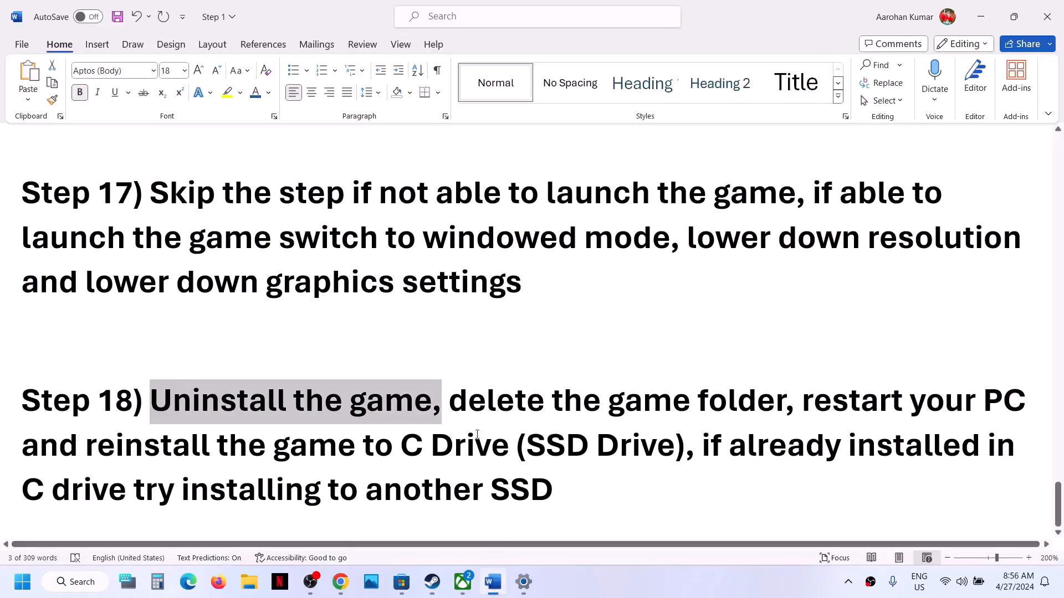
Highlight Step 18's delete-the-game-folder and restart-and-reinstall instructions
drag(453, 412, 781, 413)
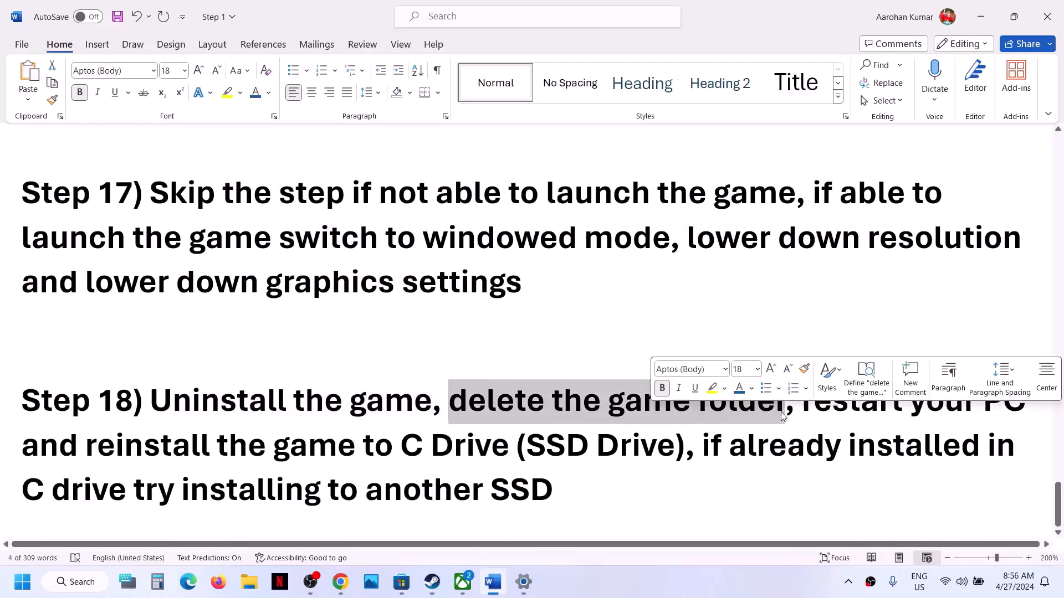
click(812, 410)
drag(812, 410, 673, 446)
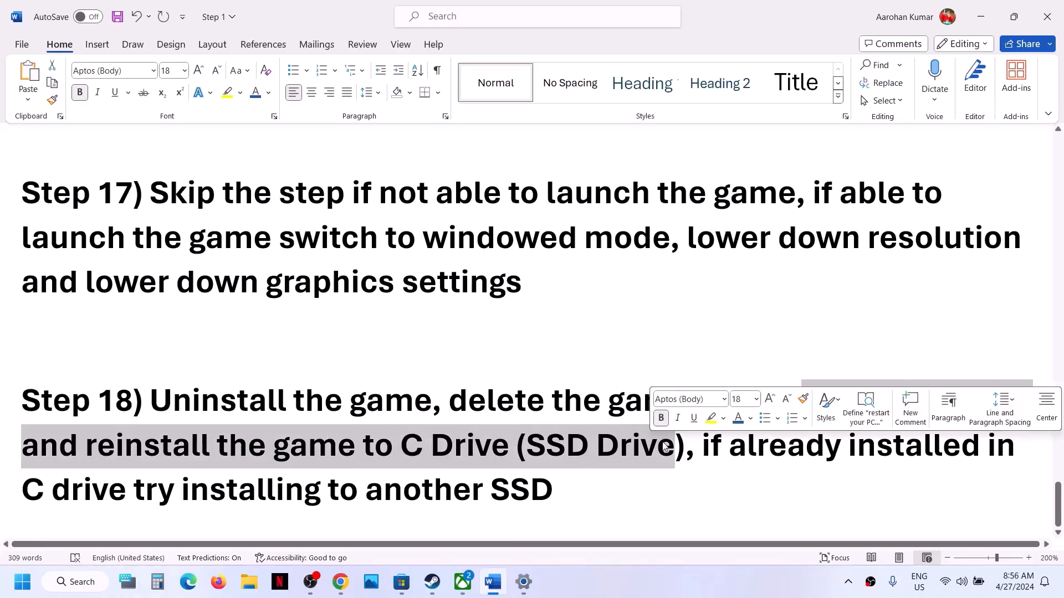
click(487, 468)
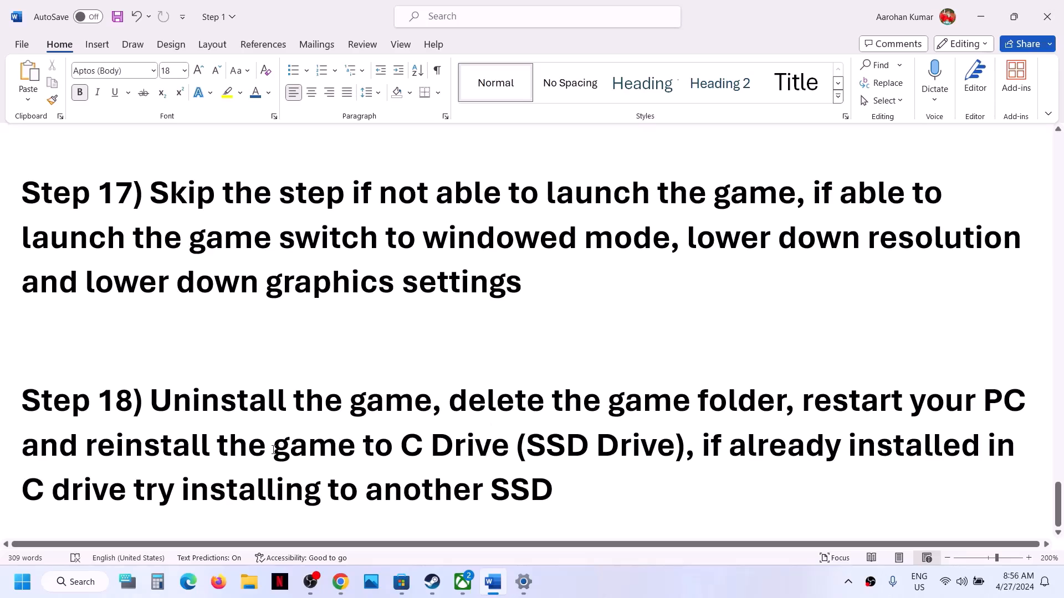
Highlight 'game to C Drive' and the already-installed-in-C-drive clause, then switch to Steam
drag(273, 450, 516, 449)
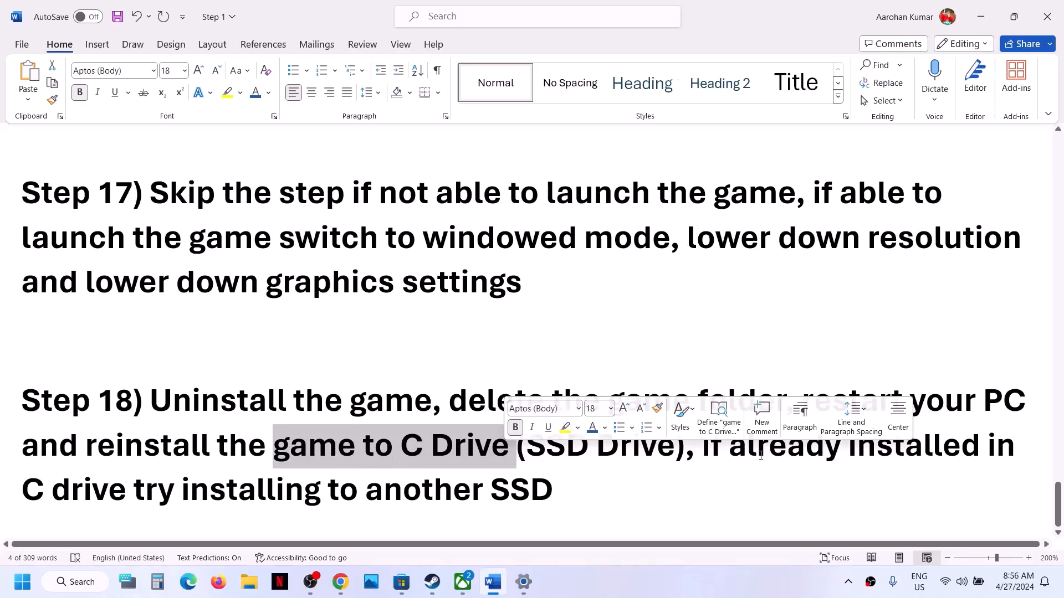
drag(703, 446, 551, 493)
click(377, 493)
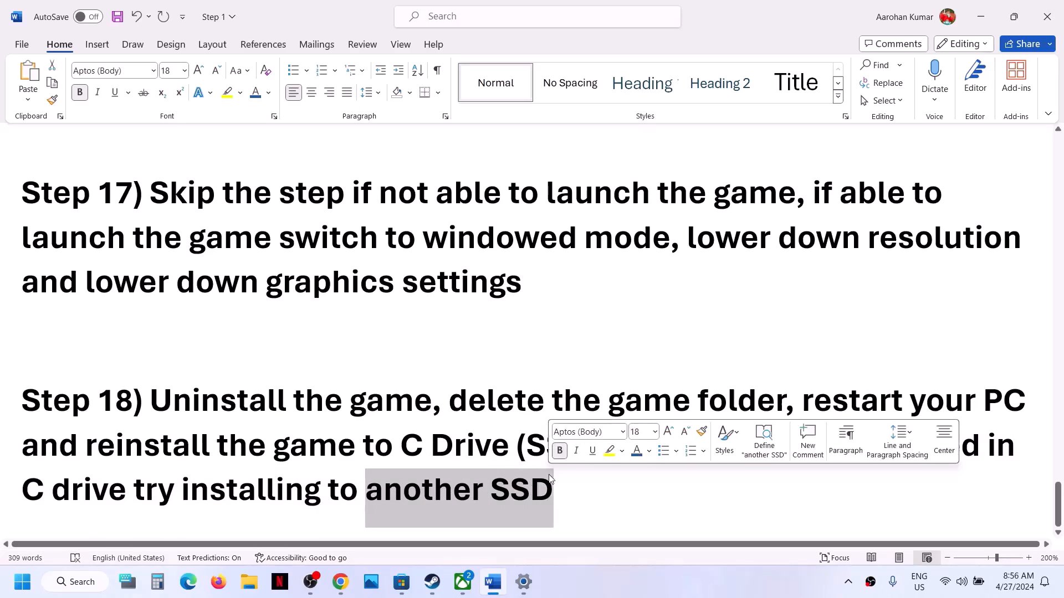
click(436, 591)
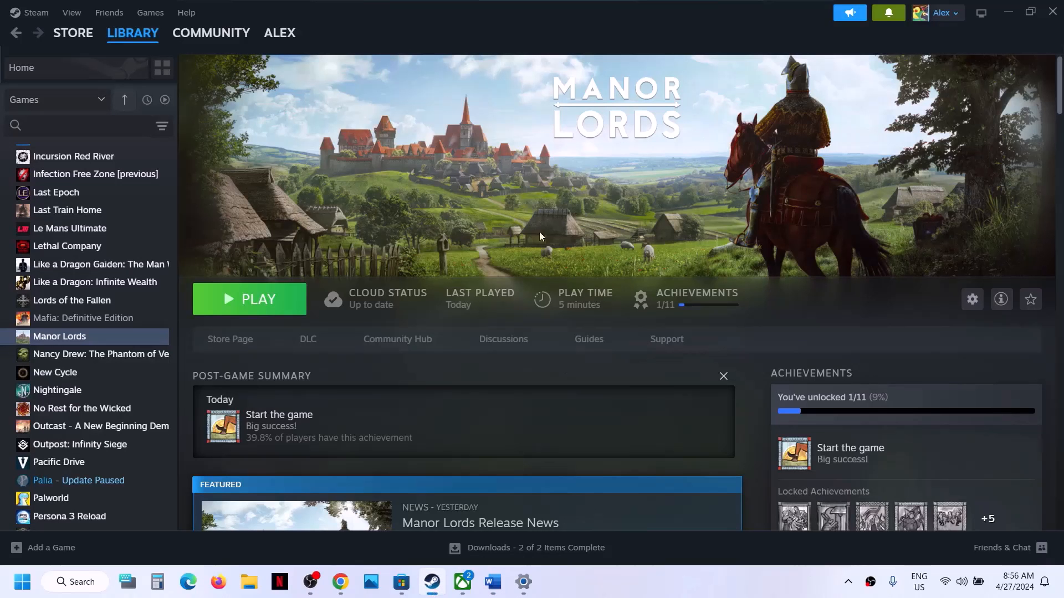